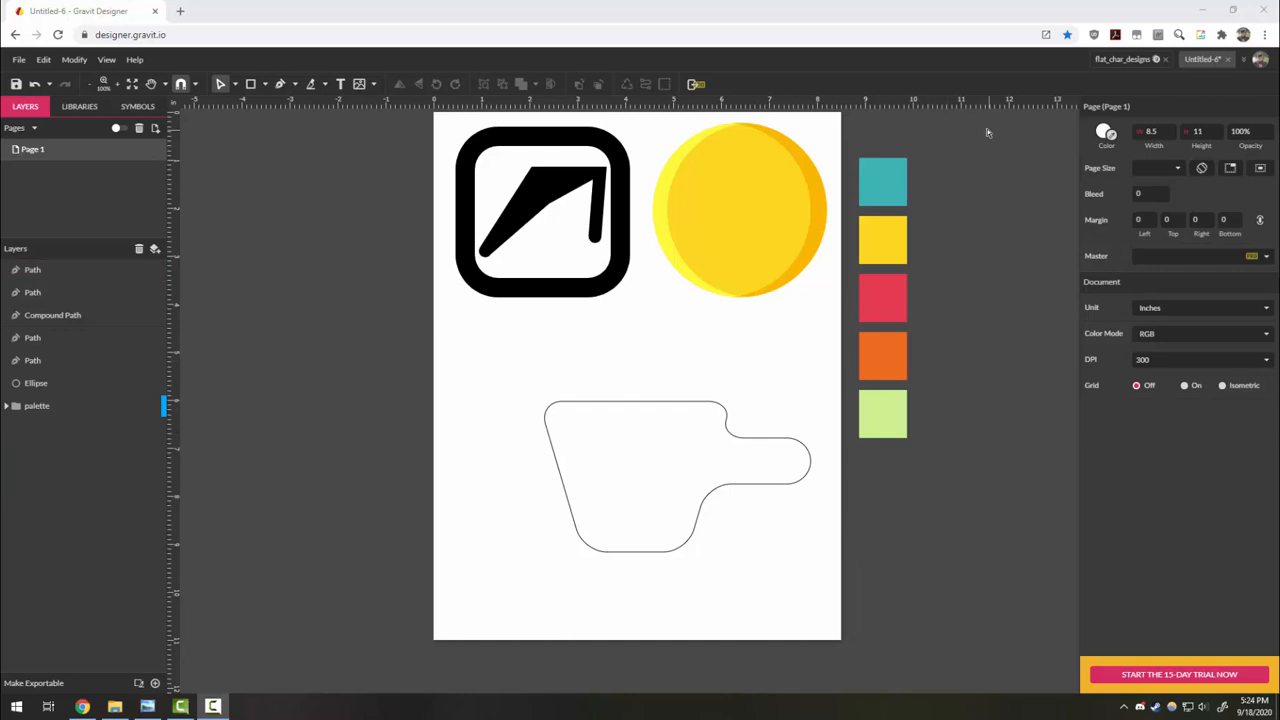
Glance at the flat_char_designs document and delete all old artwork from the Untitled-6 page, keeping the colour palette.
left_click(1110, 59)
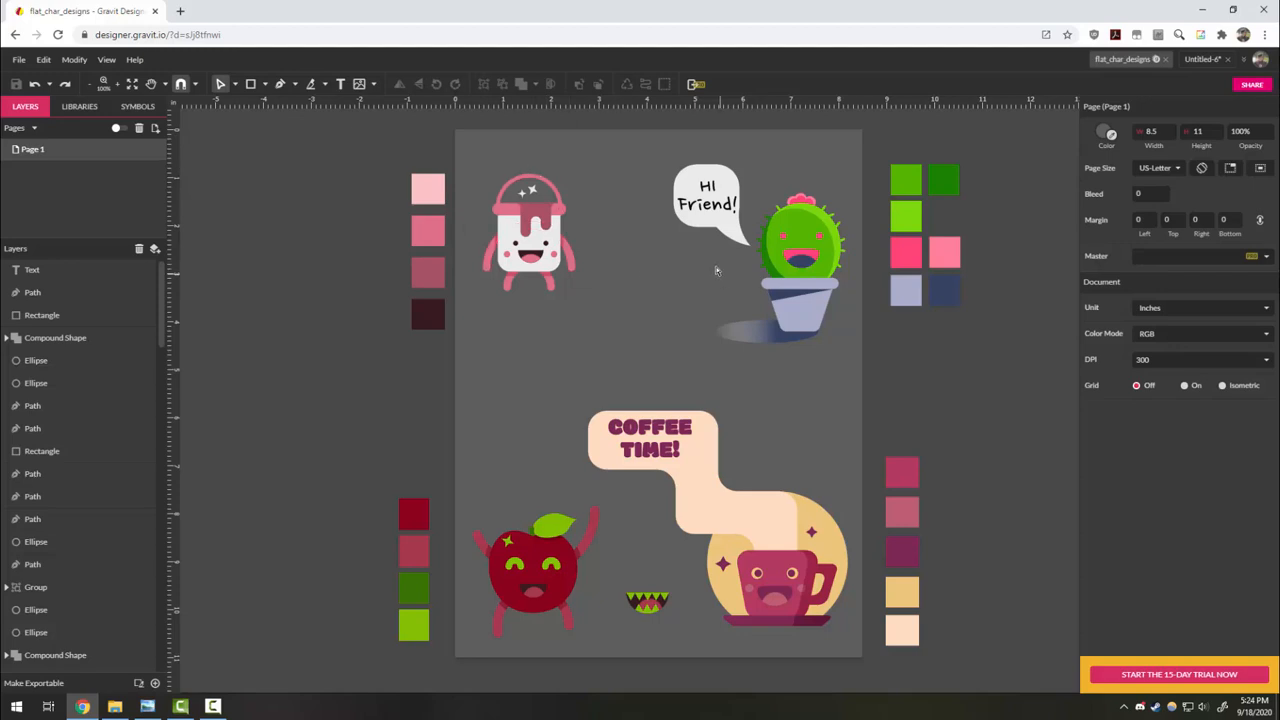
left_click(1199, 60)
left_click_drag(446, 121, 791, 563)
left_click(235, 84)
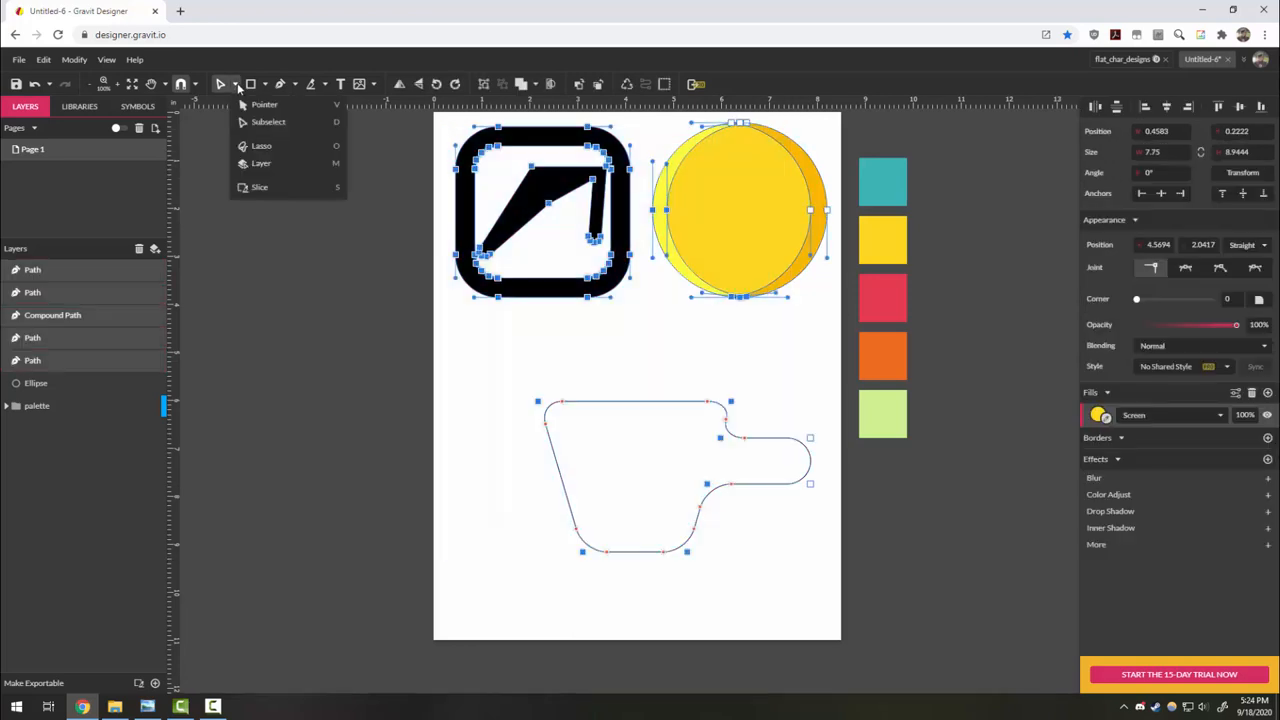
left_click(242, 106)
left_click_drag(370, 157, 769, 560)
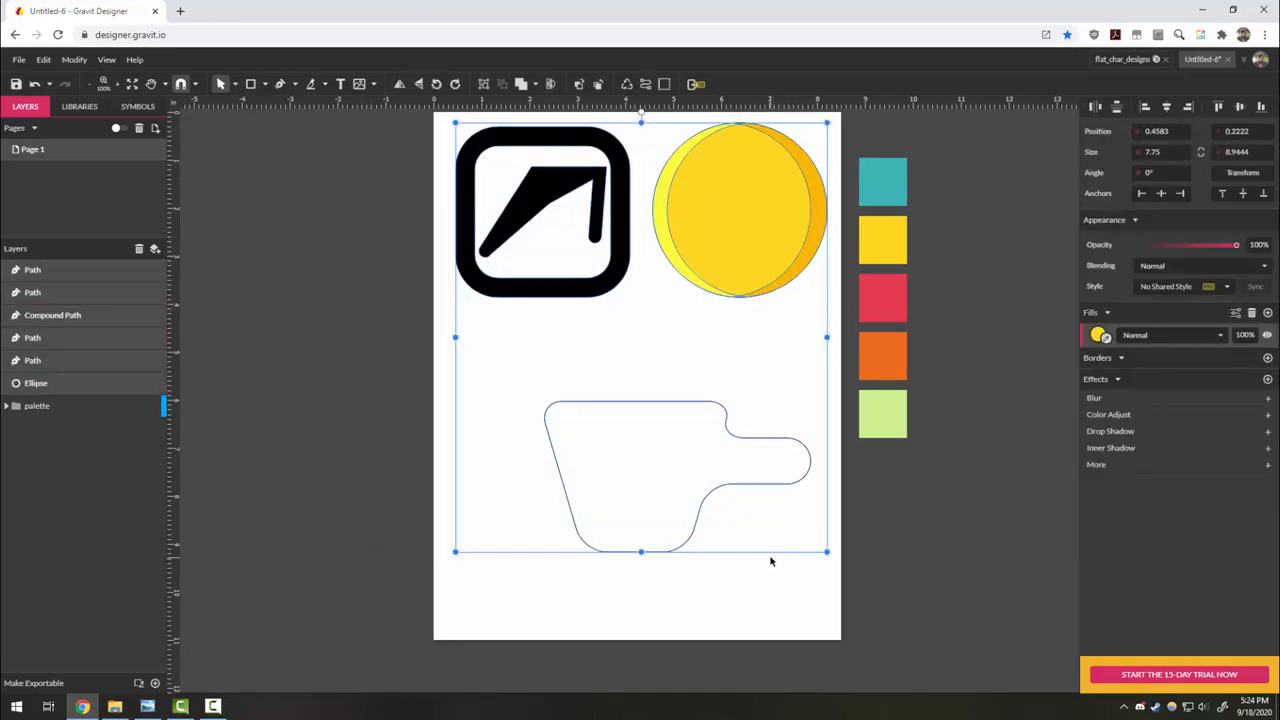
key("Delete")
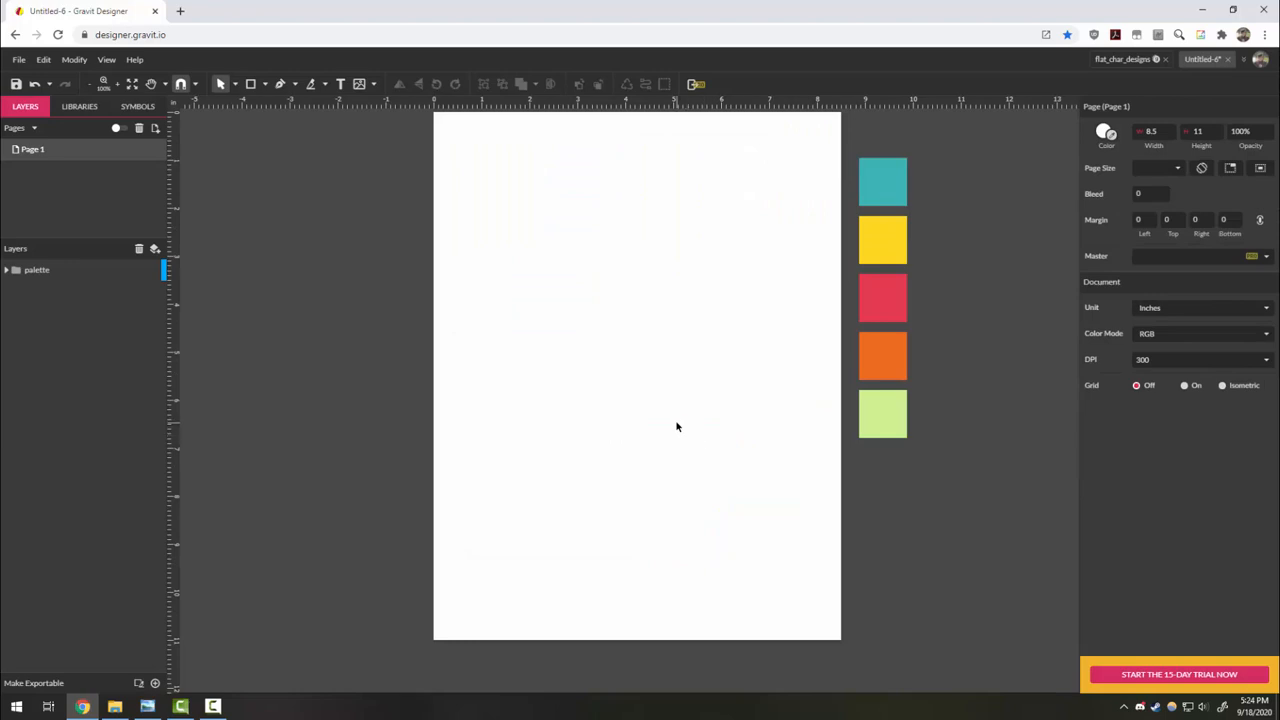
Draw a rectangle about 4.22 by 4.77 in for the bucket body and round its corners to 0.82.
scroll(676, 427, "up", 1)
scroll(665, 470, "up", 1)
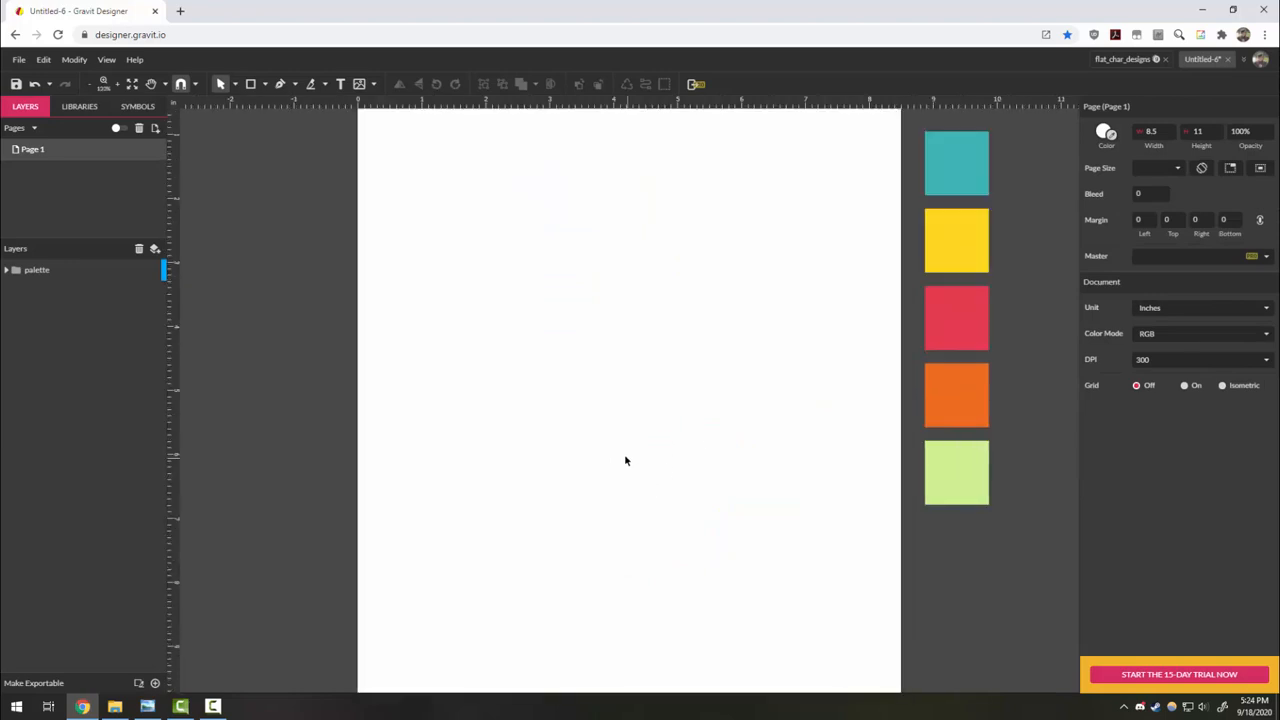
left_click(250, 84)
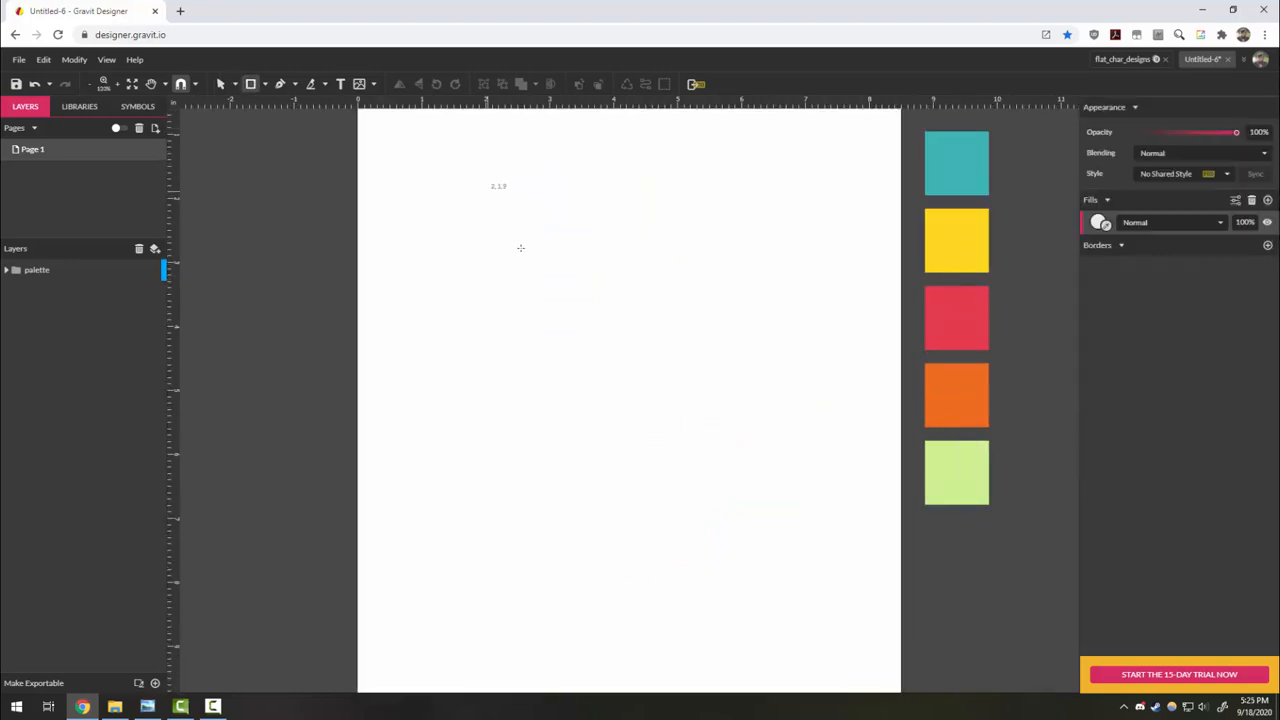
mouse_move(487, 191)
left_mouse_down()
mouse_move(655, 434)
mouse_move(711, 483)
mouse_move(757, 471)
mouse_move(757, 496)
left_mouse_up()
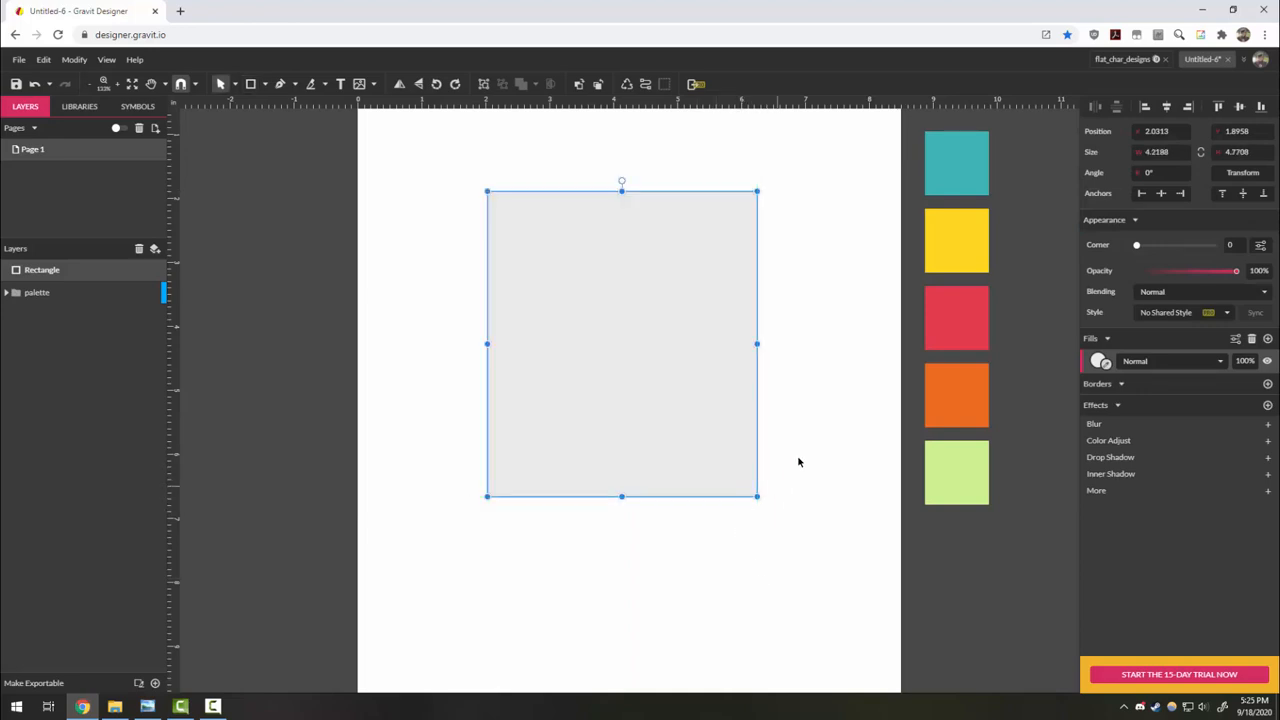
left_click_drag(1139, 246, 1167, 246)
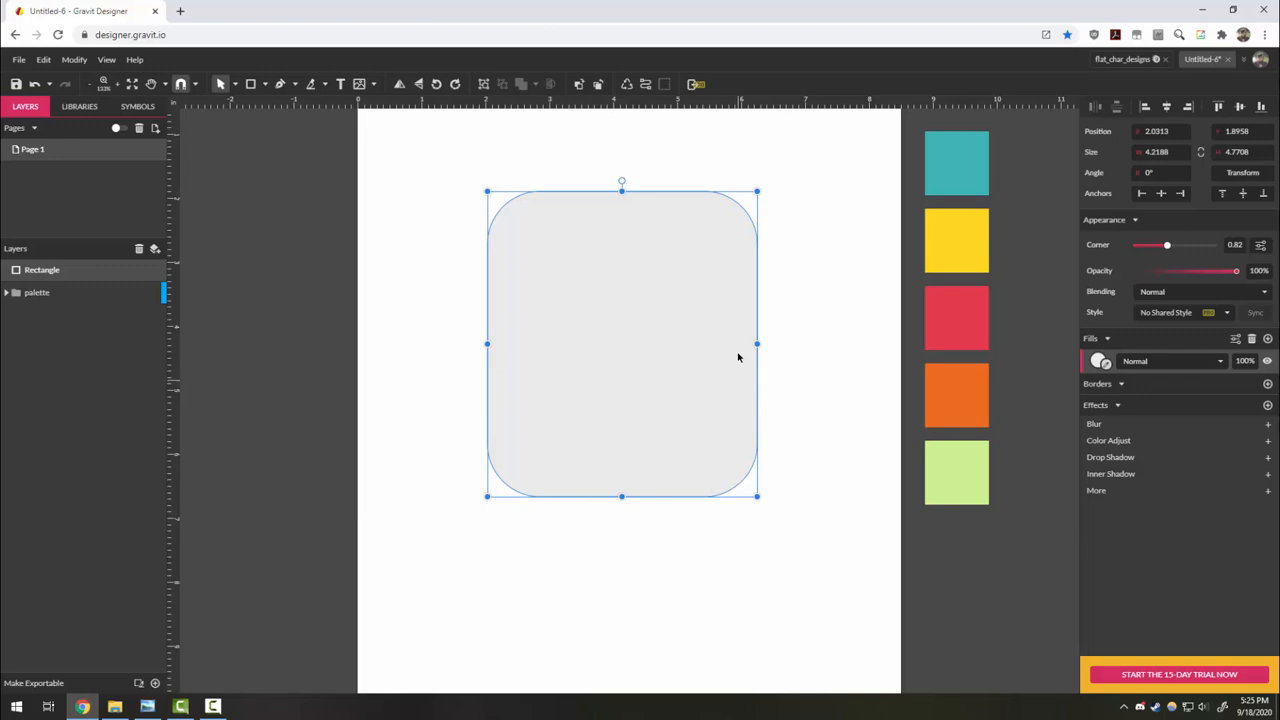
Examine the paint bucket character up close in the flat_char_designs document and return to Untitled-6.
left_click(1117, 59)
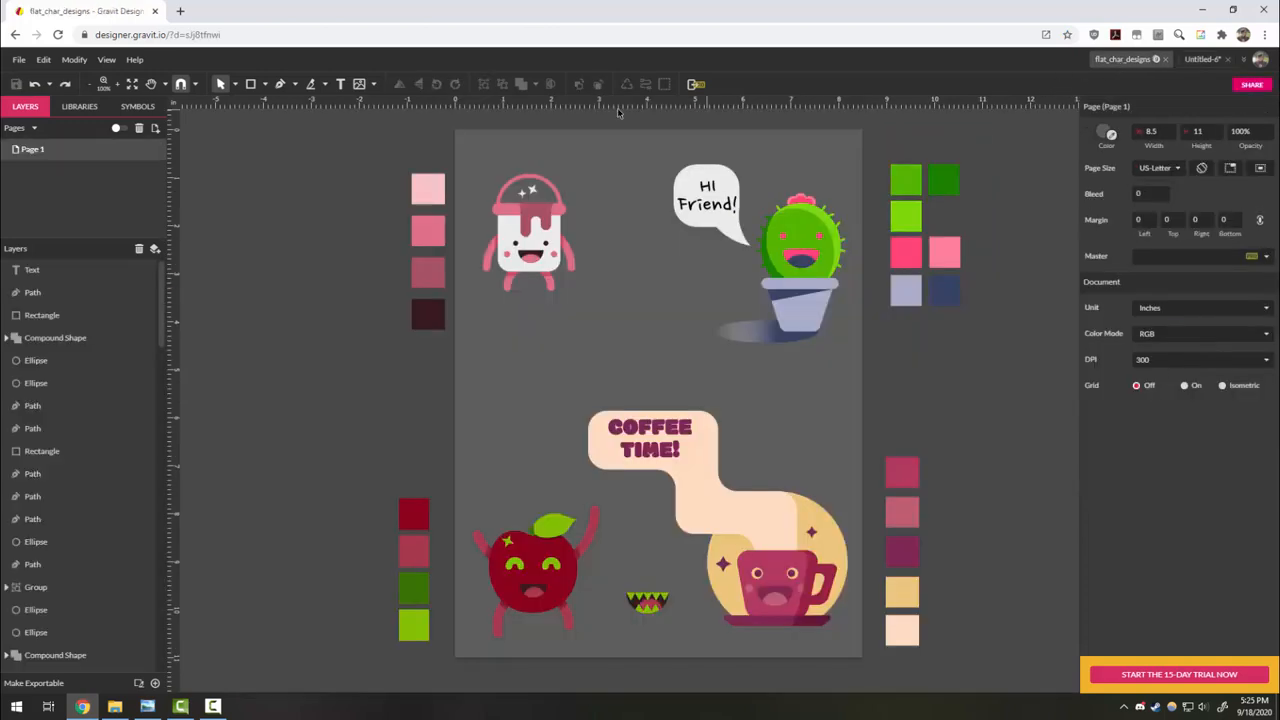
scroll(514, 184, "up", 2)
scroll(514, 184, "up", 5)
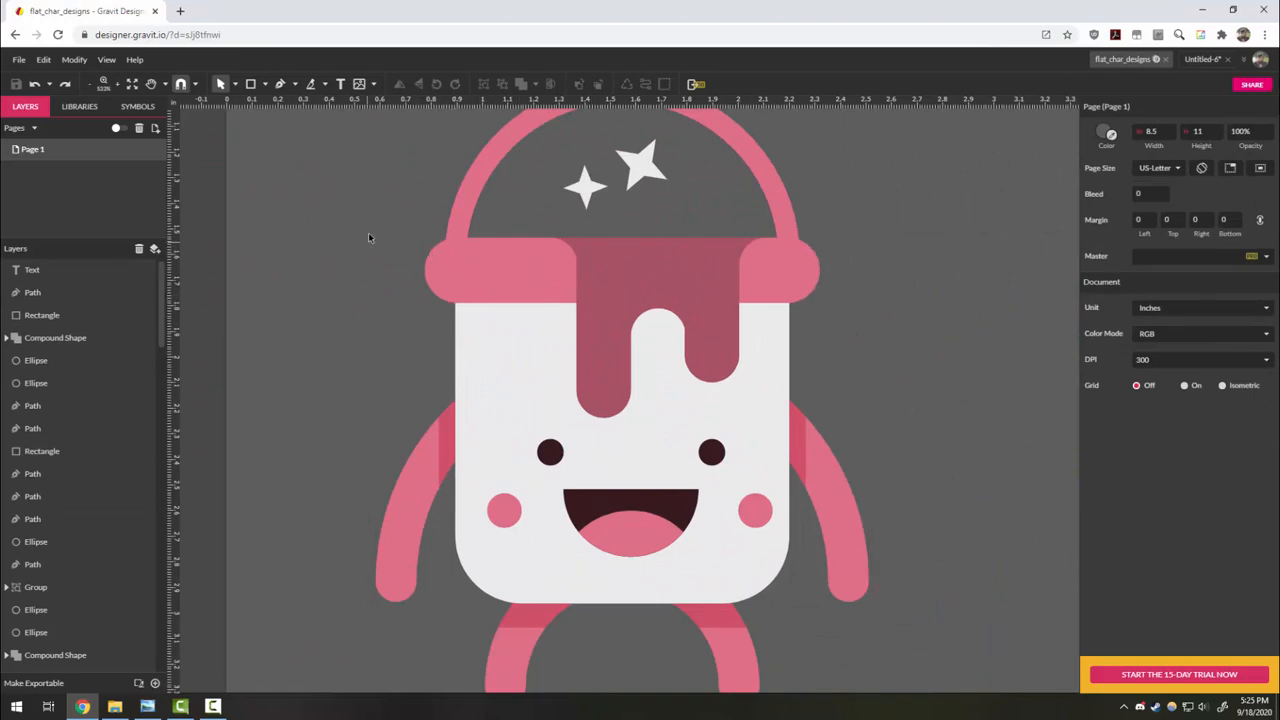
left_click(1206, 59)
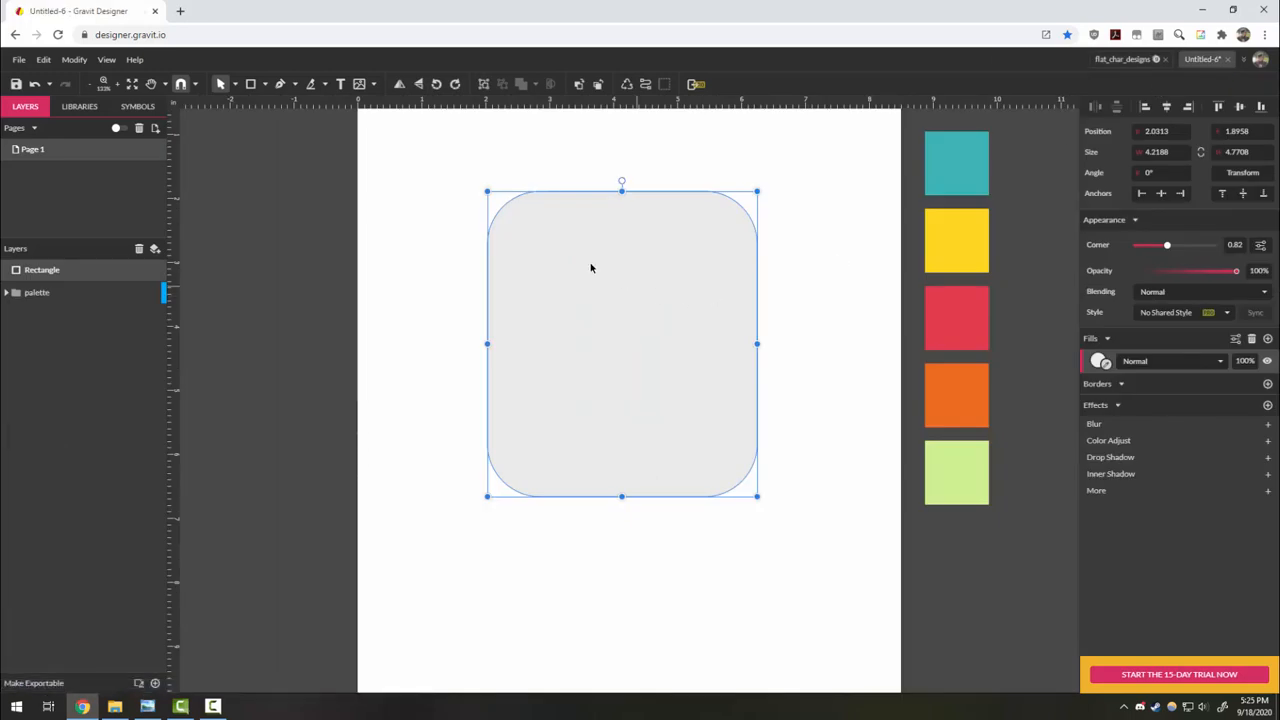
Draw a rim rectangle across the upper edge of the bucket body and resize it to about 5.12 by 0.72 in.
left_click(250, 84)
left_click_drag(429, 167, 832, 251)
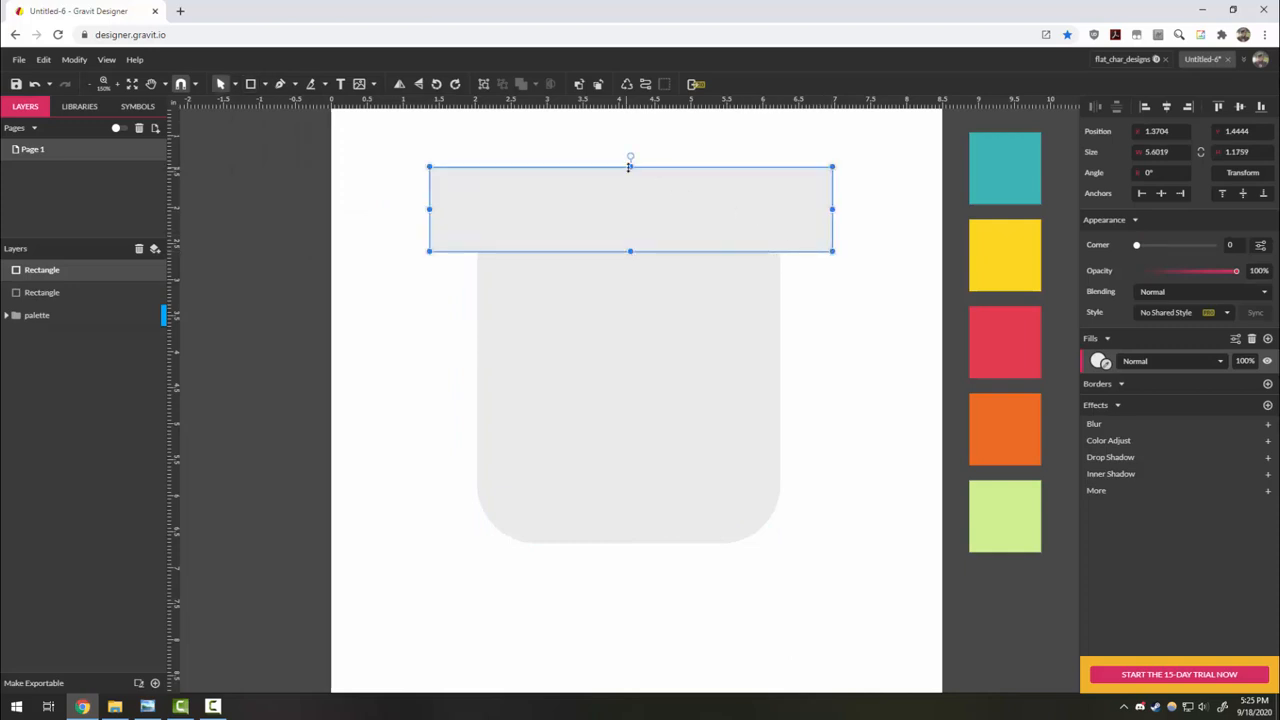
left_click_drag(632, 172, 629, 198)
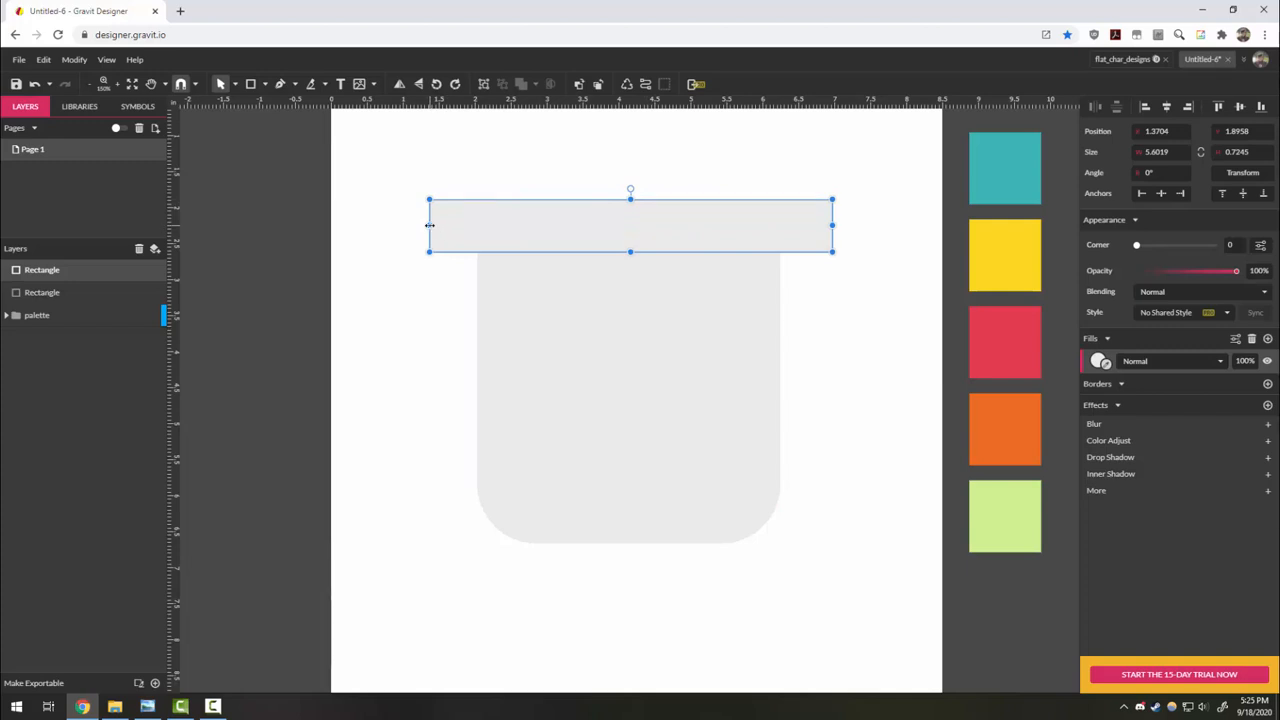
left_click_drag(429, 225, 460, 225)
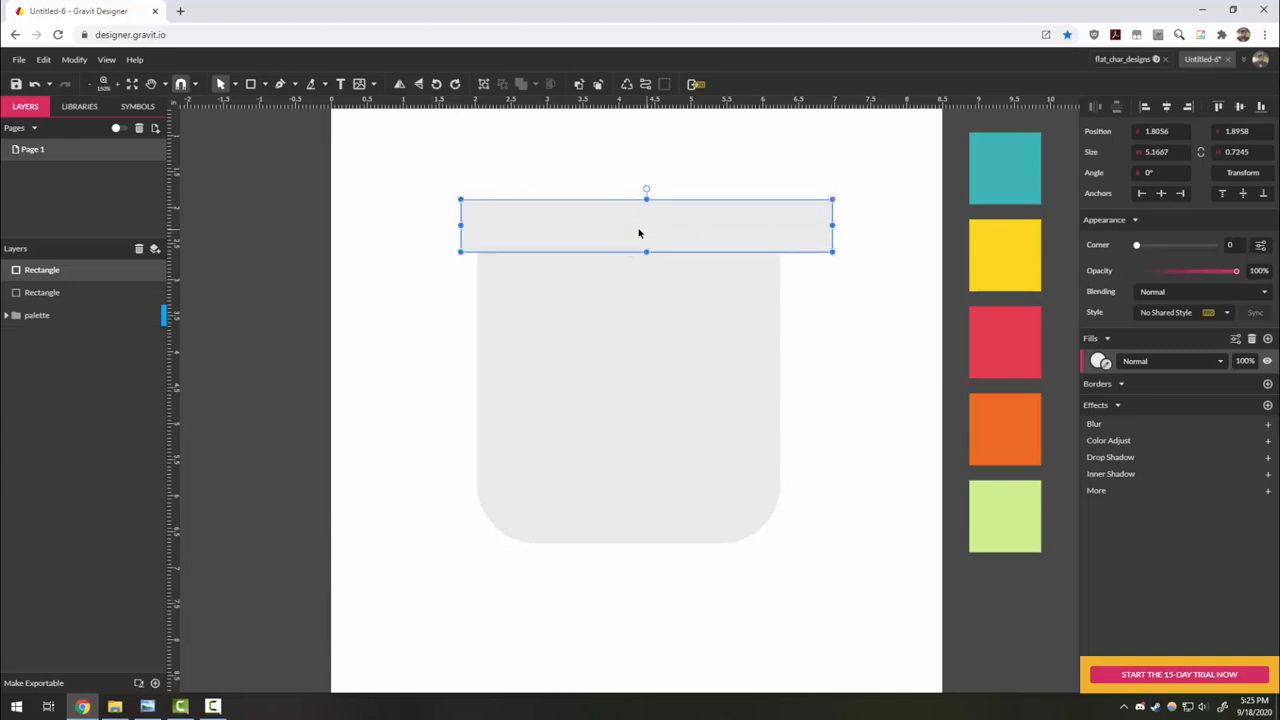
left_click_drag(639, 233, 637, 231)
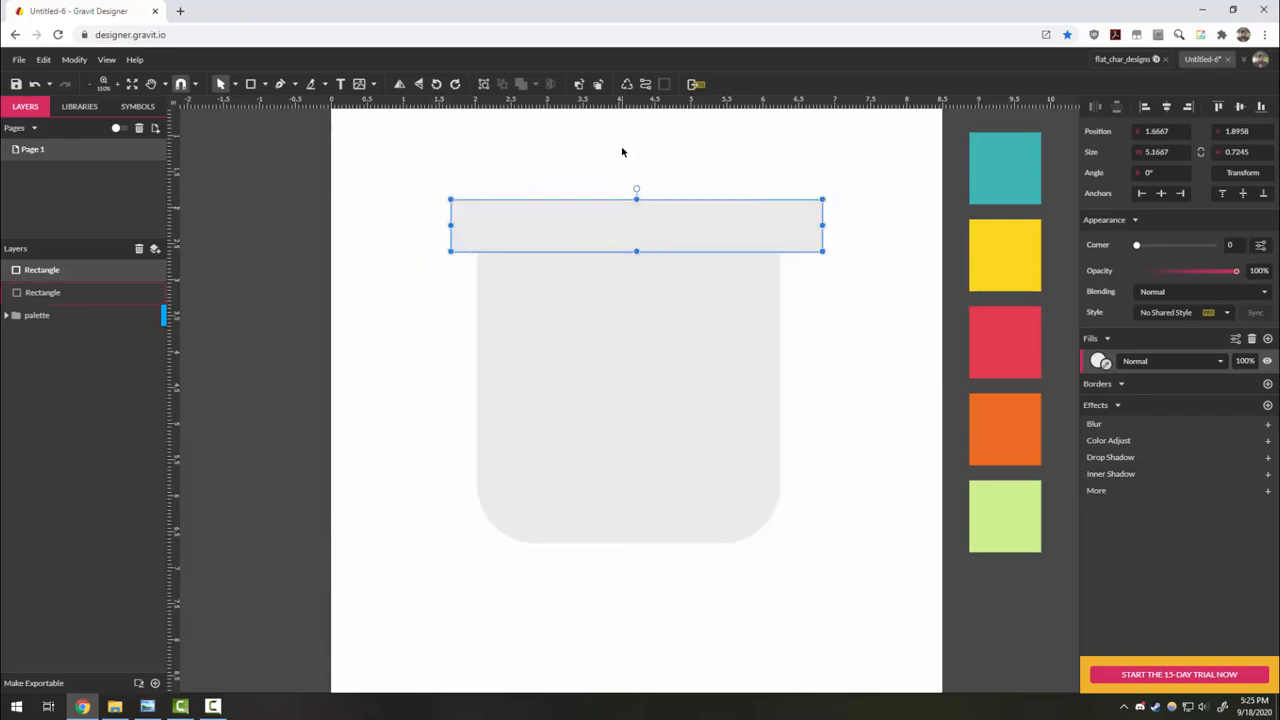
left_click_drag(821, 225, 812, 245)
Align the rim and bucket body on their horizontal centres and round the rim's corners to 0.36.
left_click_drag(733, 155, 512, 462)
left_click(1170, 108)
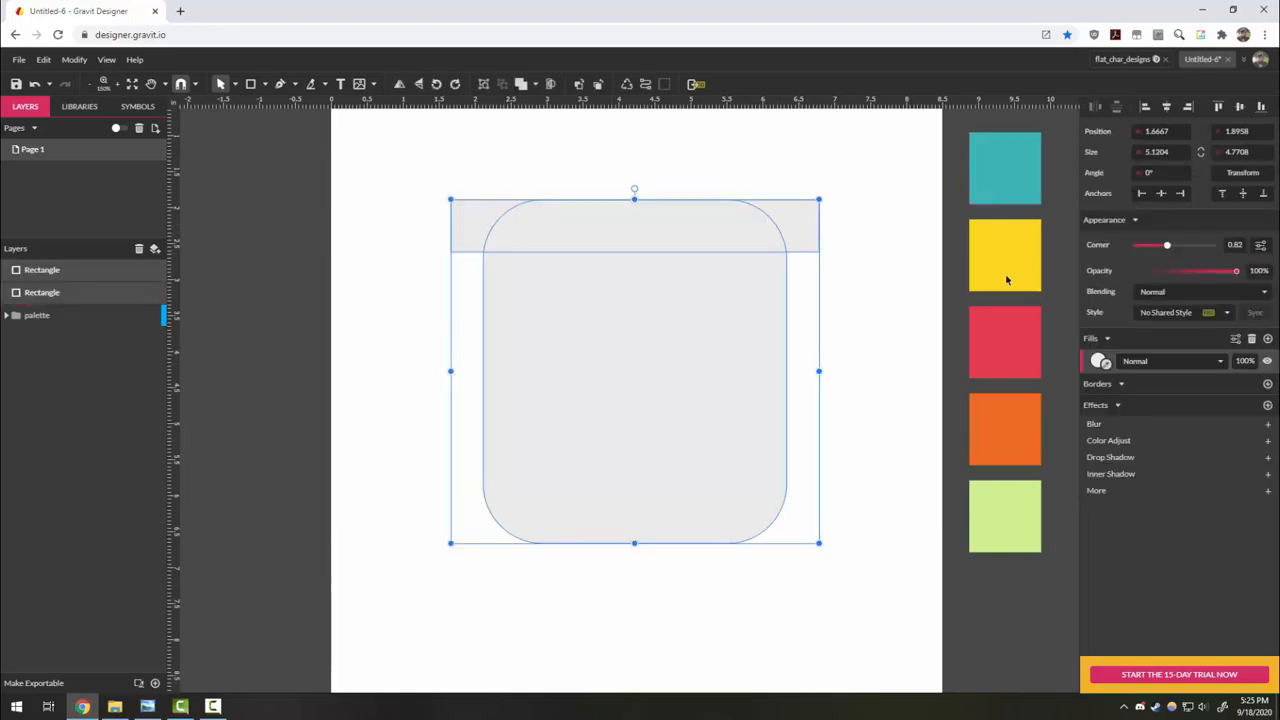
left_click(867, 427)
left_click(810, 226)
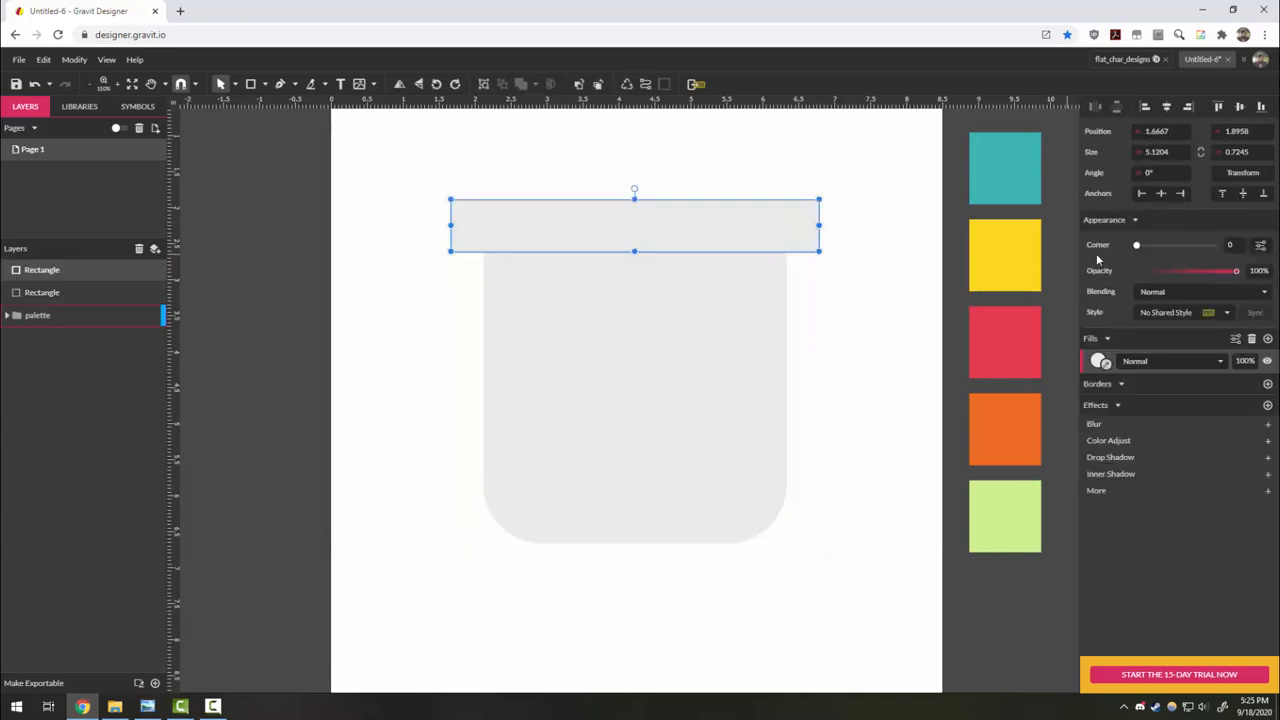
left_click_drag(1137, 245, 1216, 246)
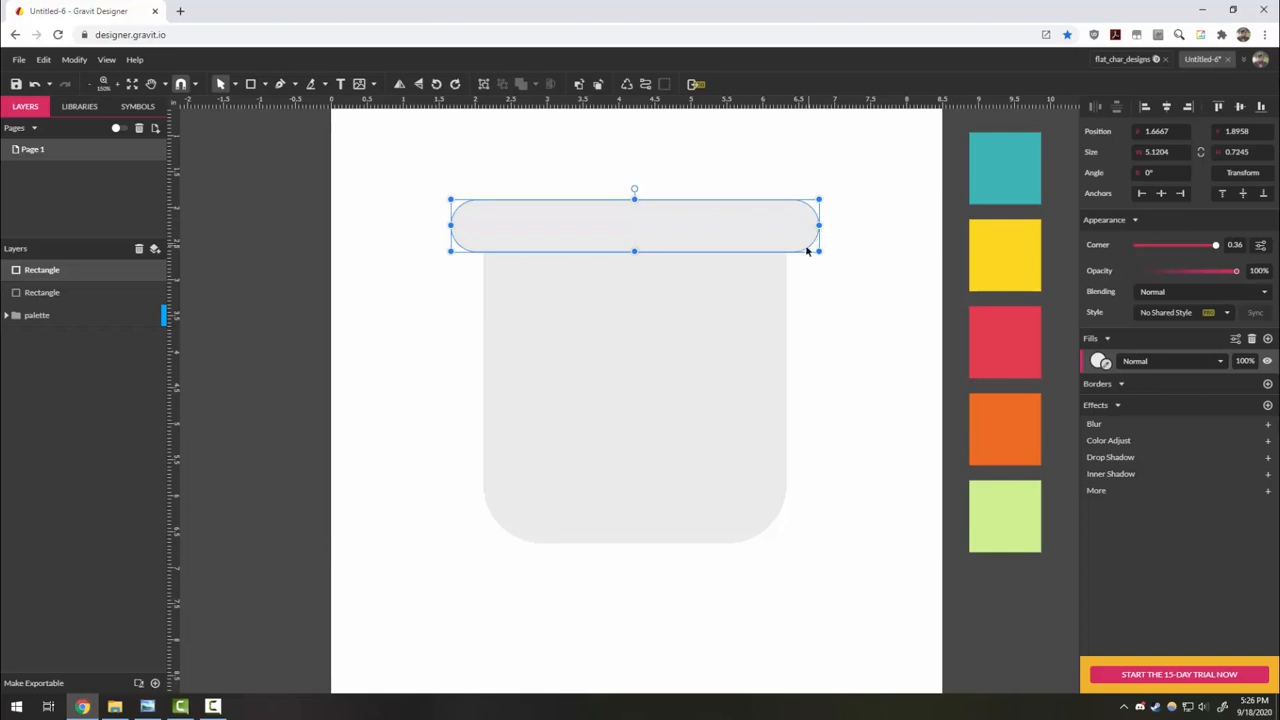
left_click(831, 363)
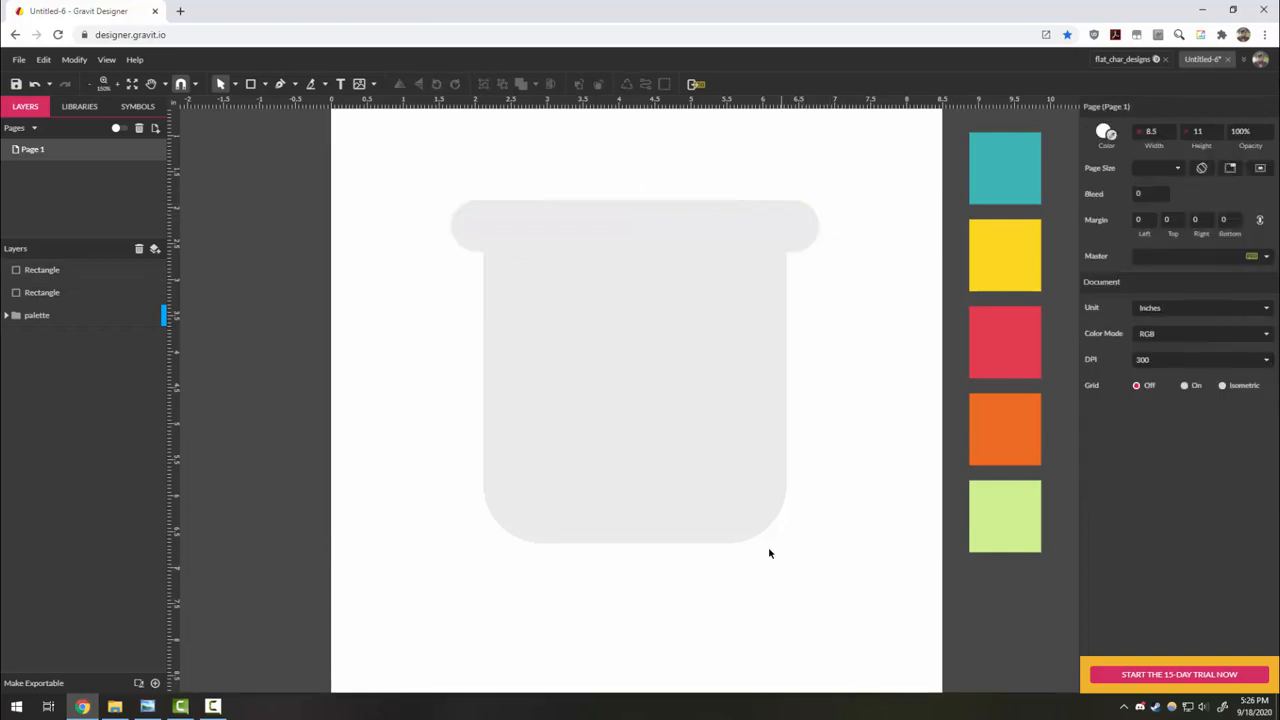
Fill the bucket body with the palette's teal and the rim with the palette's yellow.
left_click(614, 387)
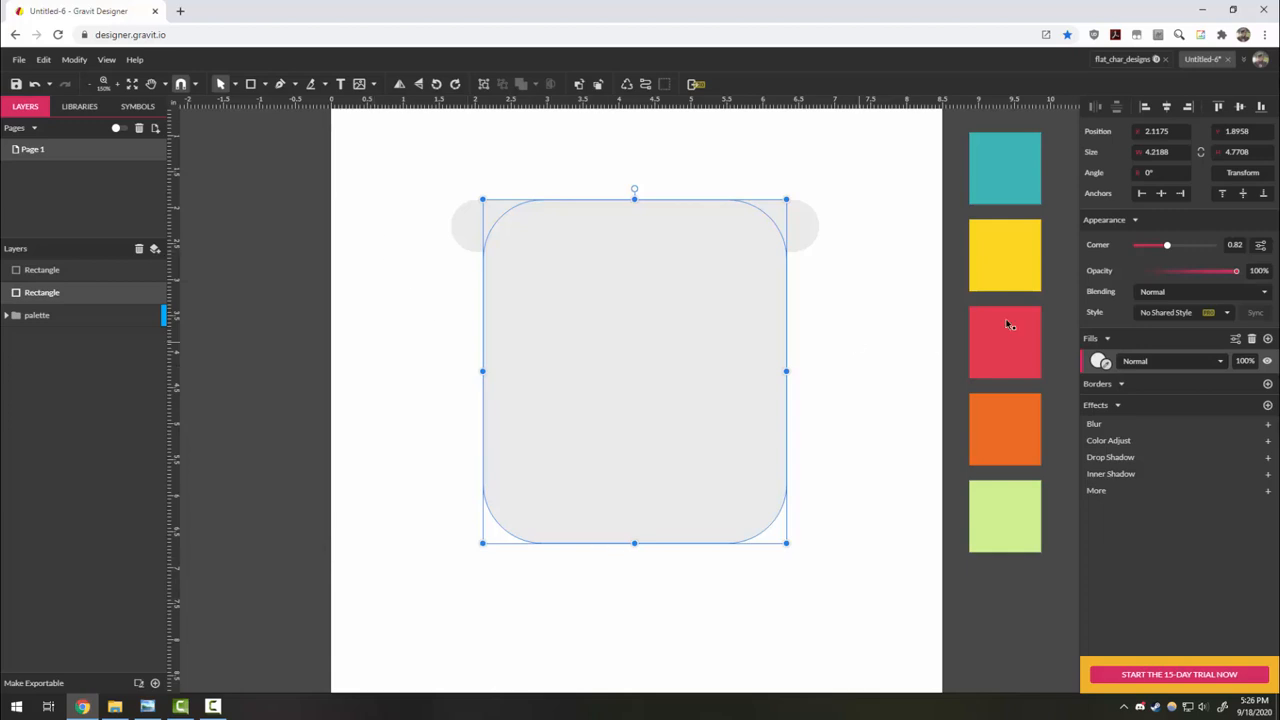
left_click_drag(1100, 362, 1005, 165)
left_click(884, 315)
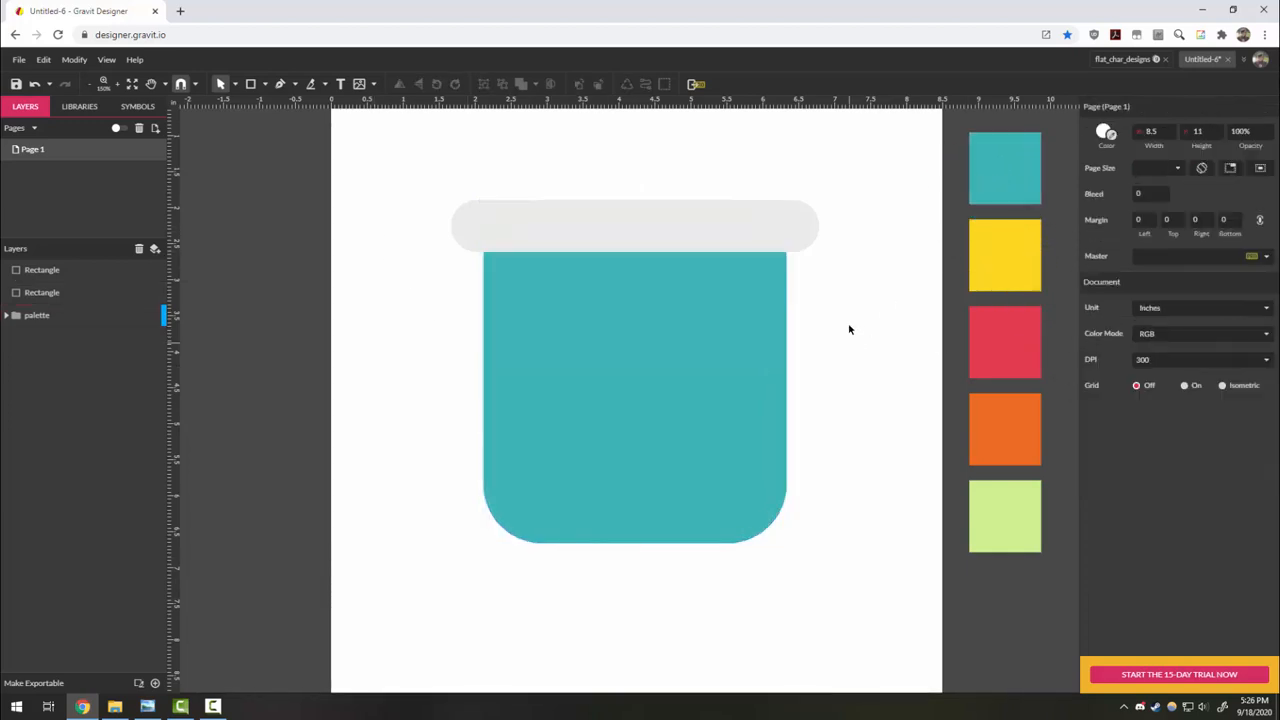
left_click(800, 244)
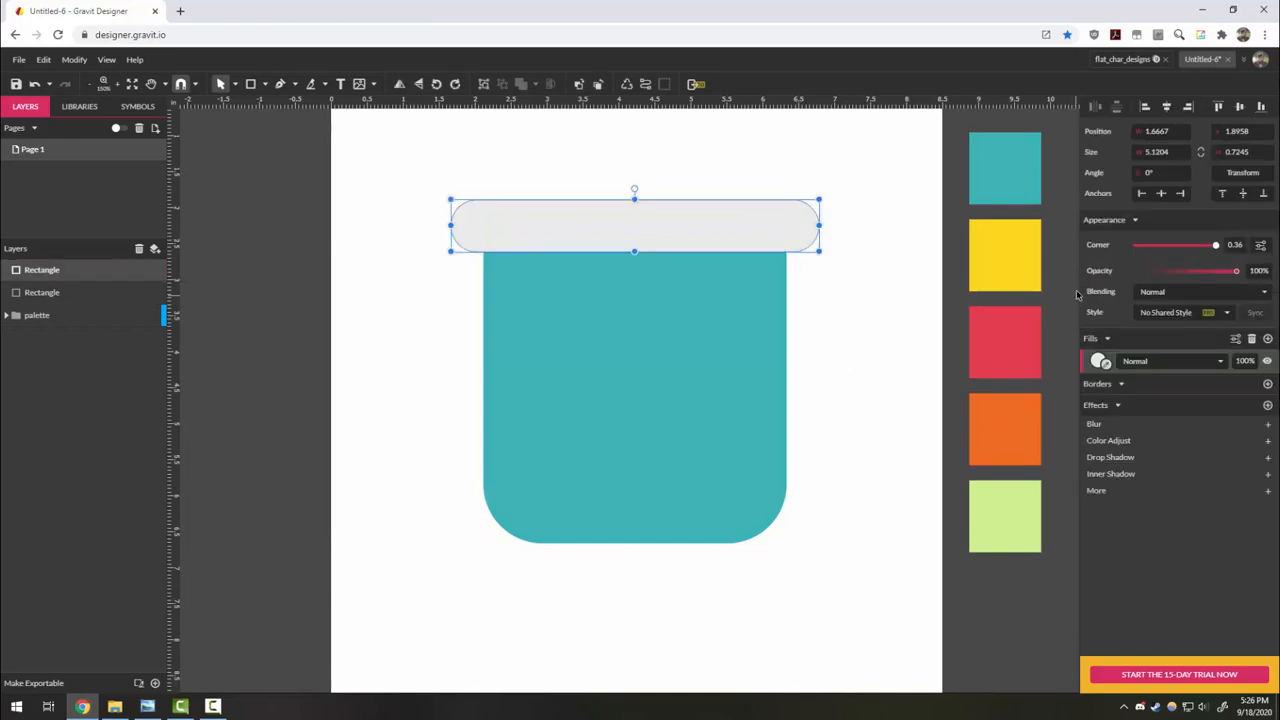
left_click_drag(1102, 362, 1010, 255)
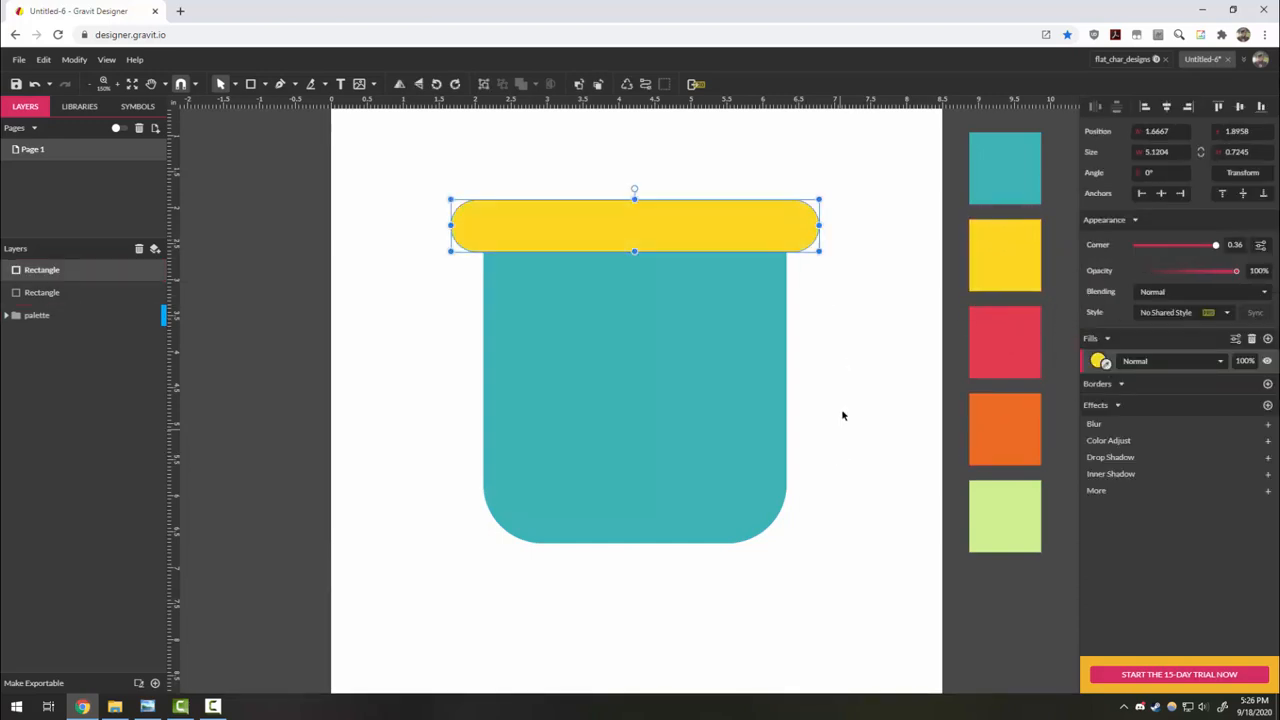
left_click(447, 254)
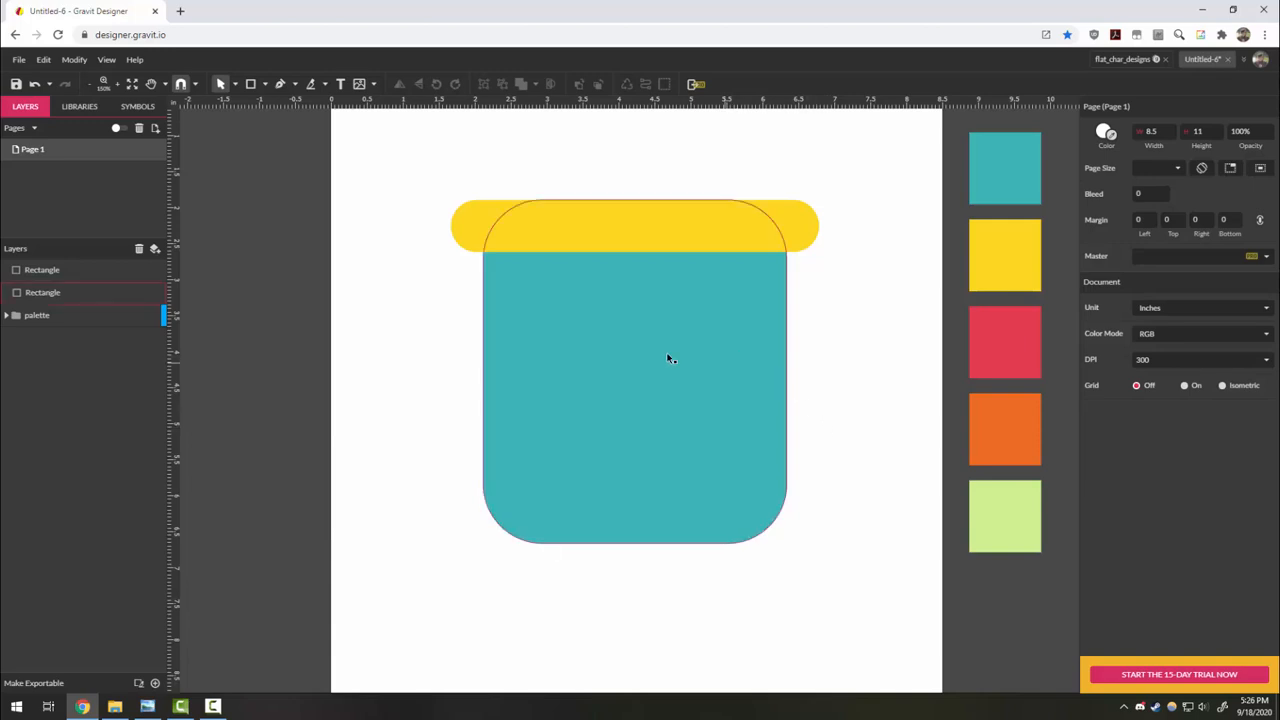
Draw a circle about 4.53 in across for the handle and centre it on the yellow rim.
scroll(838, 343, "up", 2)
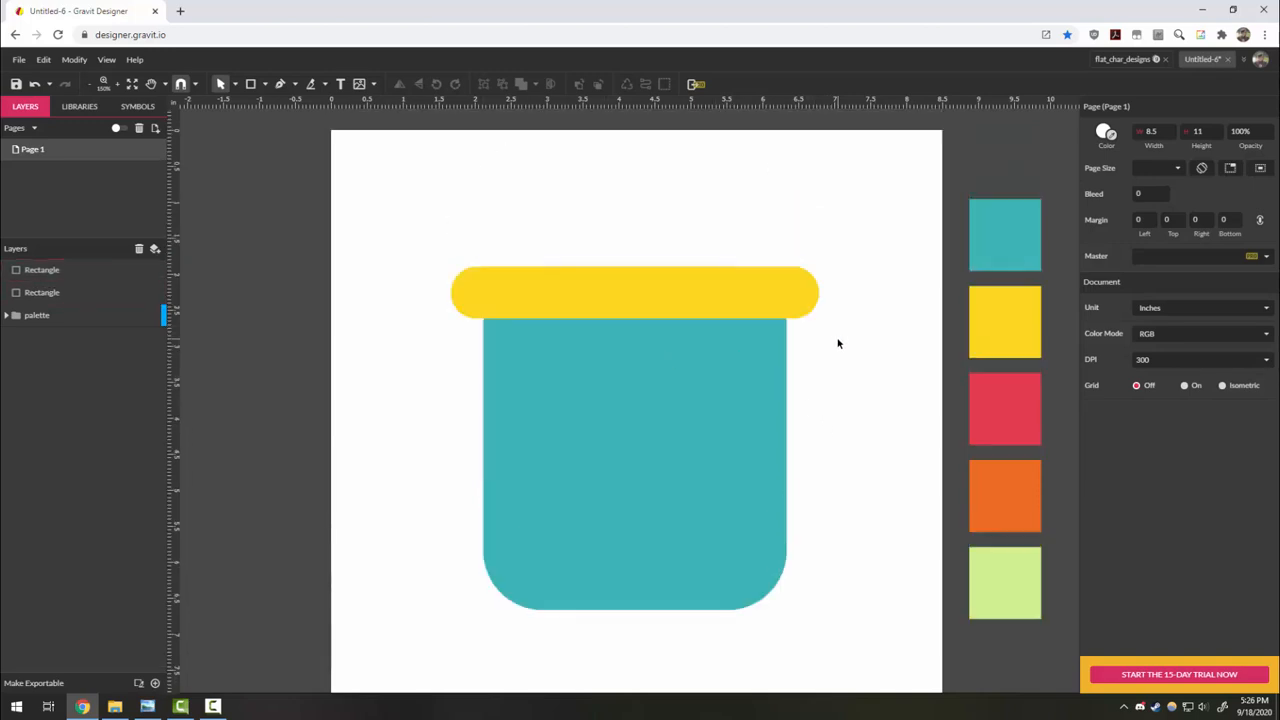
left_click(250, 84)
left_click(265, 84)
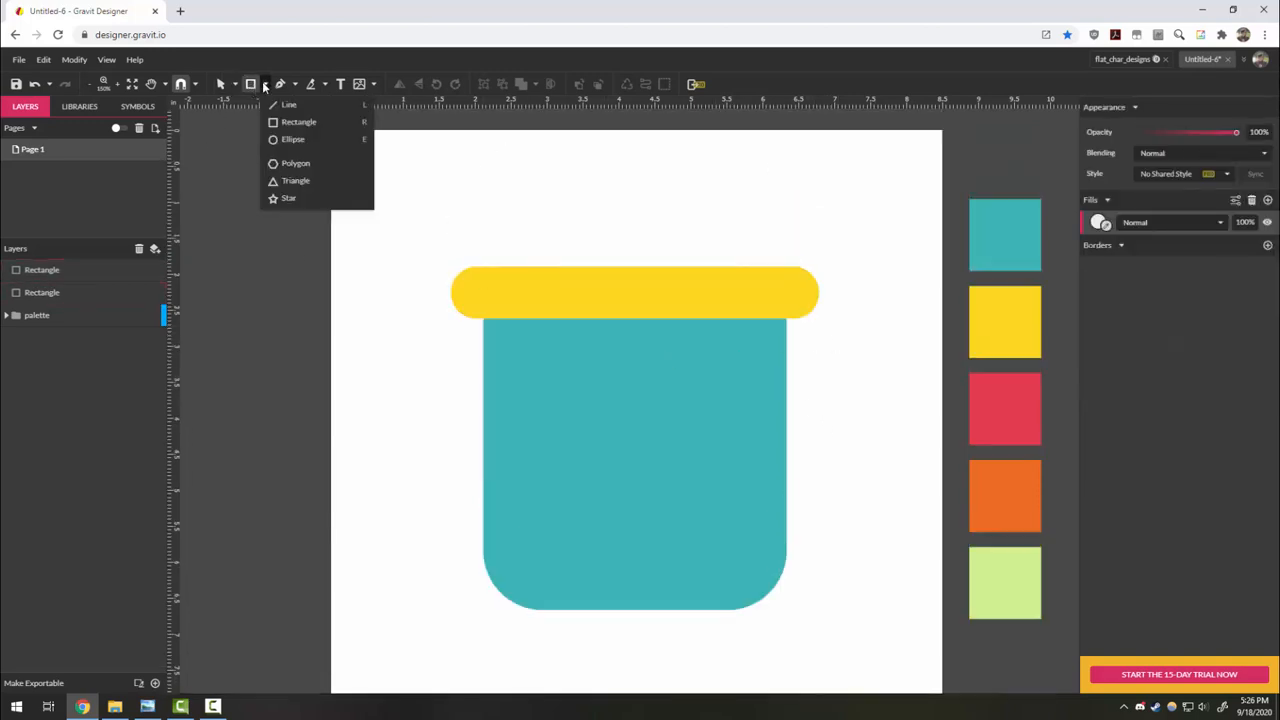
left_click(290, 146)
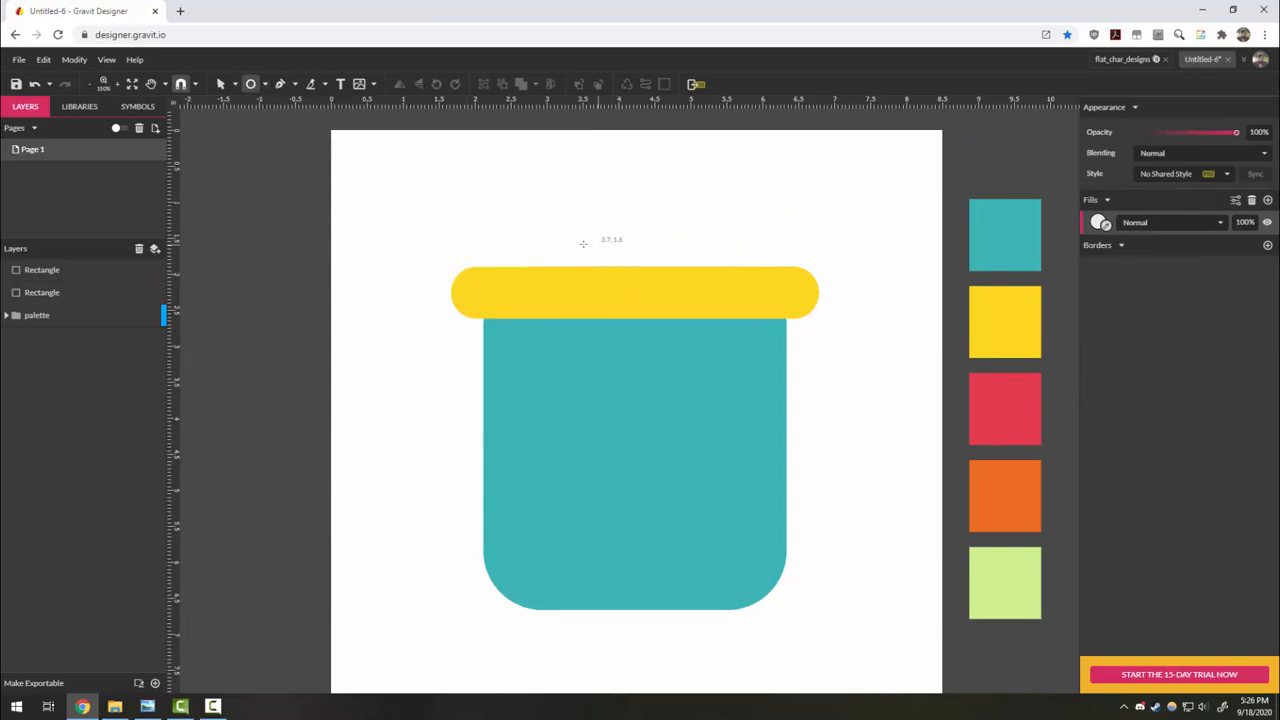
mouse_move(481, 257)
left_mouse_down()
mouse_move(565, 292)
mouse_move(806, 451)
left_mouse_up()
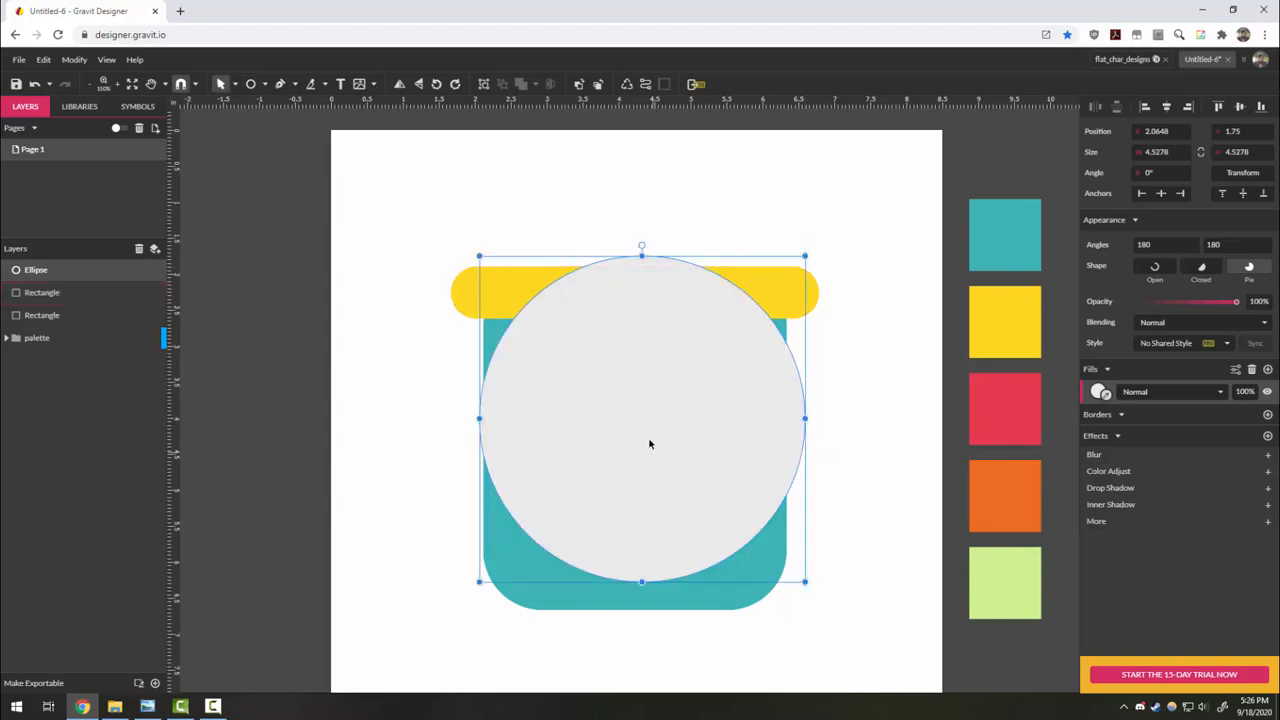
left_click_drag(651, 443, 648, 329)
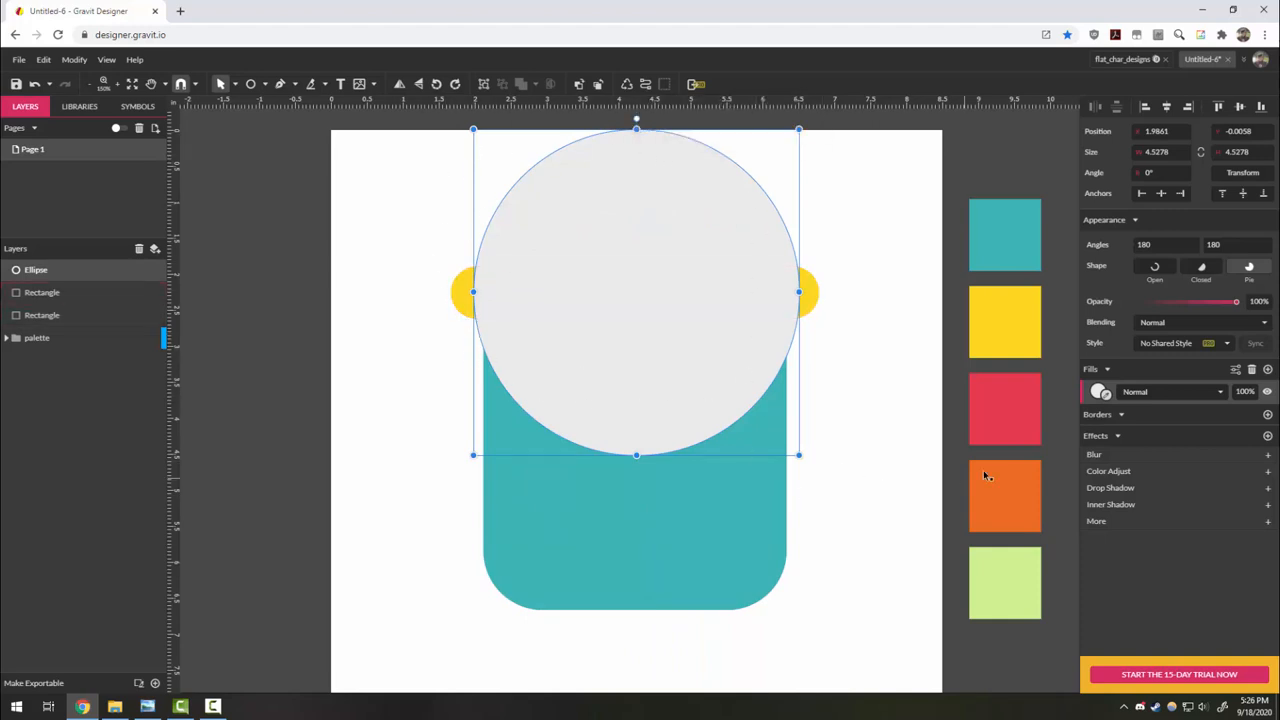
Remove the circle's fill and give it a black border 22 pt thick.
left_click(1252, 370)
left_click(1268, 391)
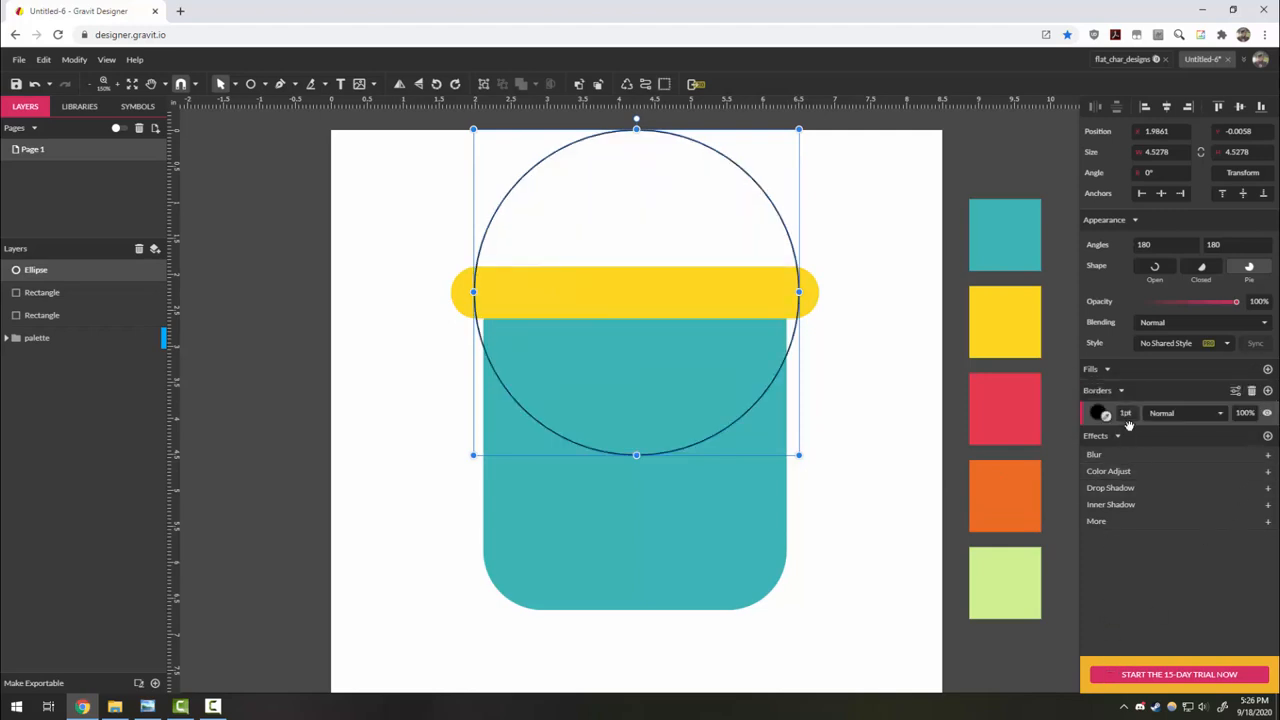
left_click_drag(1128, 425, 1127, 402)
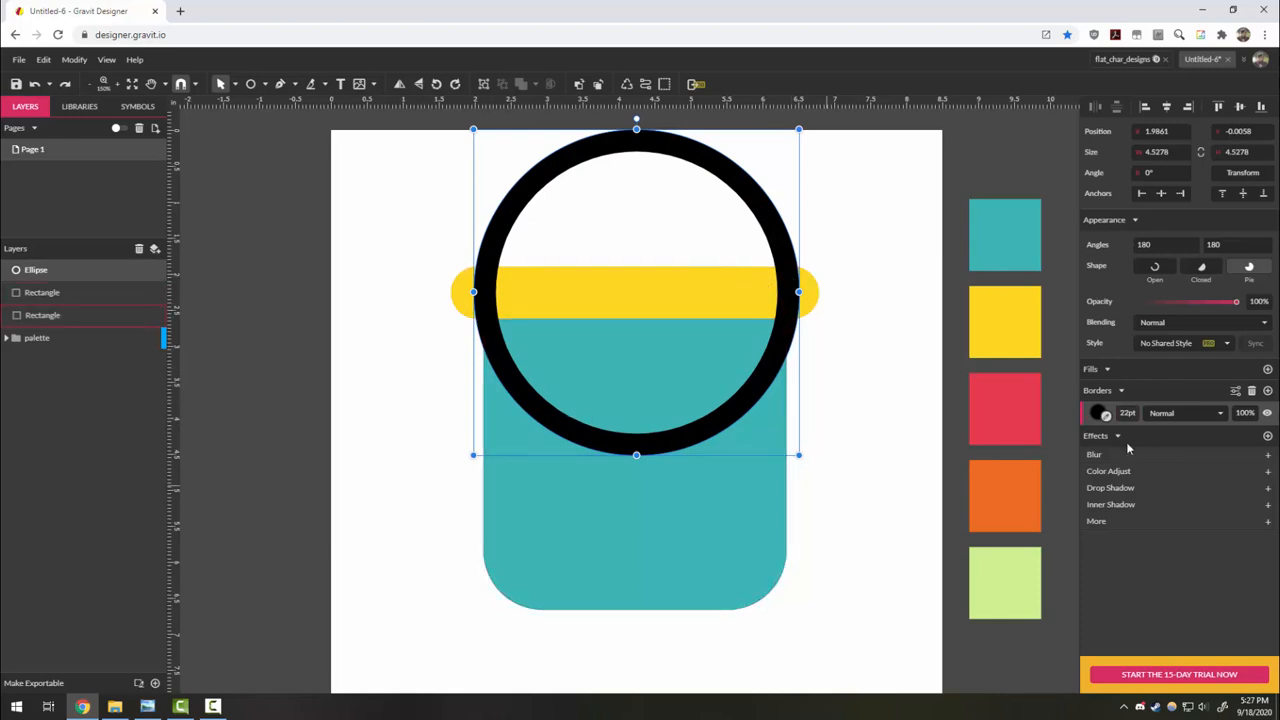
Turn the circle into an open upper half arc by setting its angles to 180 and 0 and its shape to Open.
left_click(1148, 244)
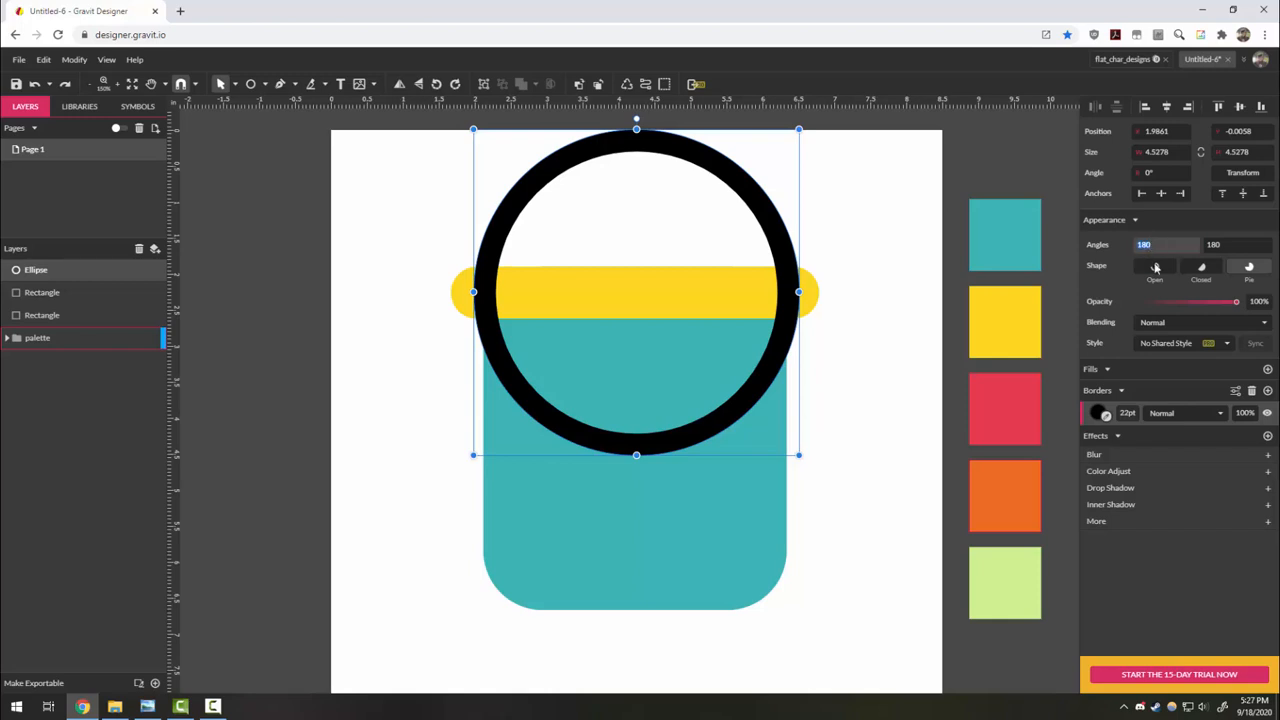
left_click(1214, 244)
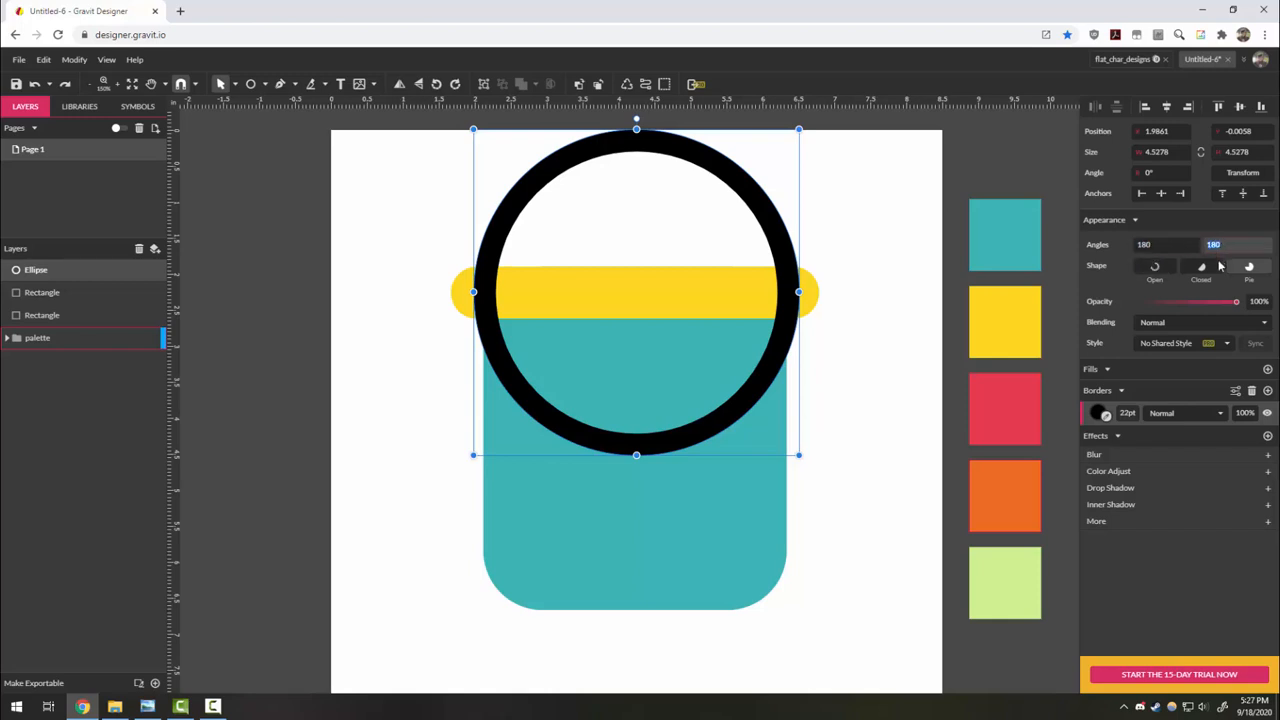
type("0")
key("shift+Tab")
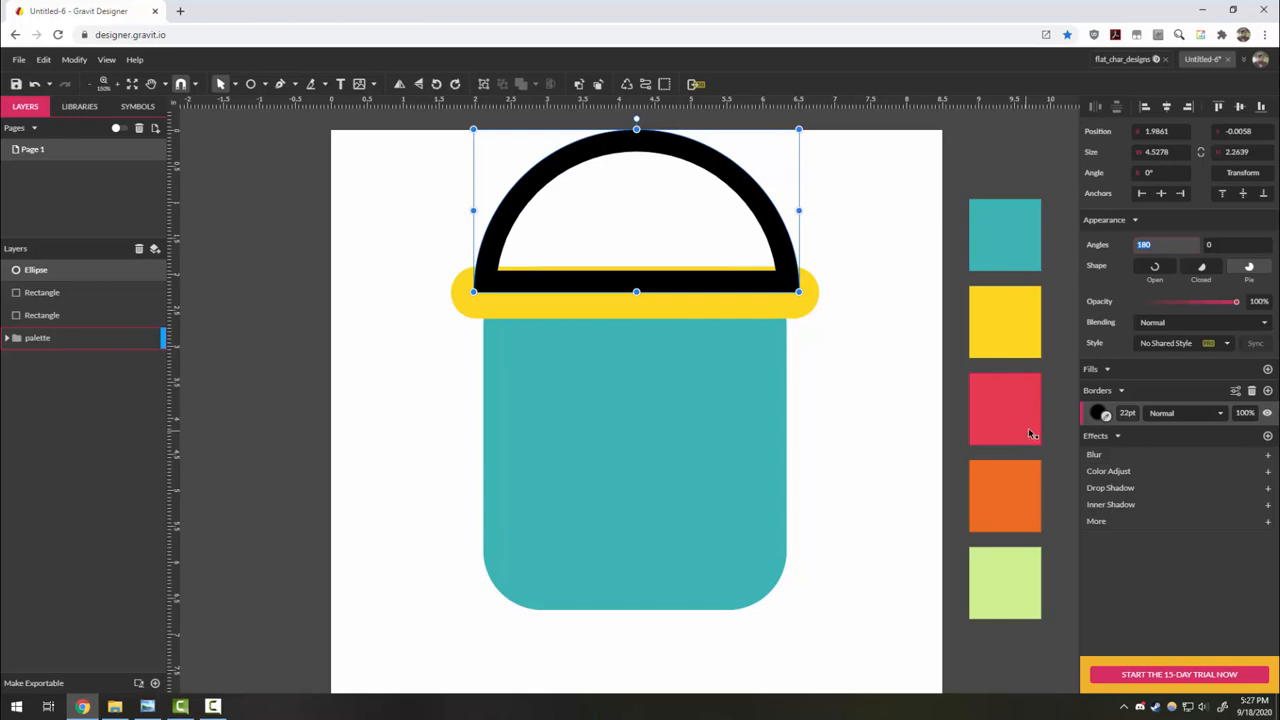
left_click(1164, 273)
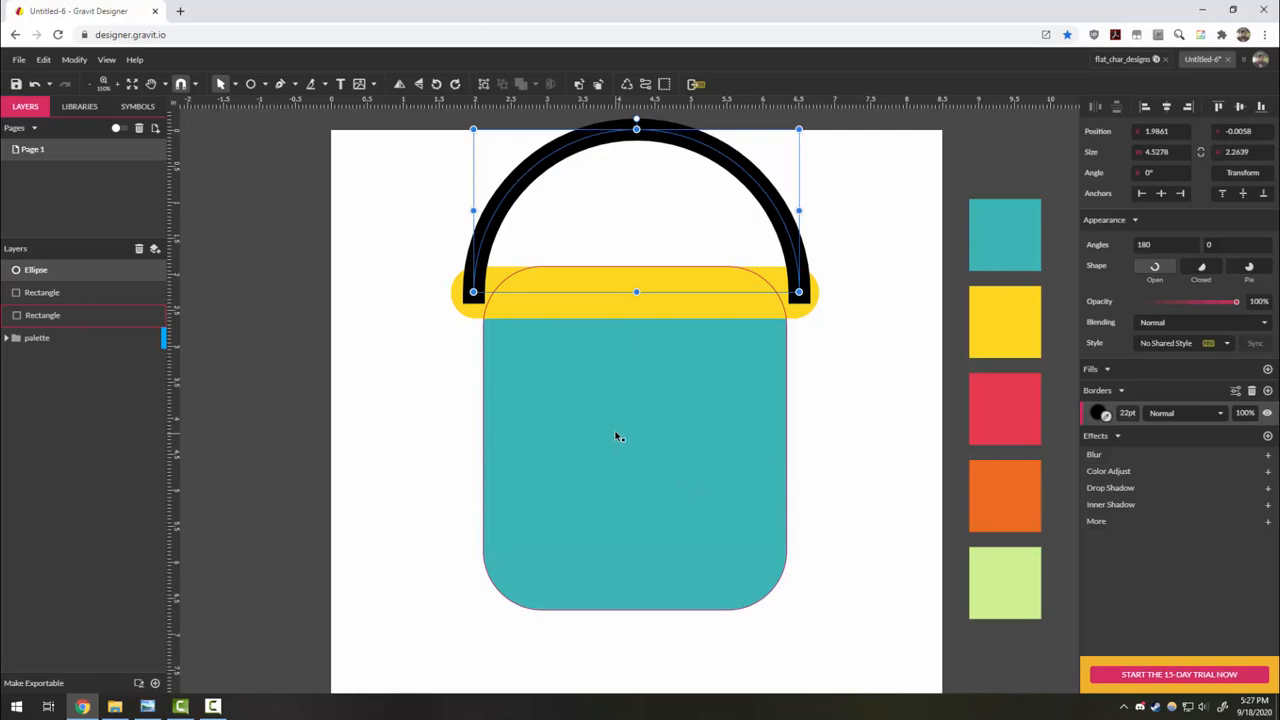
Vectorize the handle arc's border and fill the resulting shape with the palette's yellow.
right_click(779, 213)
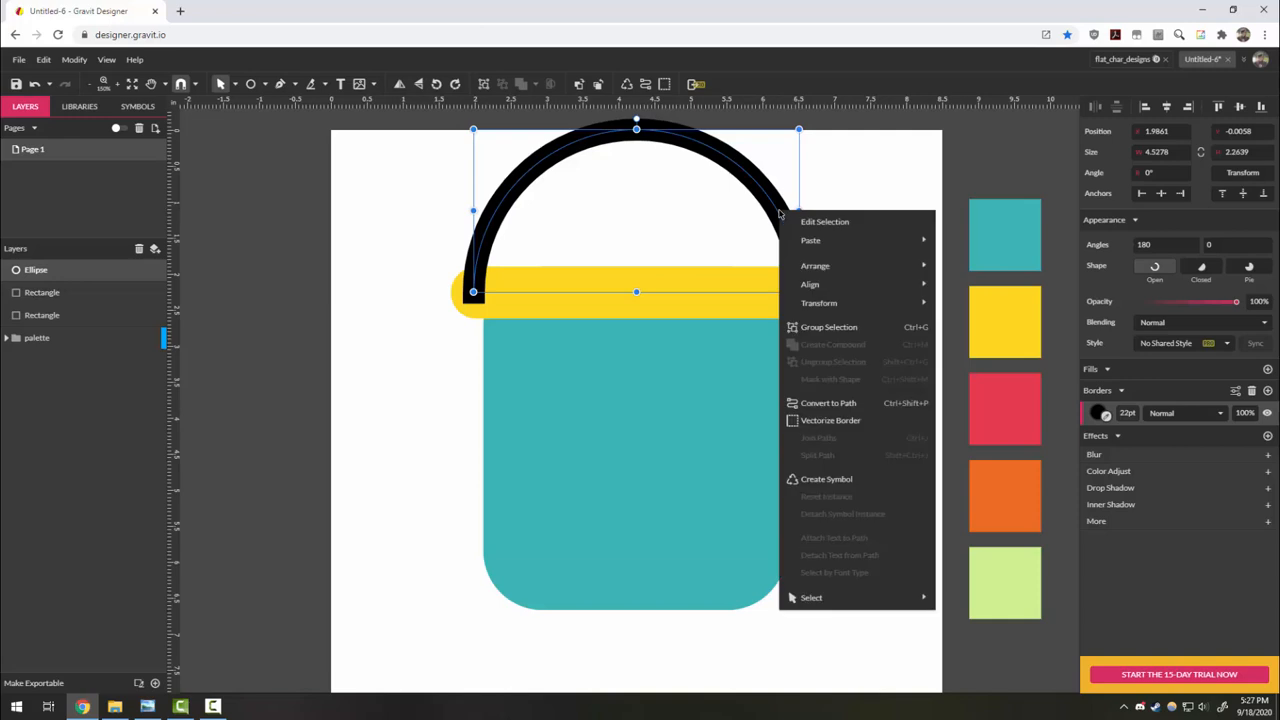
left_click(816, 422)
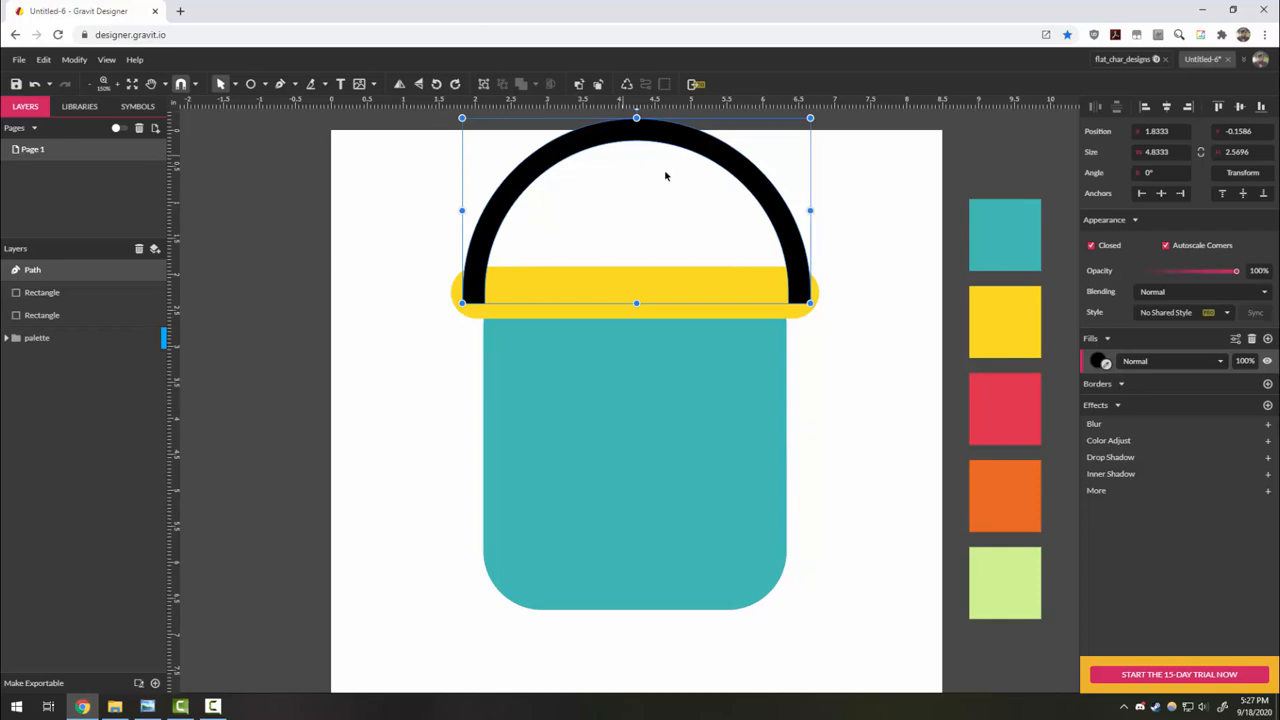
left_click_drag(1107, 362, 1001, 319)
left_click(864, 424)
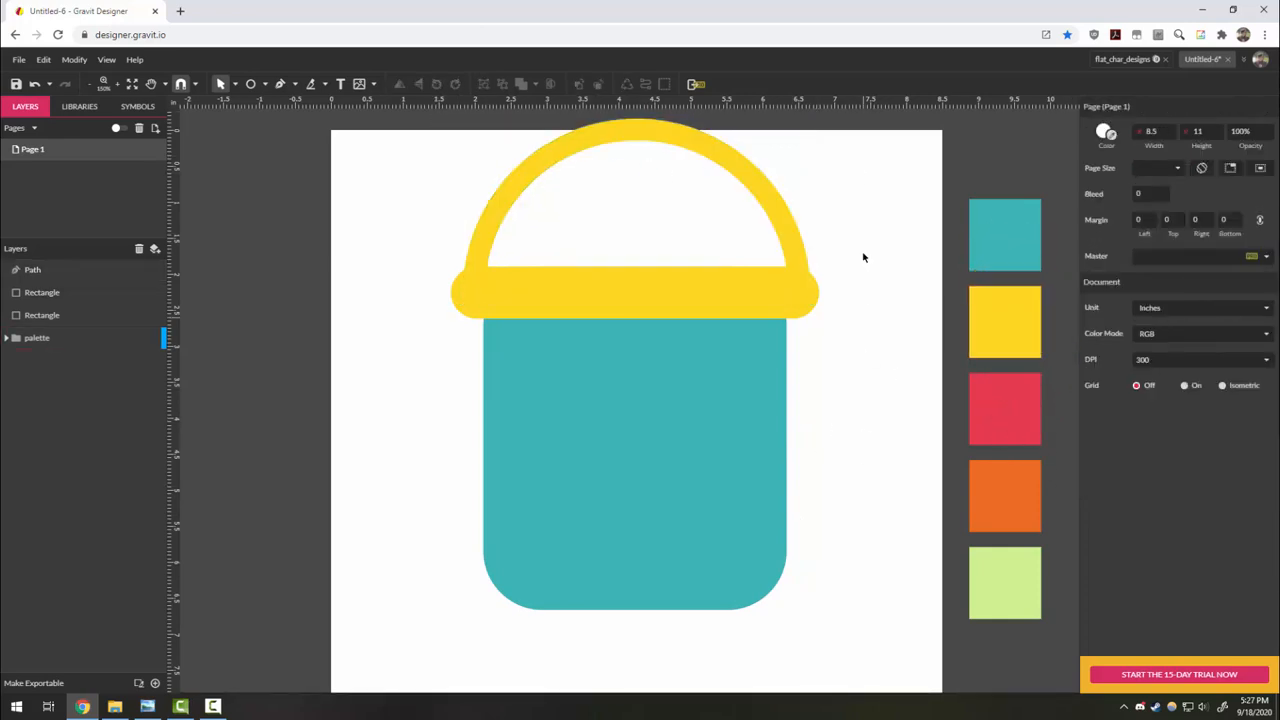
Move the body, rim and handle together down the page so the whole handle sits inside the page edge.
left_click_drag(866, 257, 614, 438)
left_click(891, 443)
scroll(864, 454, "down", 1)
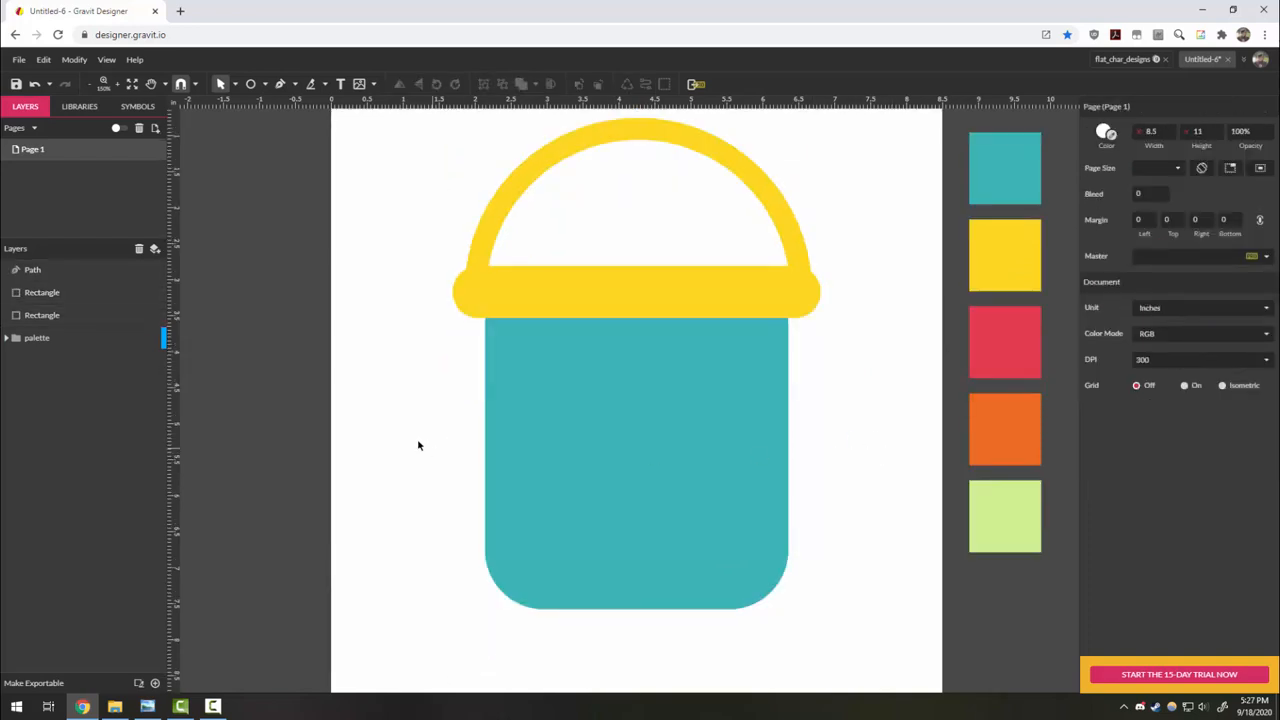
Draw a circle about 6.53 in across for the arms, centred horizontally on the bucket and around the middle of its body.
scroll(830, 492, "down", 1)
scroll(825, 490, "up", 1)
left_click(250, 84)
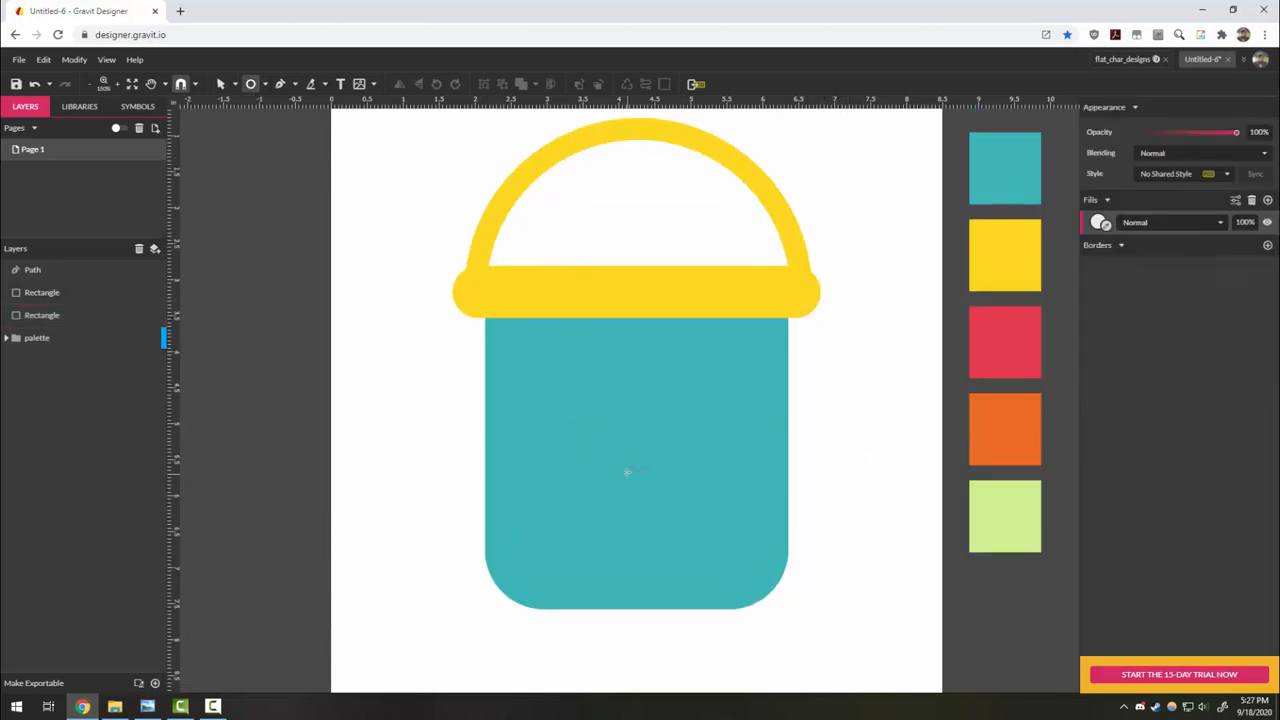
left_click_drag(638, 446, 872, 364)
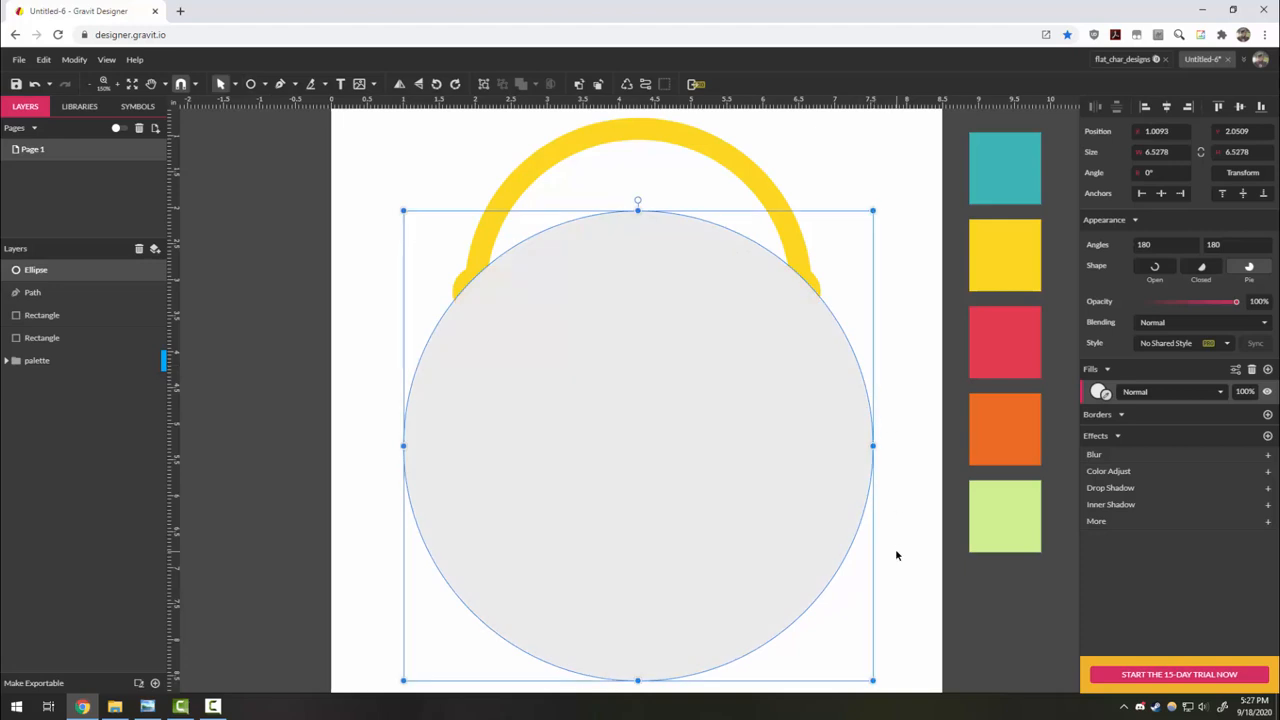
Remove the large circle's fill and give it a black border 43 pt thick.
left_click(1251, 371)
left_click(1268, 391)
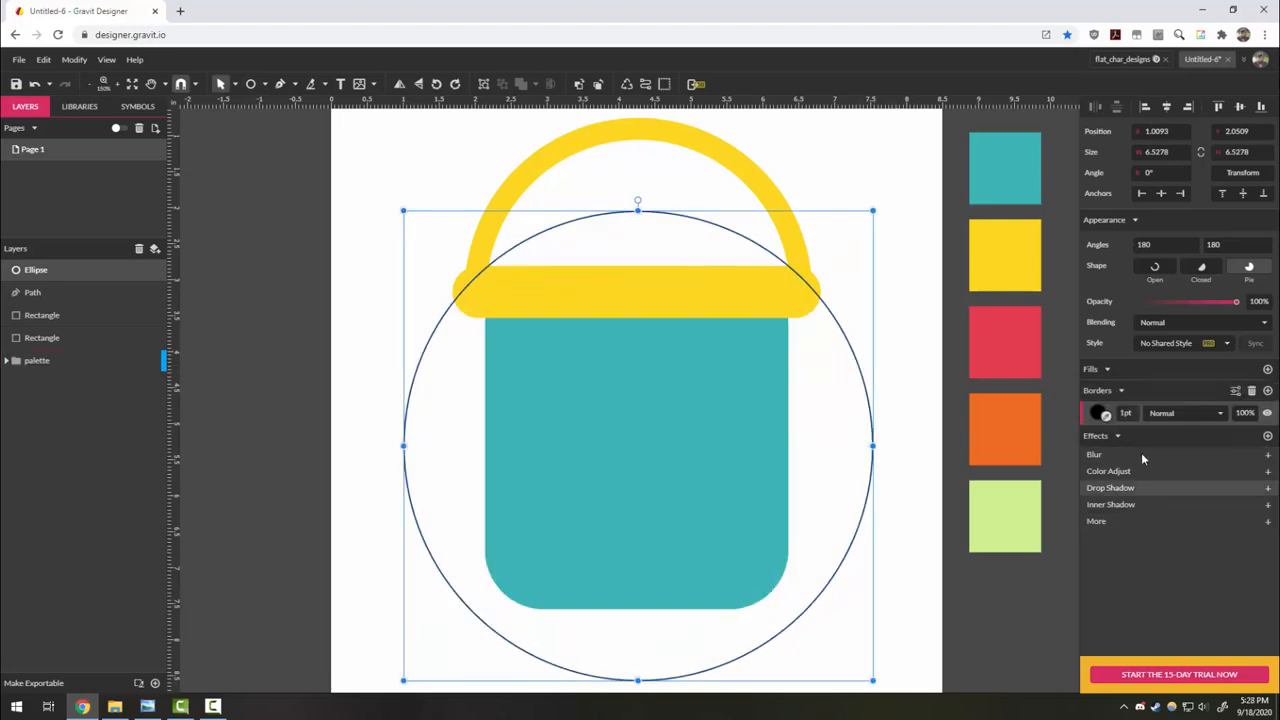
left_click_drag(1124, 422, 1126, 388)
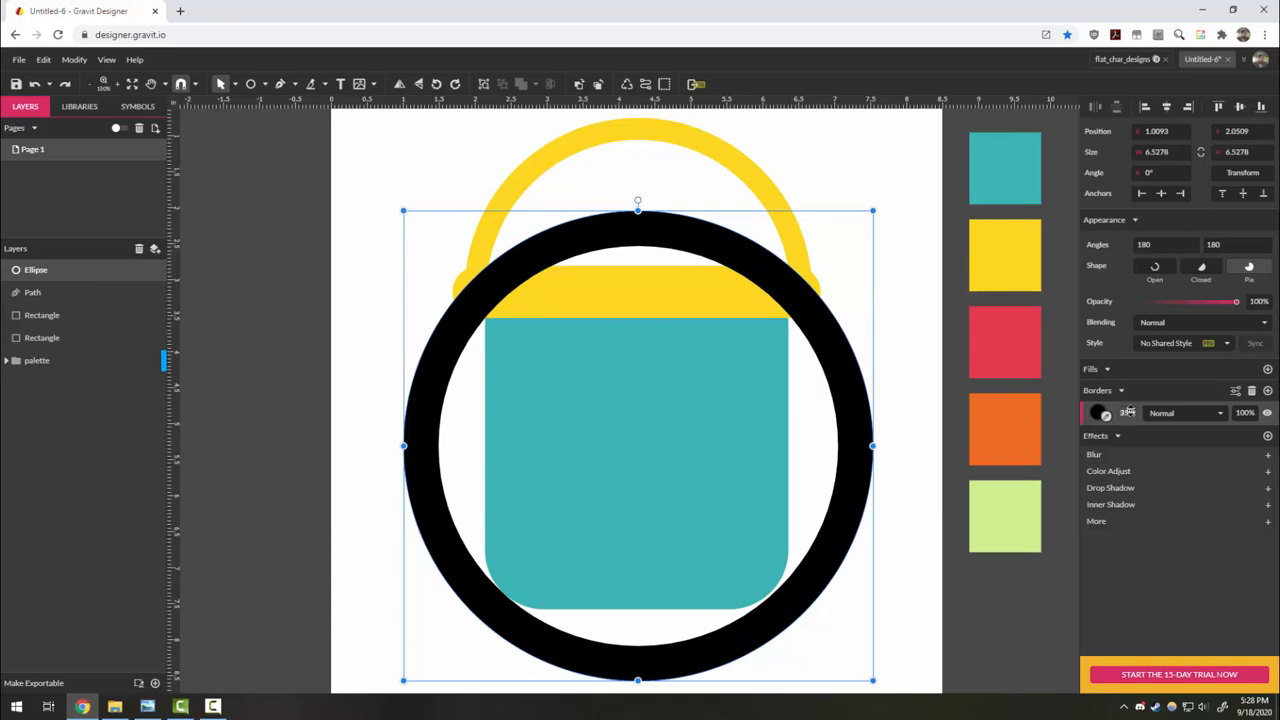
left_click_drag(1128, 412, 1129, 409)
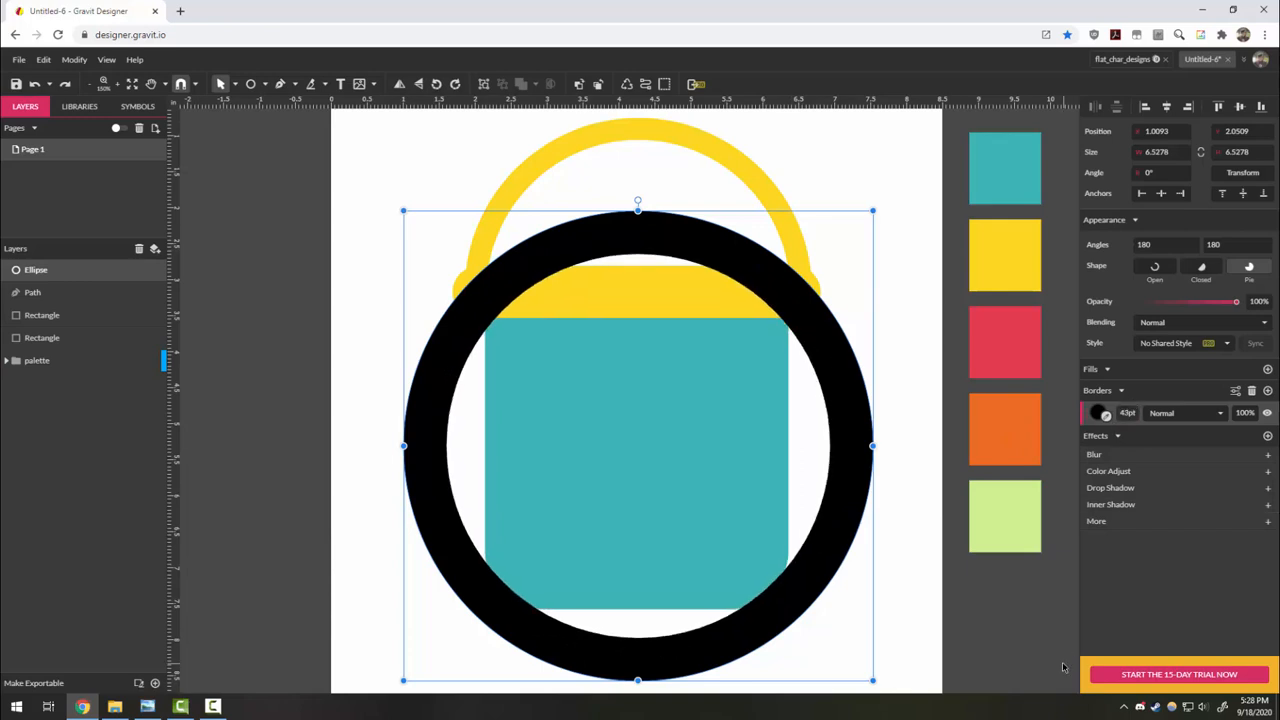
Turn the large circle into an upper half arc by setting its shape to Open and its angles to 180 and 0.
left_click(1156, 268)
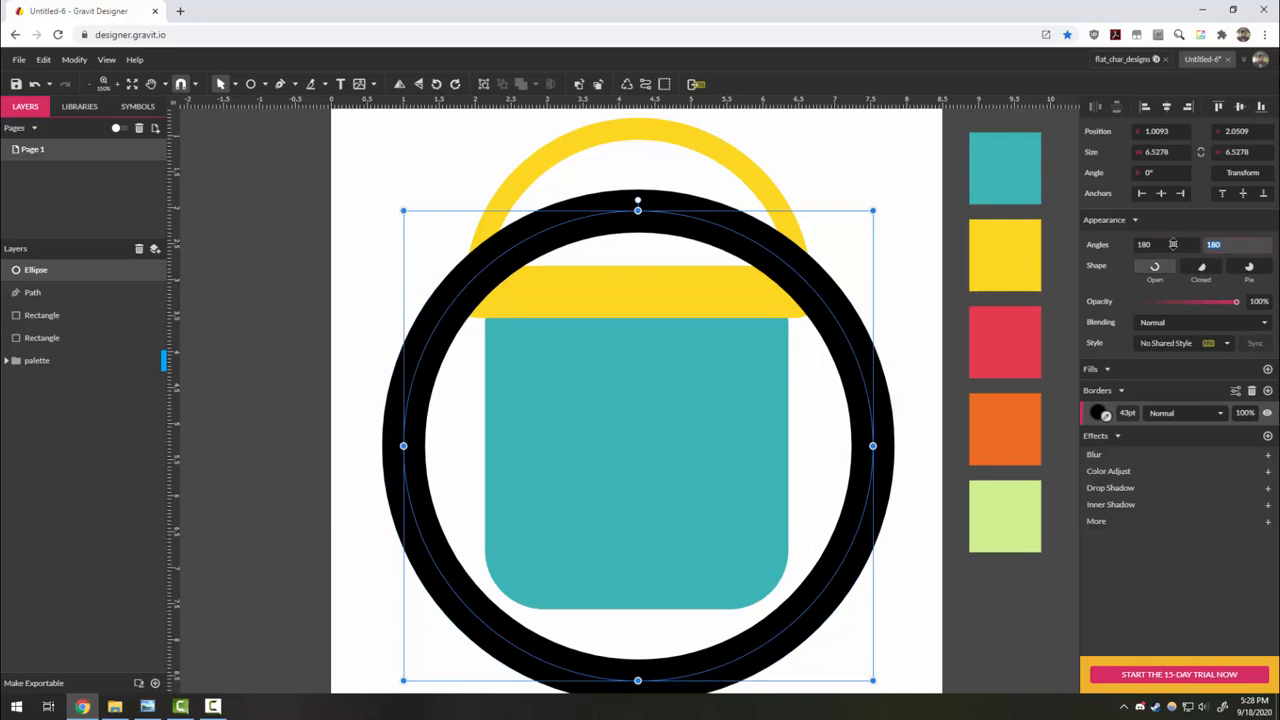
left_click(1145, 244)
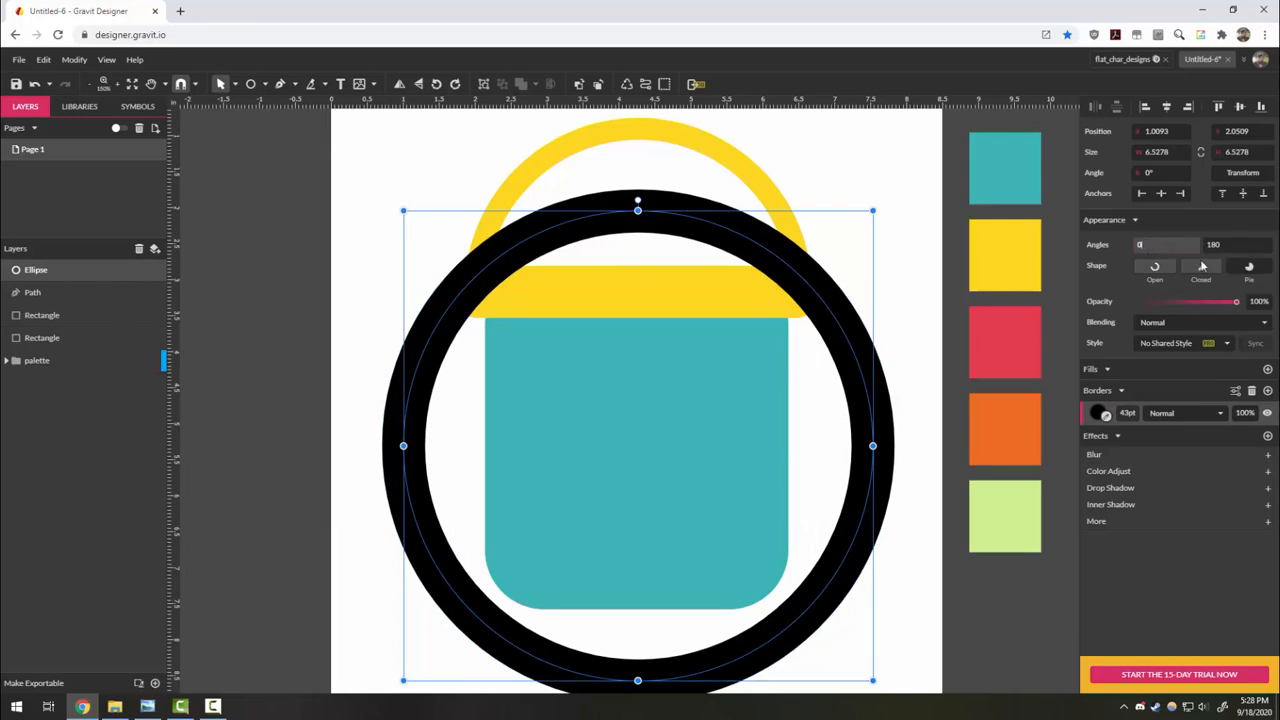
key("Tab")
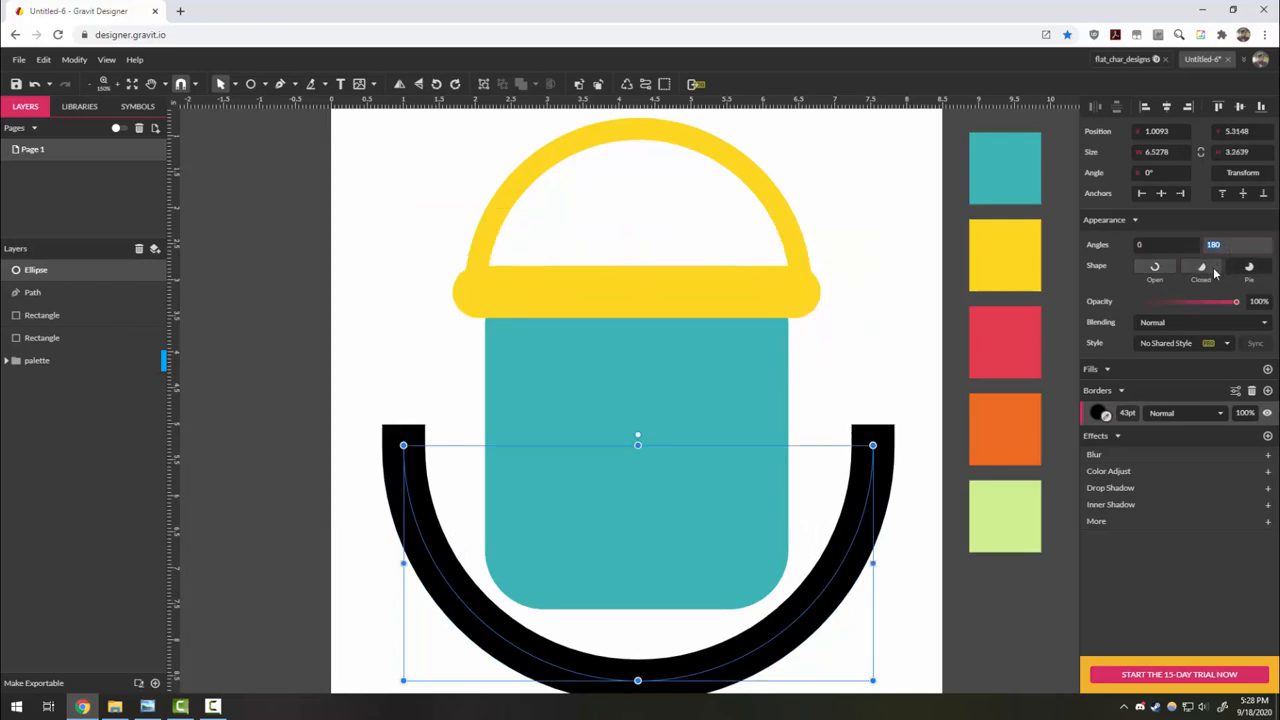
key("shift+Tab")
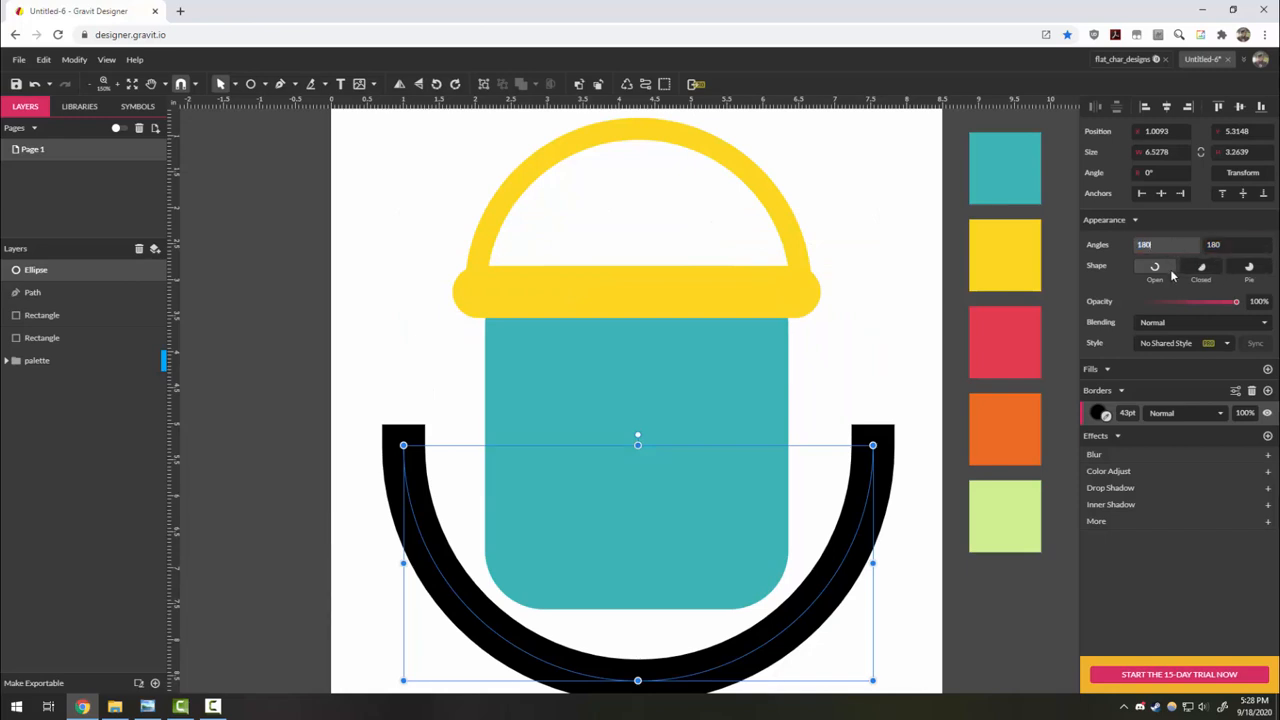
left_click(1224, 242)
type("0")
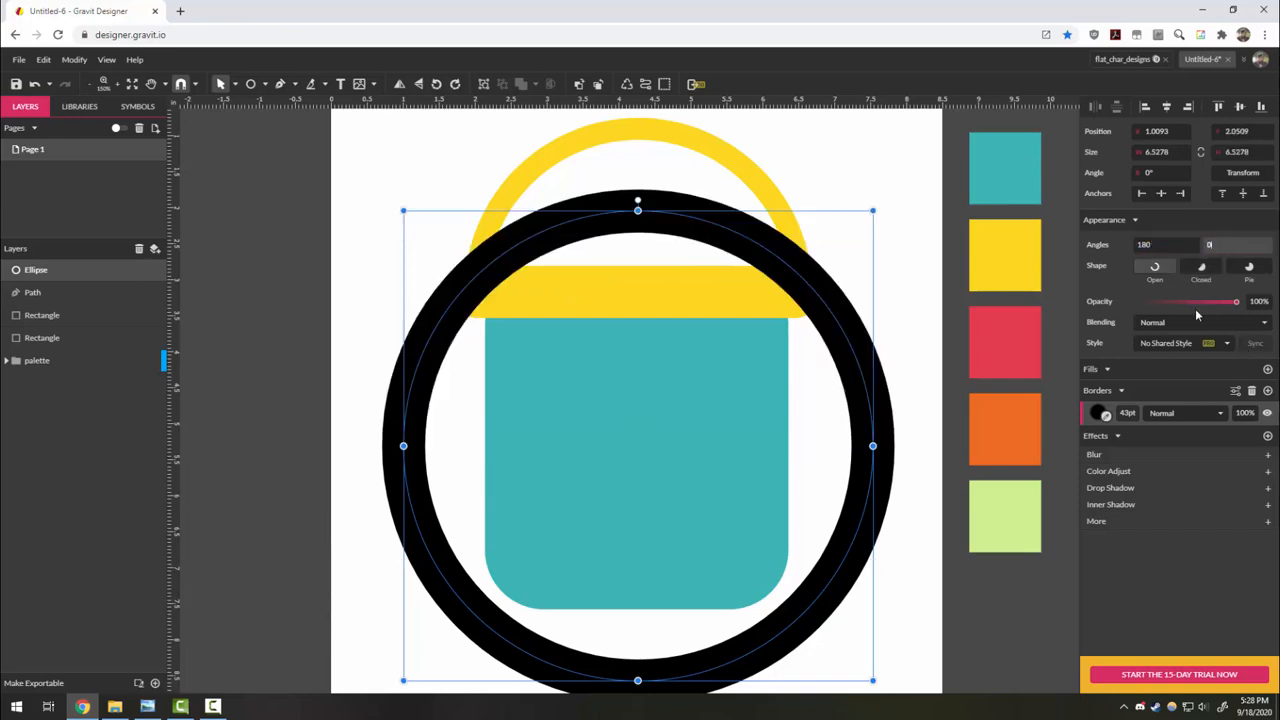
Try a first angle of 140 on the arm arc and set it back to 180.
left_click(1196, 246)
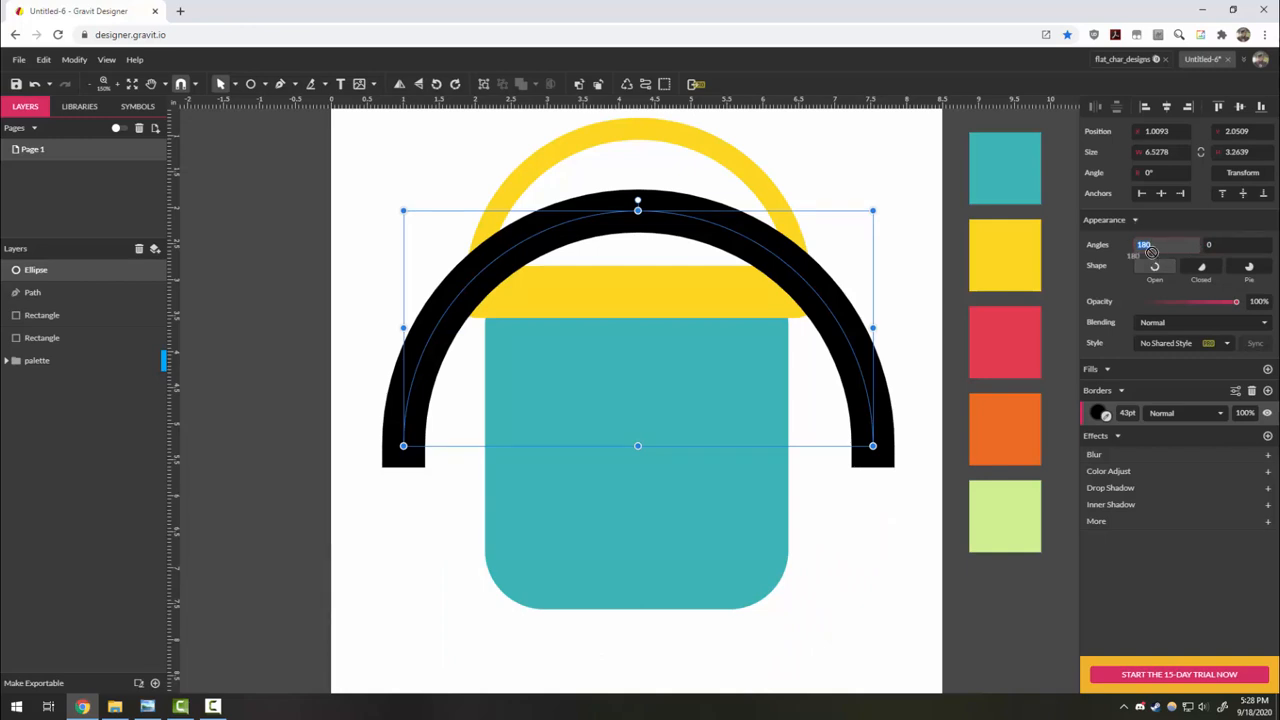
type("140")
left_click(1217, 245)
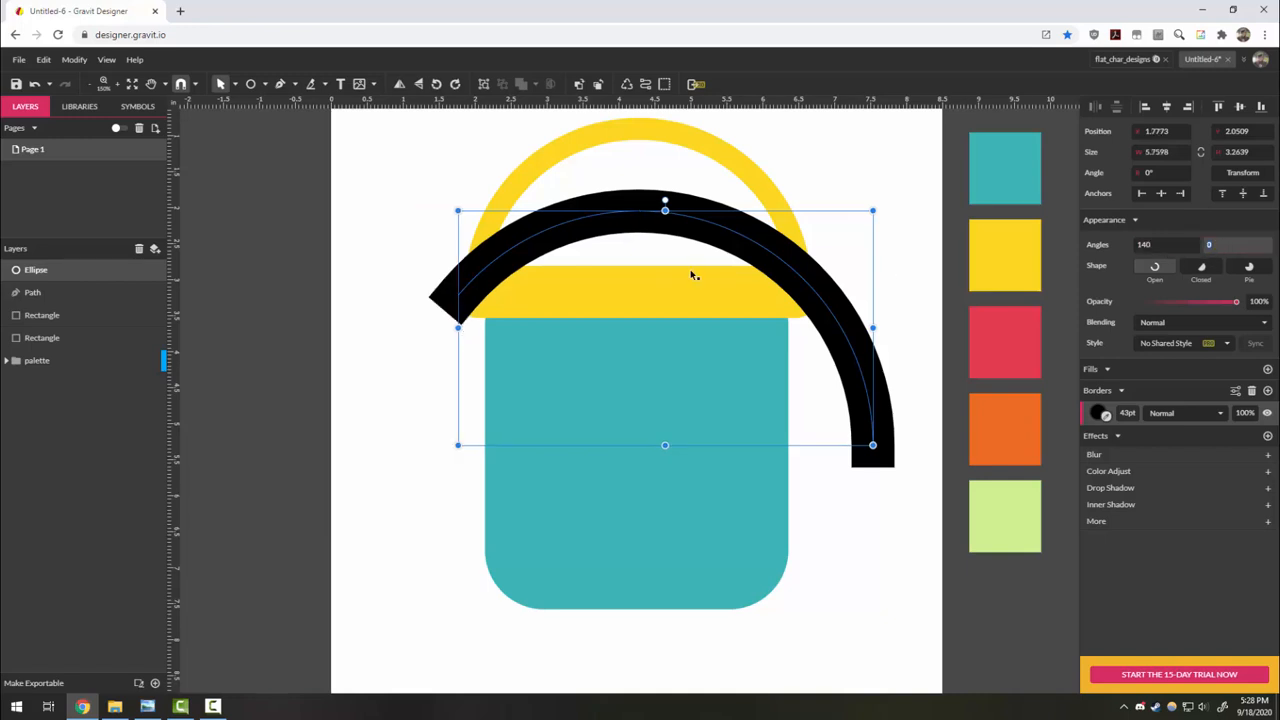
left_click(1152, 244)
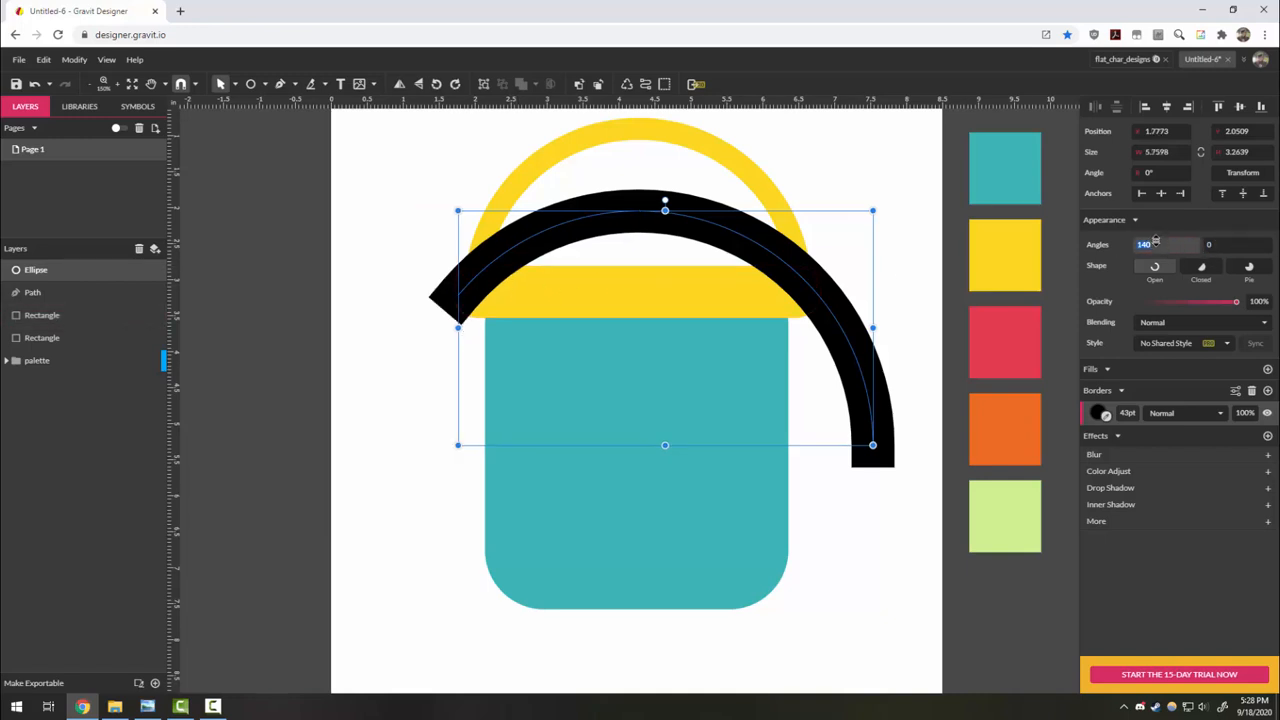
left_click(1207, 244)
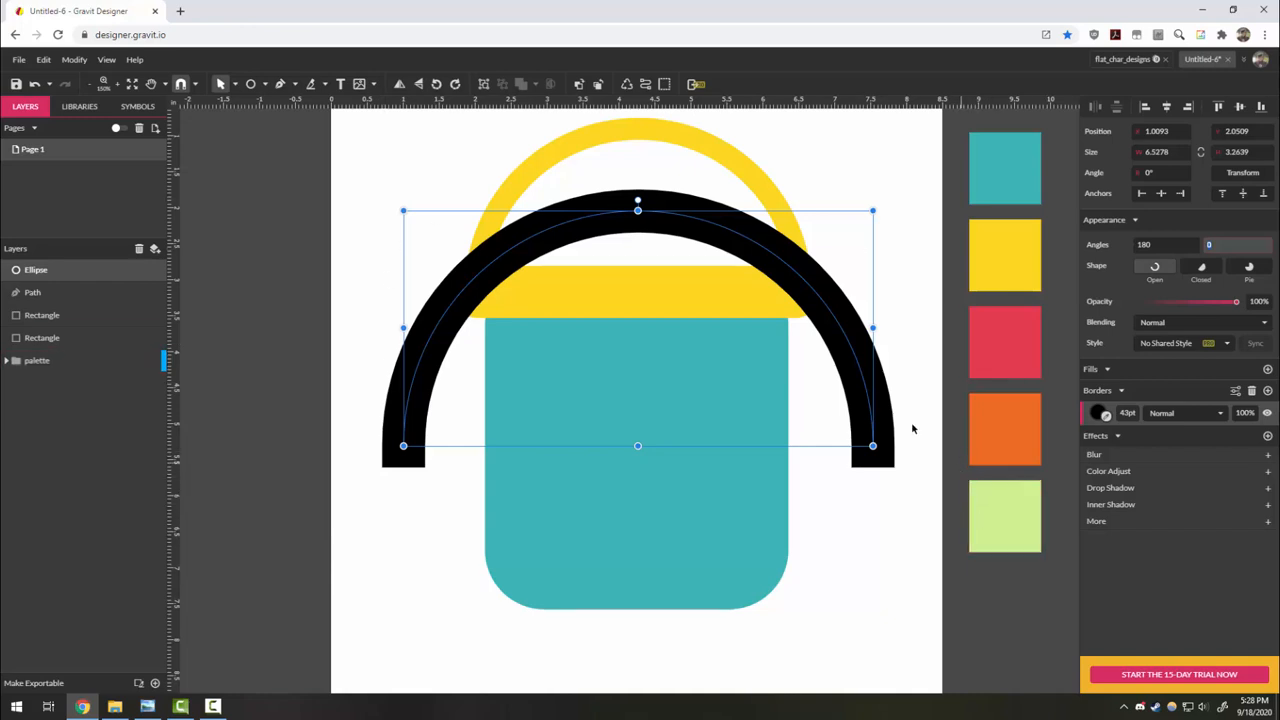
Give the arm arc's border Round ends and vectorize the border.
left_click(1237, 392)
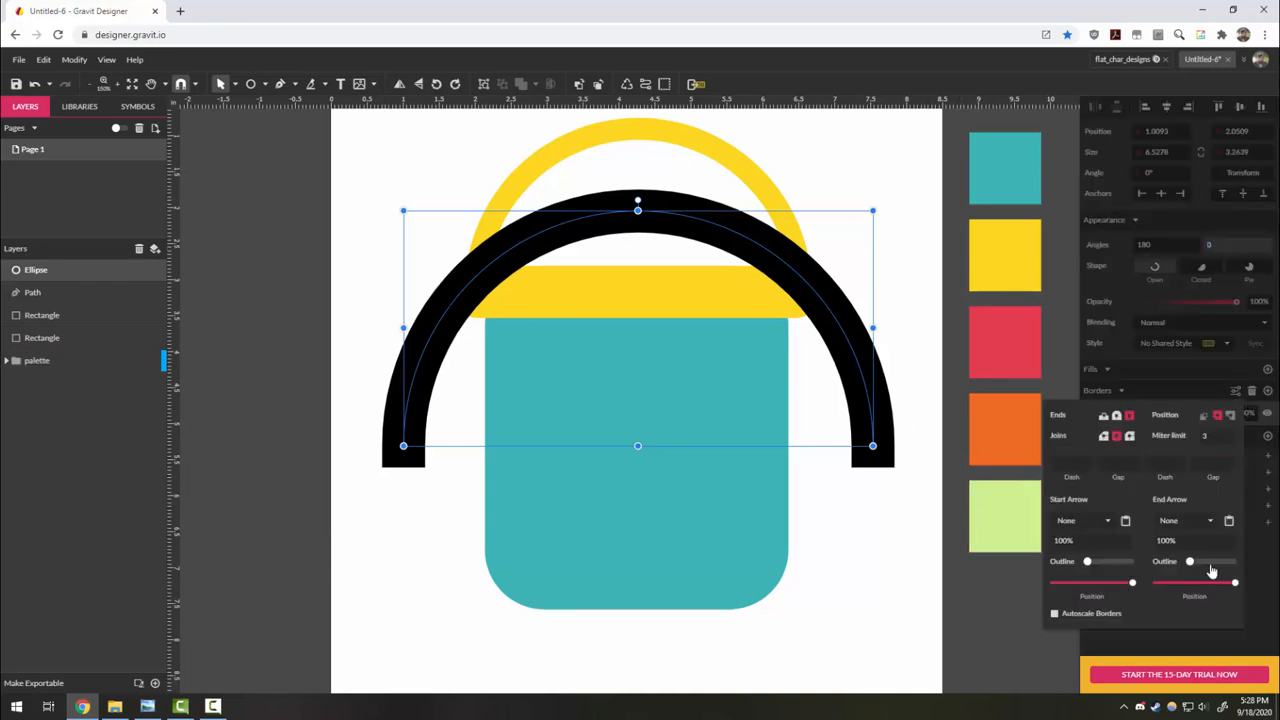
left_click(1117, 415)
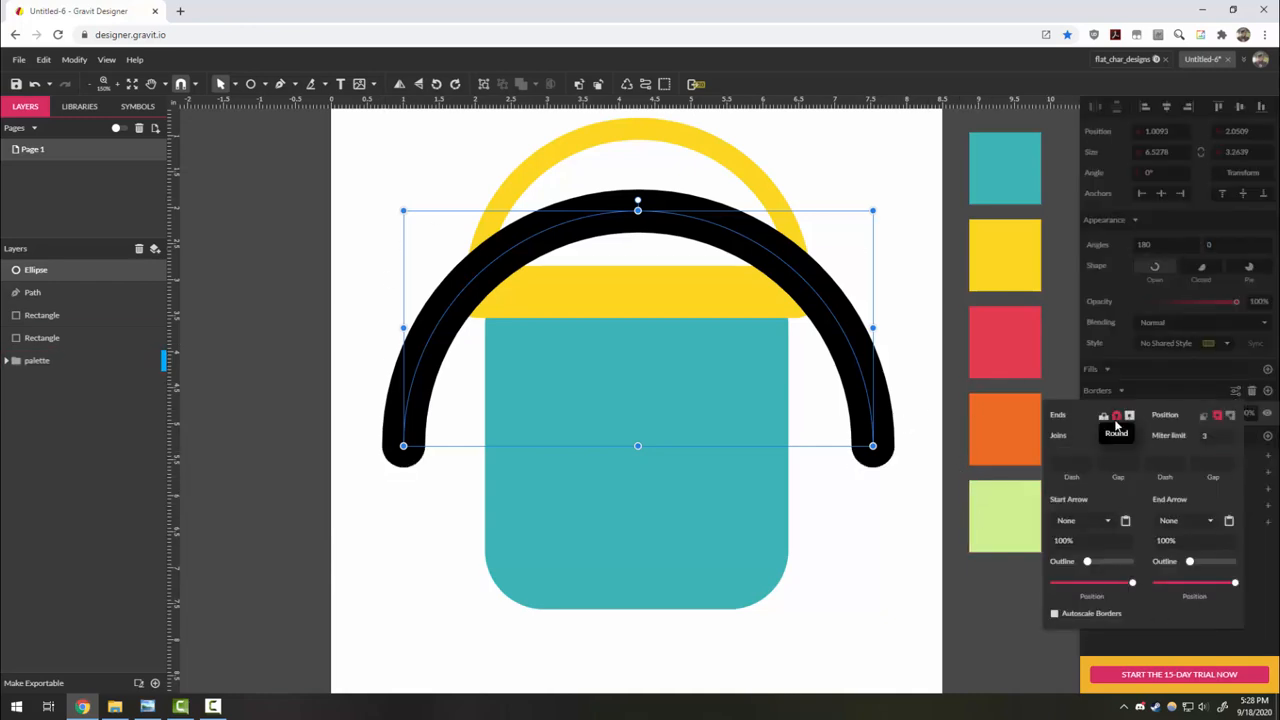
left_click(1130, 352)
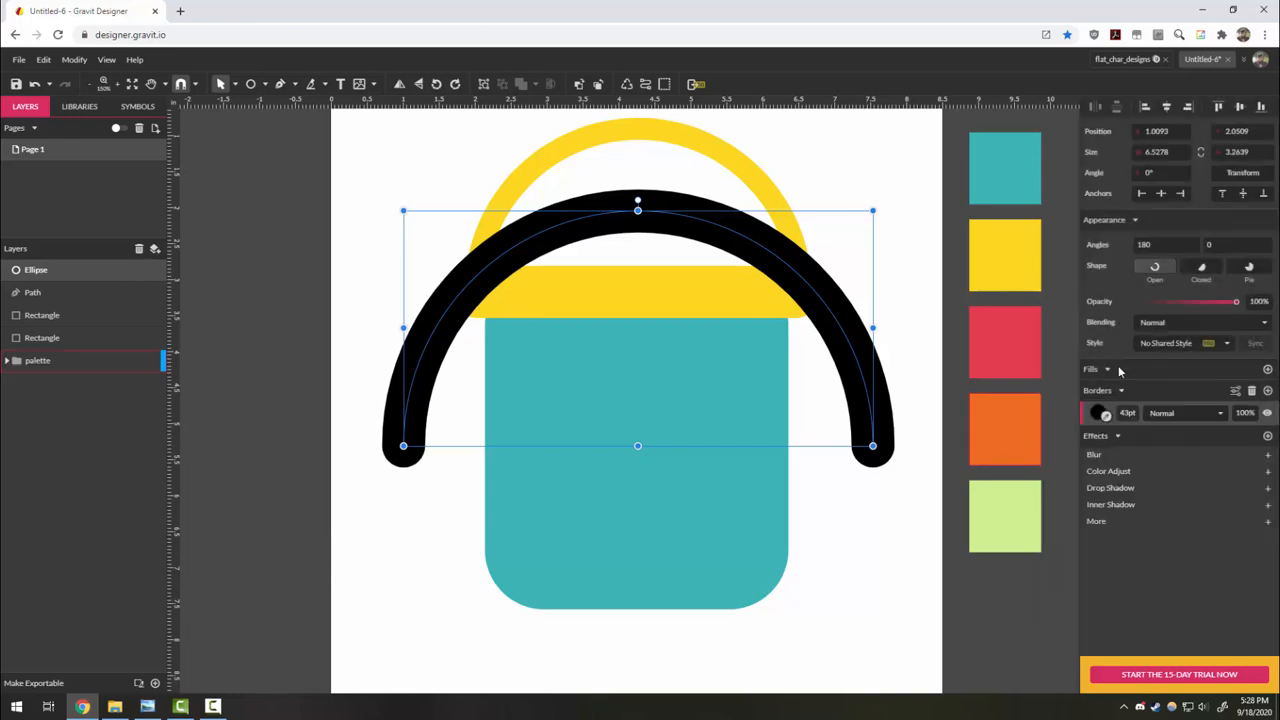
right_click(873, 410)
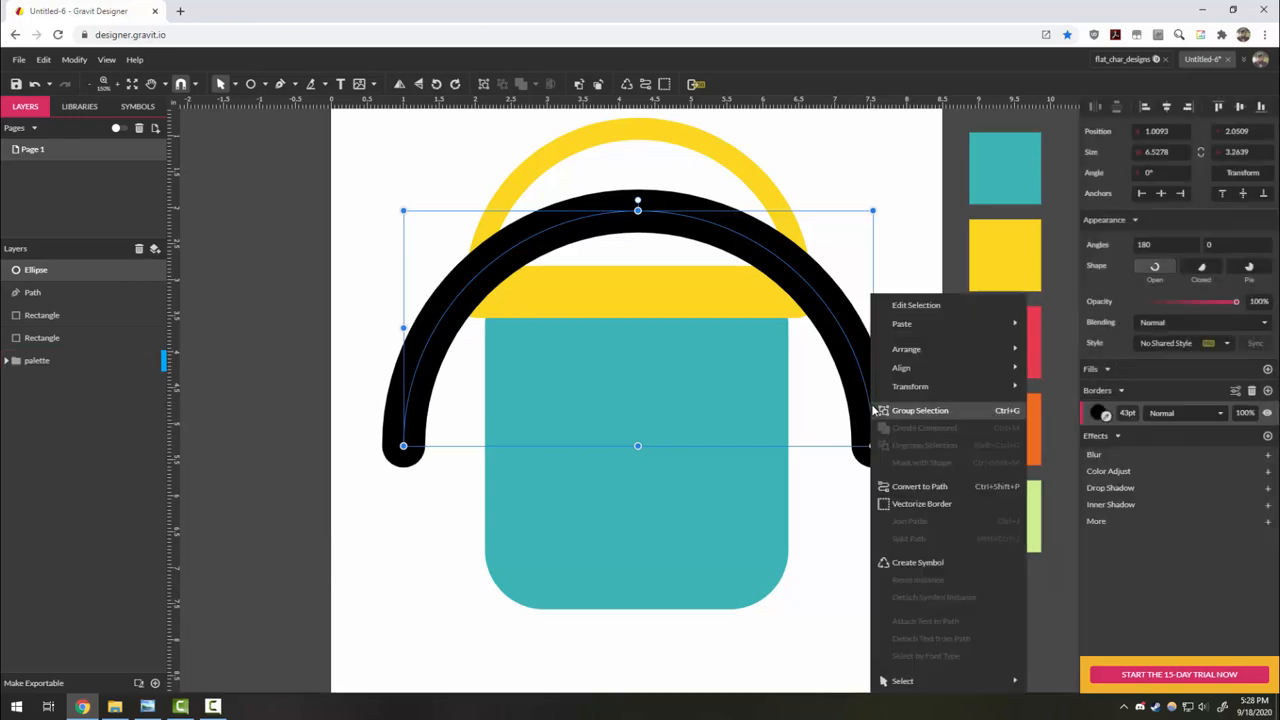
left_click(917, 505)
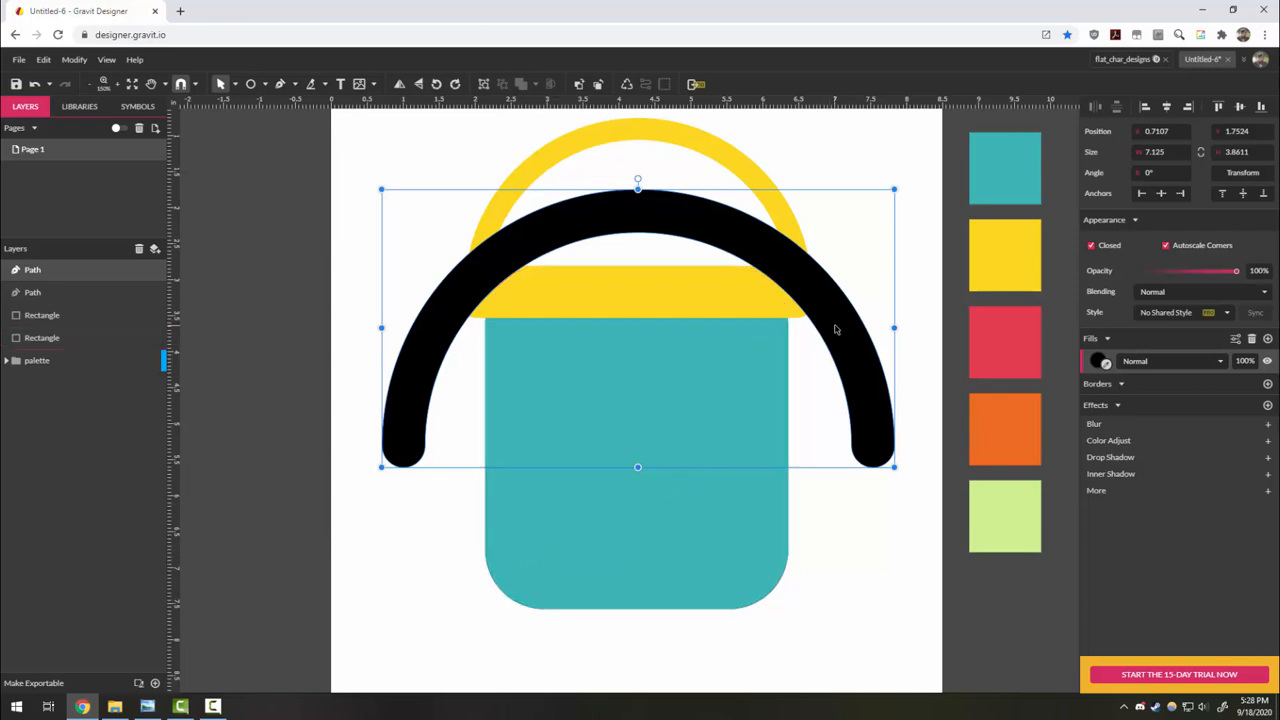
Move the arm arc down until its crown lies just below the rim, and fill it with the palette's yellow.
left_click_drag(838, 332, 836, 486)
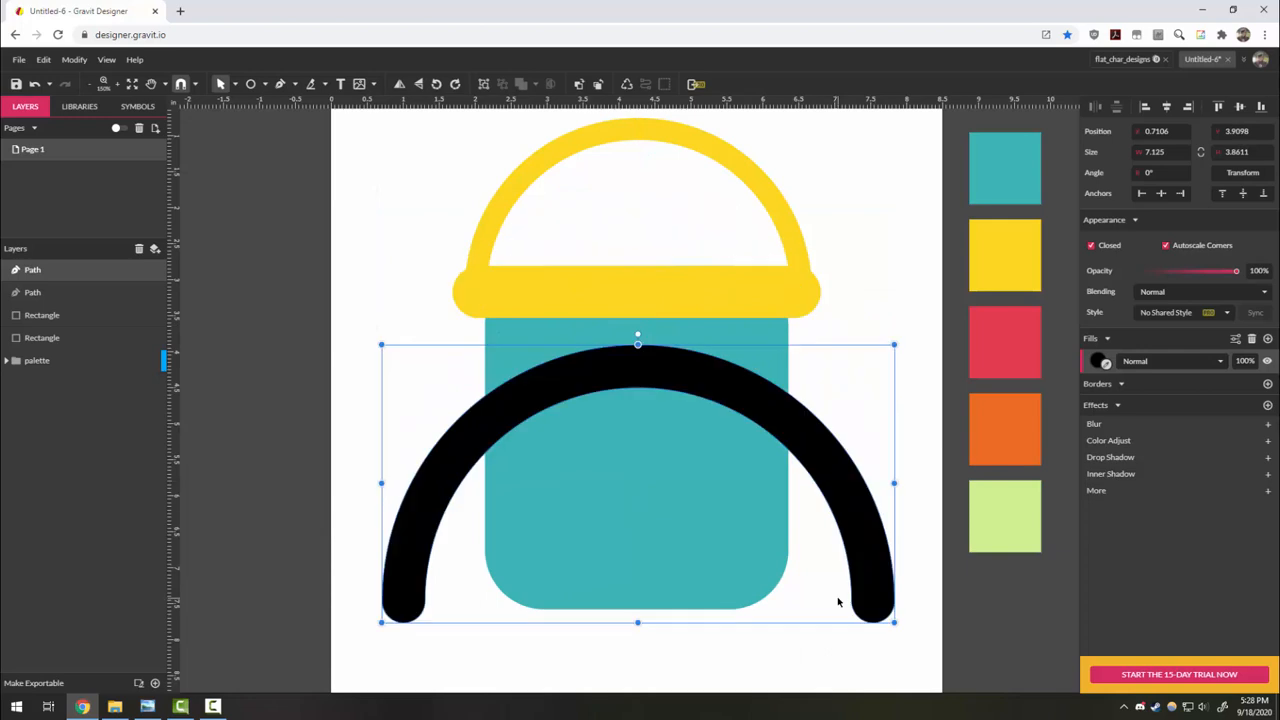
left_click_drag(1099, 361, 1000, 263)
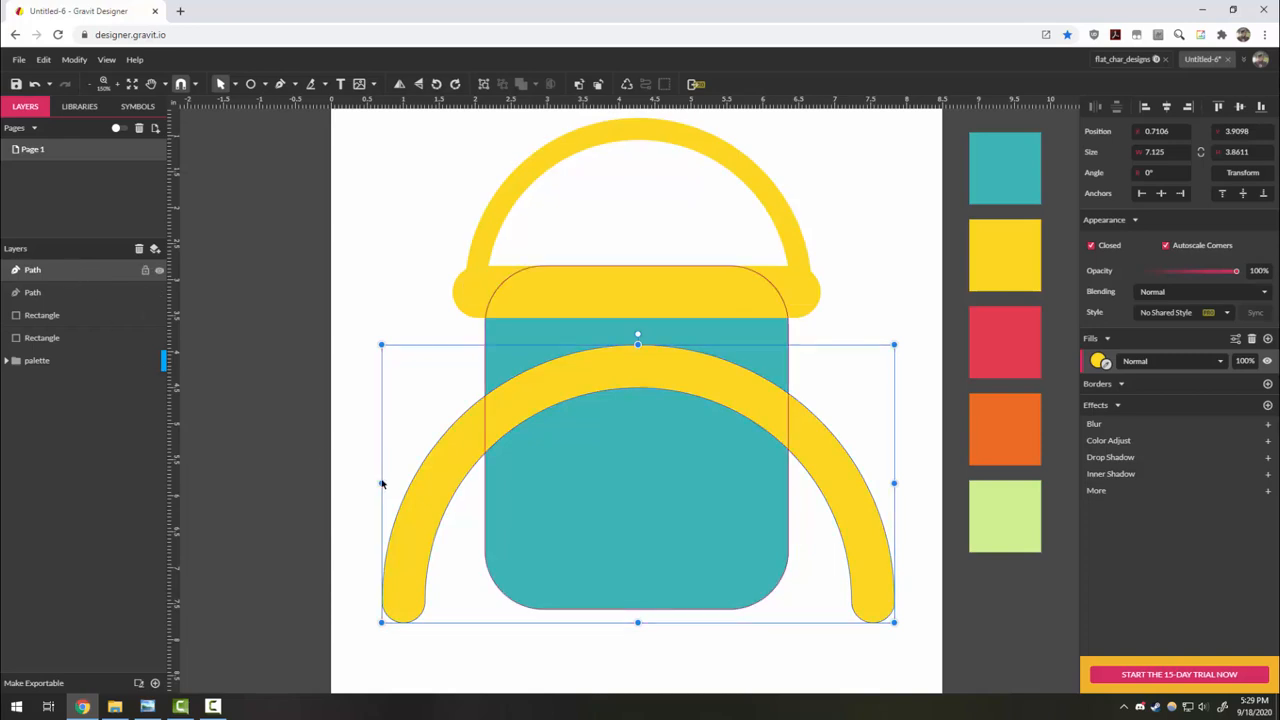
Place the arm arc behind the bucket body in the layer order and lock the palette layer.
left_click_drag(67, 272, 64, 356)
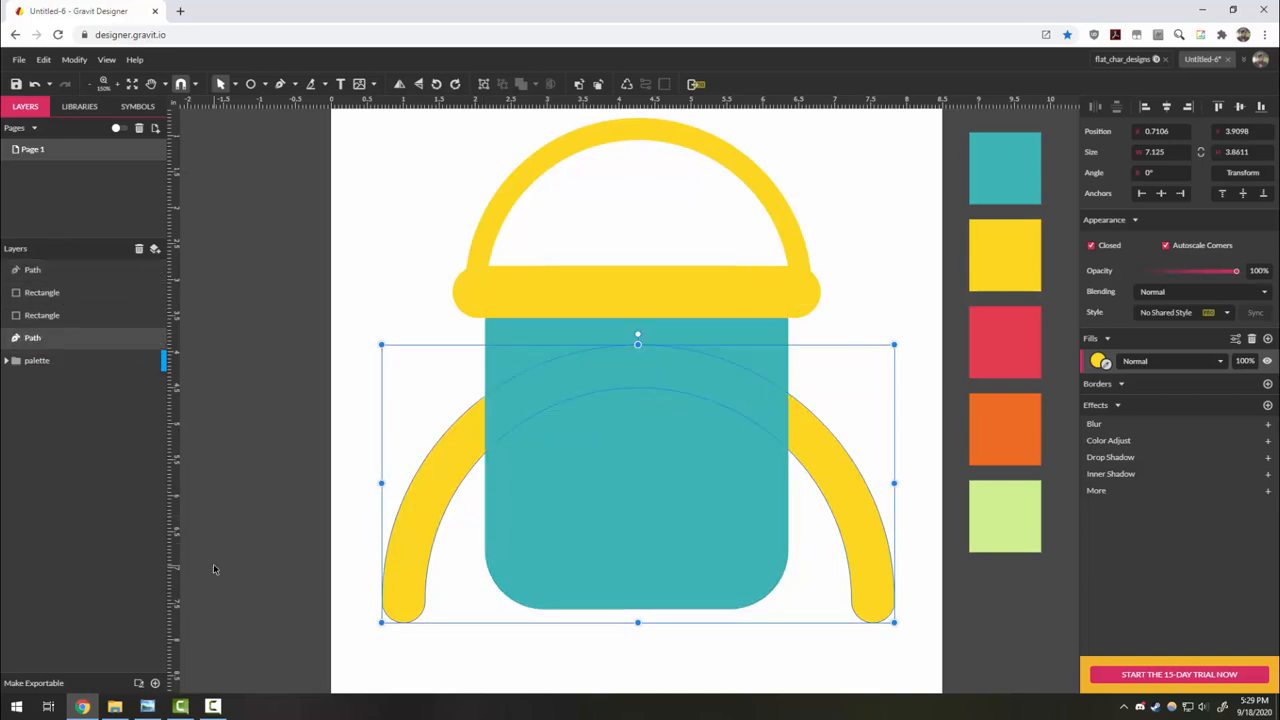
left_click(126, 360)
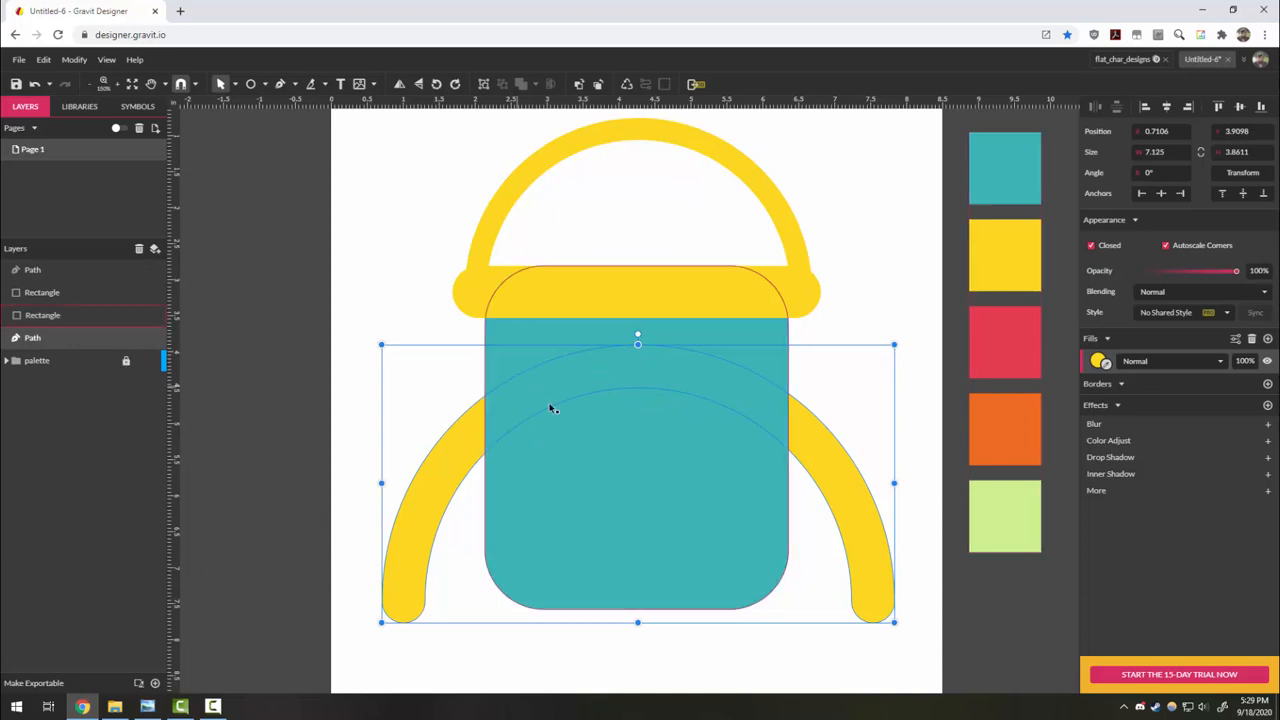
left_click(866, 430)
Try a copy of the arm arc, scaled to about 3.69 in wide, as legs under the bucket, and delete it.
scroll(850, 641, "down", 1)
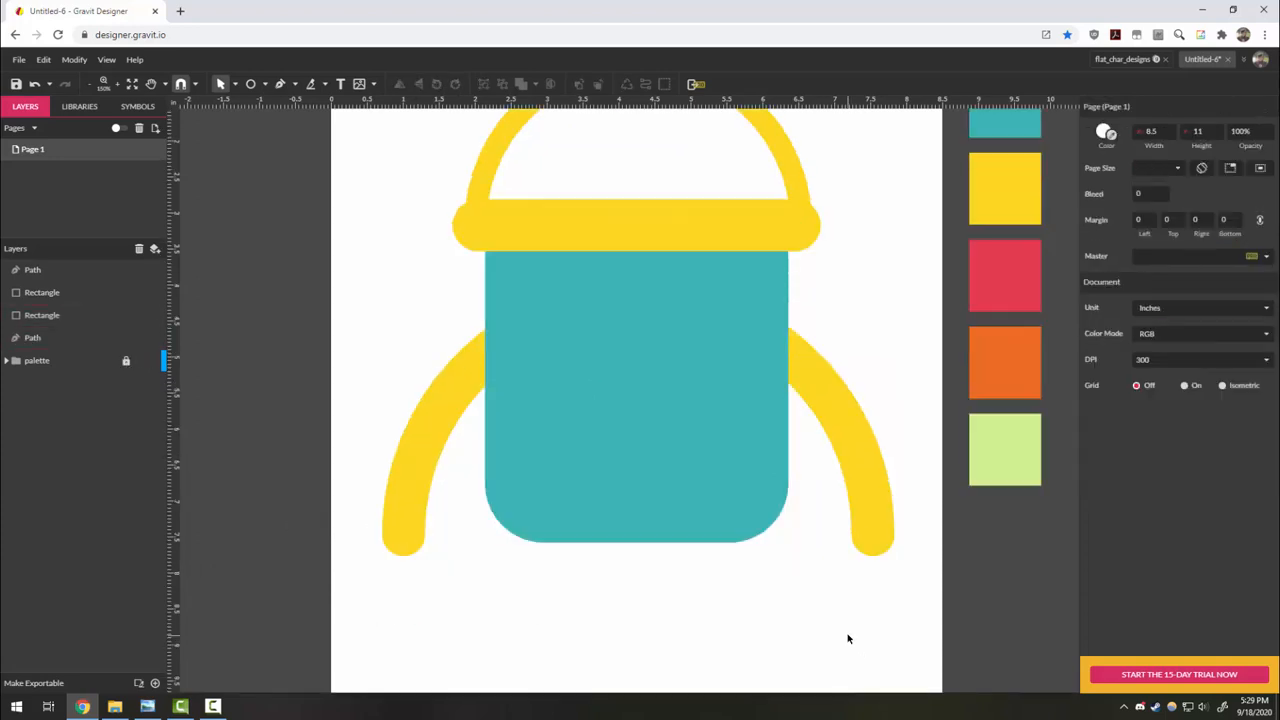
left_click(848, 476)
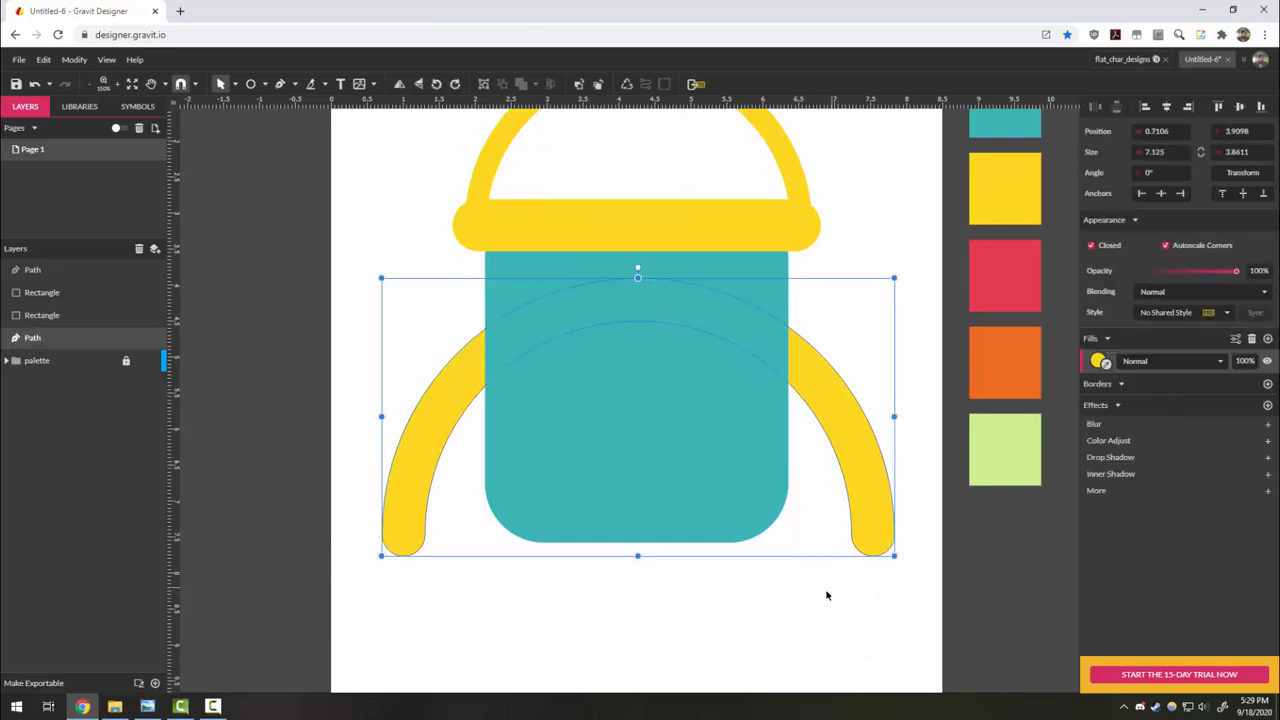
scroll(822, 580, "down", 1)
left_click_drag(840, 365, 842, 559)
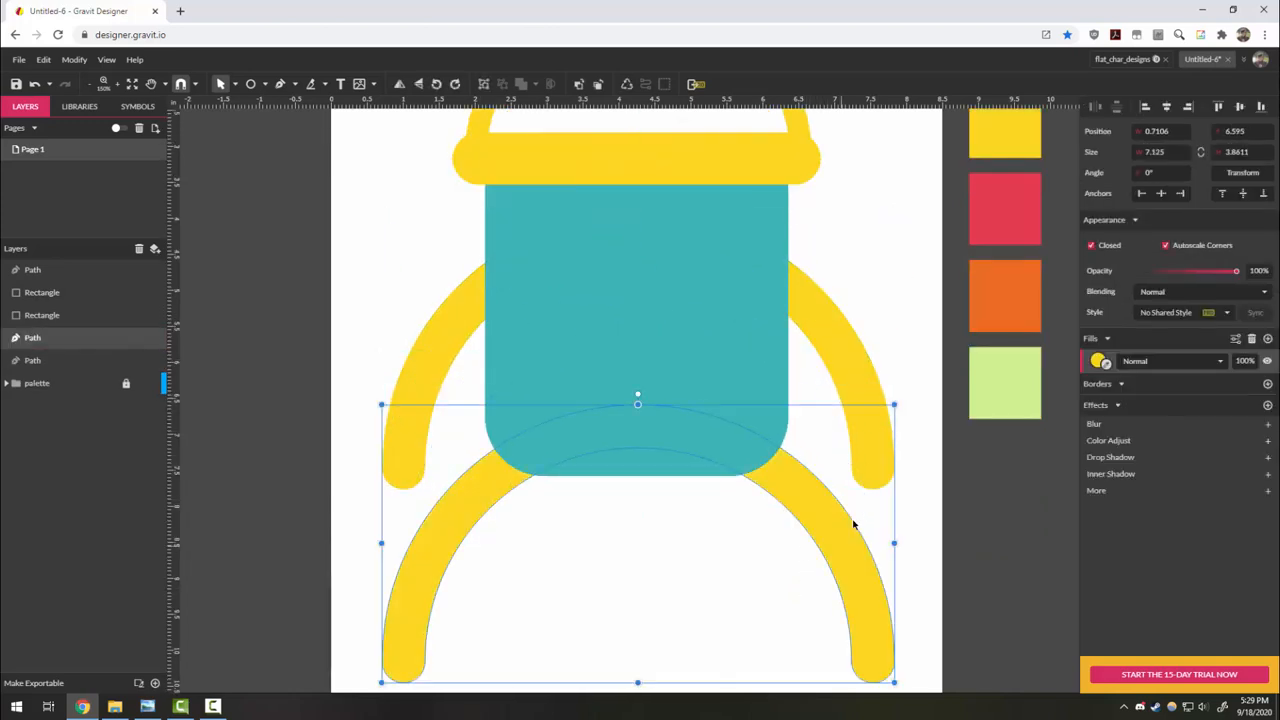
left_click_drag(896, 404, 771, 525)
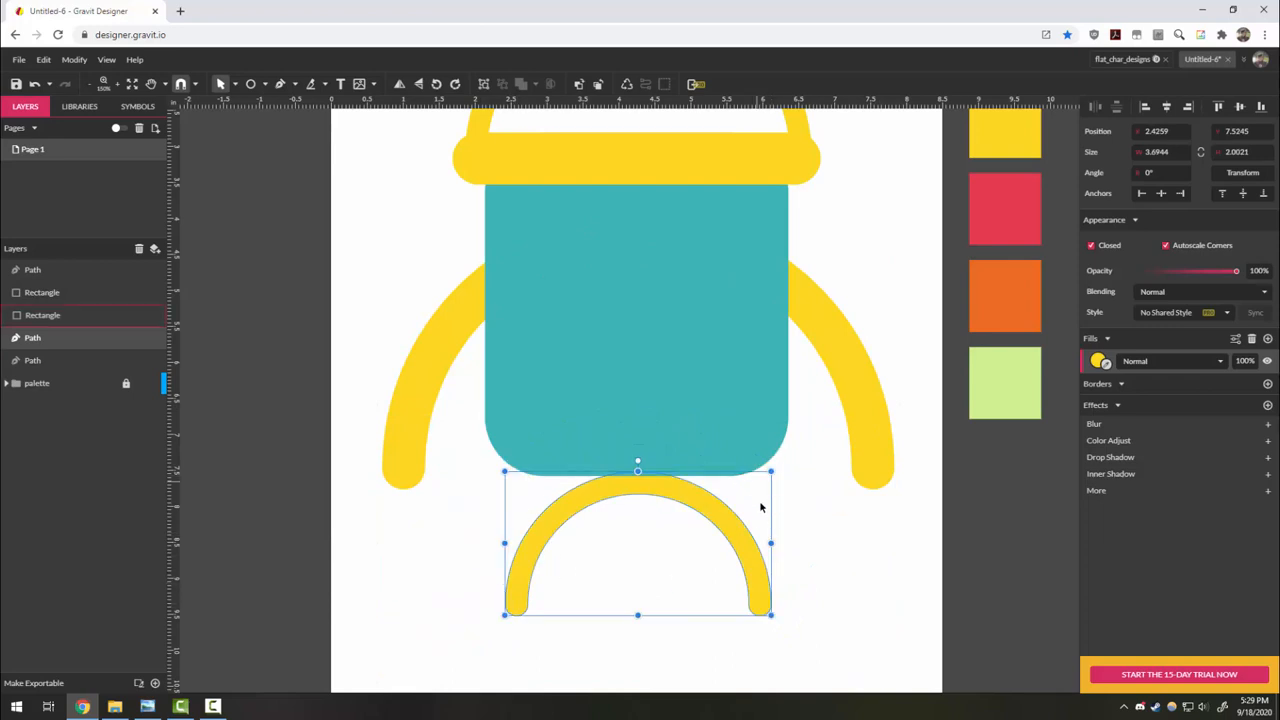
key("Delete")
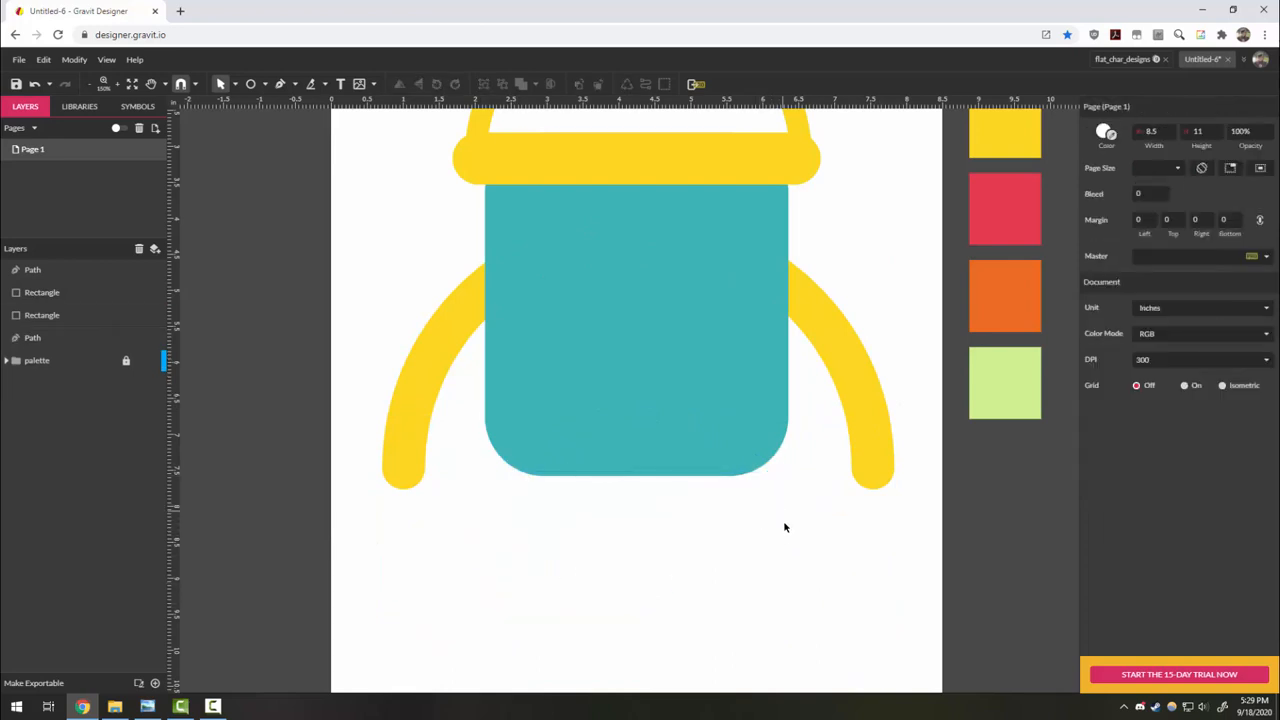
Draw a circle about 2.99 in across for the legs, centred horizontally on the bucket and overlapping its bottom edge.
scroll(760, 538, "up", 1)
scroll(760, 538, "down", 1)
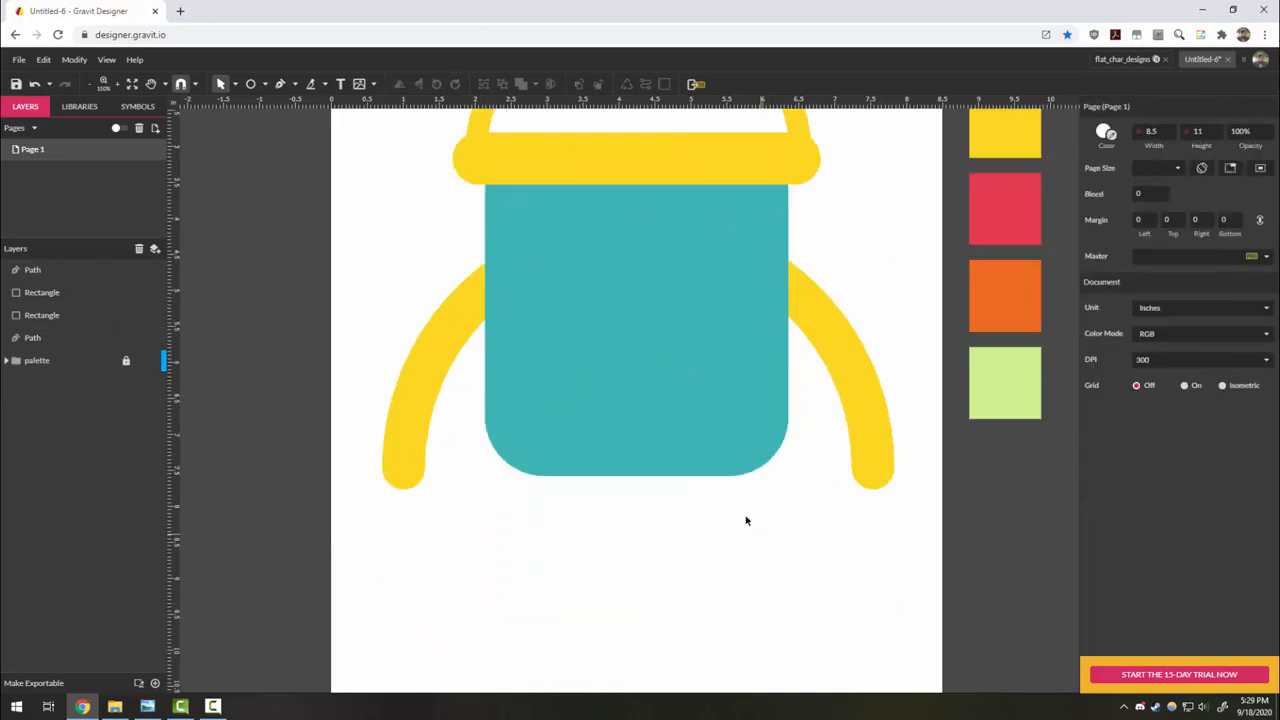
left_click(250, 84)
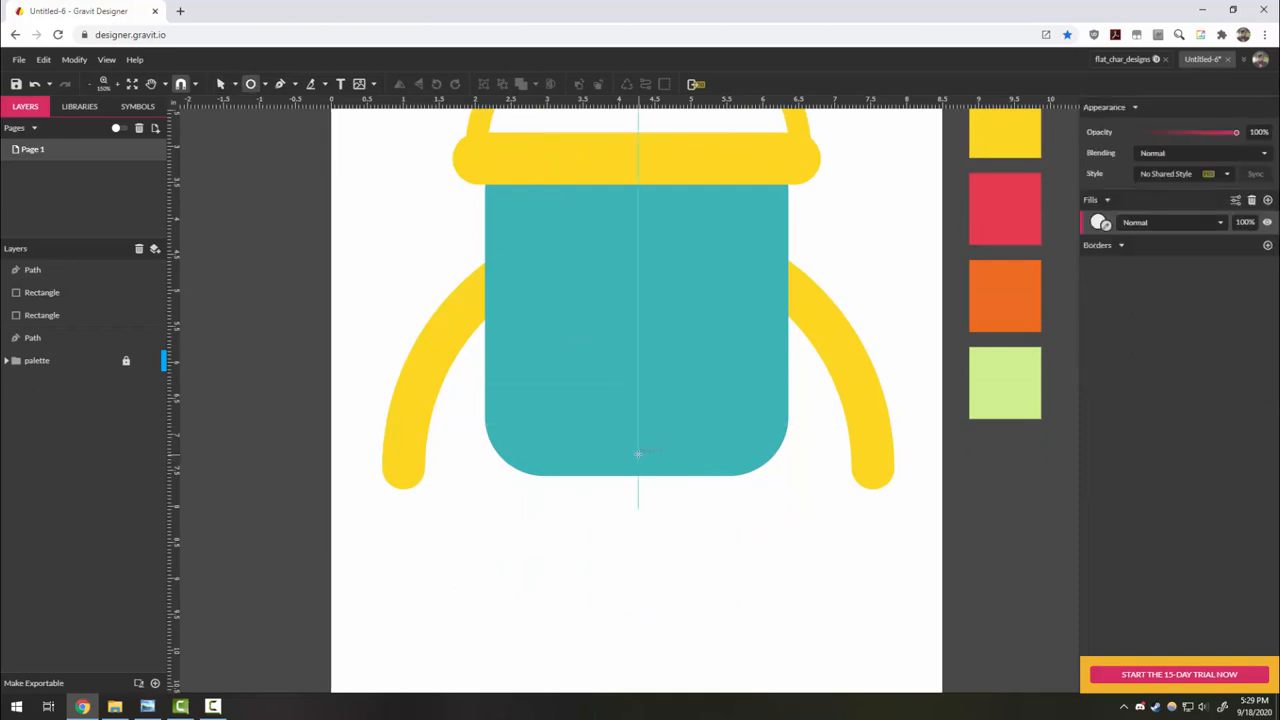
left_click_drag(651, 452, 746, 400)
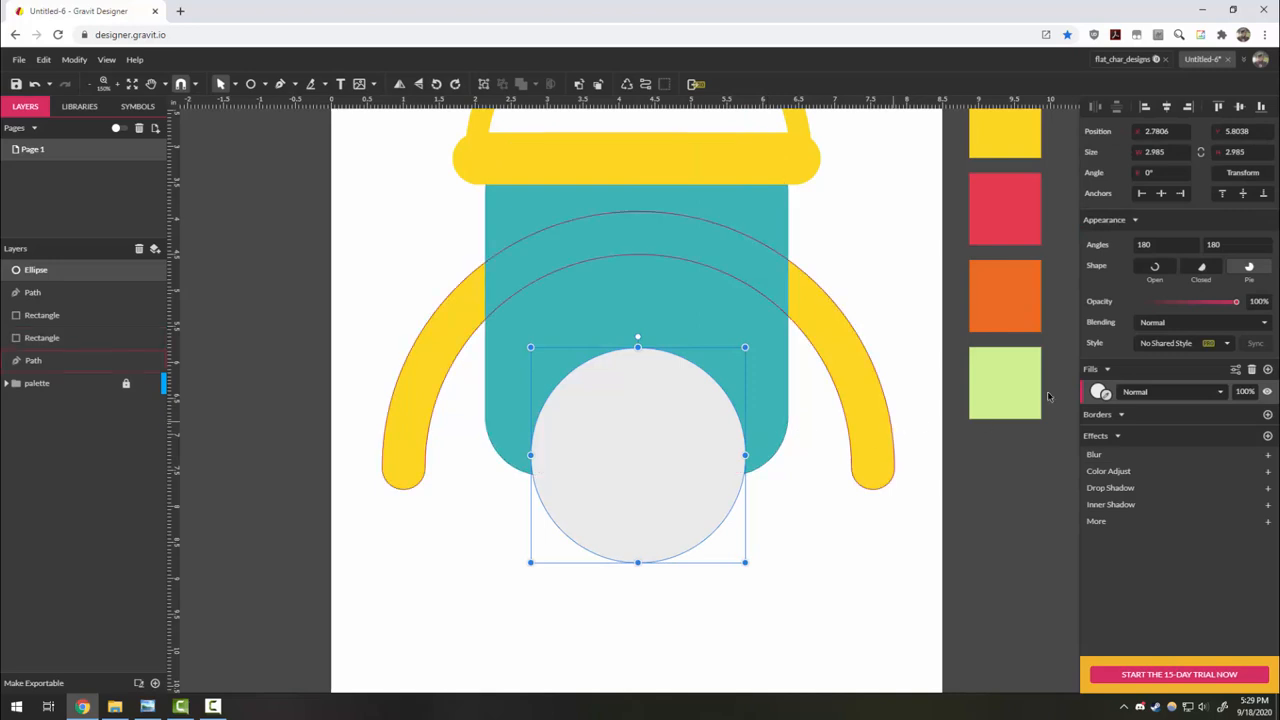
Turn the leg circle into an open upper half arc with angles 180 and 0.
left_click(1180, 245)
type("0")
key("Tab")
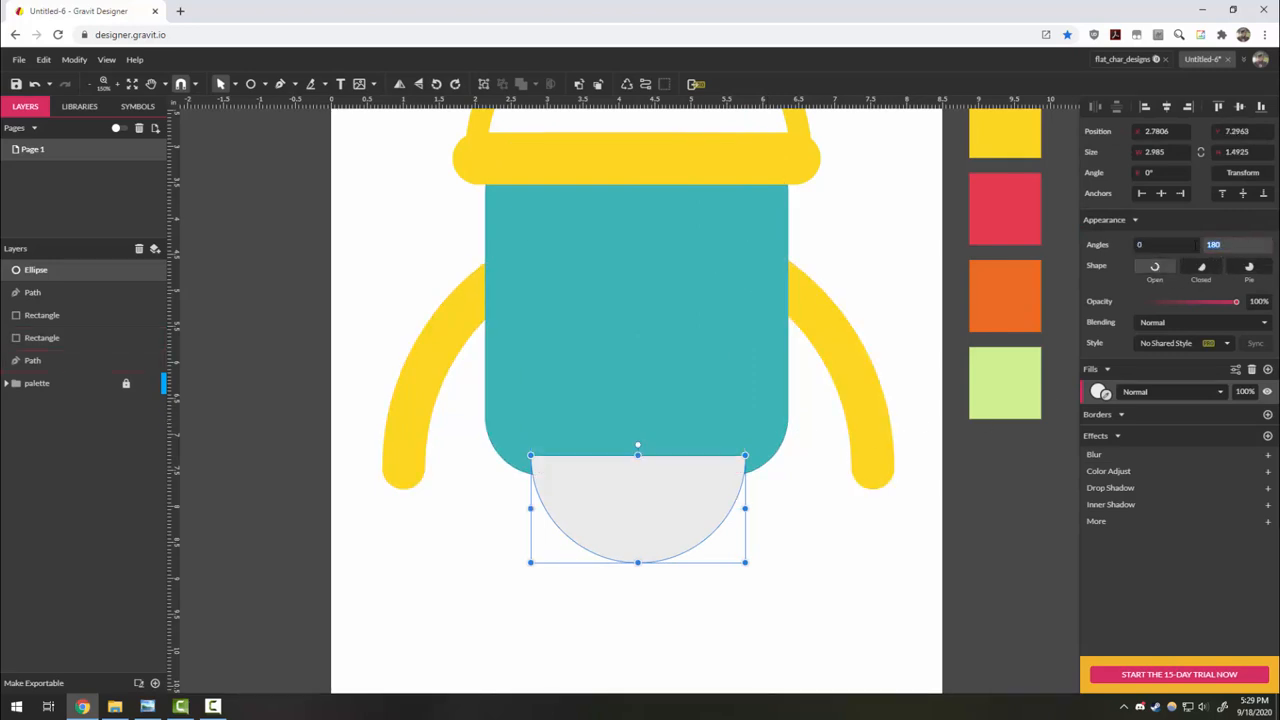
left_click(1185, 245)
type("180")
left_click(1228, 244)
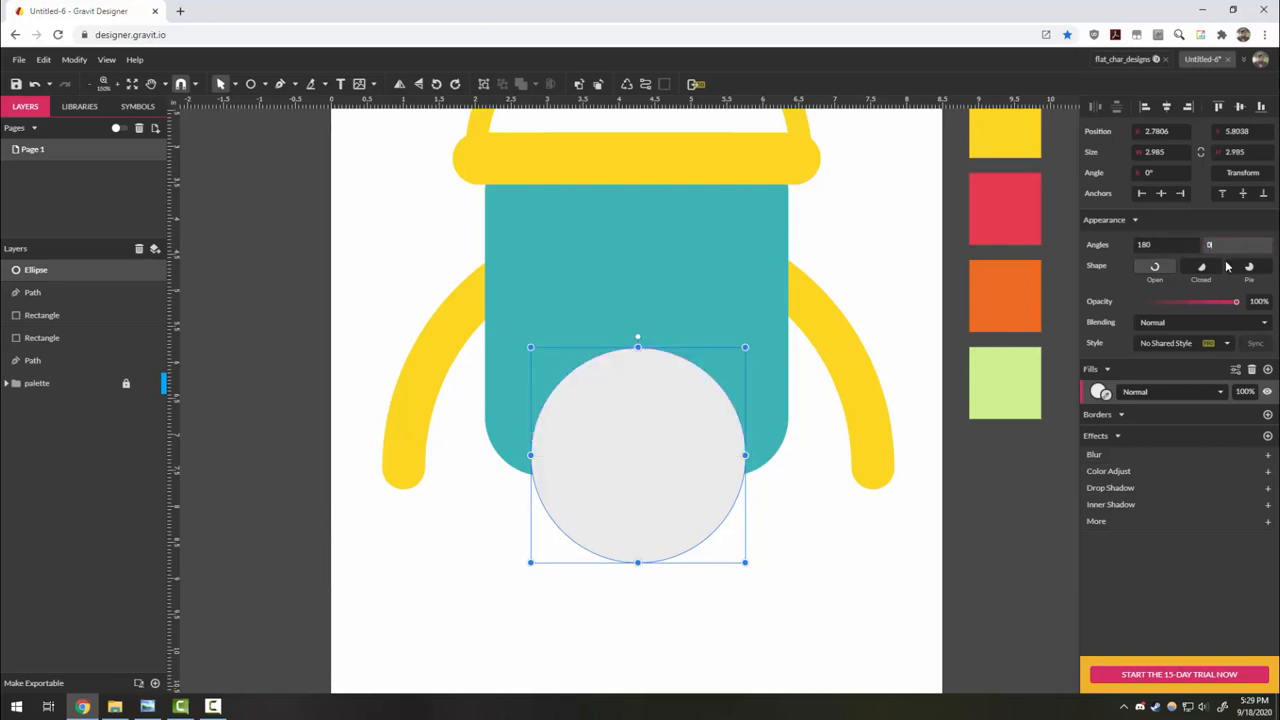
type("0")
left_click(1181, 246)
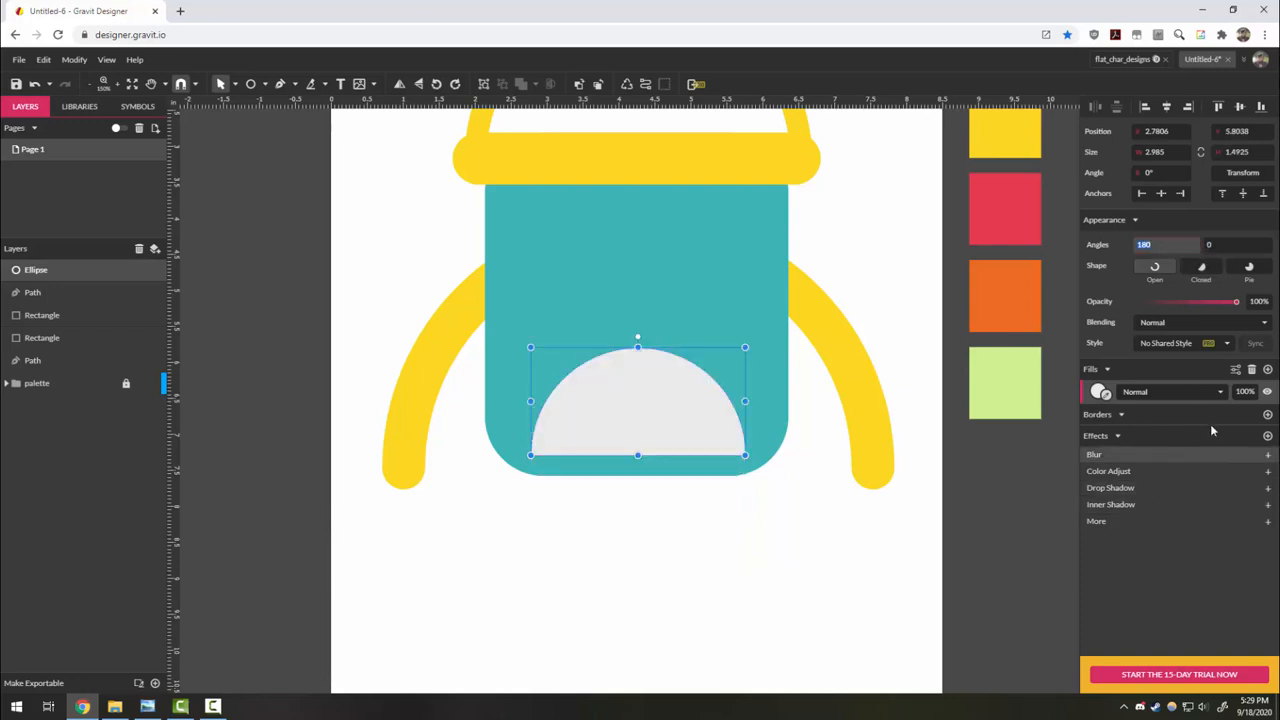
Replace the leg arc's fill with a 45 pt border that has rounded ends.
left_click(1251, 371)
left_click(1267, 390)
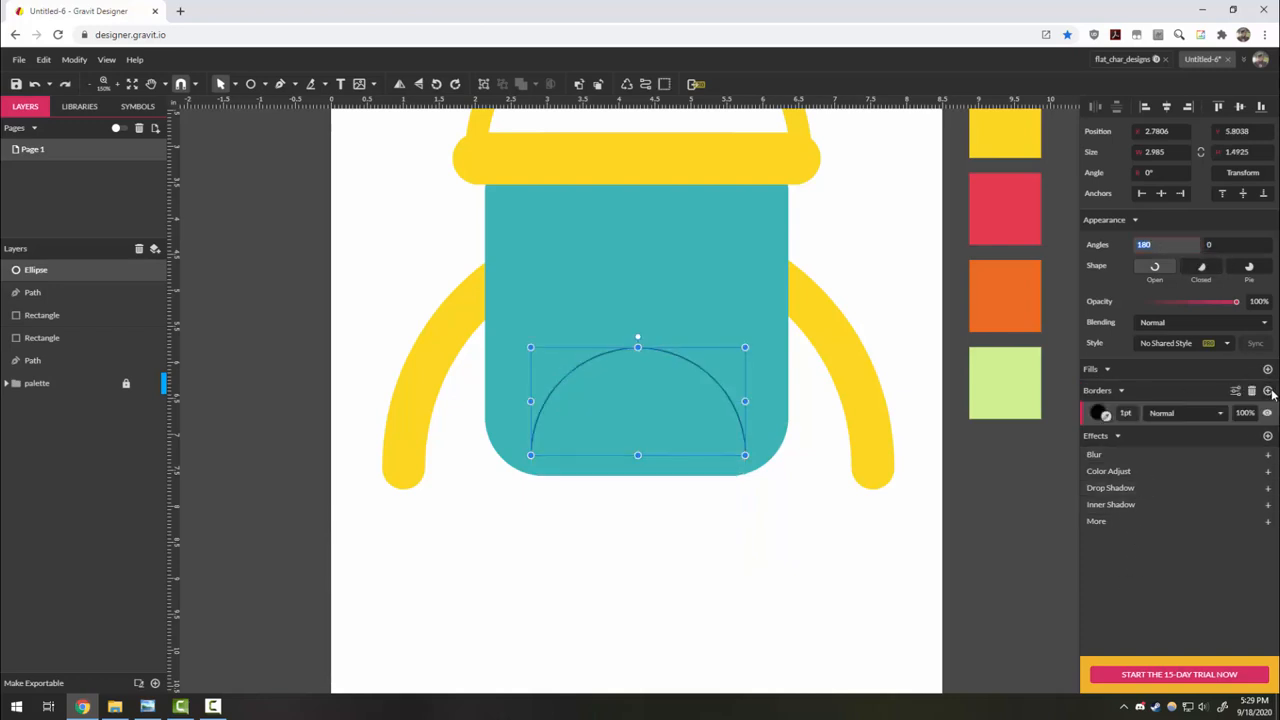
left_click_drag(1118, 412, 1130, 381)
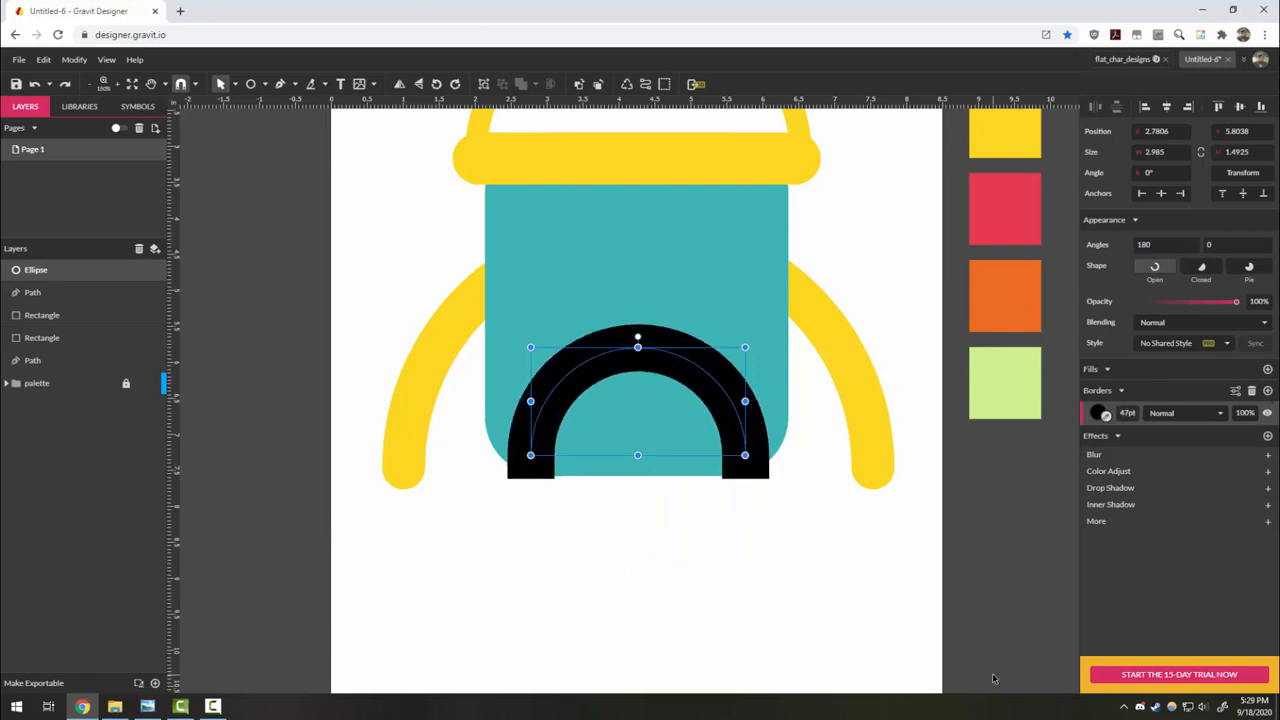
left_click(1125, 413)
type("45")
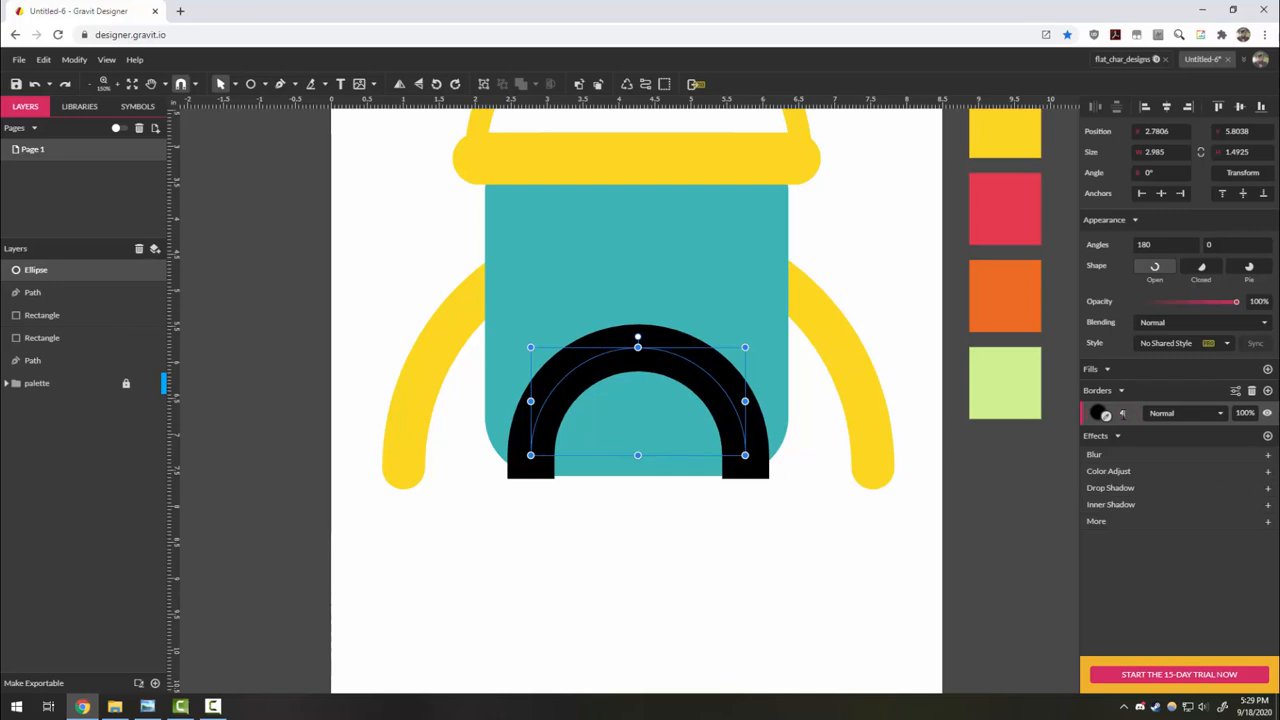
key("Return")
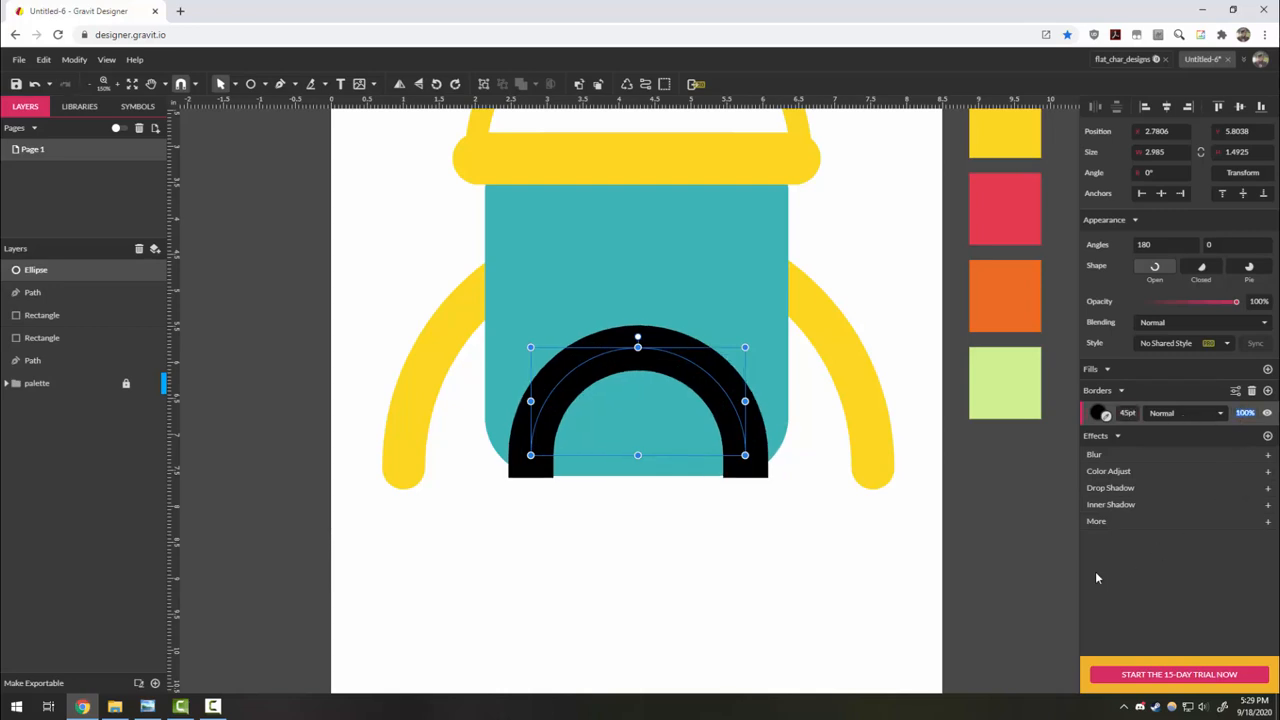
left_click(1236, 390)
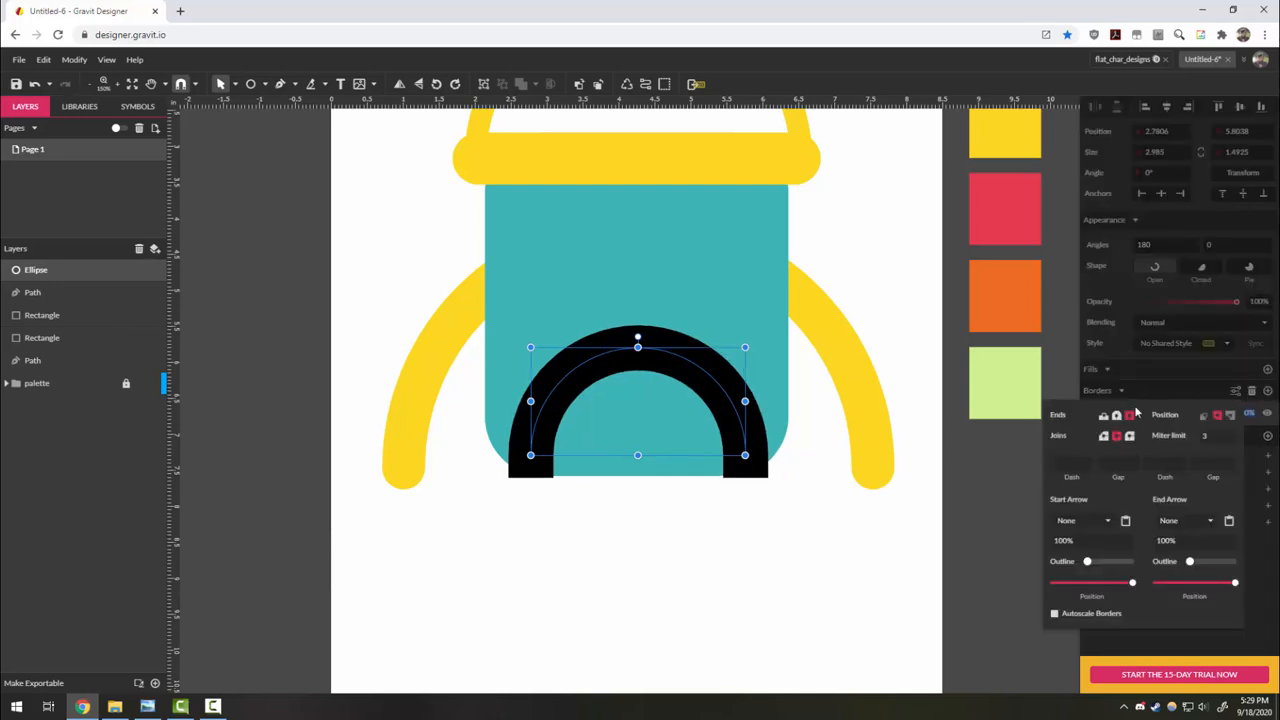
left_click(1116, 416)
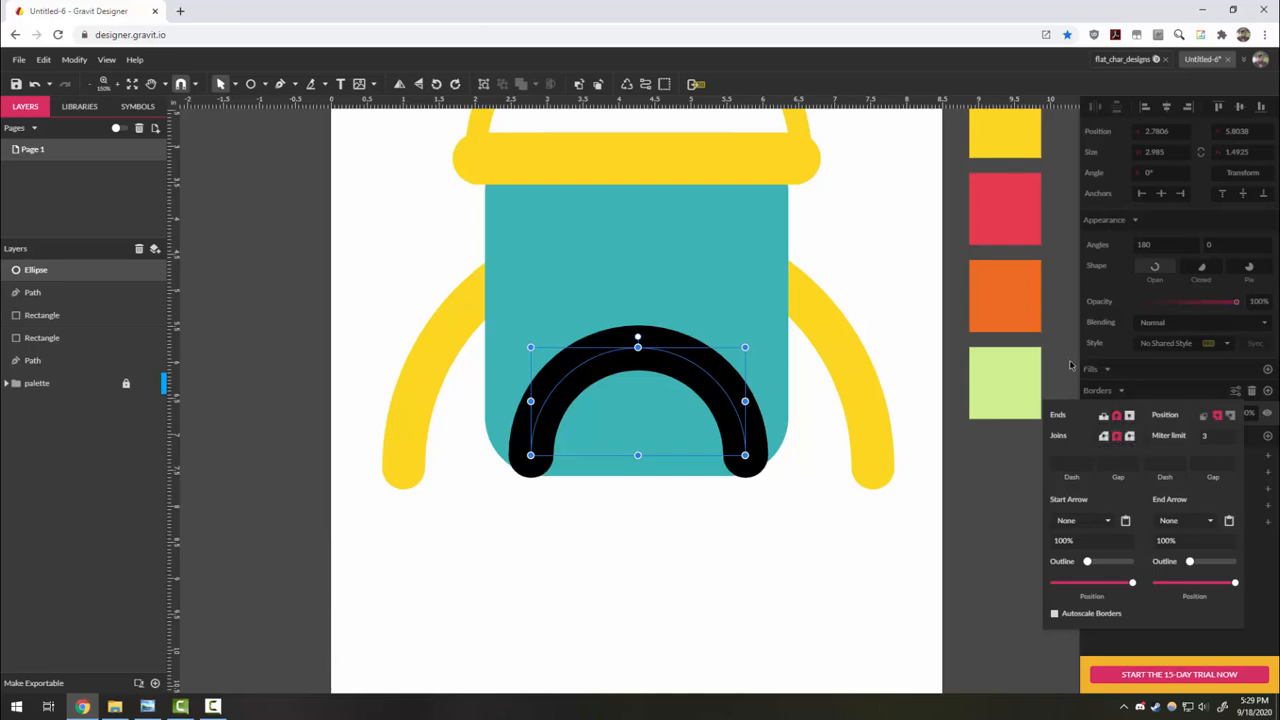
left_click(1100, 362)
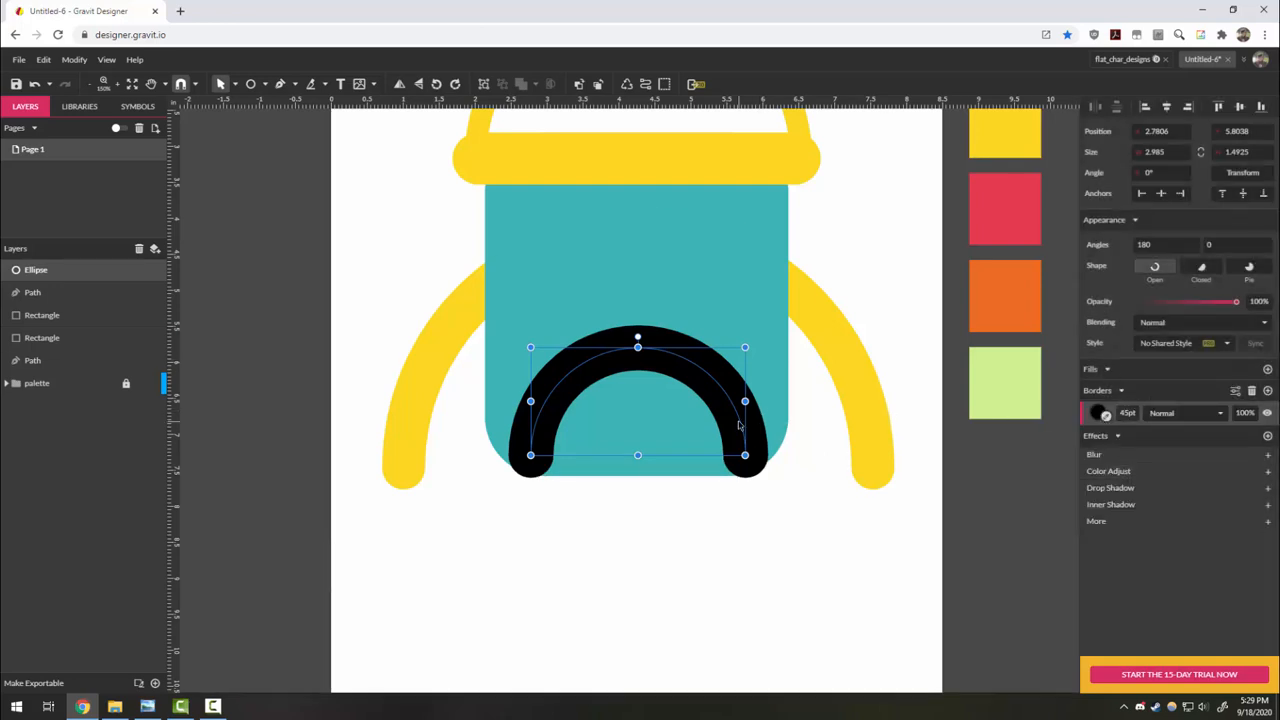
Convert the leg arc's border to an outline path and fill it with the palette's yellow.
right_click(743, 424)
left_click(812, 506)
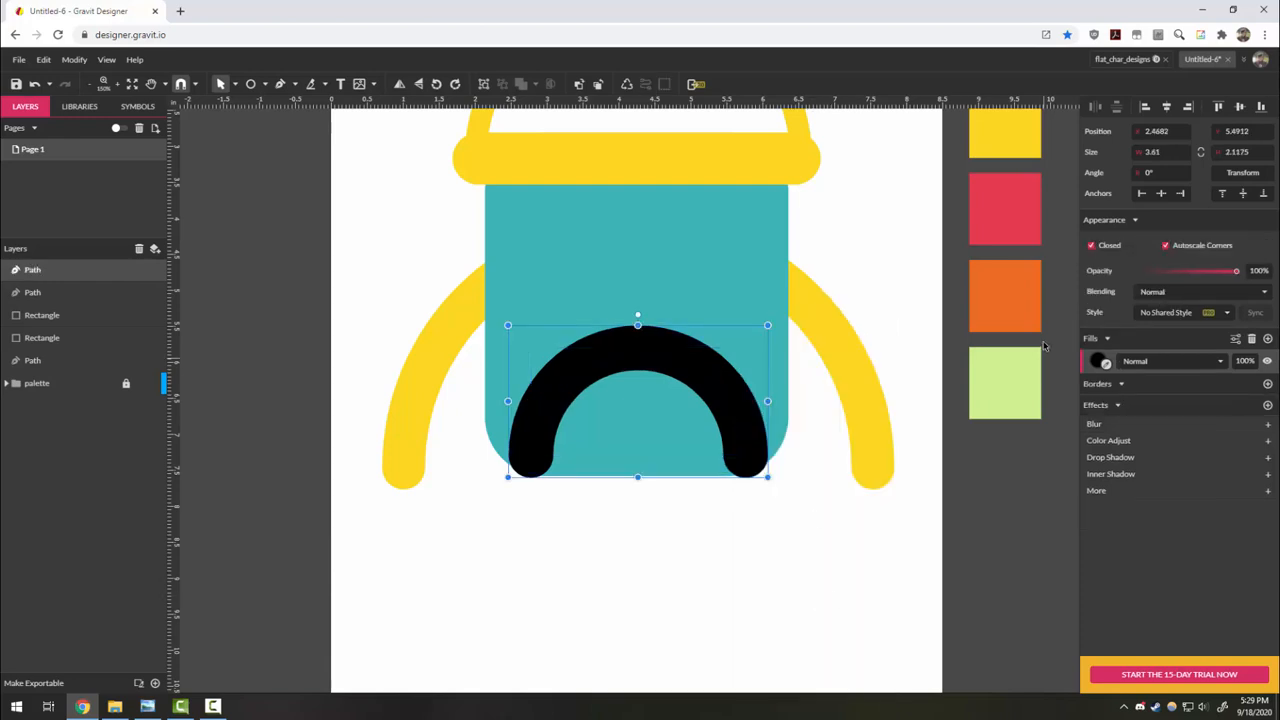
left_click_drag(1102, 362, 1005, 135)
Move the leg arc down about 1.22 in and place it behind the bucket body in the layer order.
left_click_drag(727, 399, 727, 487)
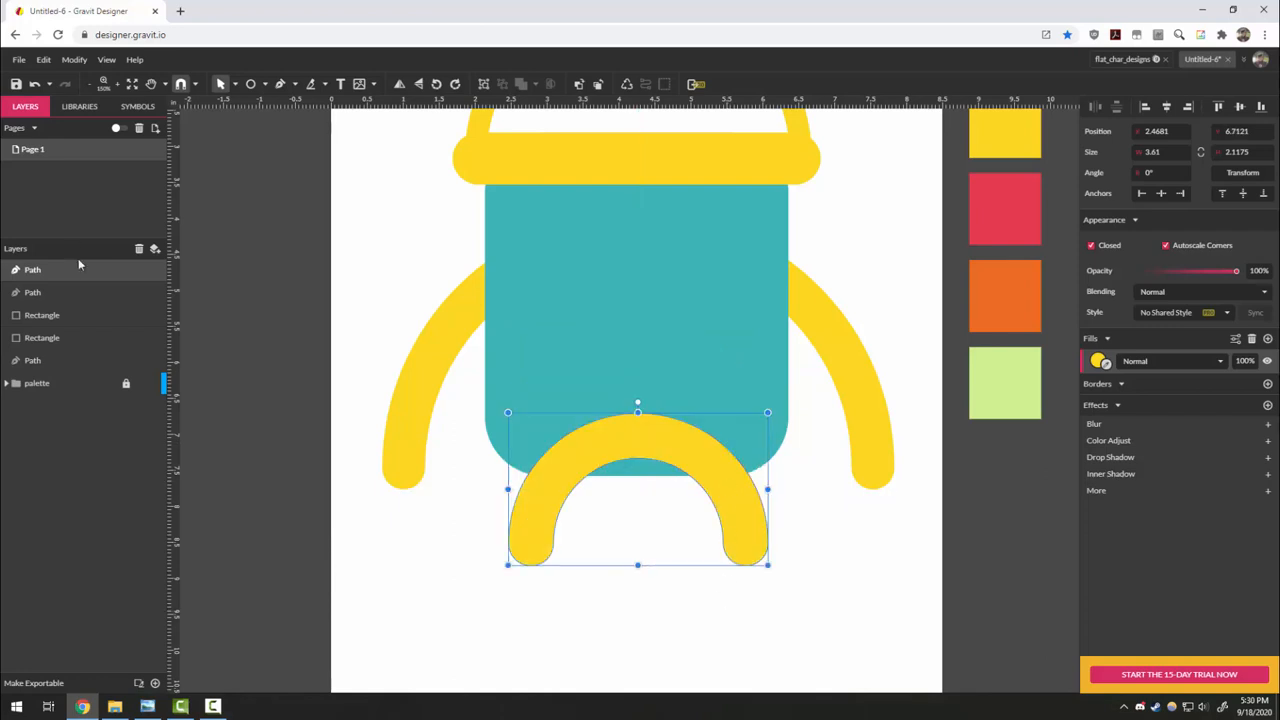
left_click_drag(79, 264, 75, 350)
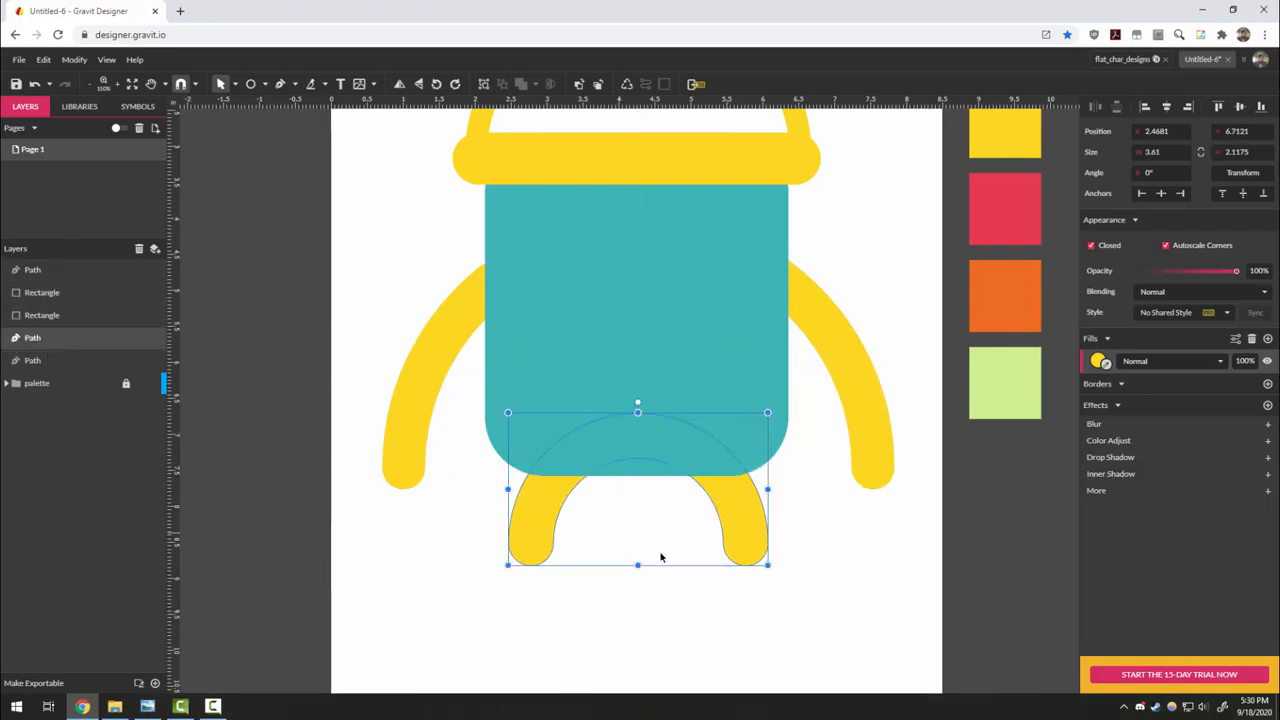
left_click(886, 622)
Draw a mouth circle about 1.64 in across and centre it horizontally on the lower half of the bucket body.
scroll(776, 548, "down", 3)
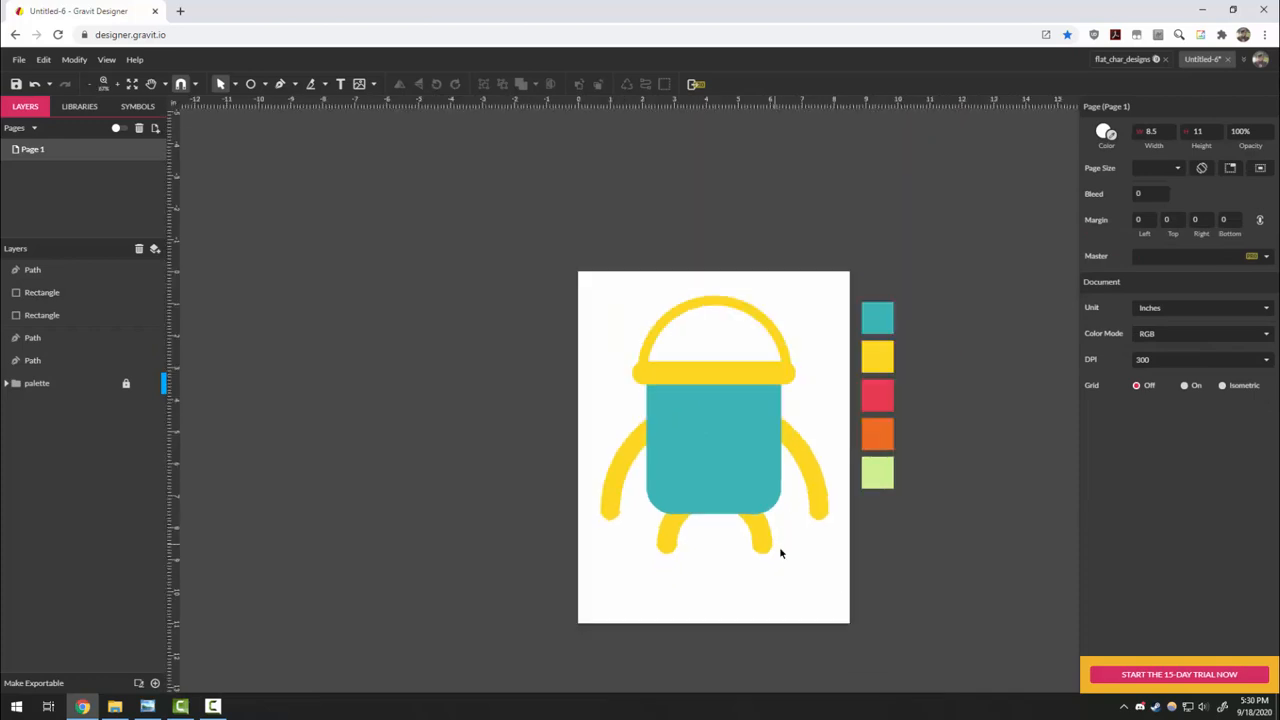
scroll(797, 560, "up", 4)
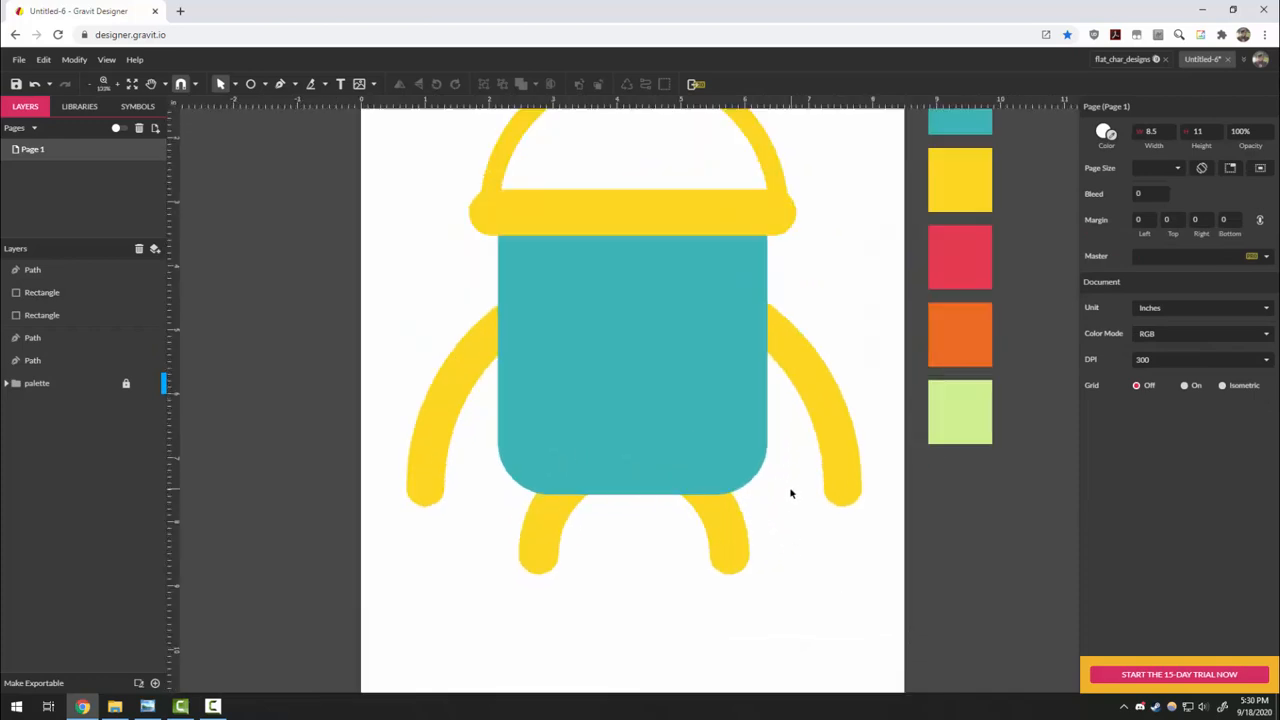
scroll(777, 503, "up", 1)
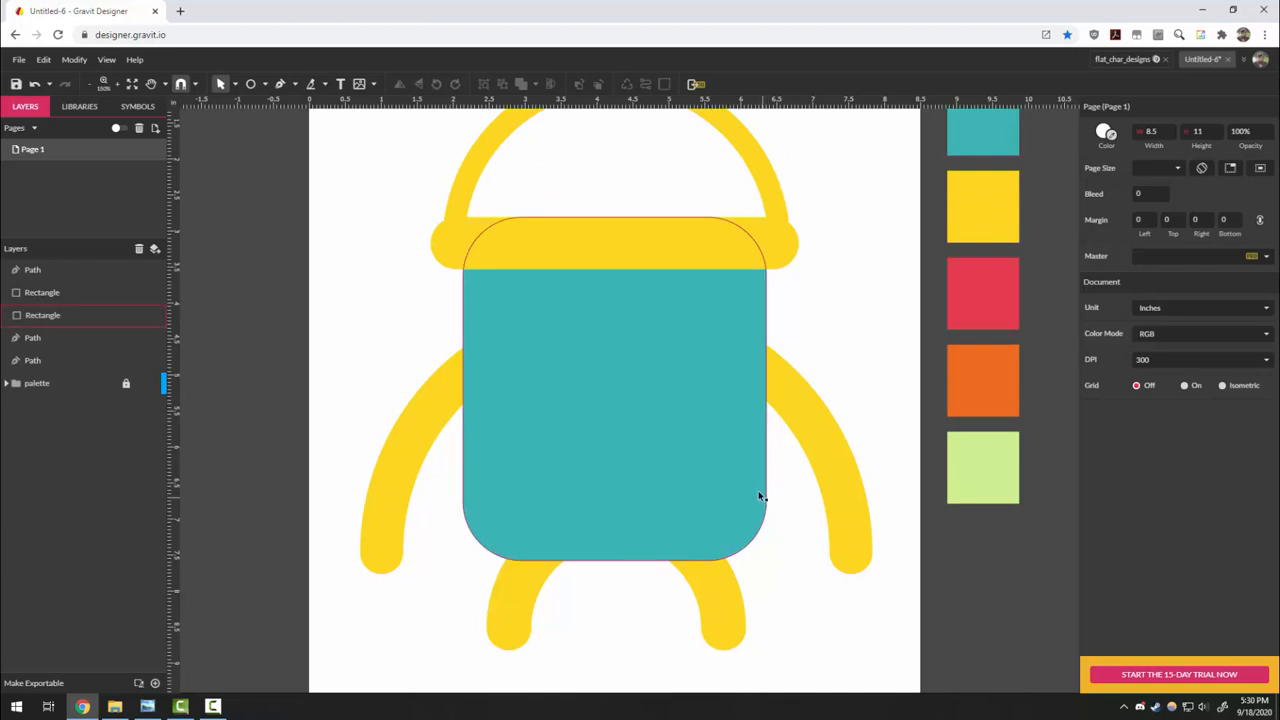
key("e")
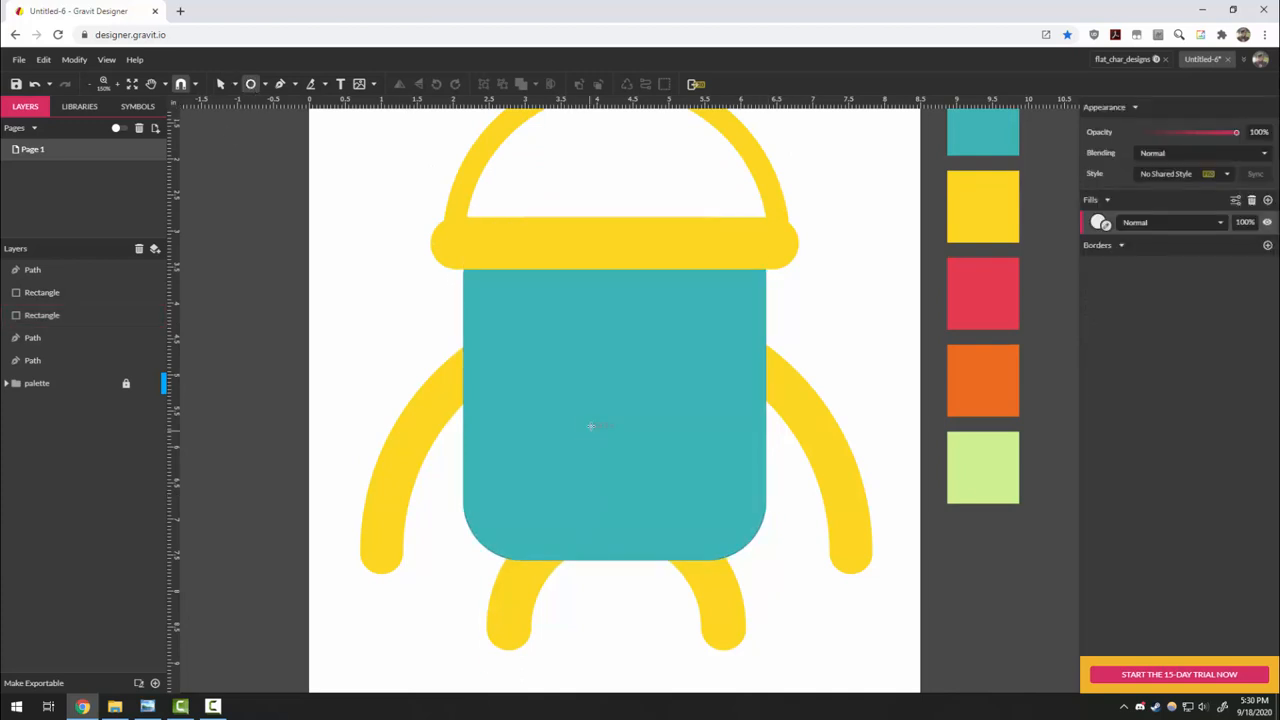
left_click_drag(590, 430, 708, 312)
left_click_drag(680, 364, 640, 425)
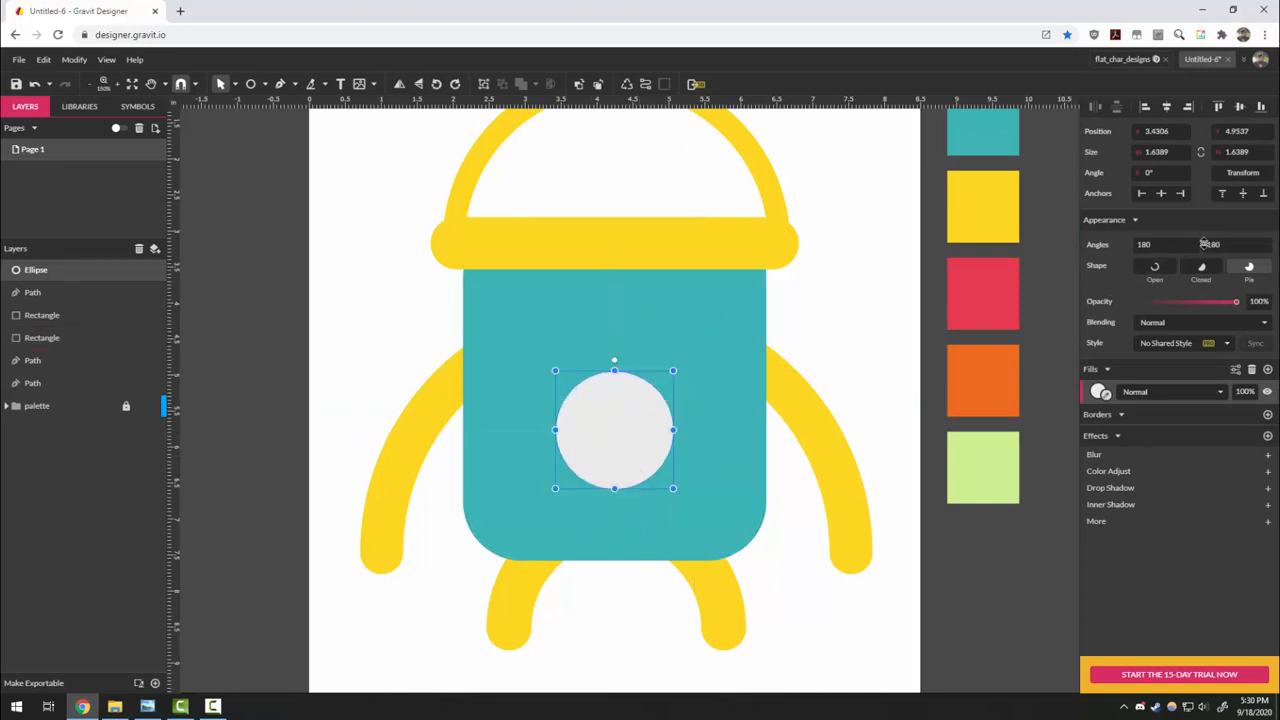
Cut the mouth circle to a lower half with angles 0 and 180, and enlarge it to about 2.18 by 1.09 in.
left_click(1172, 244)
type("0")
key("Tab")
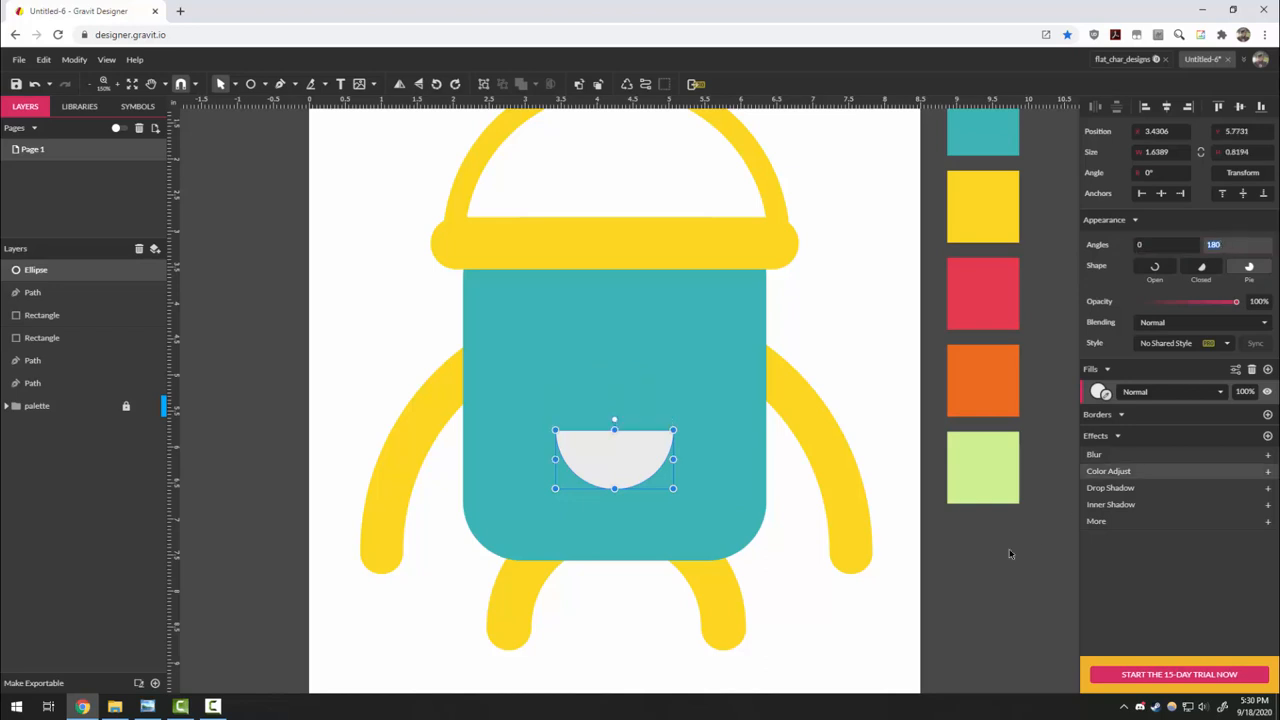
mouse_move(673, 431)
left_mouse_down()
mouse_move(692, 420)
mouse_move(649, 432)
left_mouse_up()
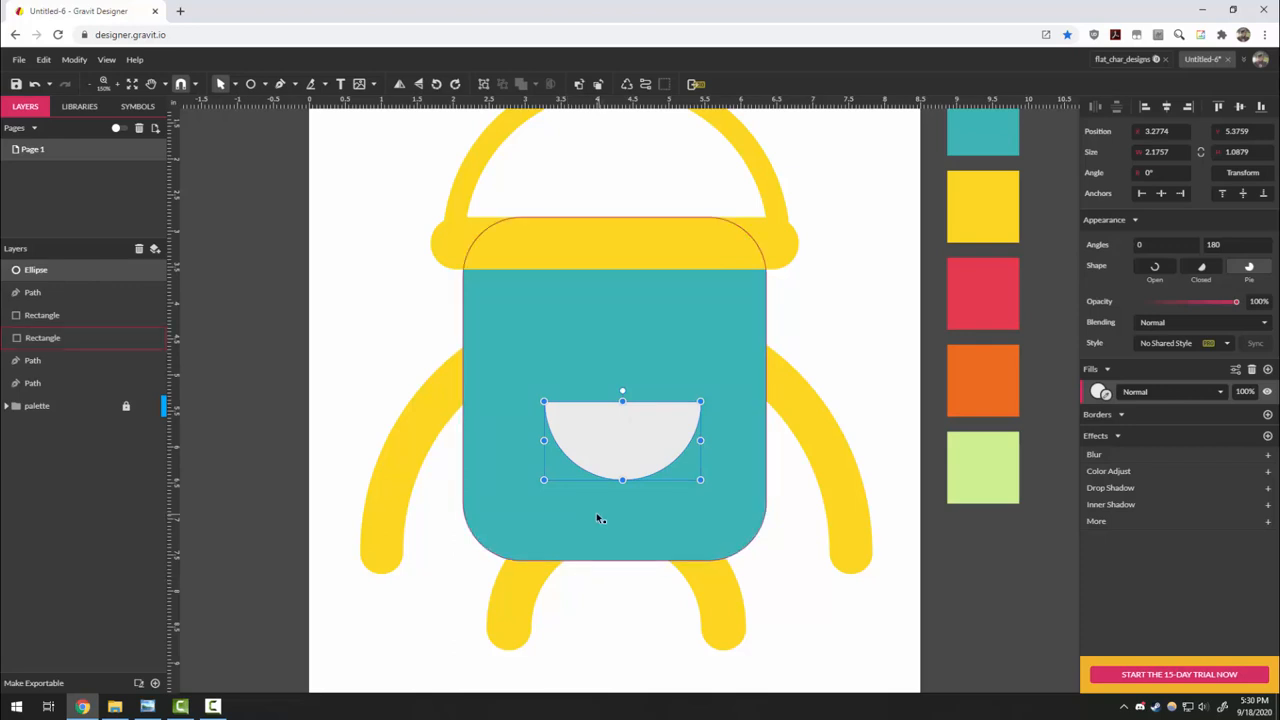
Duplicate the mouth half circle in place and draw a circle about 1.88 in across, centred over its lower edge.
key("ctrl+z")
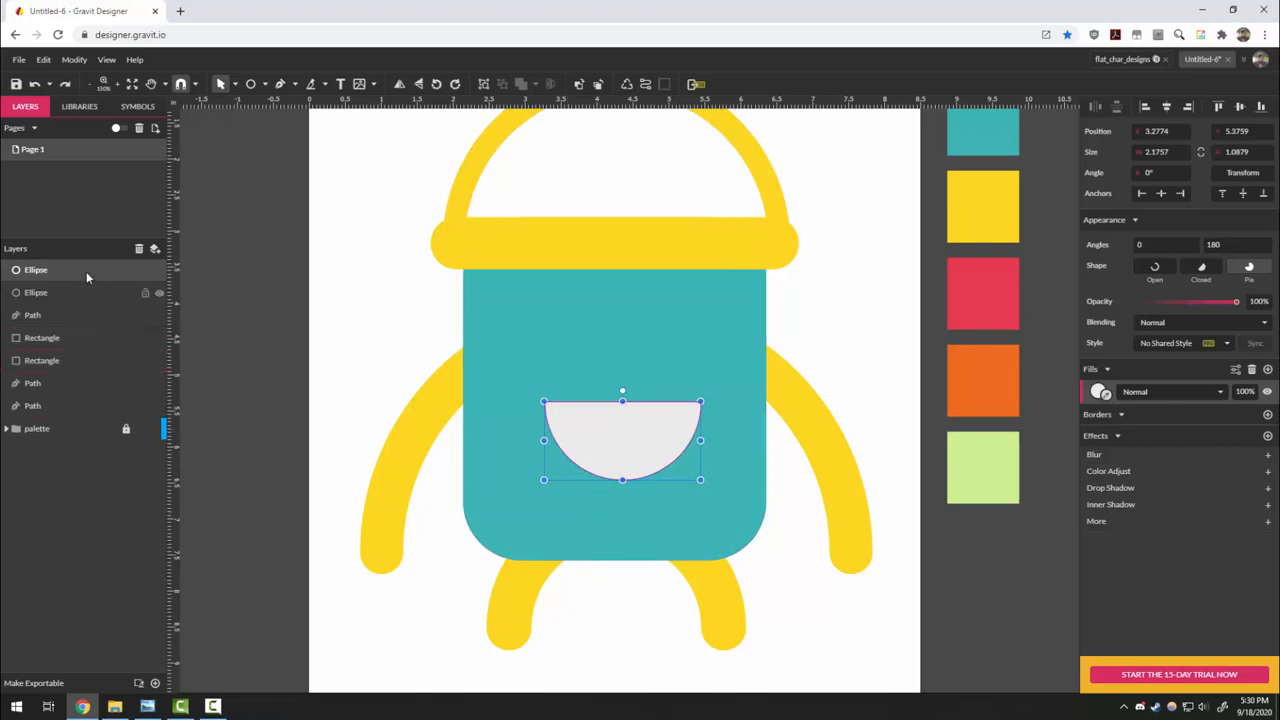
left_click(250, 84)
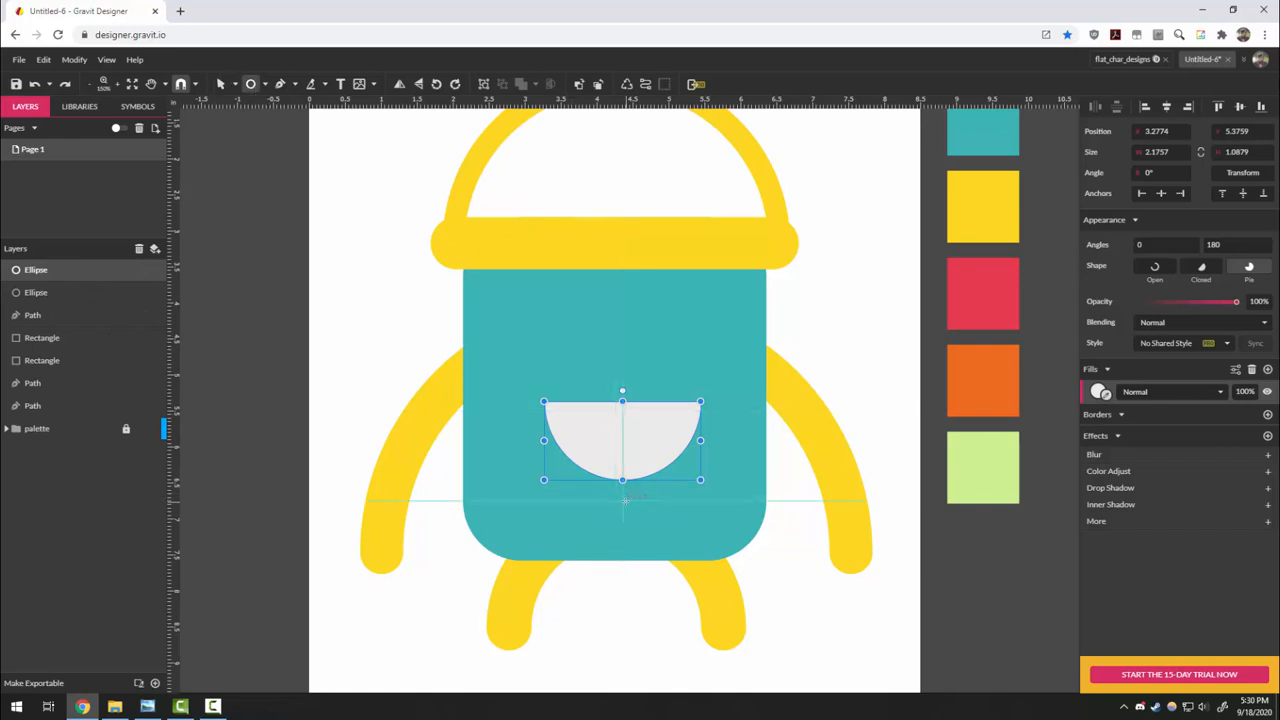
left_click_drag(630, 498, 690, 473)
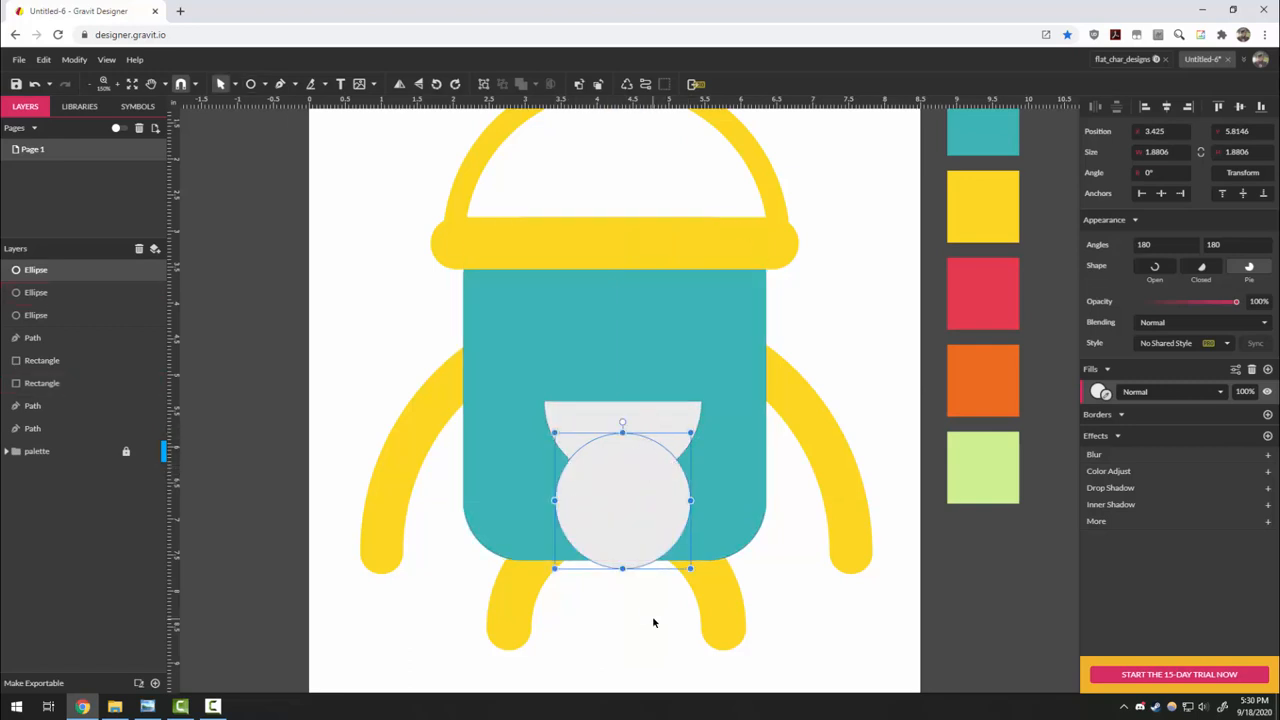
Intersect the new circle with the mouth copy to form a tongue shape.
left_click(666, 422, "shift")
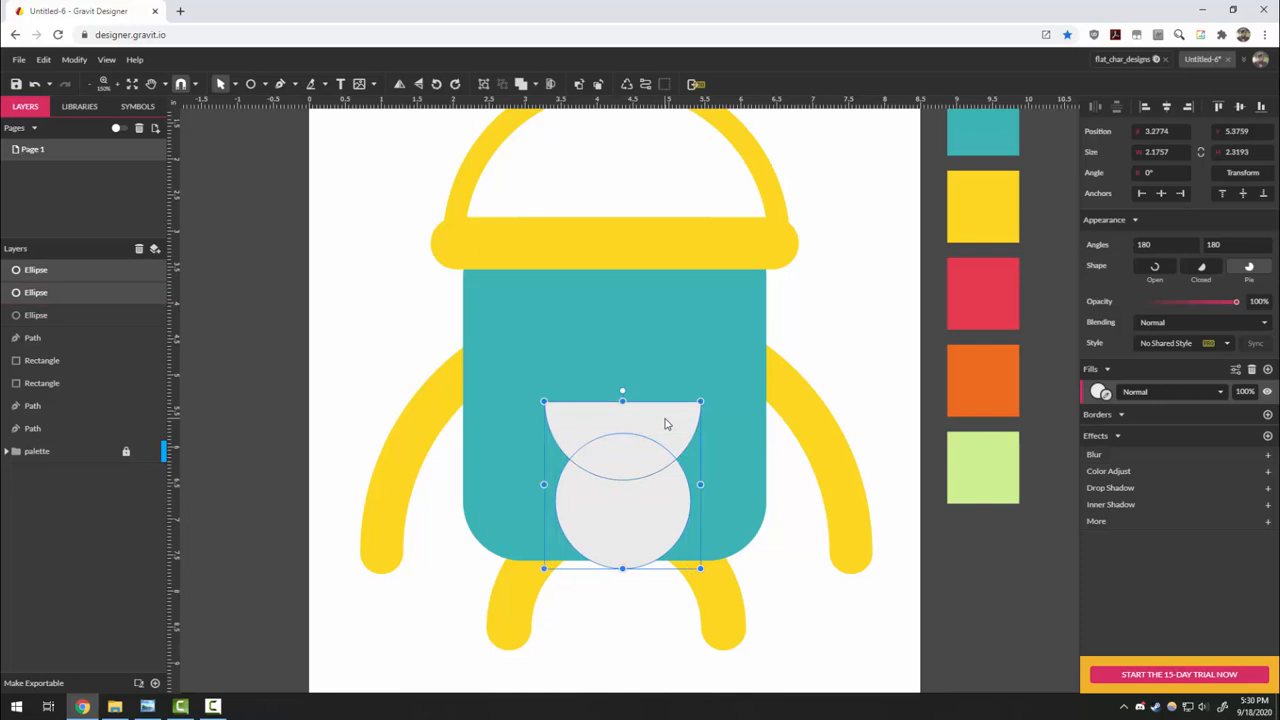
left_click(536, 84)
left_click(566, 140)
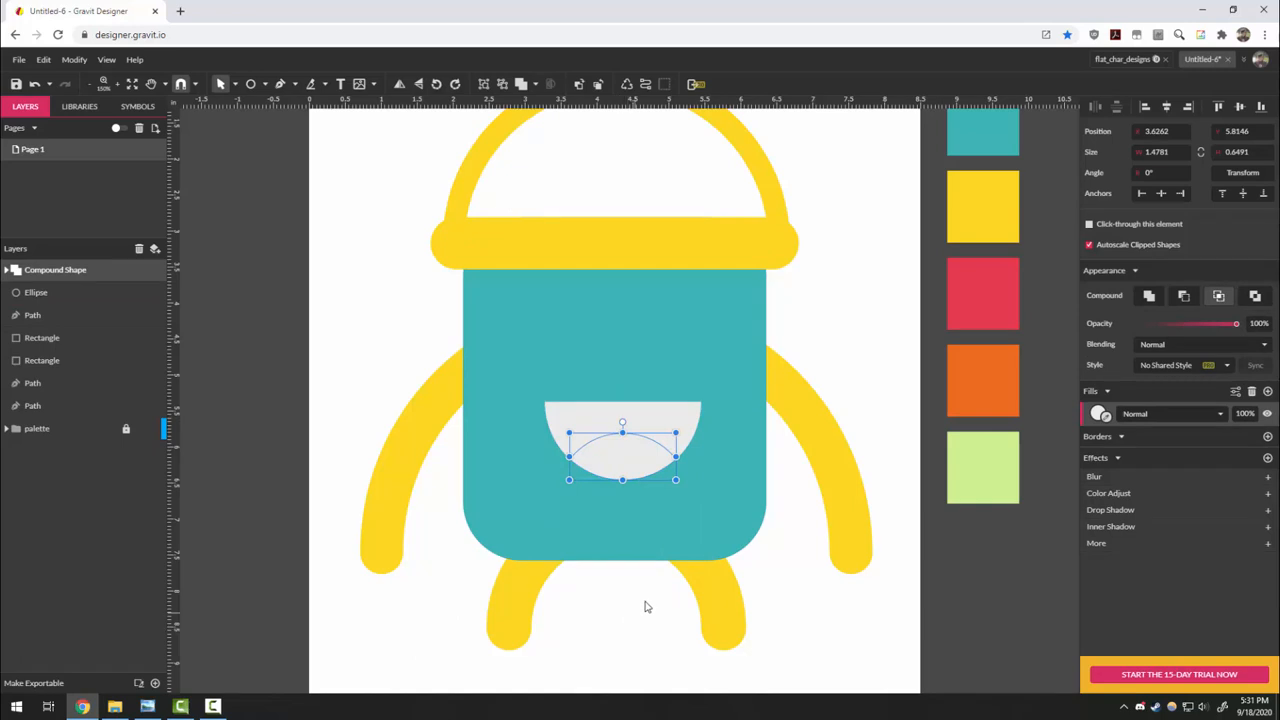
Fill the tongue with the palette's orange and the mouth with the palette's red.
scroll(657, 578, "up", 1)
scroll(657, 578, "down", 1)
scroll(924, 406, "up", 1)
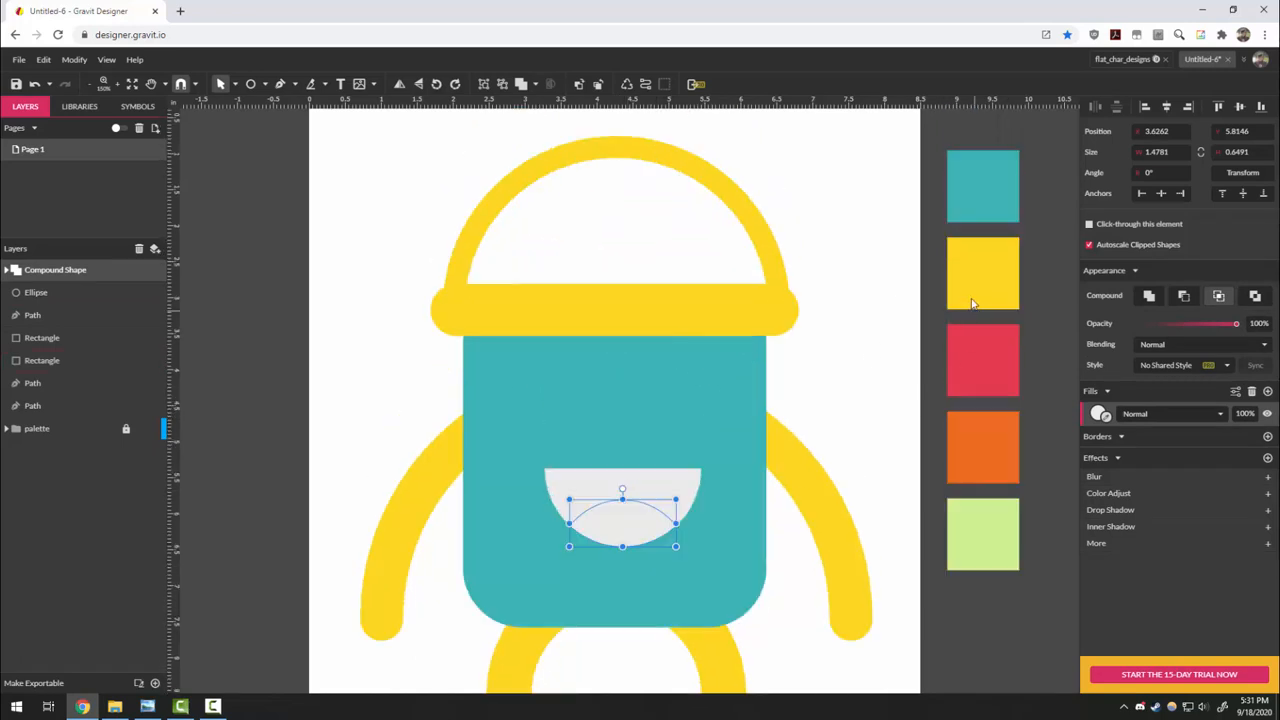
left_click_drag(1095, 425, 982, 376)
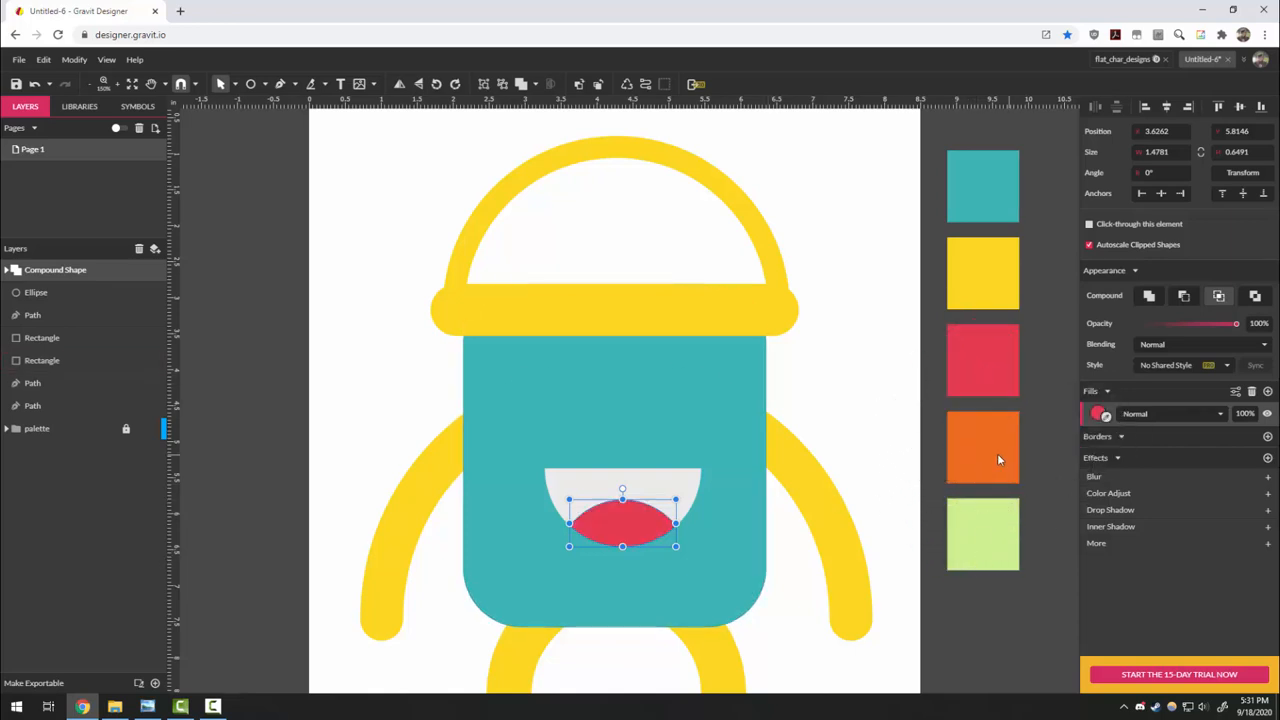
left_click_drag(1100, 414, 990, 452)
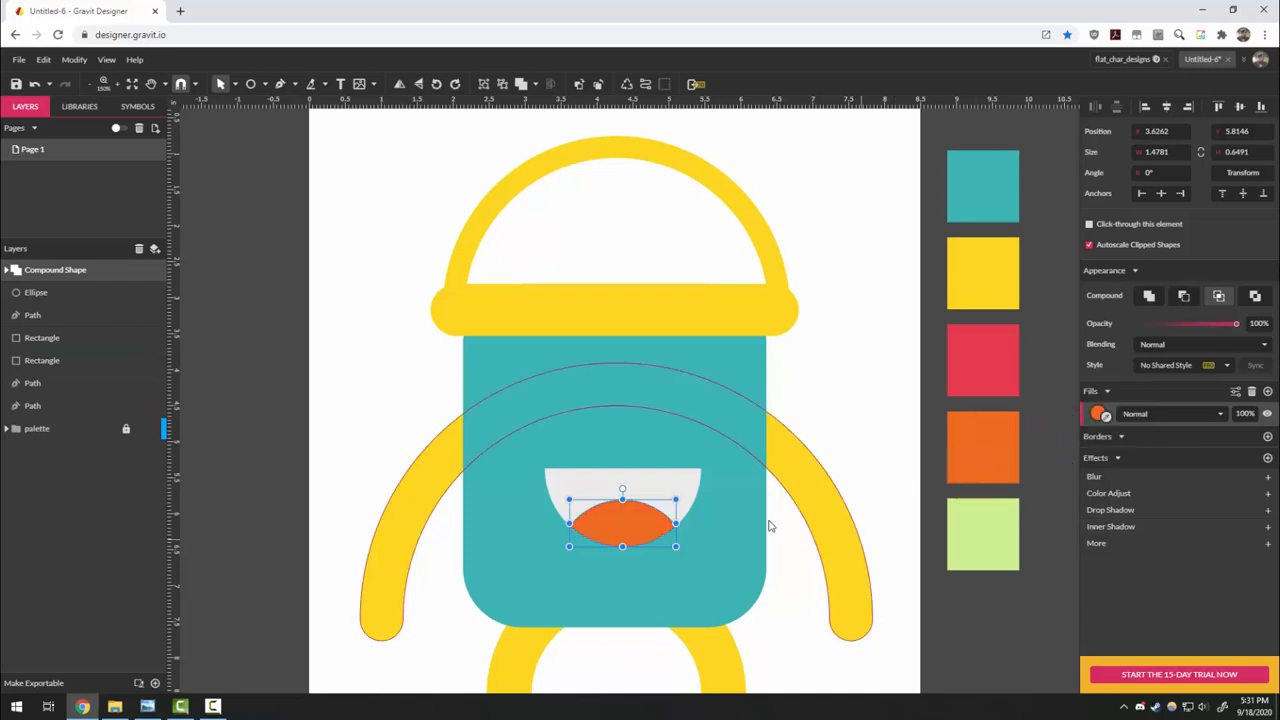
left_click(692, 497)
left_click_drag(1104, 393, 1000, 385)
scroll(1008, 651, "down", 2)
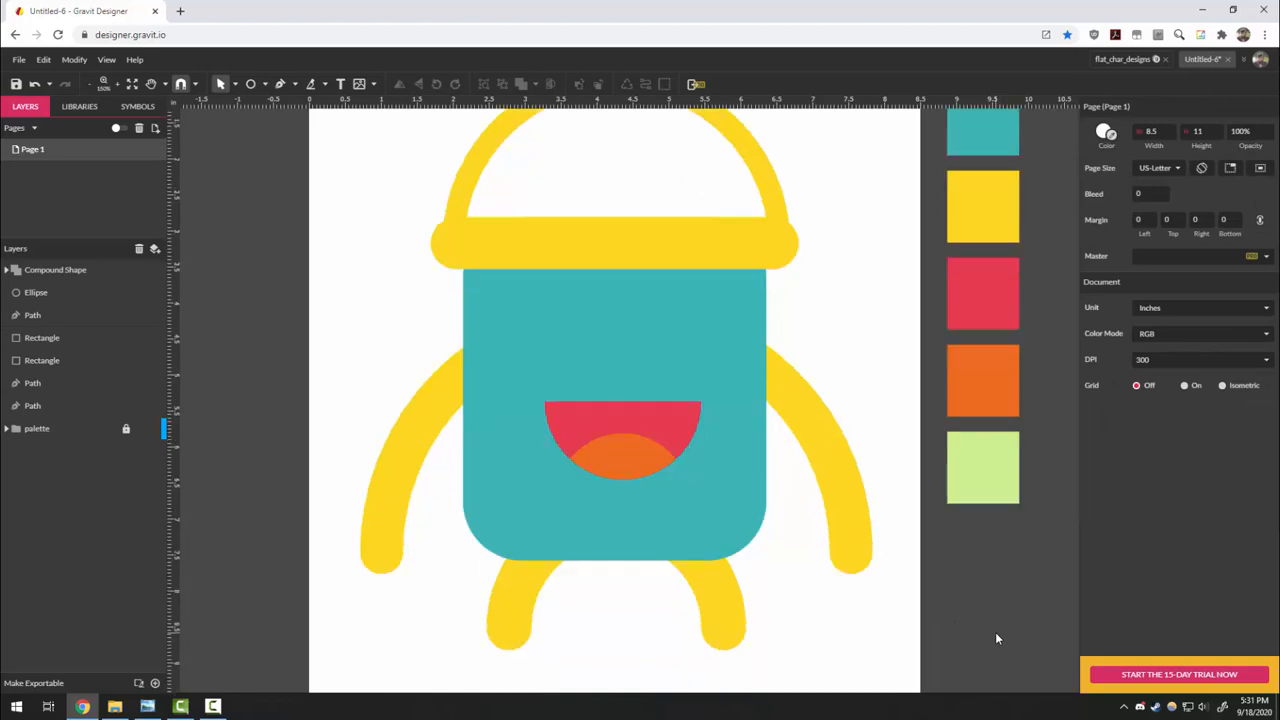
left_click(596, 456)
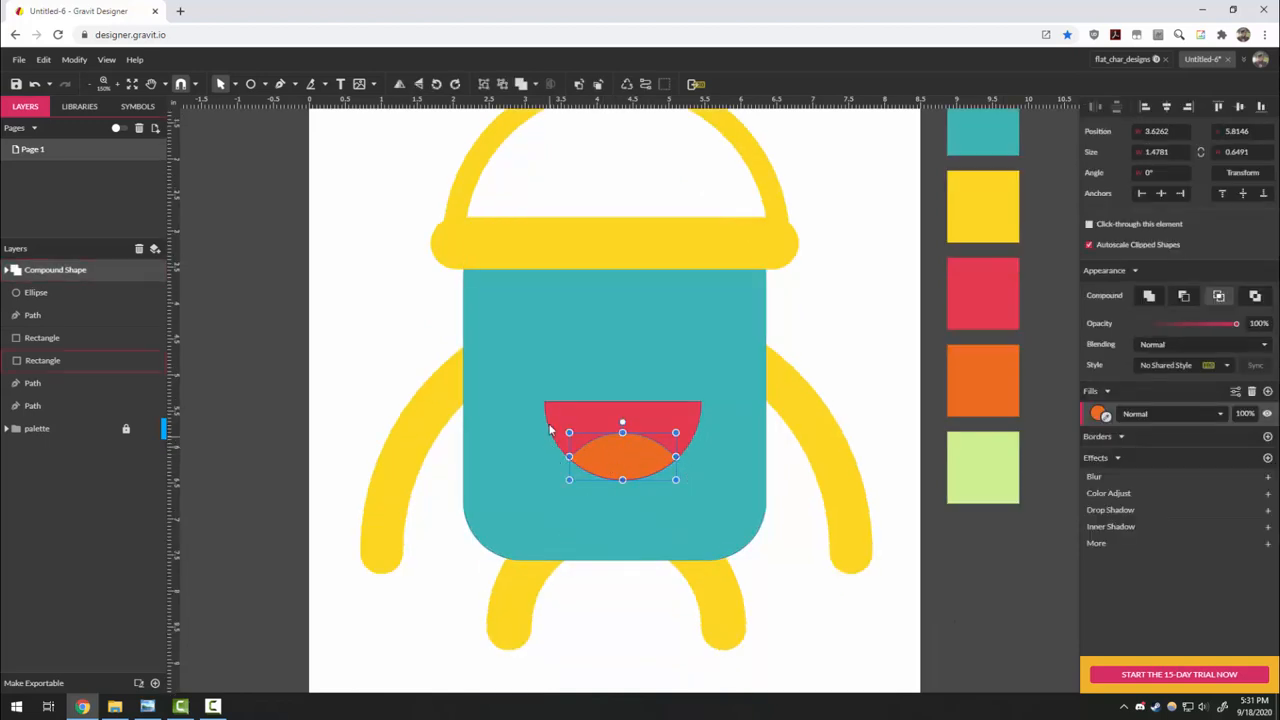
left_click_drag(615, 478, 415, 595)
key("ctrl+z")
left_click(622, 638)
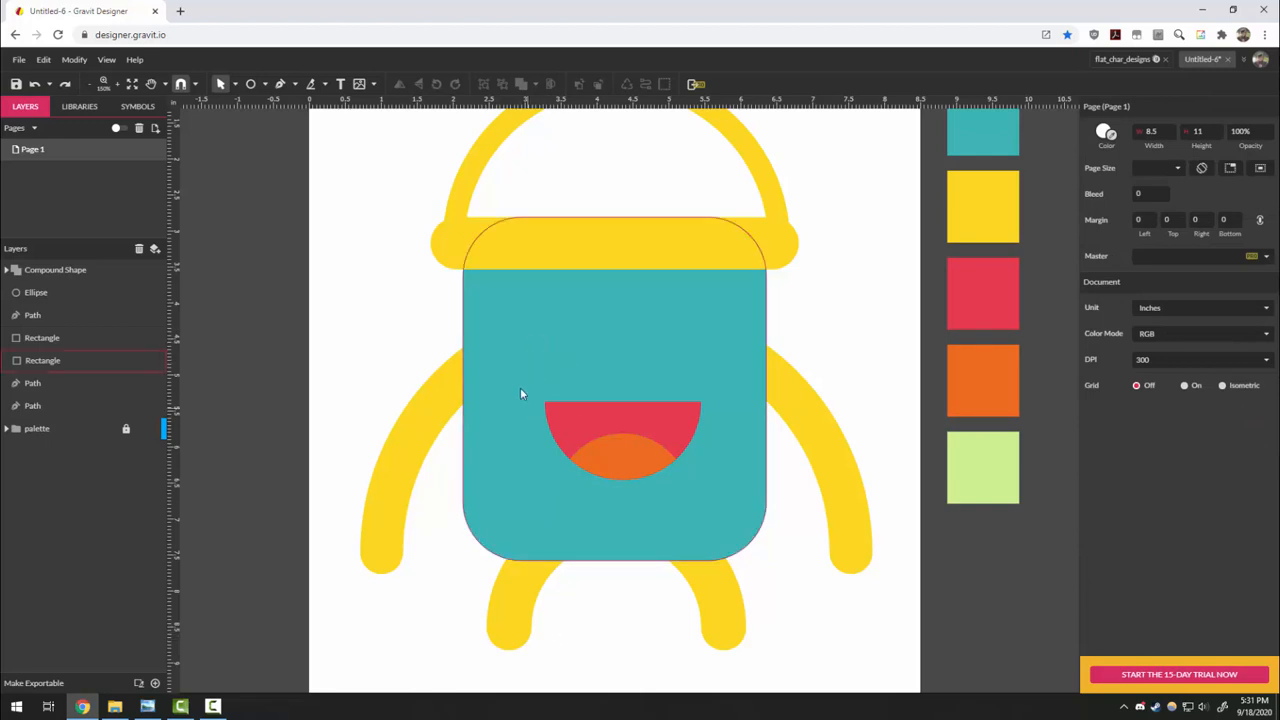
Draw a palette-red circle about 0.41 in across beside the mouth's upper left corner and place a level copy beyond its right corner.
left_click(250, 83)
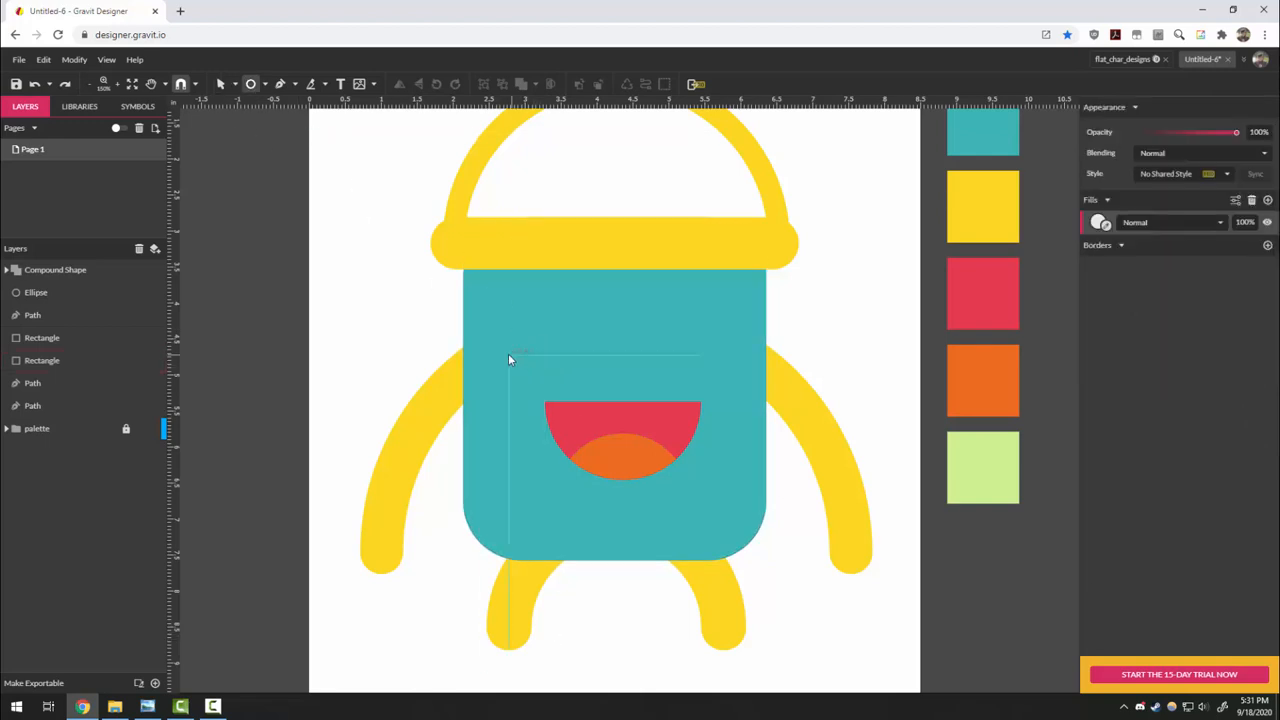
left_click_drag(516, 371, 529, 359)
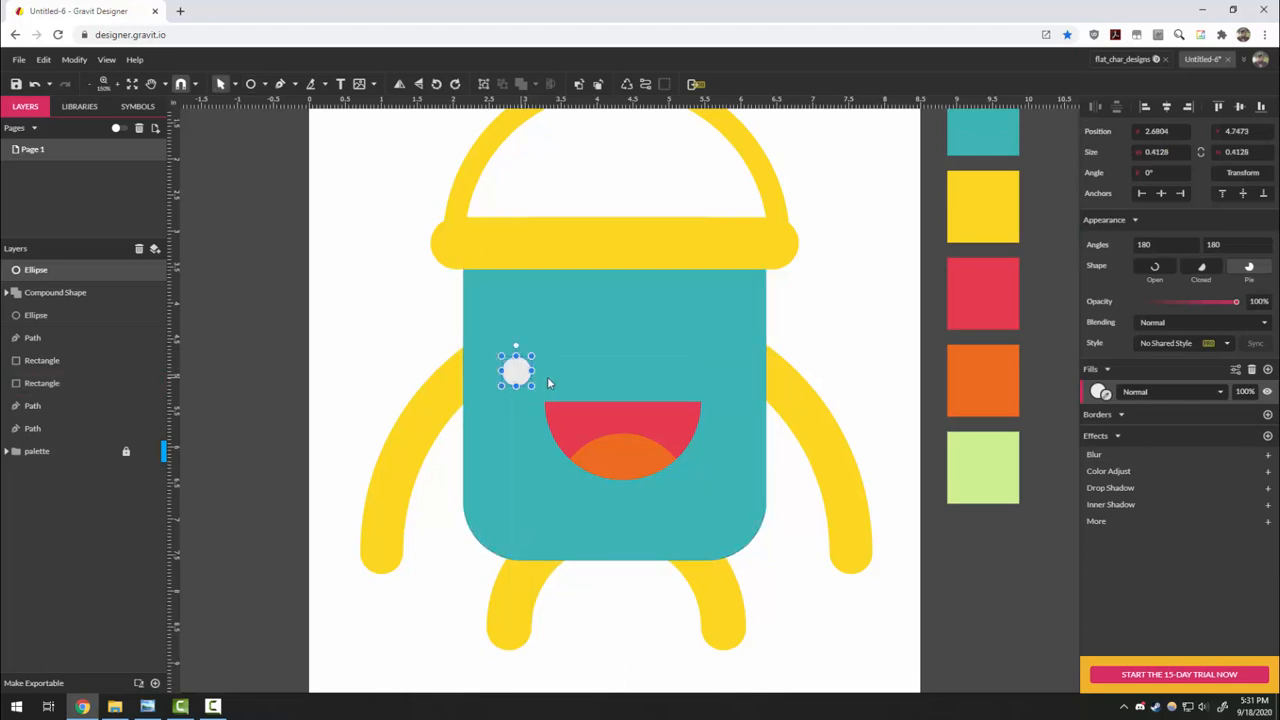
left_click(1104, 395)
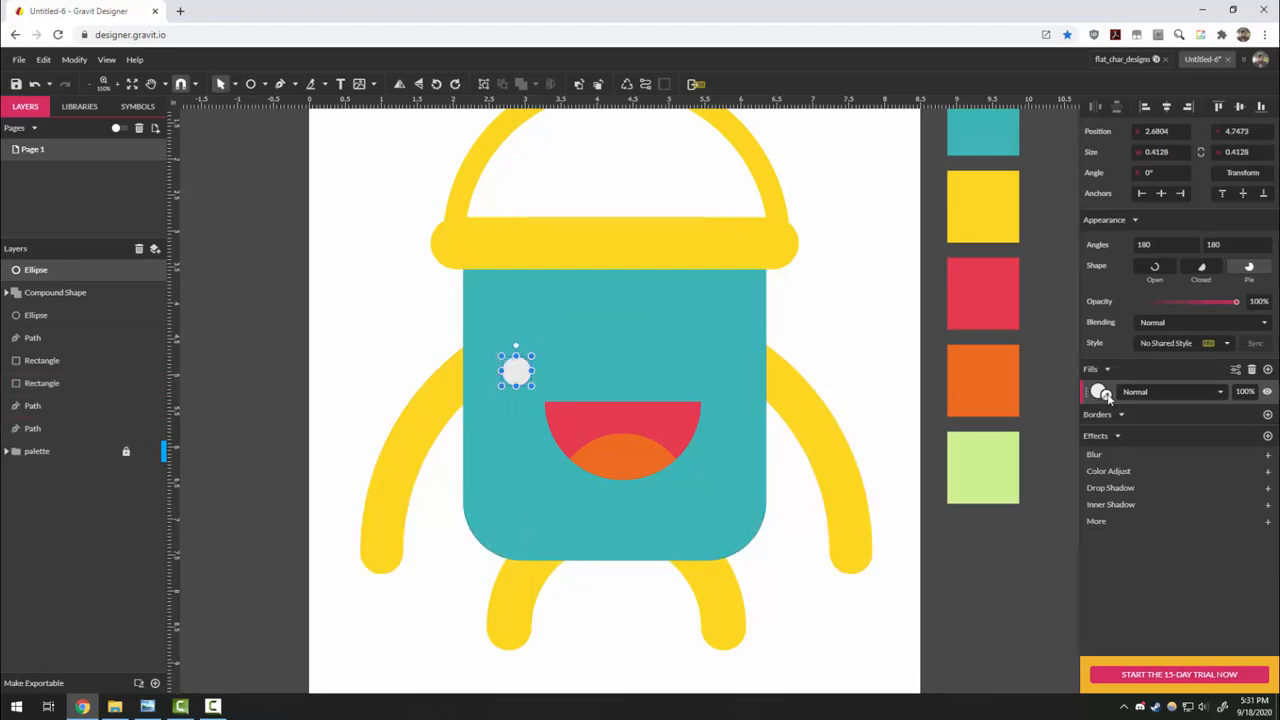
left_click(980, 293)
left_click_drag(521, 377, 731, 372)
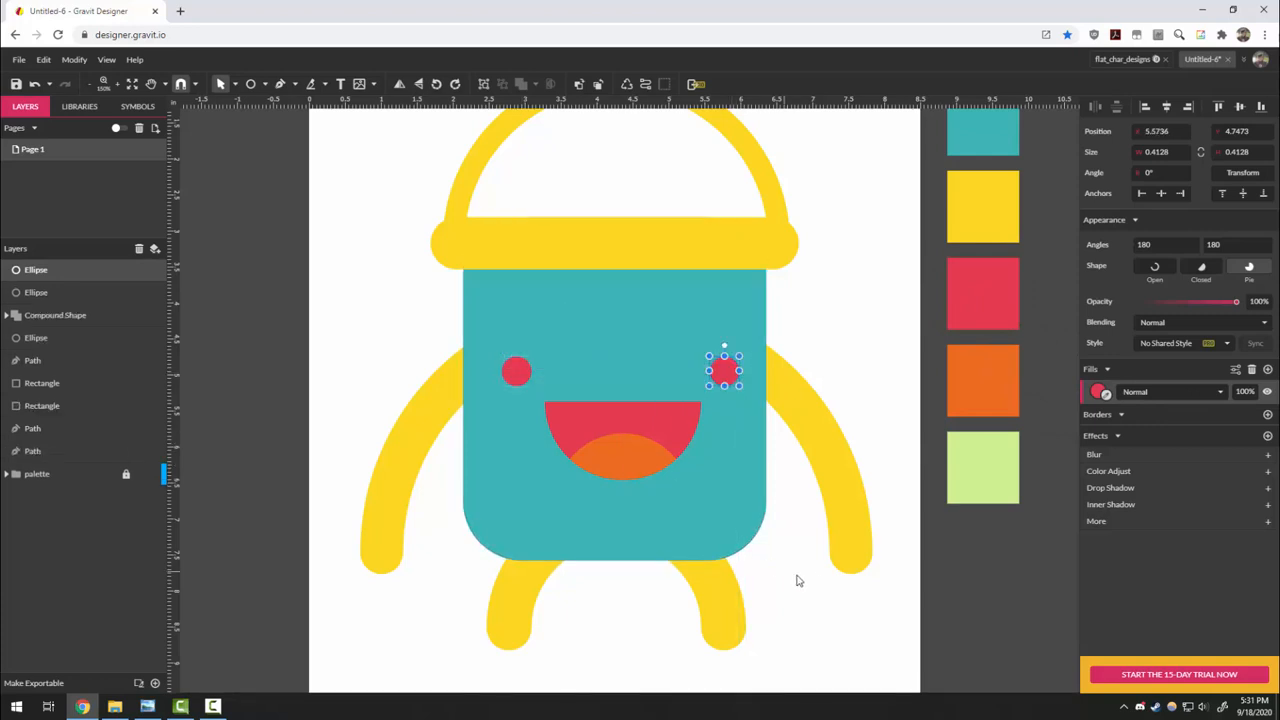
Move the two red eye circles inward on the same level, centring them above the mouth's upper corners.
left_click(817, 665)
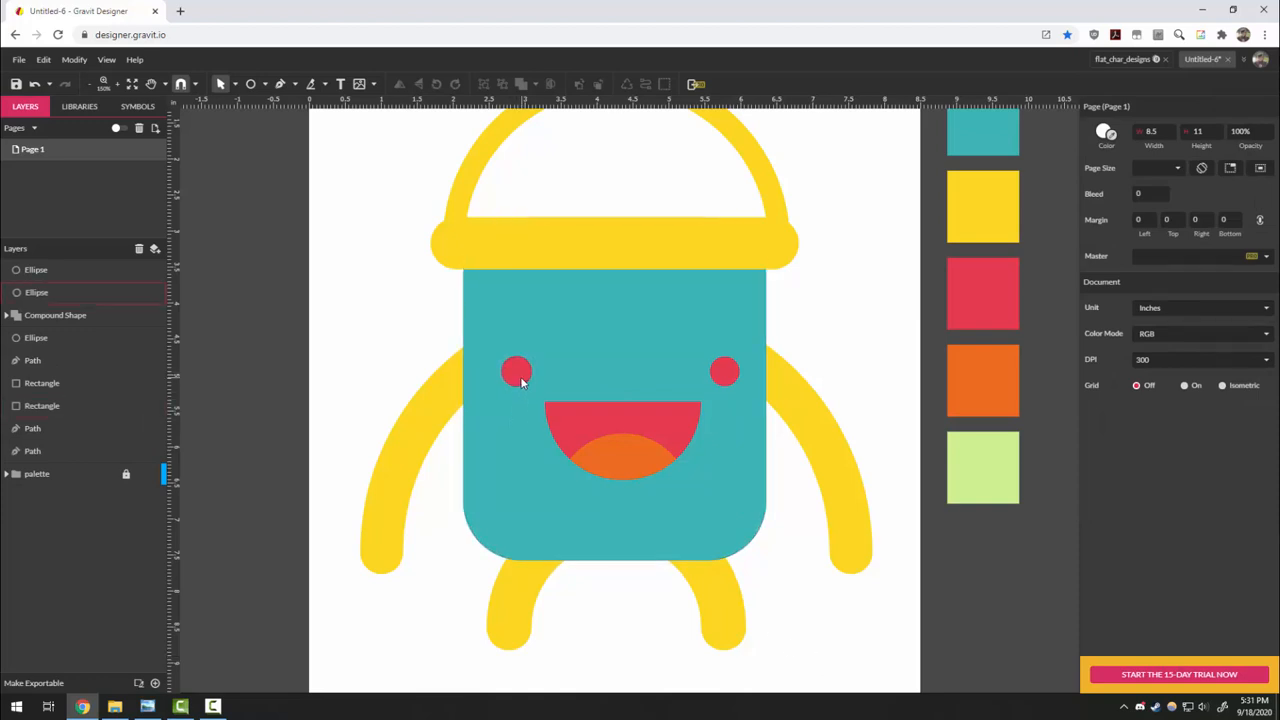
mouse_move(530, 380)
left_mouse_down()
mouse_move(572, 380)
mouse_move(530, 381)
left_mouse_up()
left_click(842, 575)
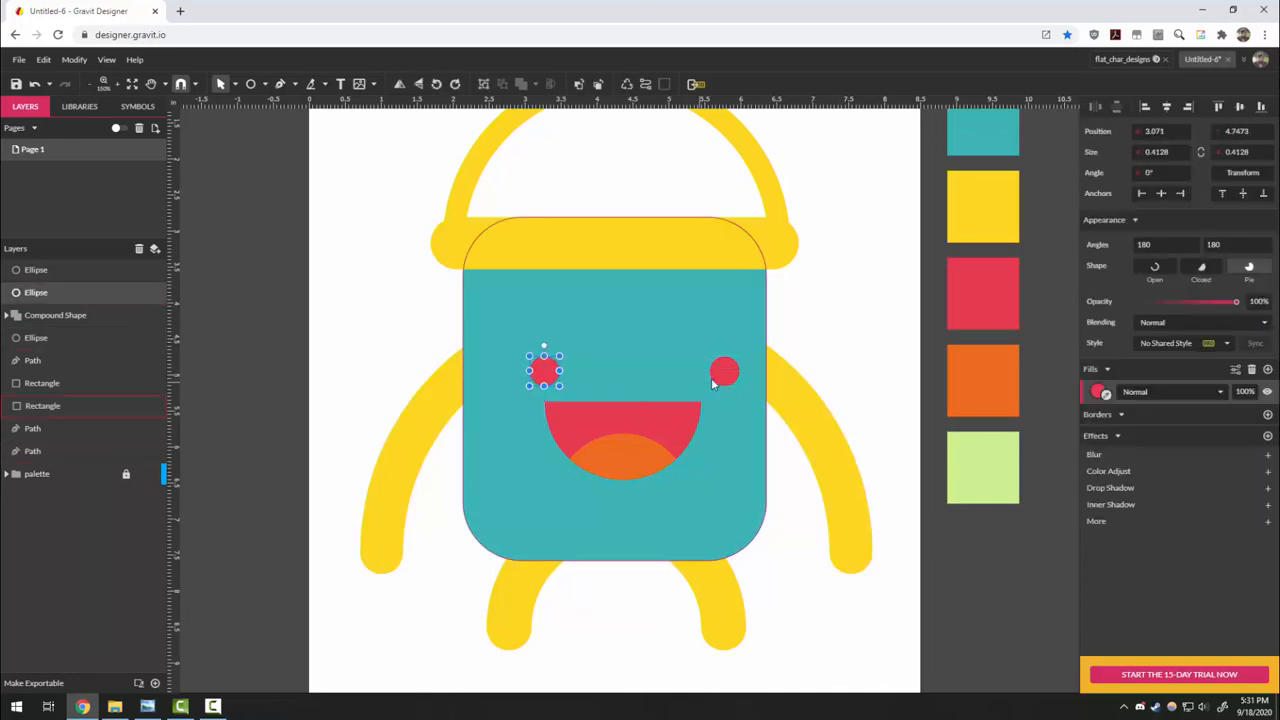
left_click(710, 378)
left_click_drag(705, 378, 699, 372)
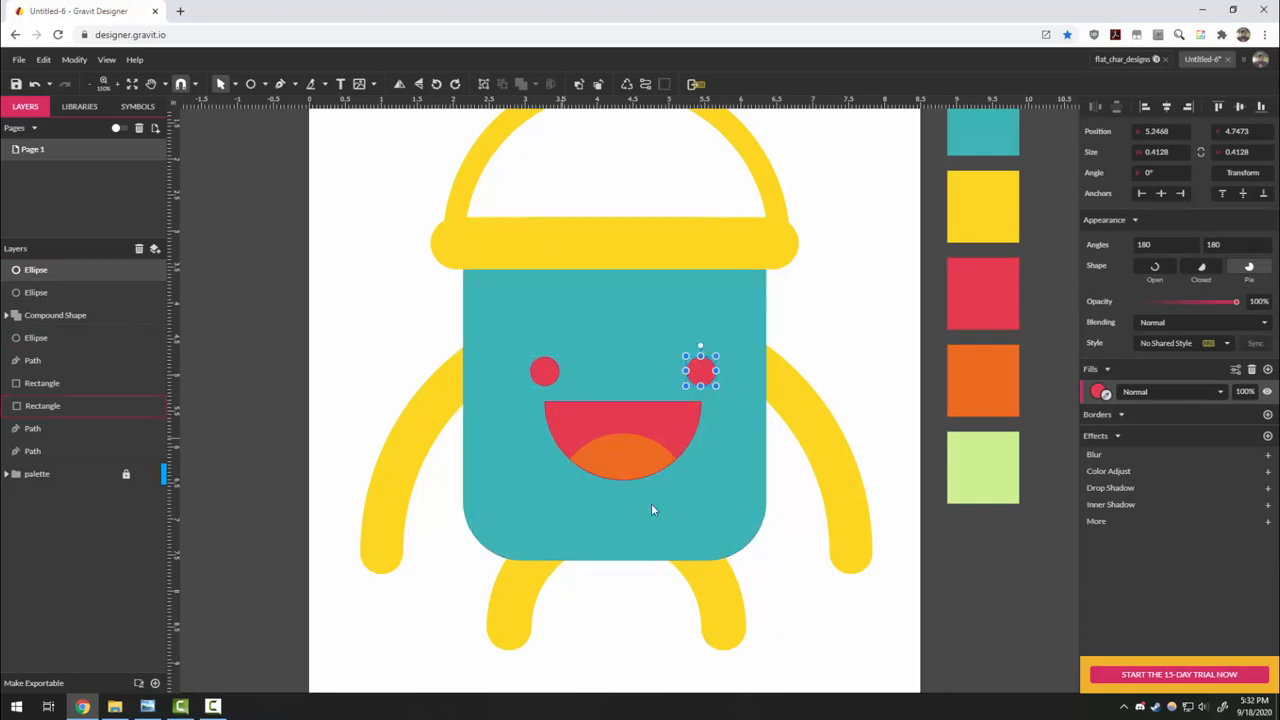
left_click(811, 600)
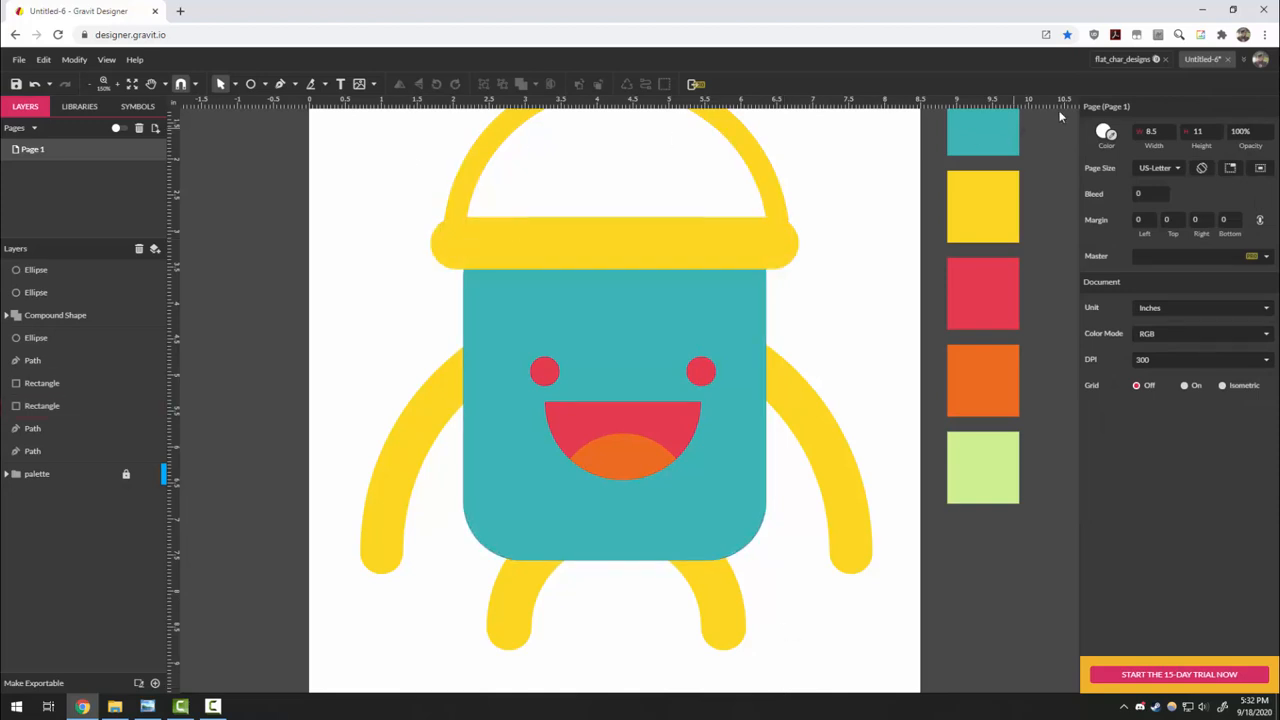
Draw a rectangle about 0.48 by 1.69 in hanging from the rim's top edge and place two copies side by side to its right.
left_click(1116, 59)
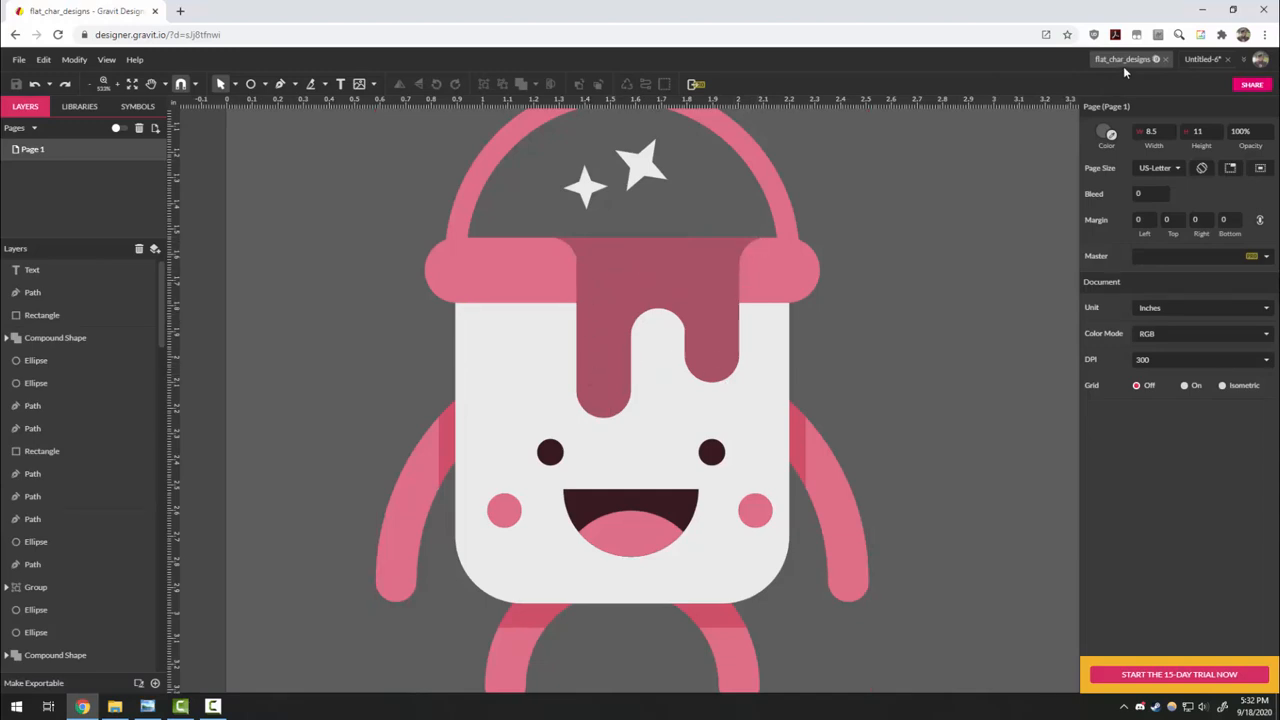
left_click(1203, 60)
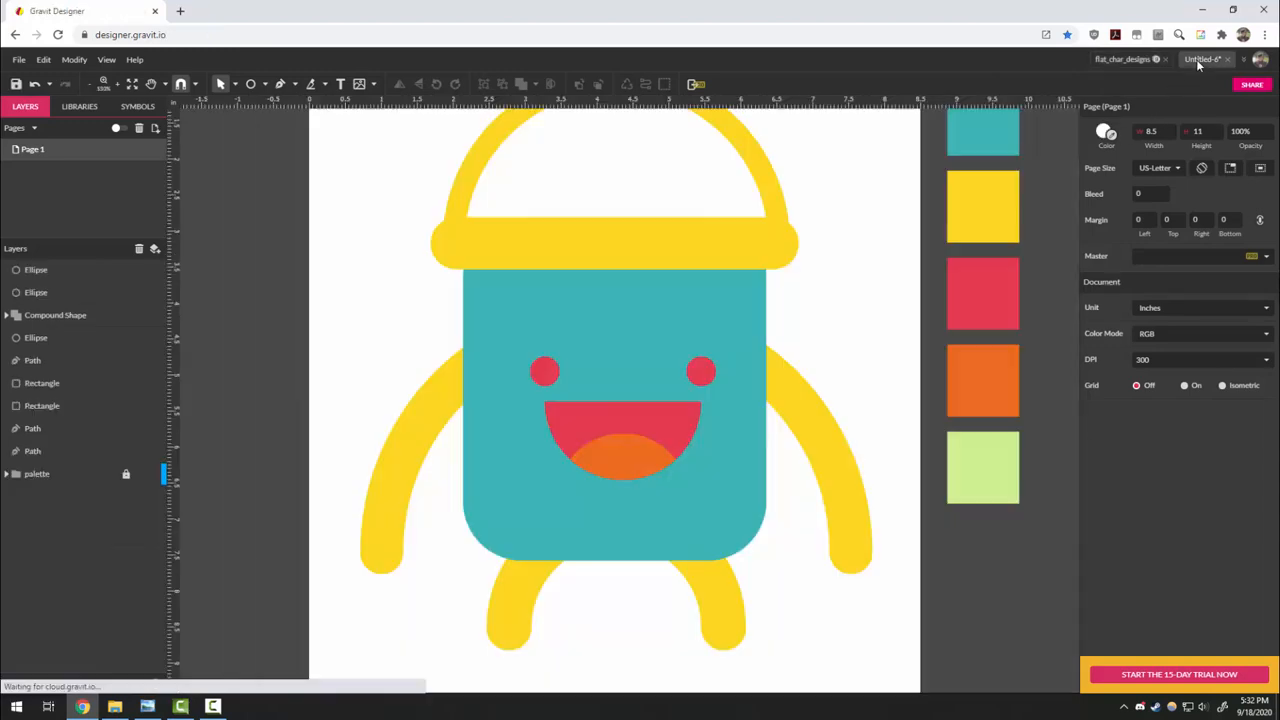
left_click(254, 85)
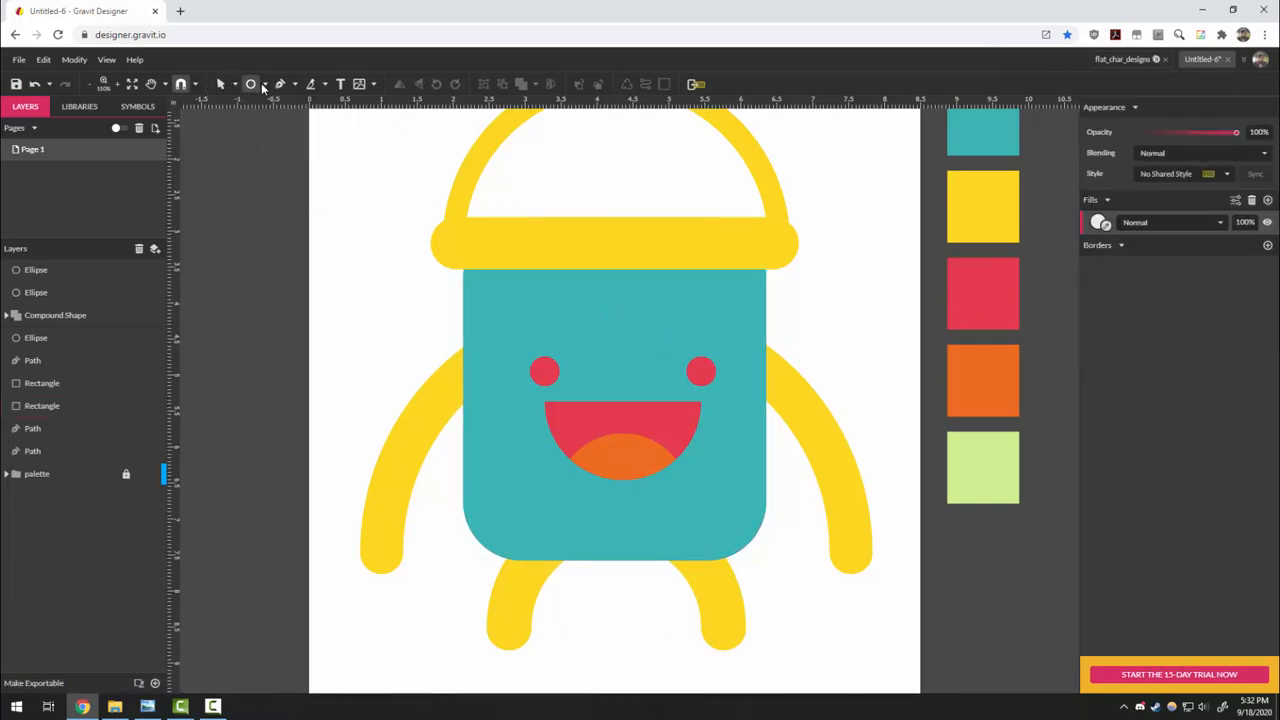
left_click(285, 121)
mouse_move(608, 216)
left_mouse_down()
mouse_move(644, 289)
mouse_move(642, 338)
left_mouse_up()
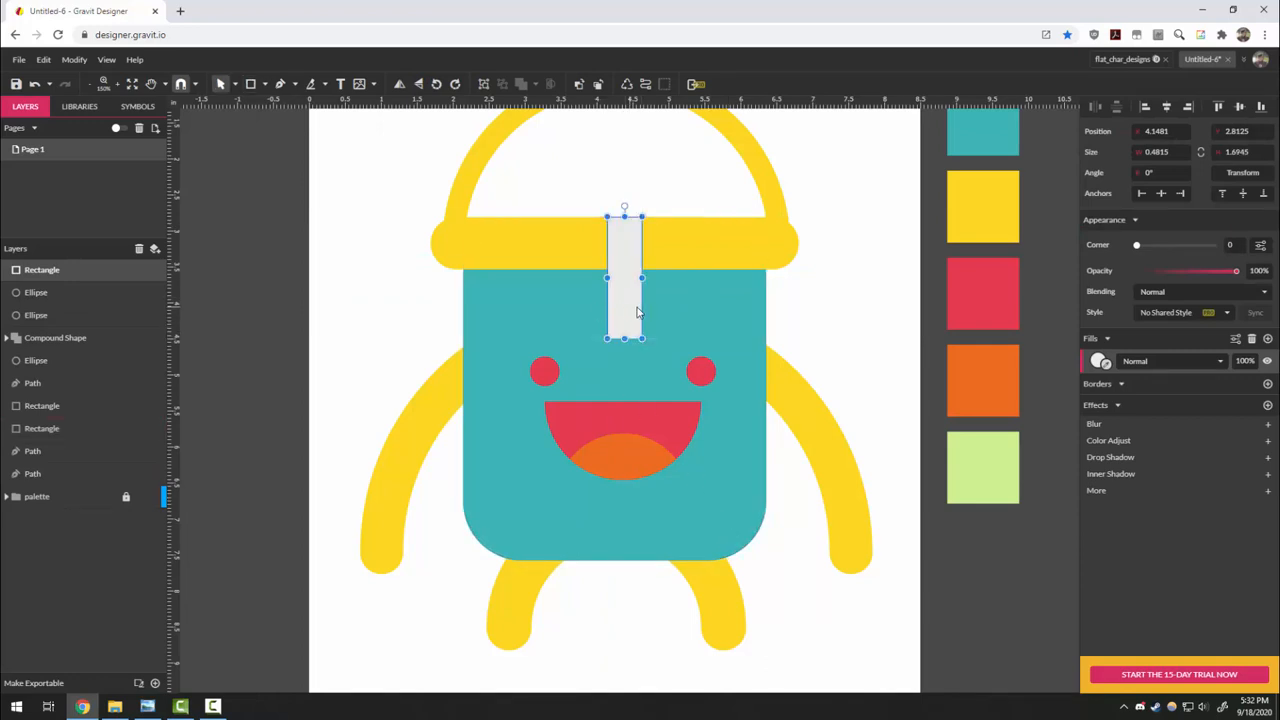
left_click_drag(637, 312, 690, 311)
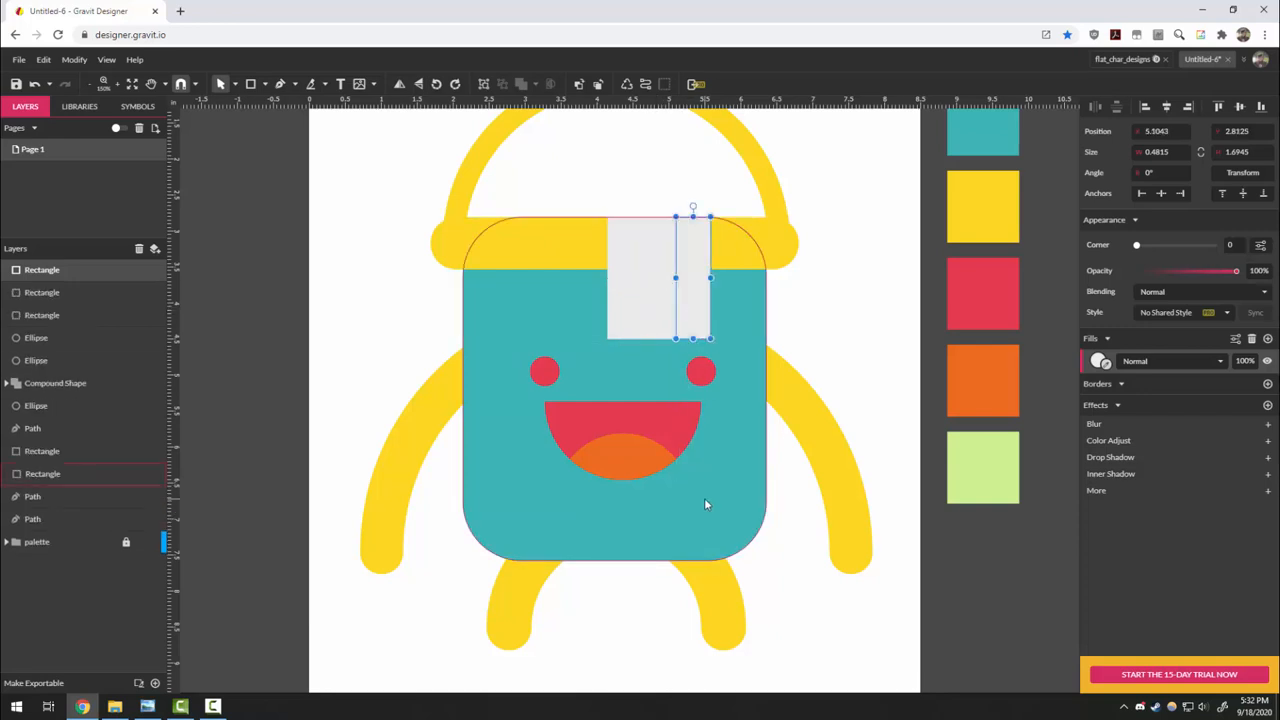
Widen the three adjoining rectangles together to about 1.93 in overall and position them over the rim.
left_click(655, 302)
left_click(633, 304, "shift")
left_click(697, 308, "shift")
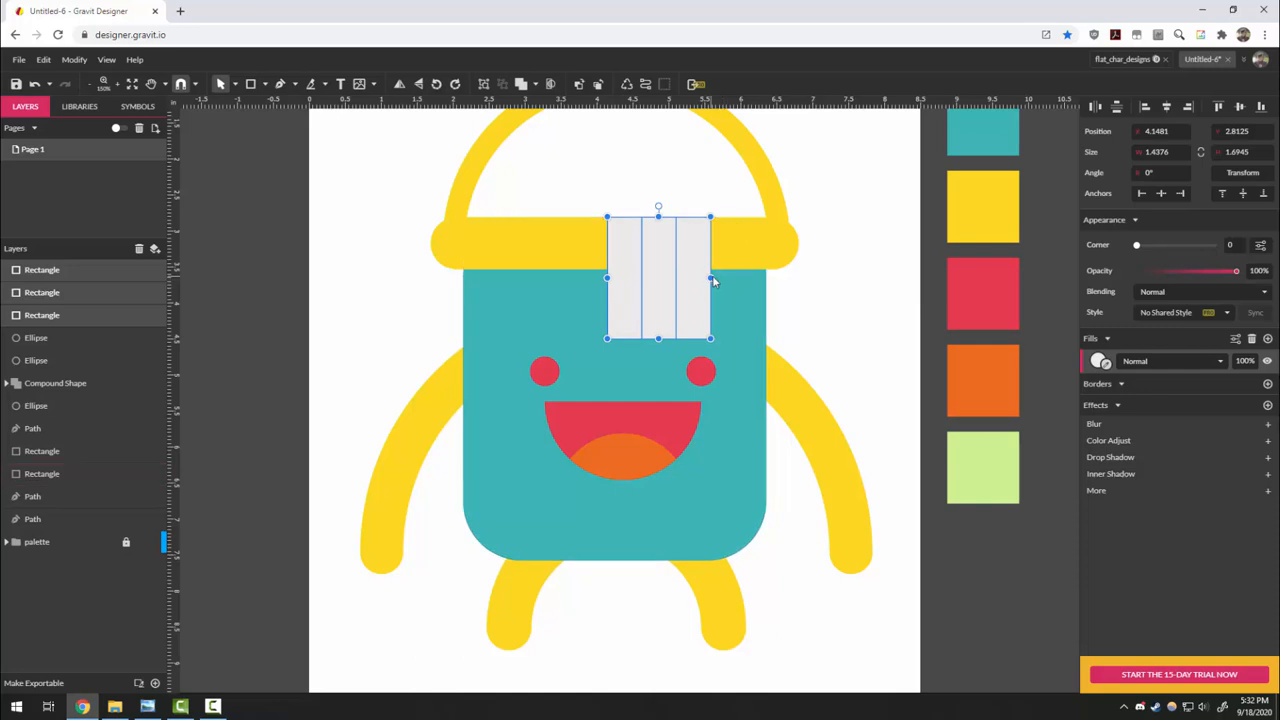
mouse_move(711, 277)
left_mouse_down()
mouse_move(747, 277)
mouse_move(705, 294)
left_mouse_up()
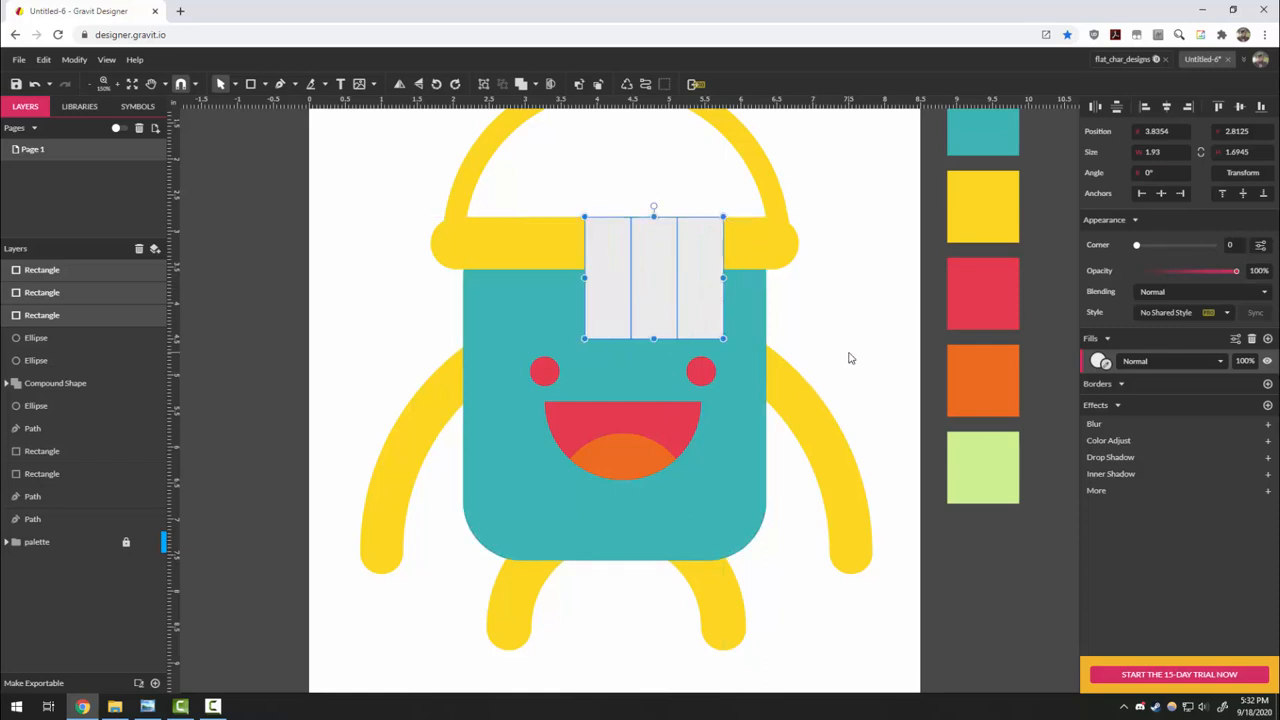
left_click(850, 358)
Resize the rectangles' heights into uneven drips: middle about 0.90 in, right about 1.25 in and left about 1.93 in.
left_click(656, 290)
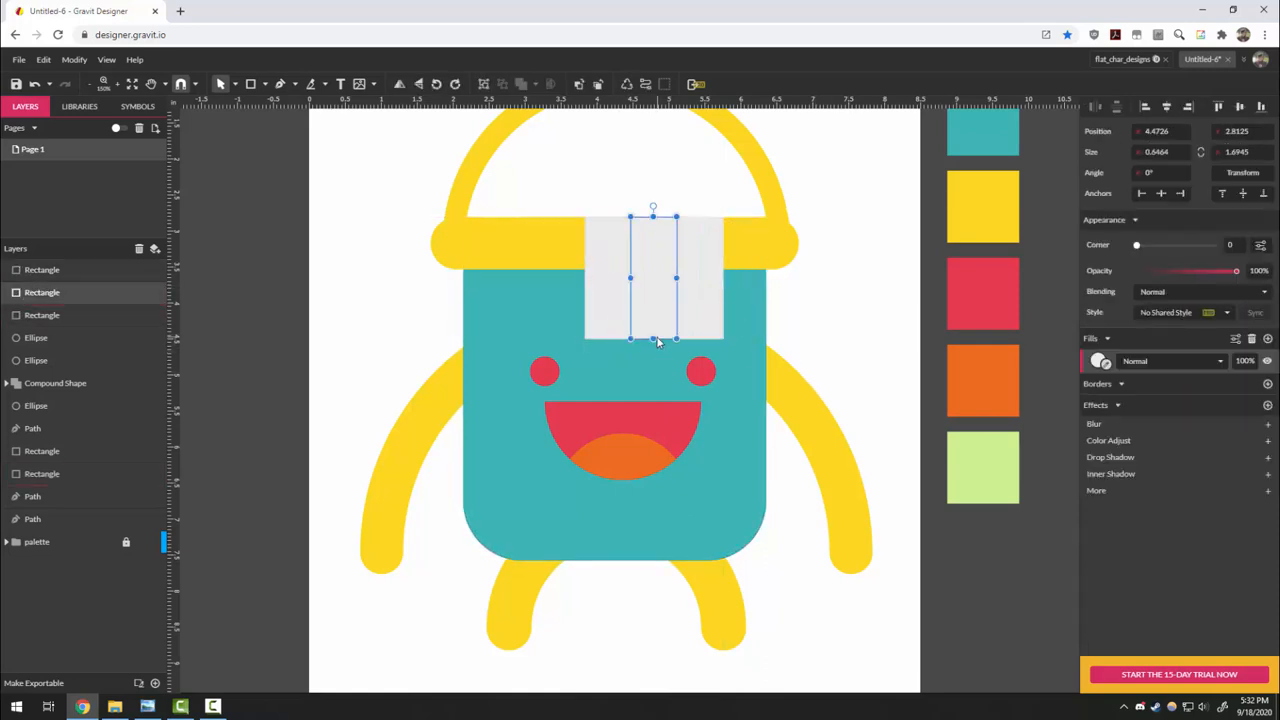
left_click_drag(653, 341, 653, 290)
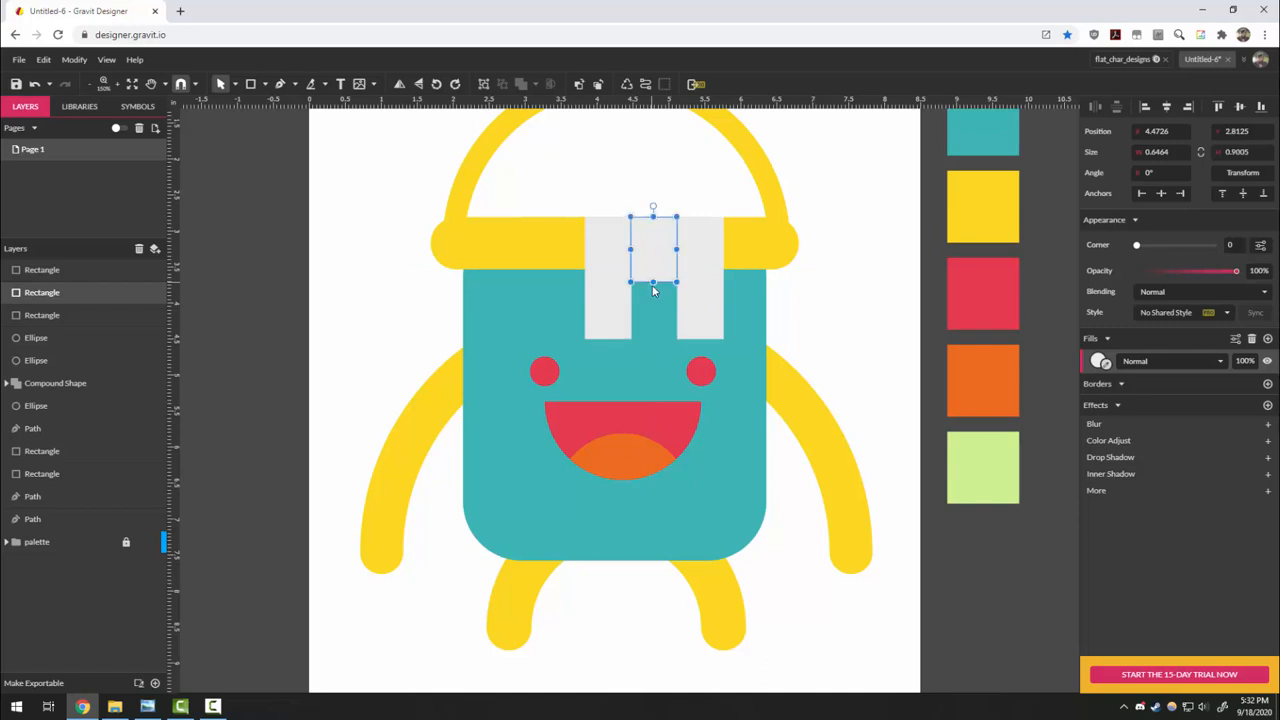
left_click(702, 335)
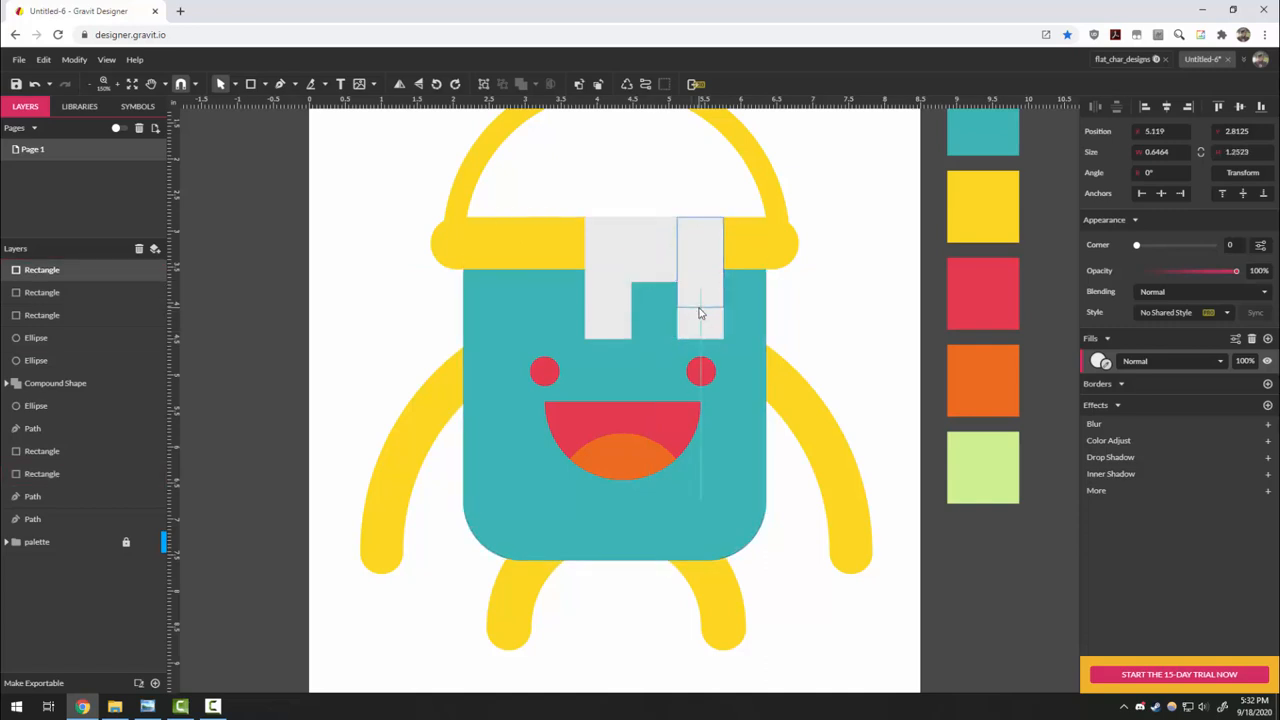
left_click_drag(700, 313, 700, 306)
left_click(609, 336)
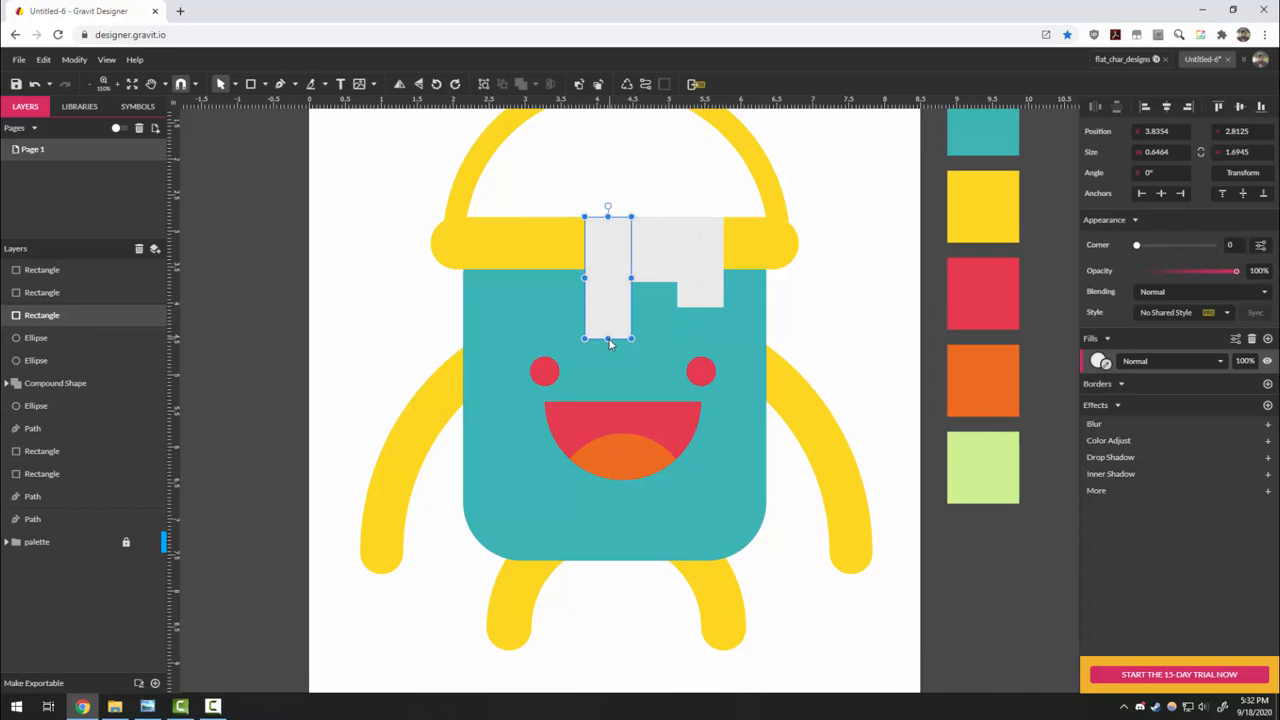
left_click_drag(608, 340, 607, 358)
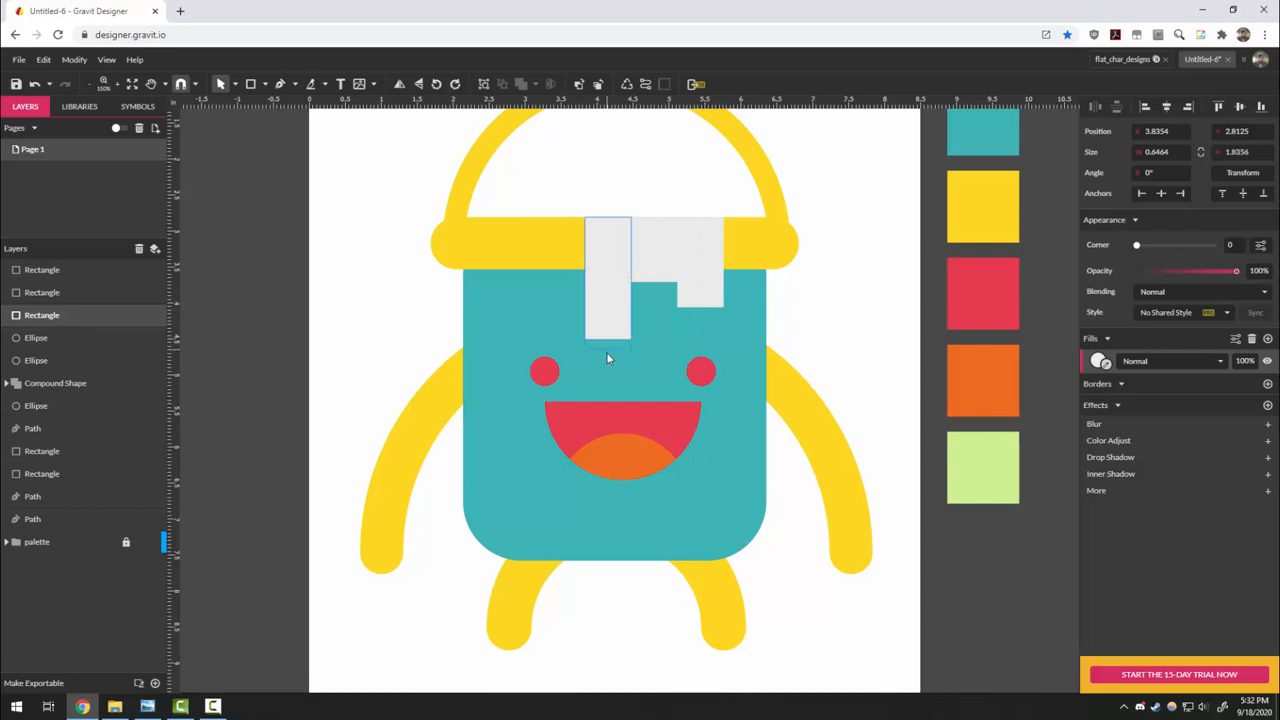
Move the eyes, mouth and tongue down together to a Y position of about 5.26 in, clear of the longest drip.
left_click(543, 371)
left_click(604, 464, "shift")
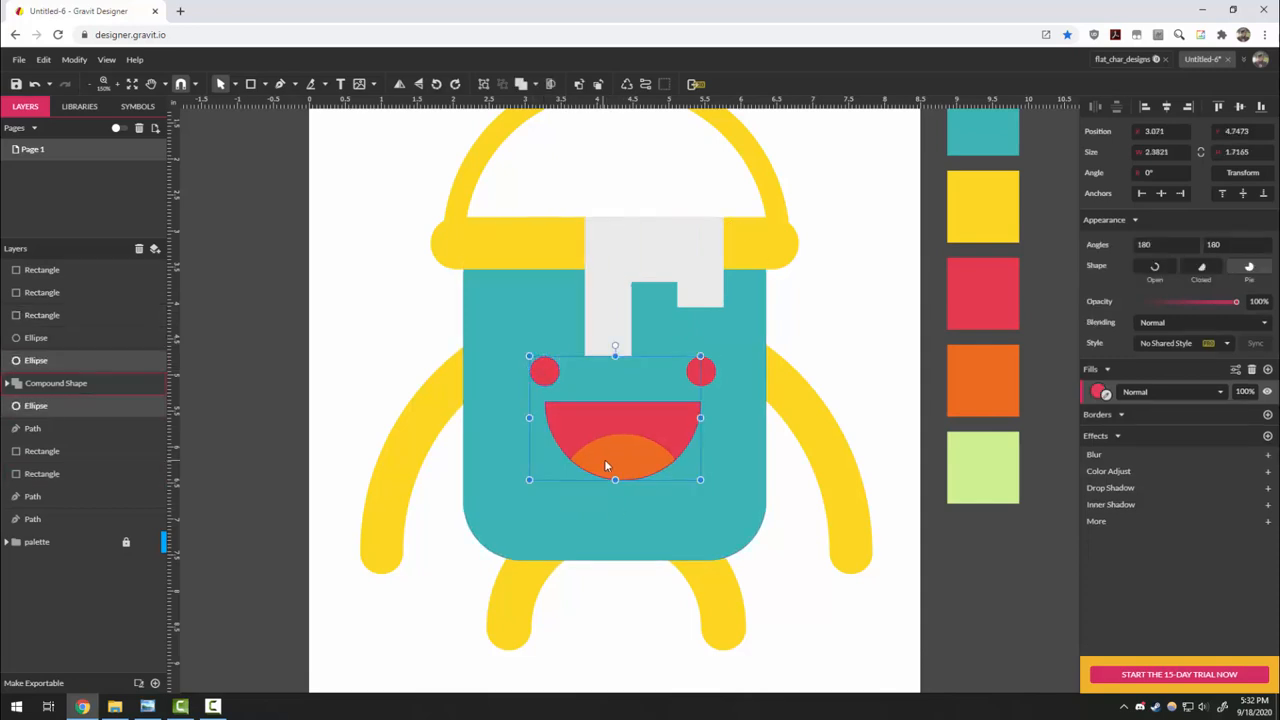
left_click(706, 378, "shift")
key("Down")
key("Down")
key("Down")
key("Down")
key("Down")
key("Down")
key("Down")
key("Down")
key("Down")
key("Down")
key("Down")
key("Down")
key("Down")
key("Down")
key("Down")
key("Down")
key("Down")
key("Down")
key("Down")
key("Down")
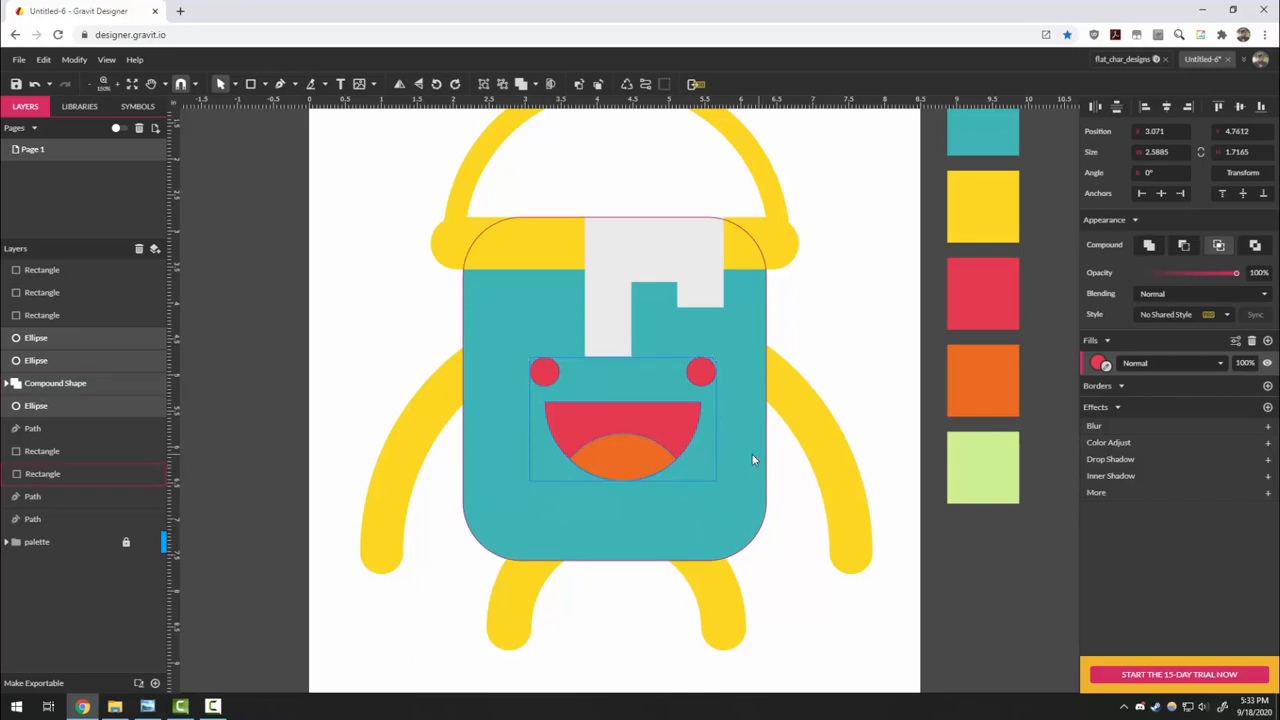
key("Down")
key("Down")
key("Down")
key("Down")
key("Down")
key("Down")
key("Down")
key("Down")
key("Down")
key("Down")
key("Down")
key("Down")
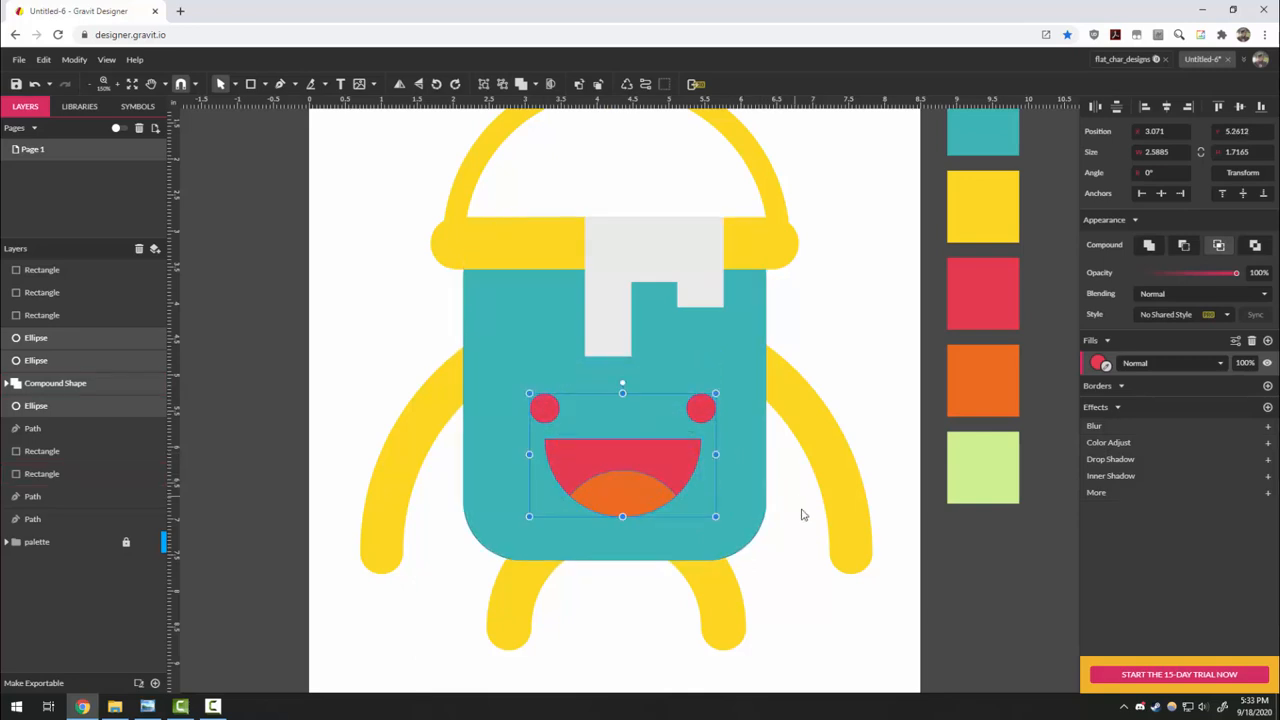
left_click(815, 568)
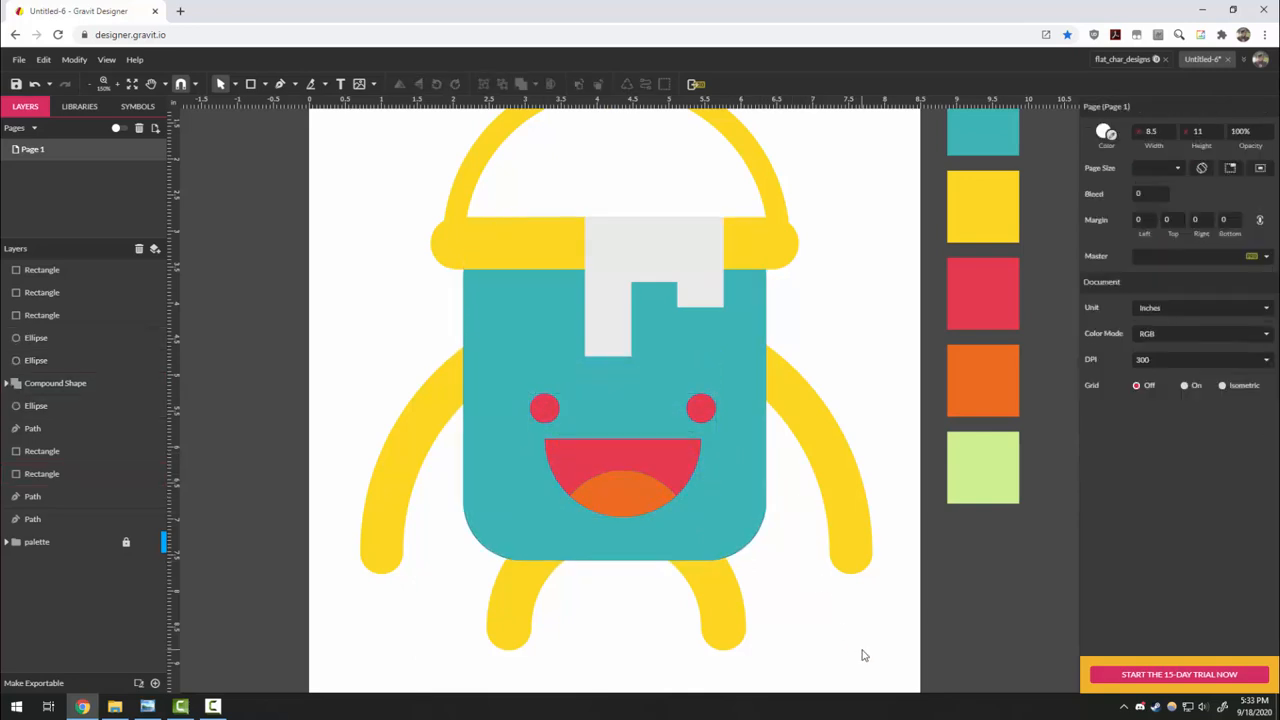
Try to unite the three drip rectangles into one compound shape, and undo it.
left_click(617, 277)
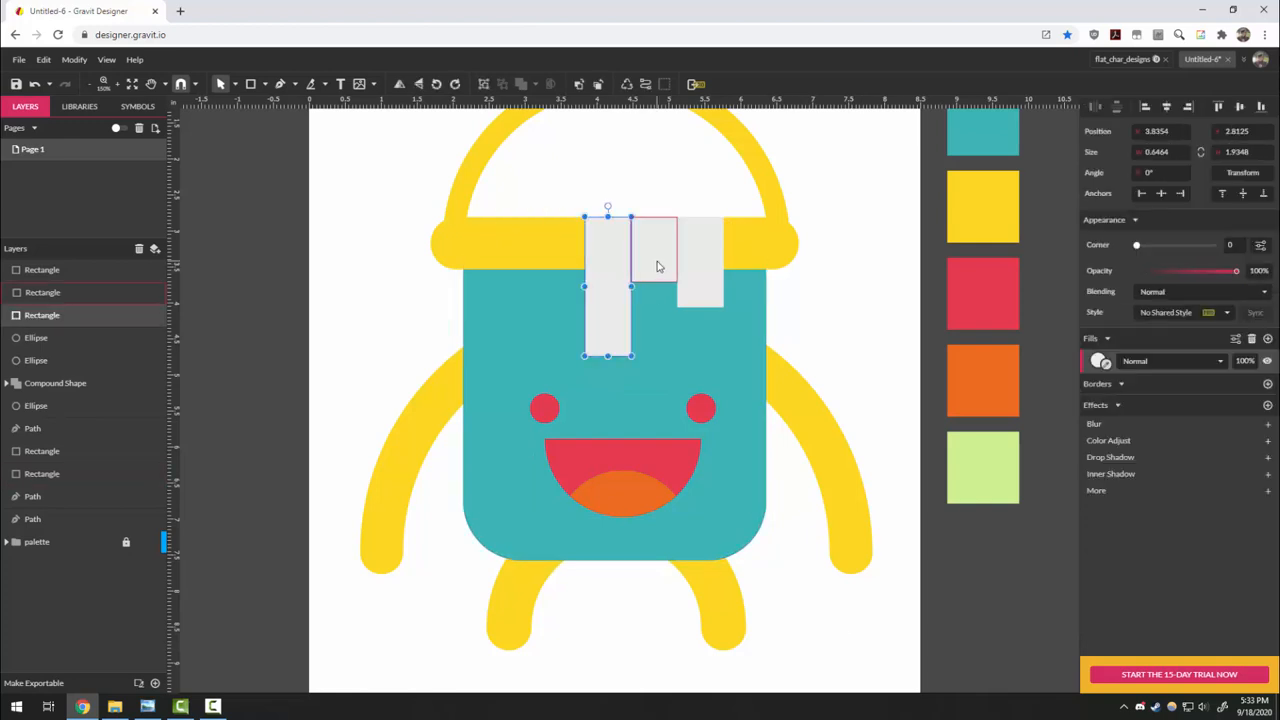
left_click(660, 266, "shift")
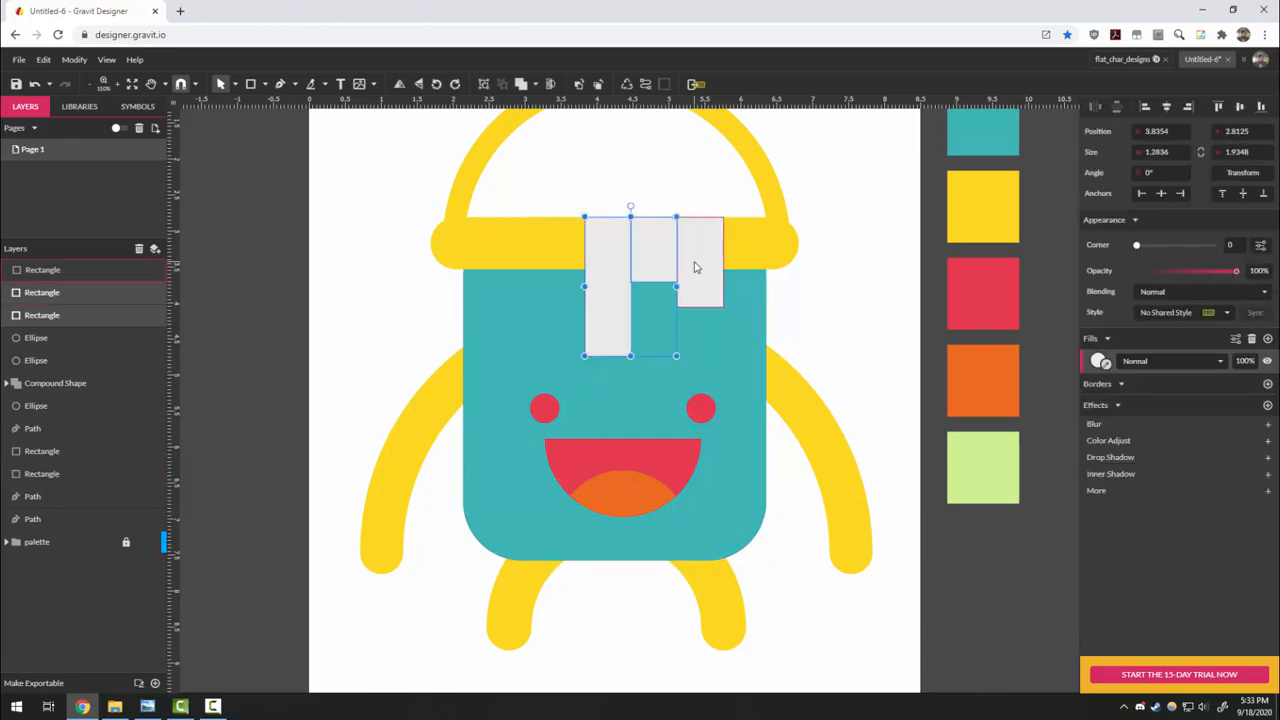
left_click(696, 267, "shift")
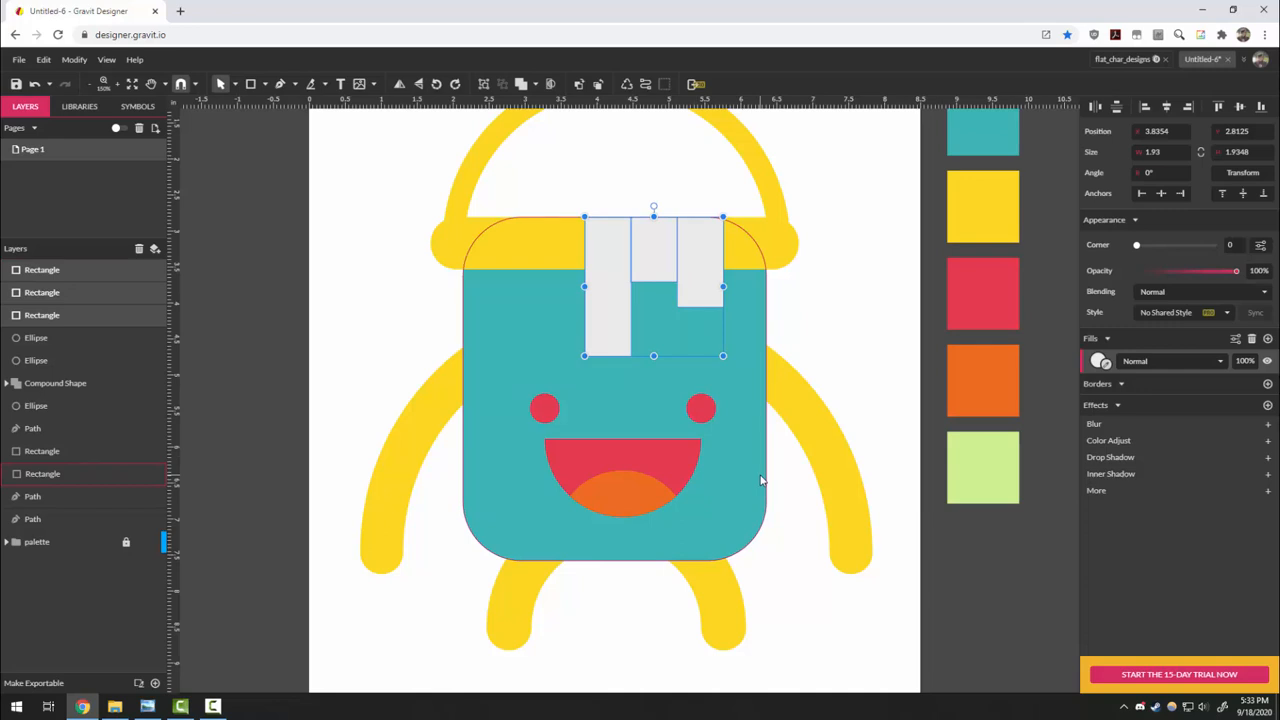
left_click(522, 85)
left_click(862, 341)
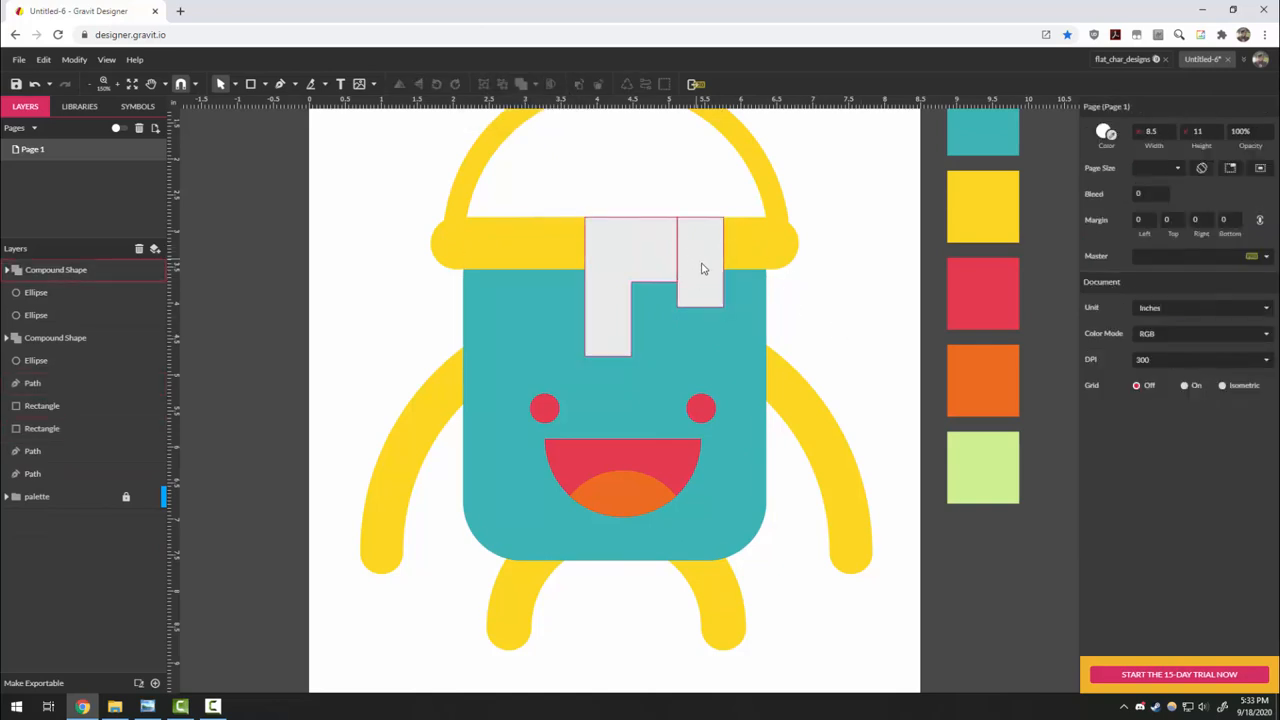
key("ctrl+z")
left_click(823, 331)
Nudge the right drip rectangle slightly left to overlap the middle one and unite all three into a compound shape.
left_click(695, 286)
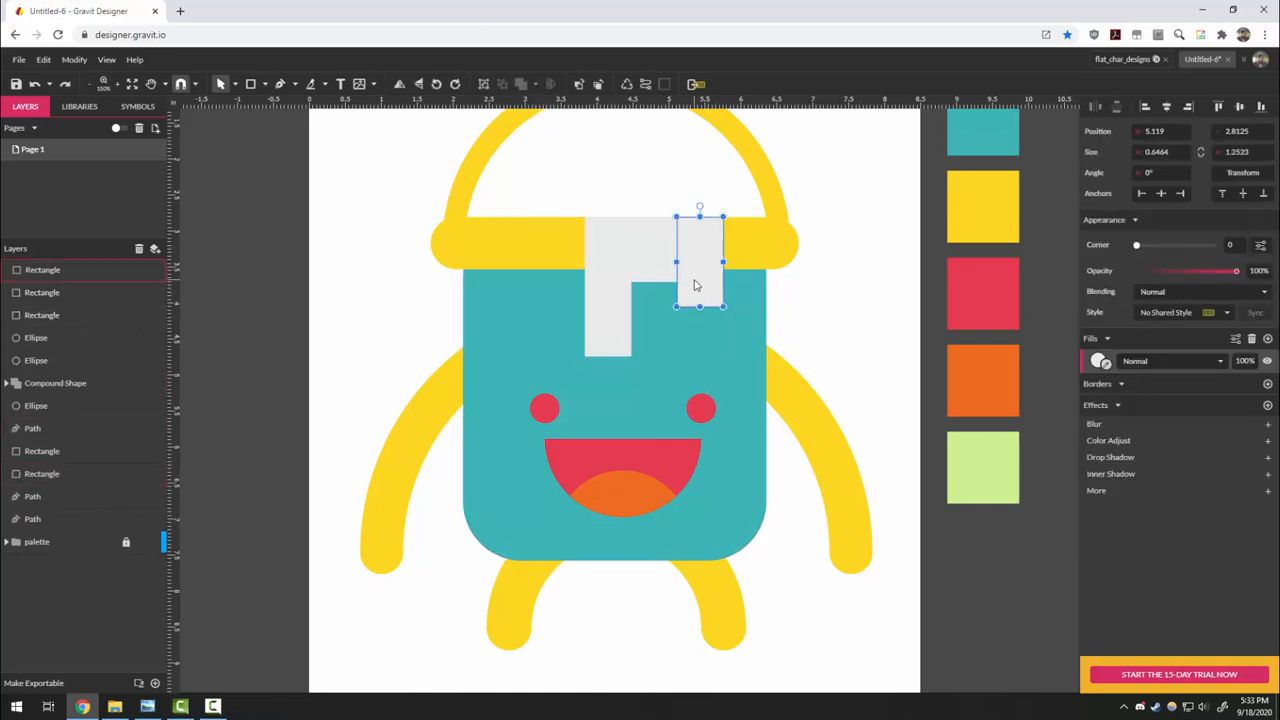
key("Left")
left_click(845, 332)
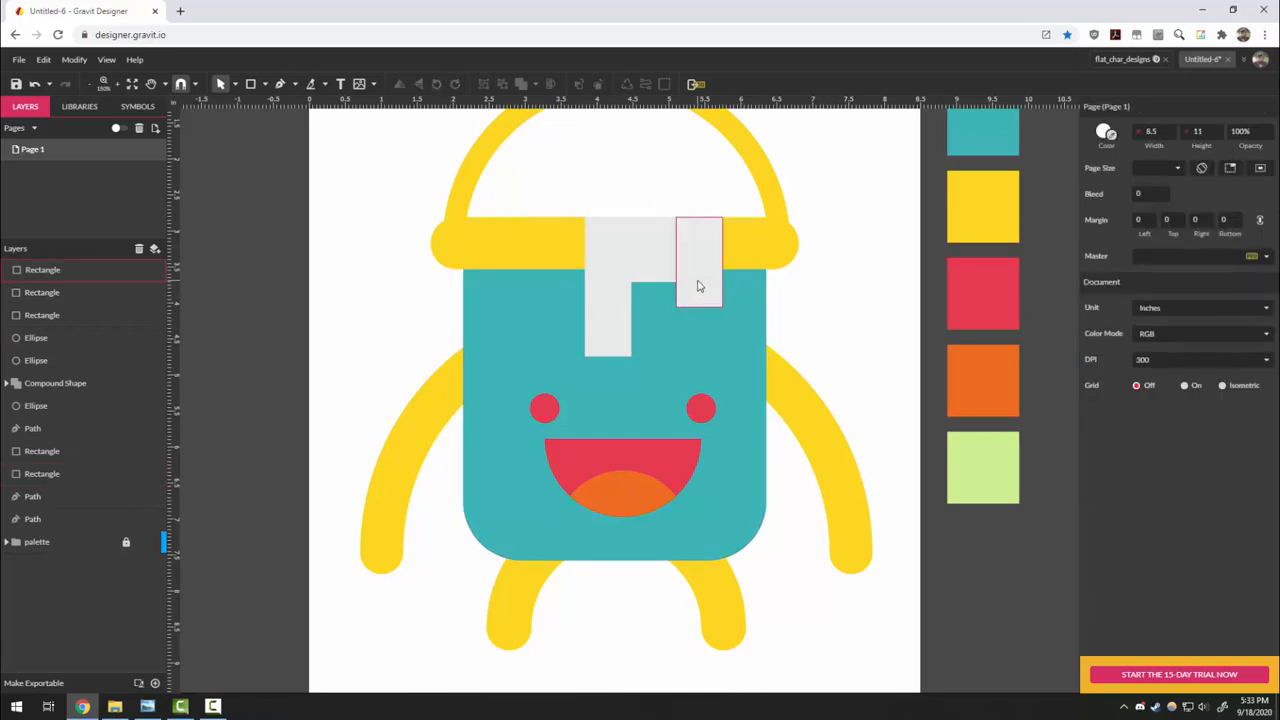
left_click(694, 286)
left_click(651, 263, "shift")
left_click(614, 257, "shift")
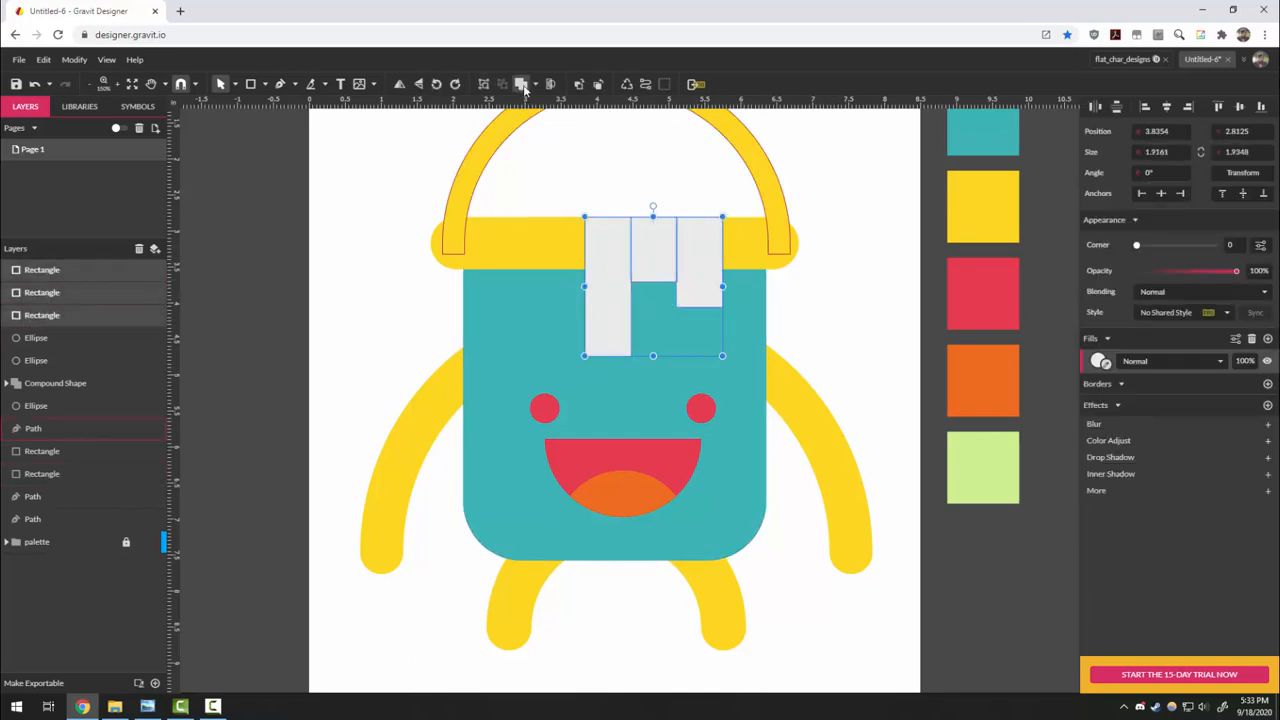
left_click(521, 84)
left_click(858, 342)
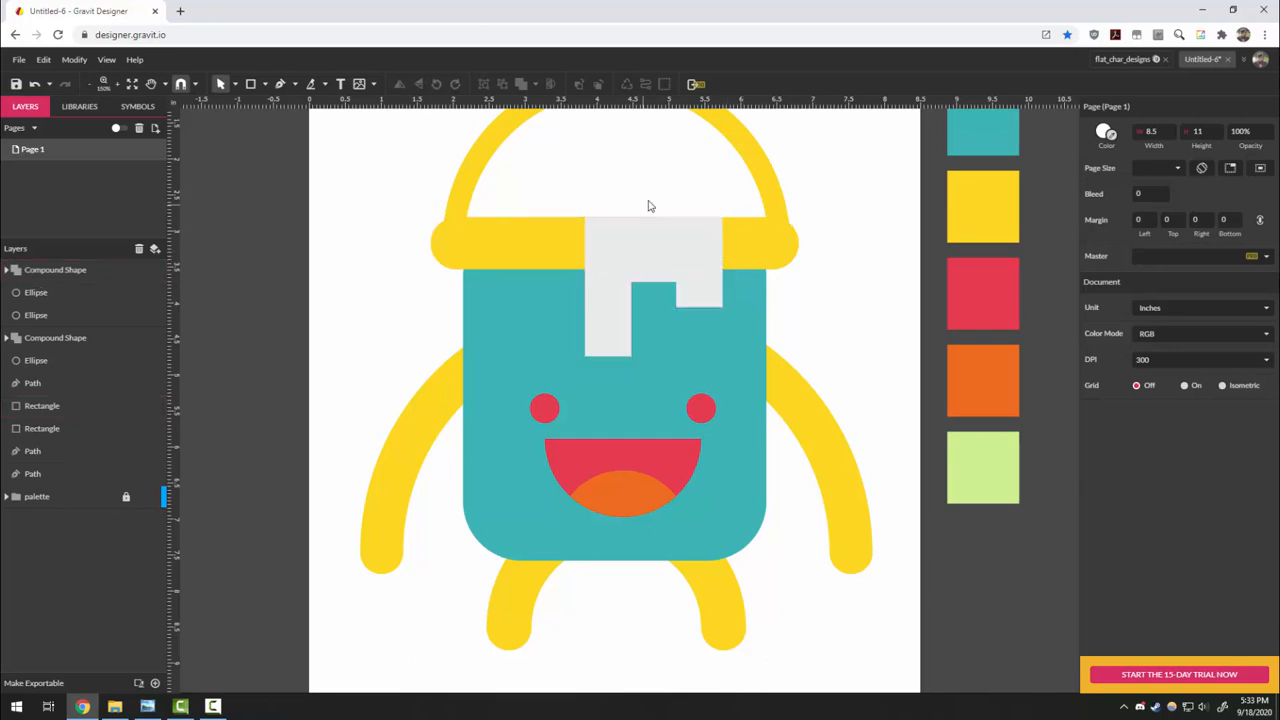
scroll(641, 202, "up", 1)
scroll(655, 332, "up", 4)
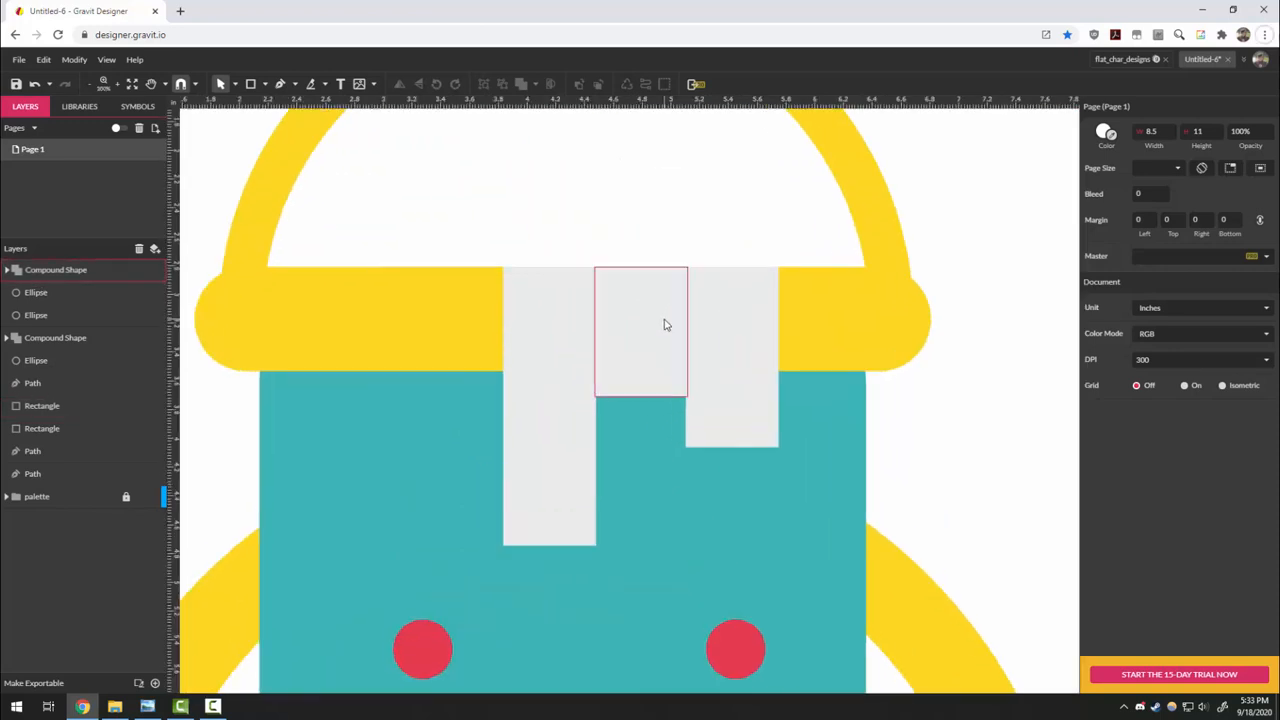
left_click(564, 414)
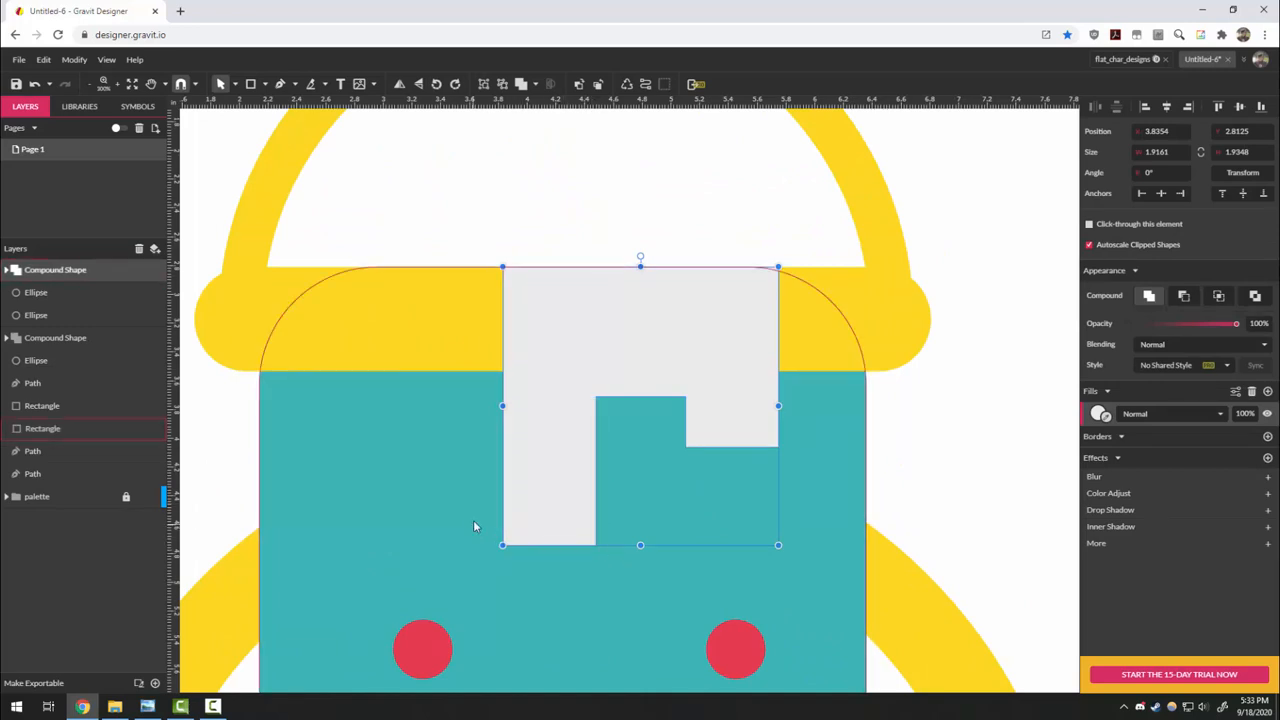
left_click(244, 86)
left_click(270, 123)
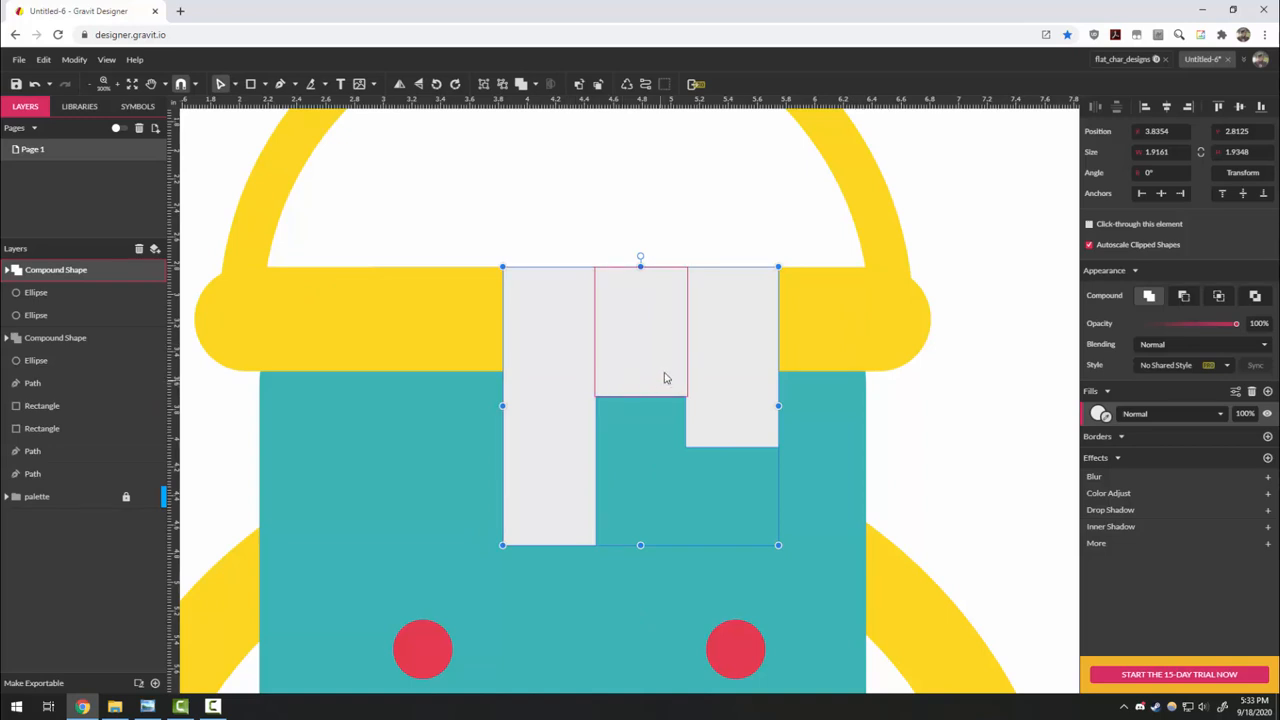
left_click(665, 378)
left_click(706, 383)
left_click(572, 360)
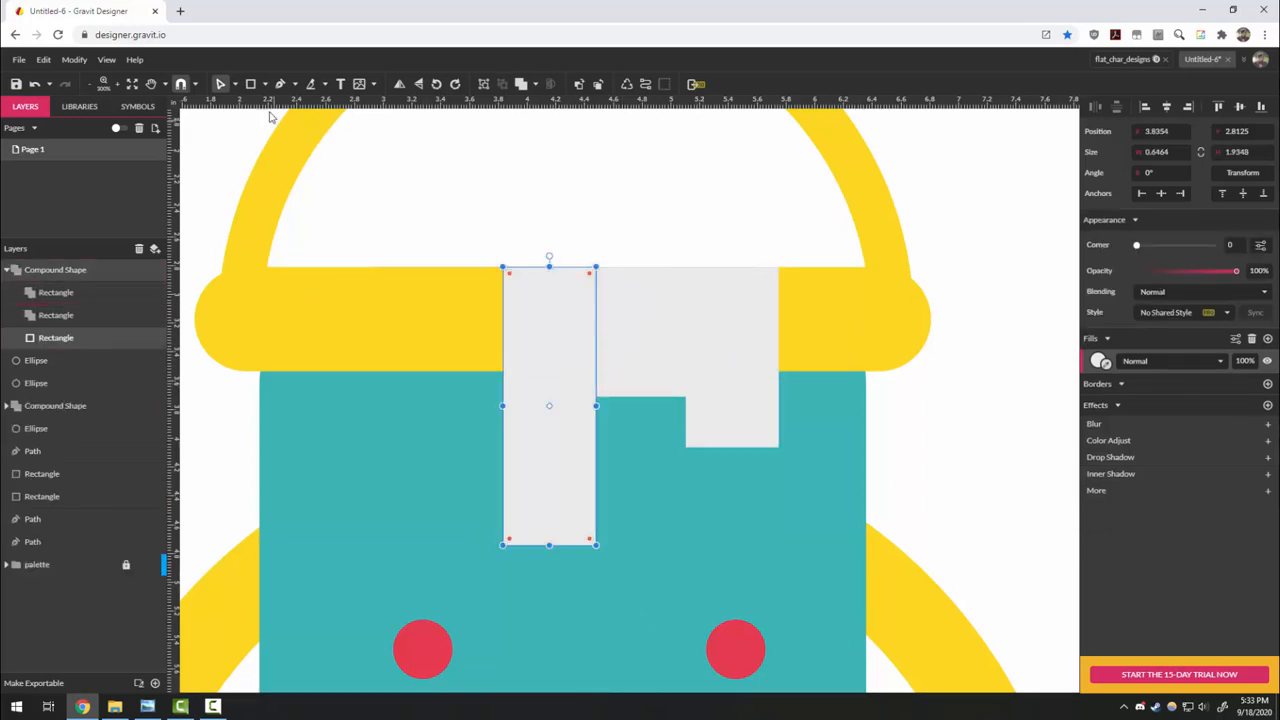
left_click(234, 84)
left_click(246, 104)
left_click(982, 399)
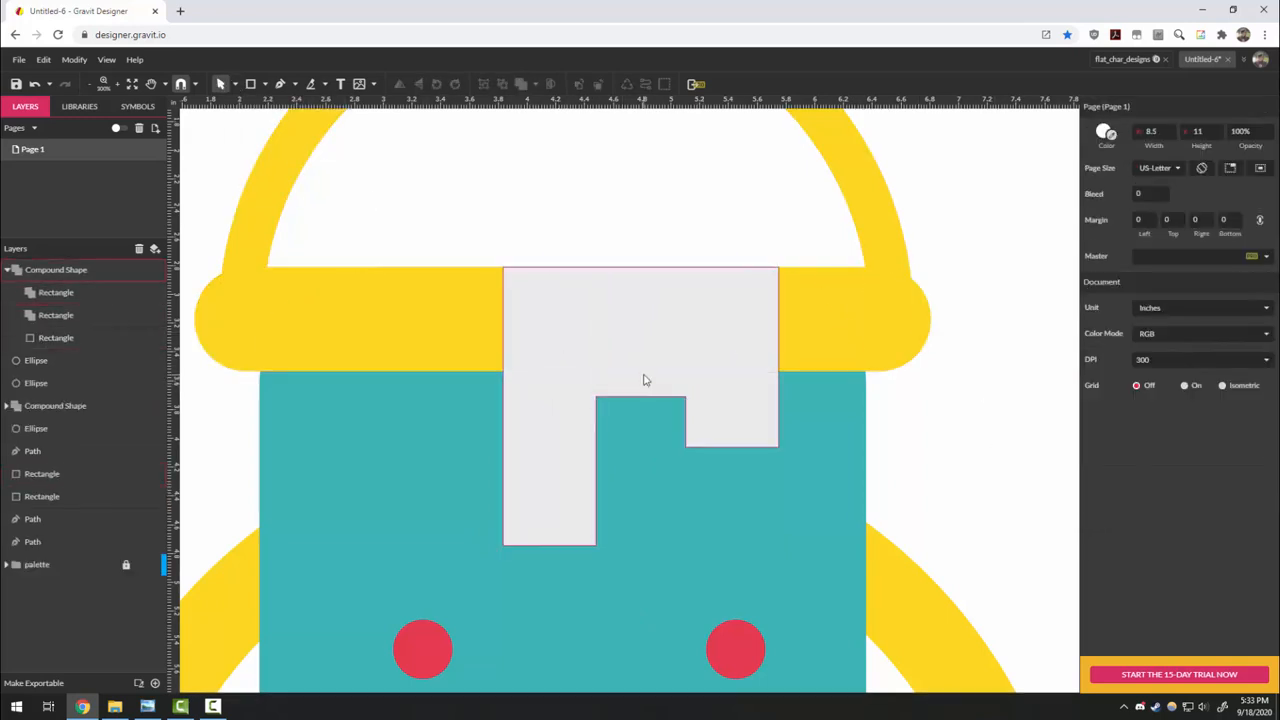
Convert the united drip compound shape into a single path.
left_click(644, 380)
right_click(629, 355)
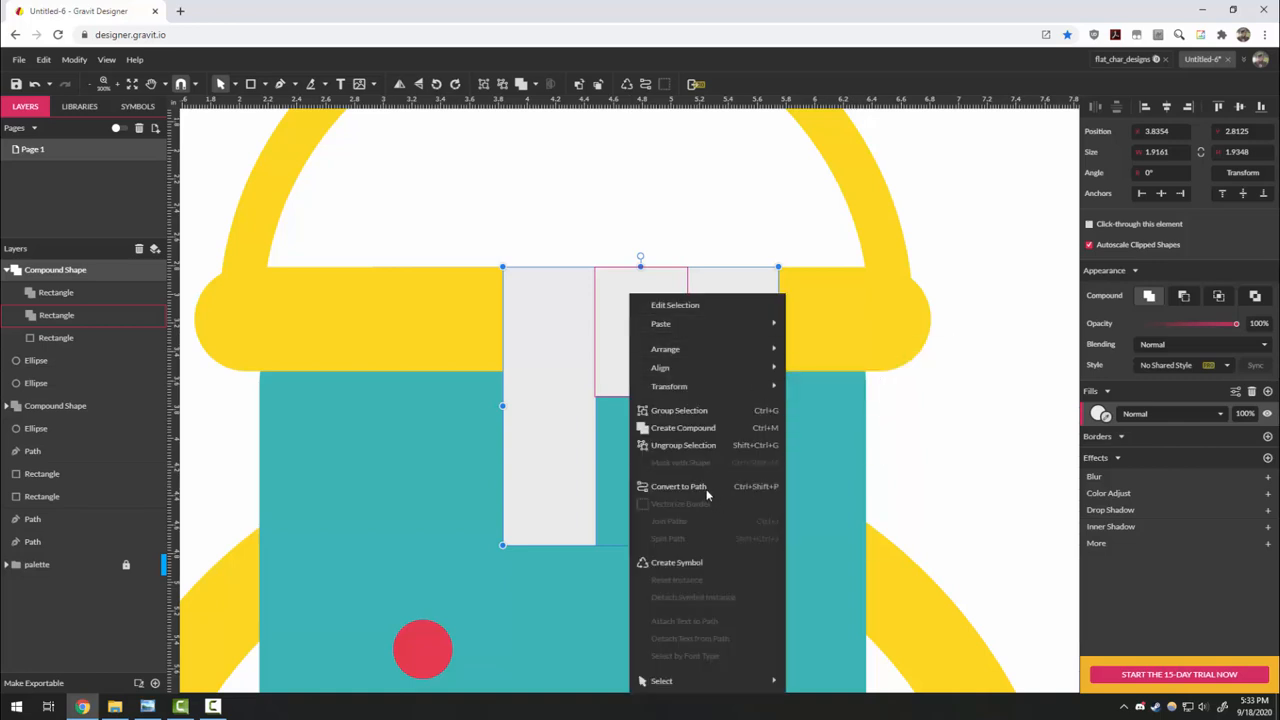
left_click(679, 487)
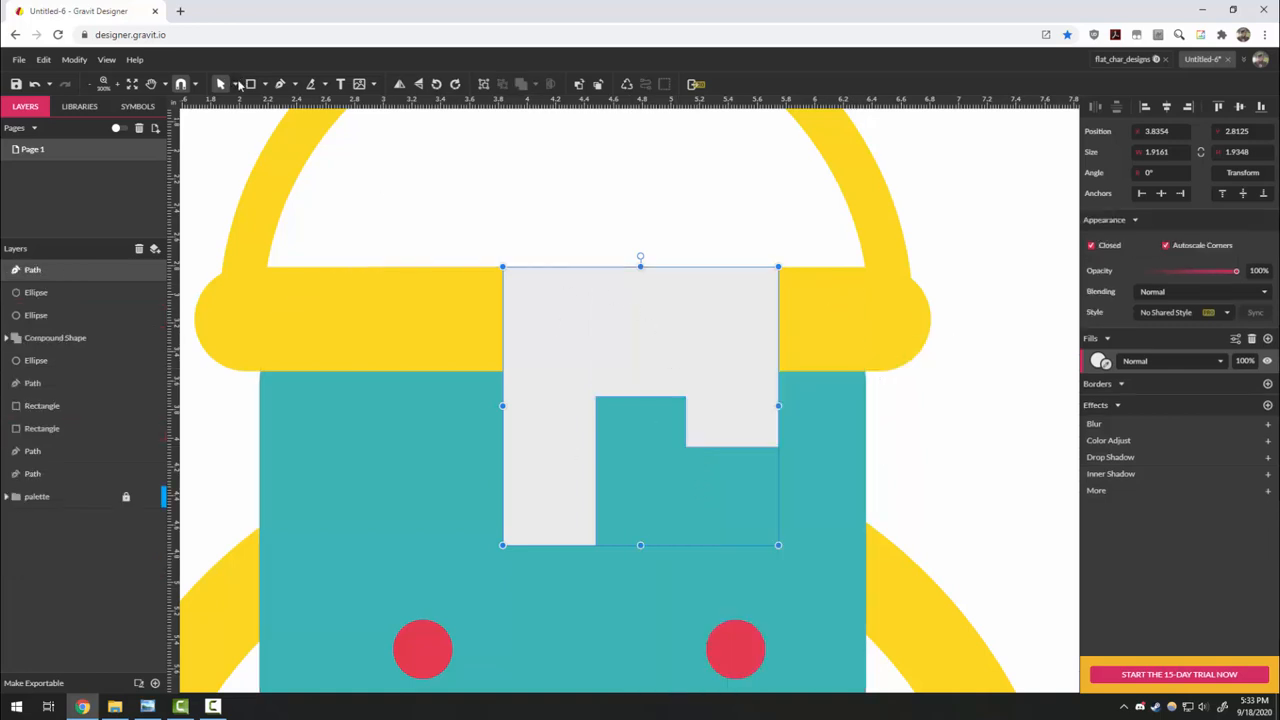
Delete the two redundant middle anchor points on the upper edge of the drip path.
left_click(255, 122)
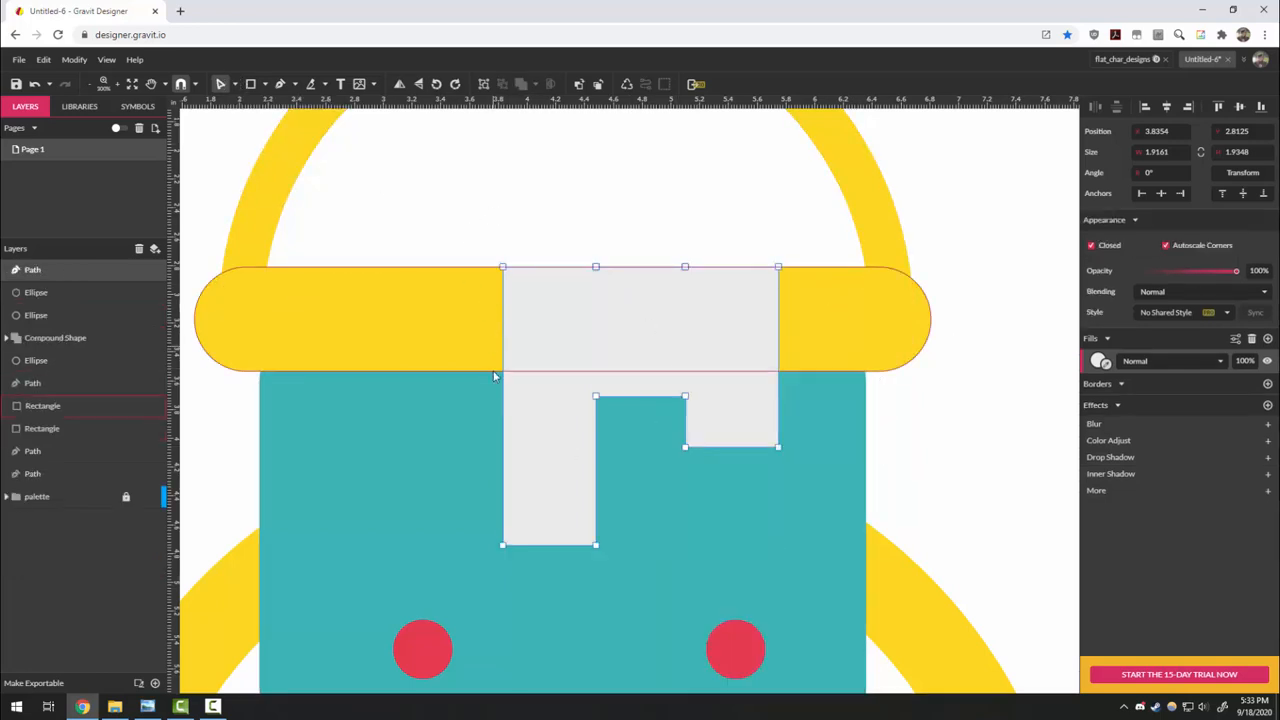
left_click(596, 269)
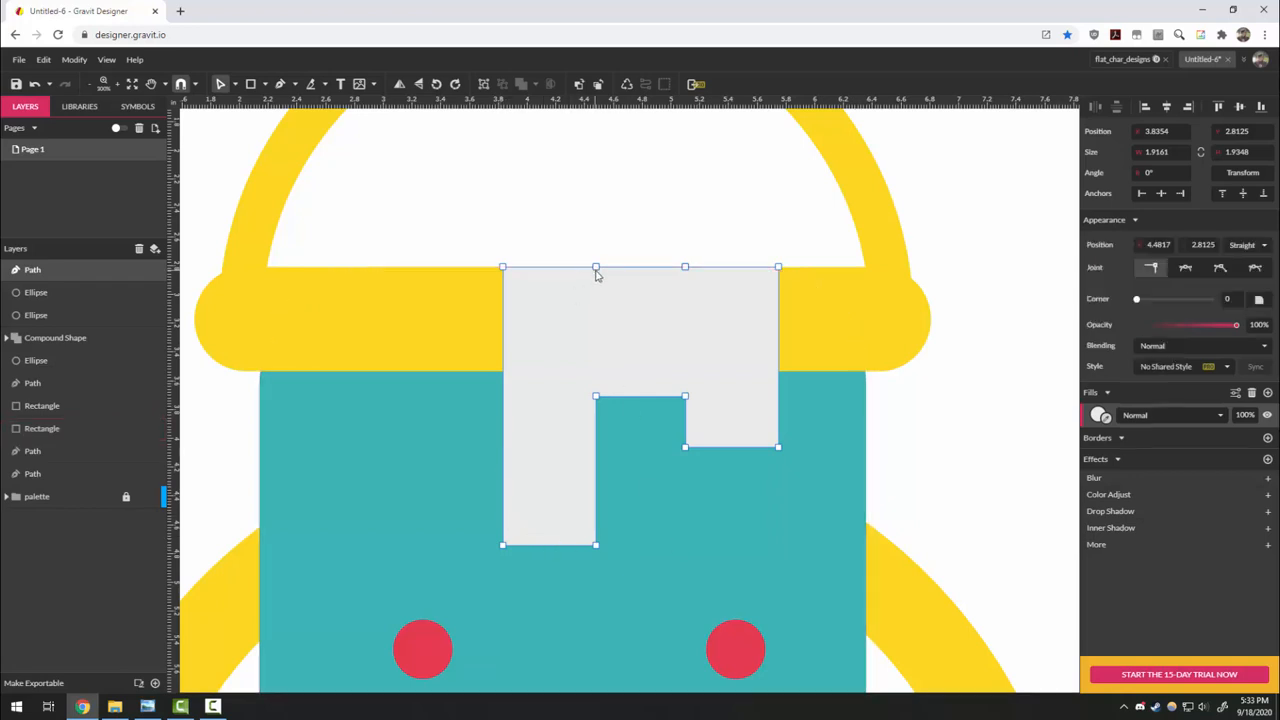
key("Delete")
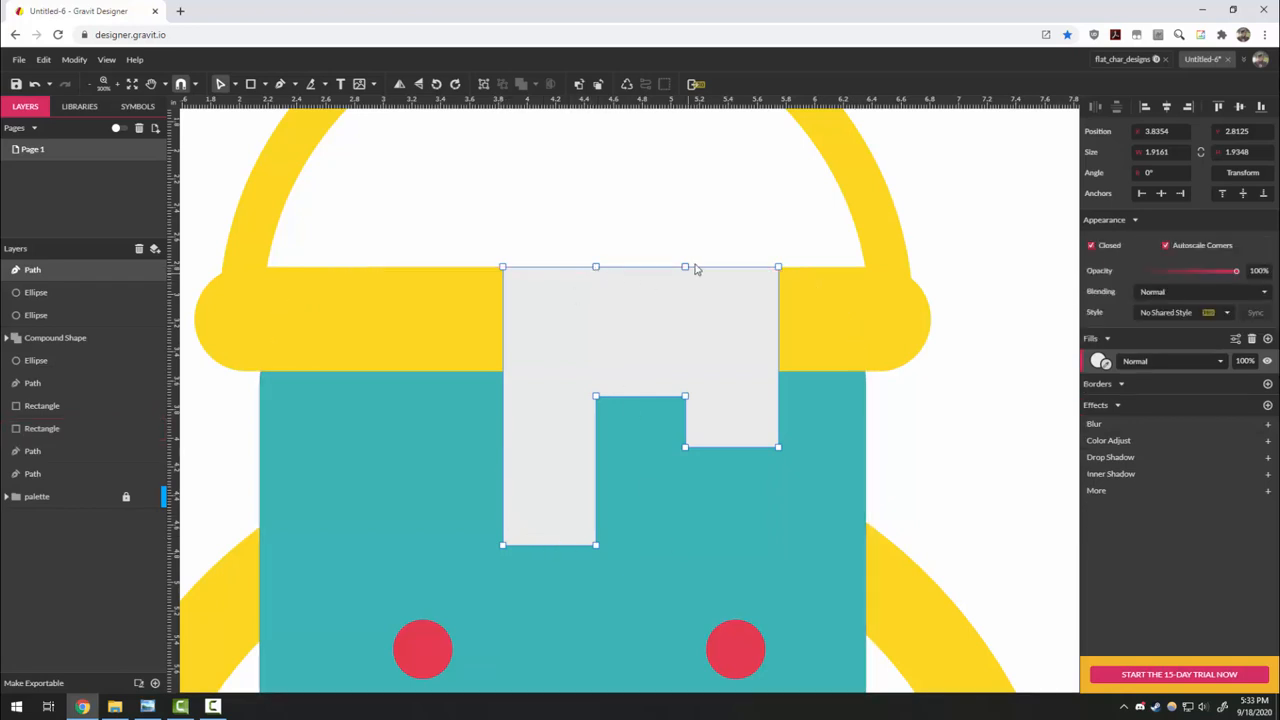
left_click(686, 268)
key("Delete")
left_click(596, 269)
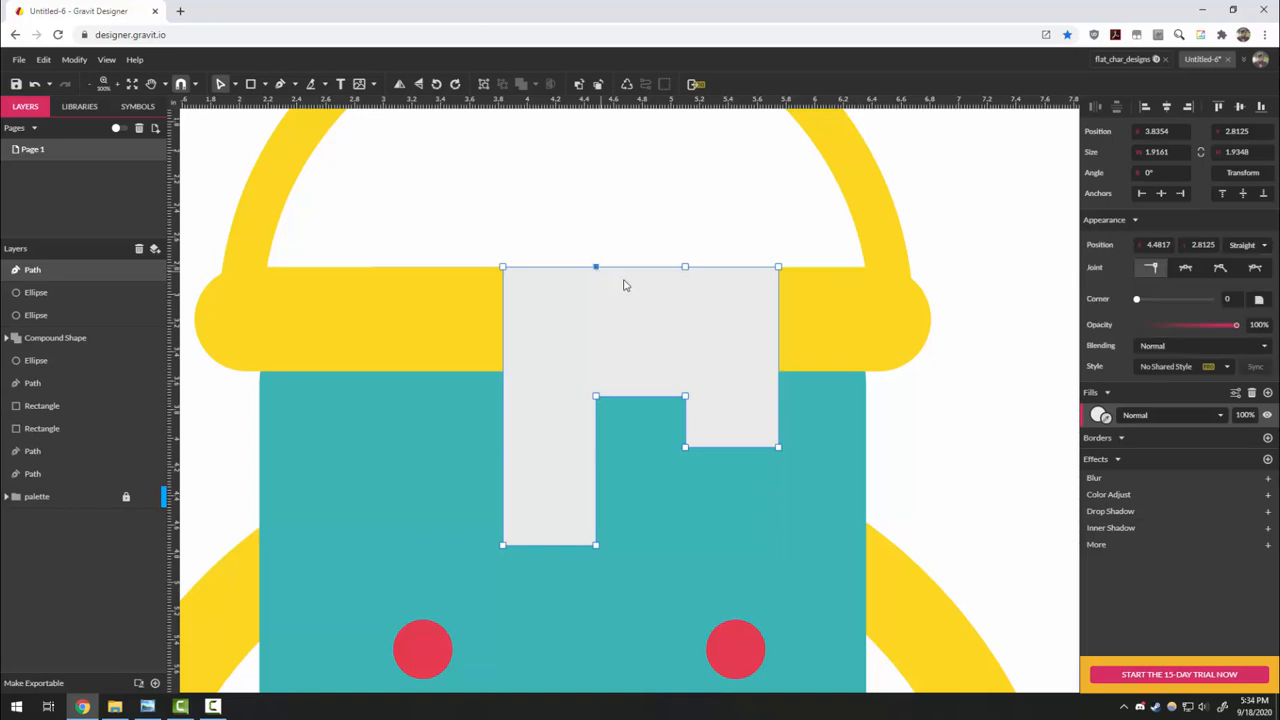
key("Delete")
left_click(686, 269)
key("Delete")
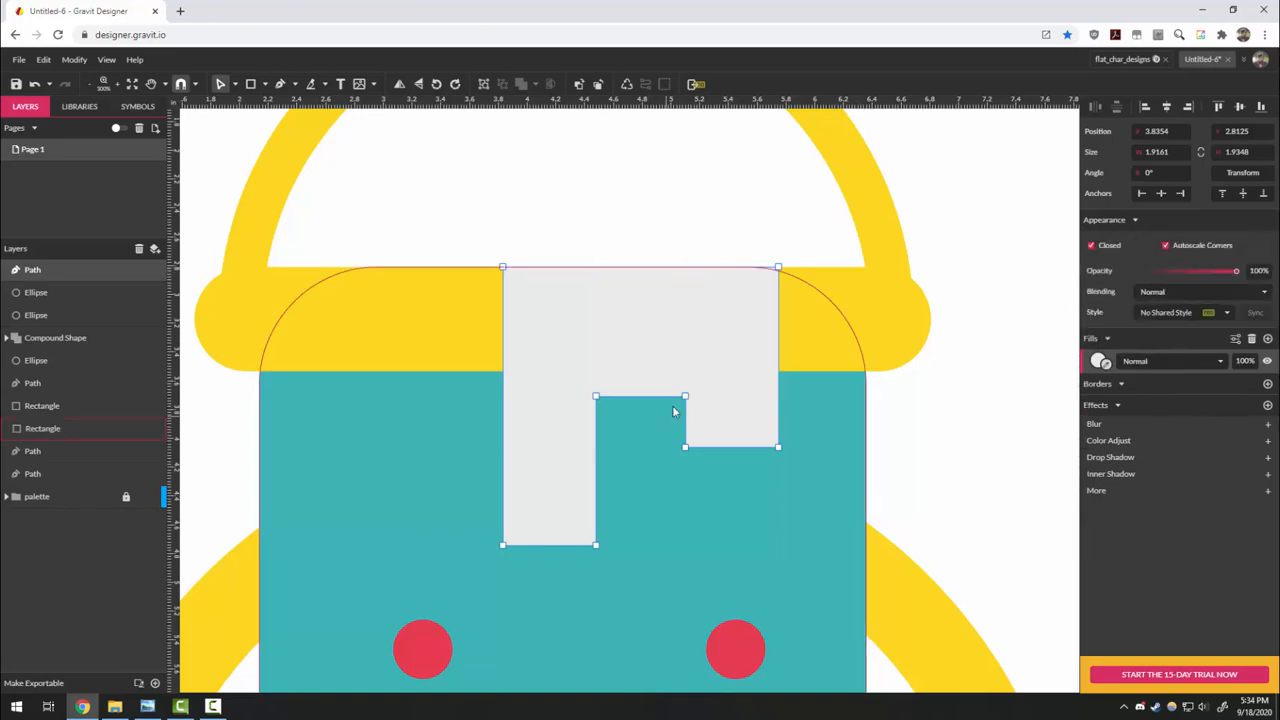
Try to move the inner corner point beside the shorter drip, and undo it.
left_click(686, 399)
left_click_drag(686, 399, 675, 435)
key("ctrl+z")
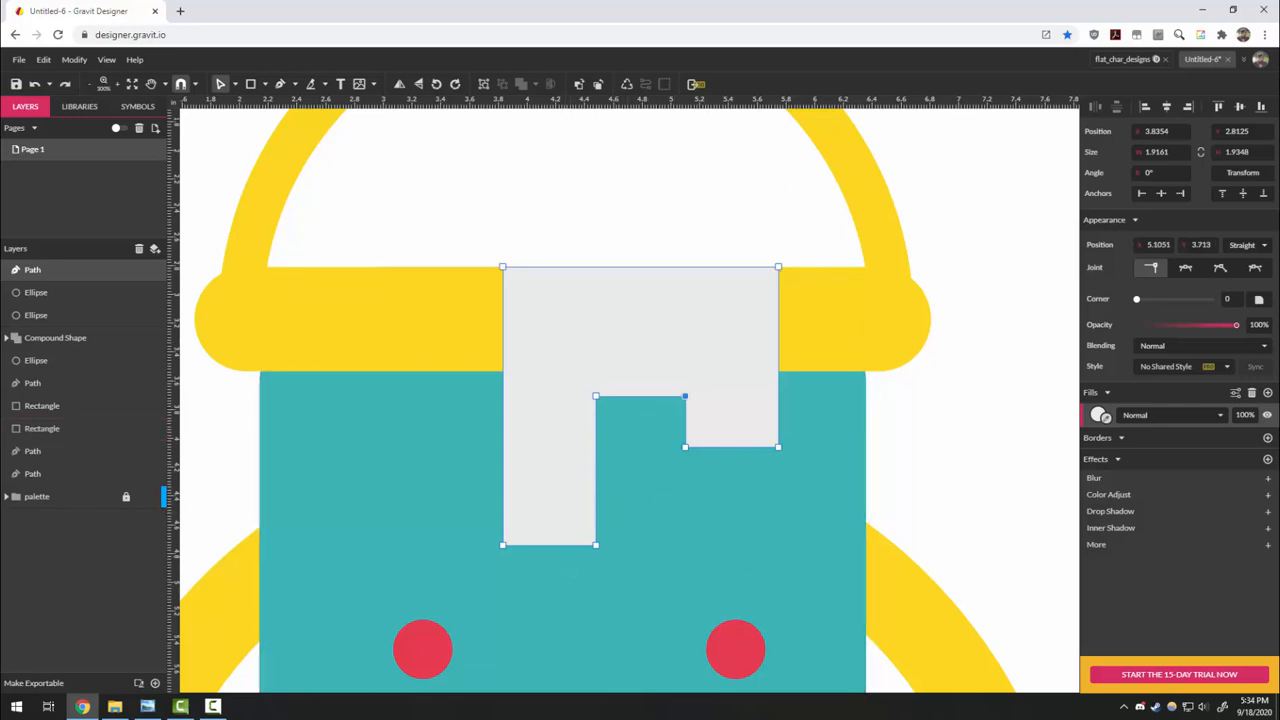
Check the drips in the flat_char_designs document and try different corner radii on the six lower points of the drip path.
left_click(1131, 61)
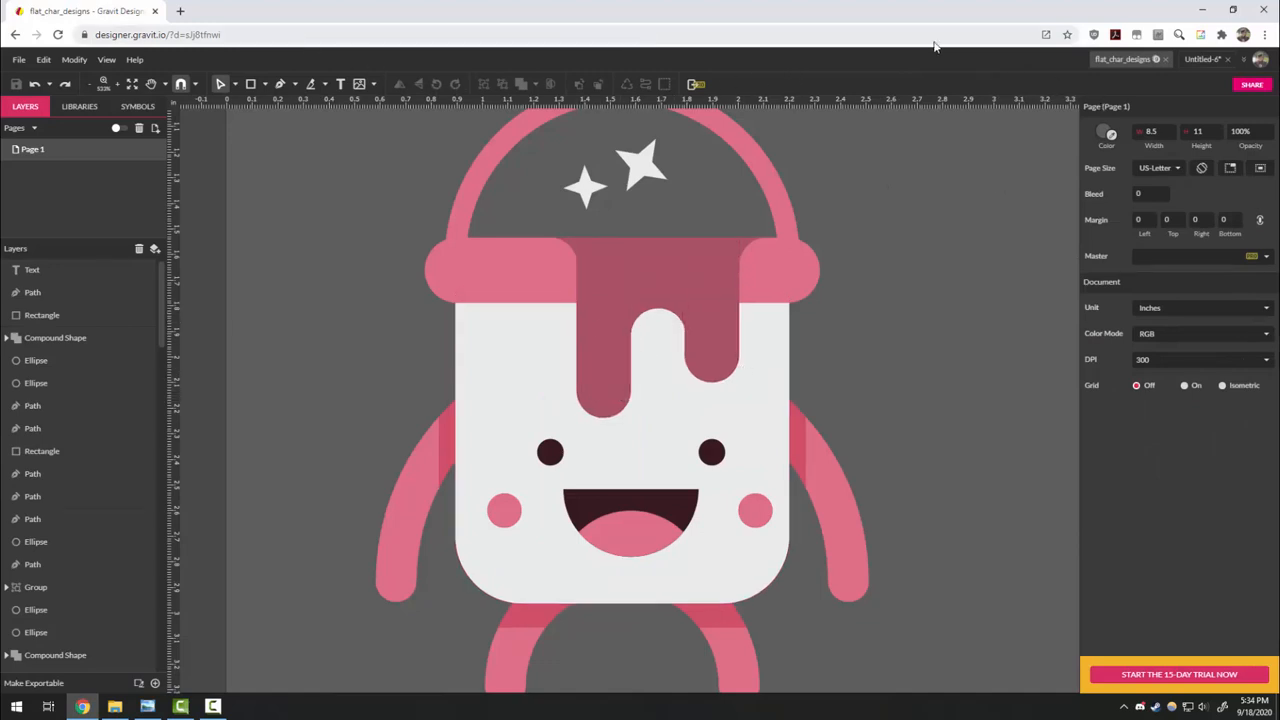
left_click(1196, 60)
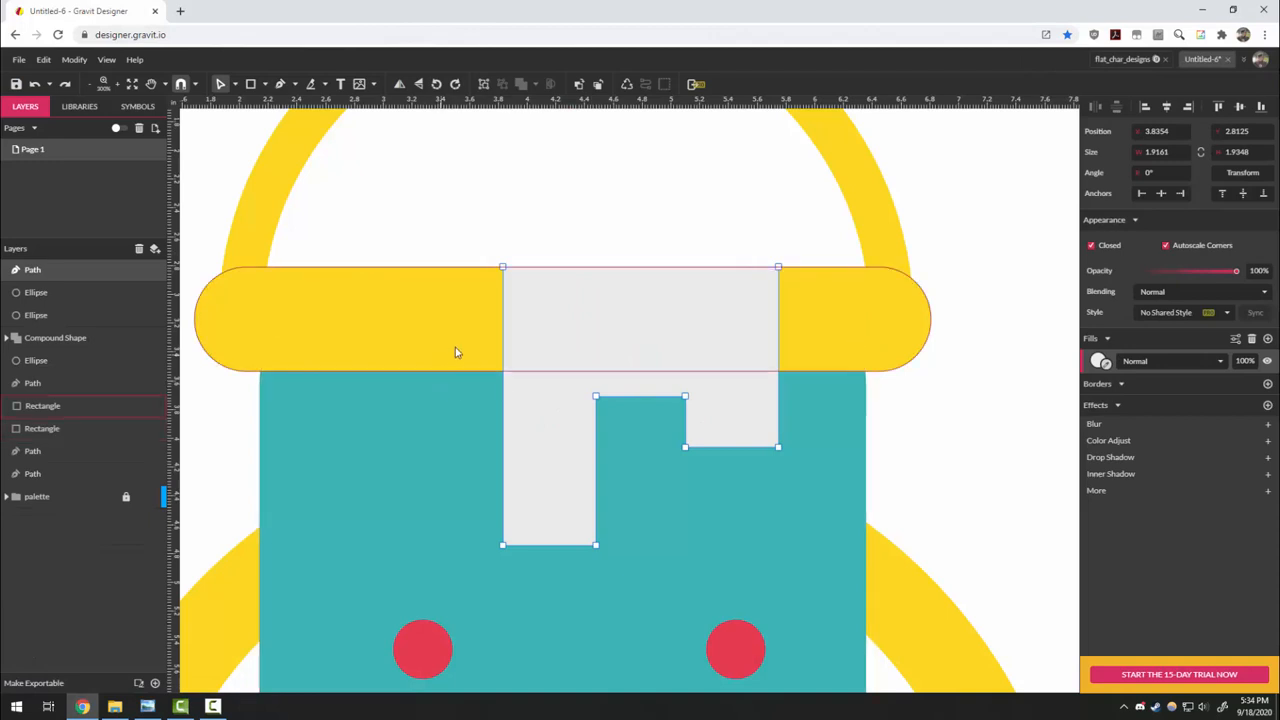
left_click_drag(480, 382, 819, 598)
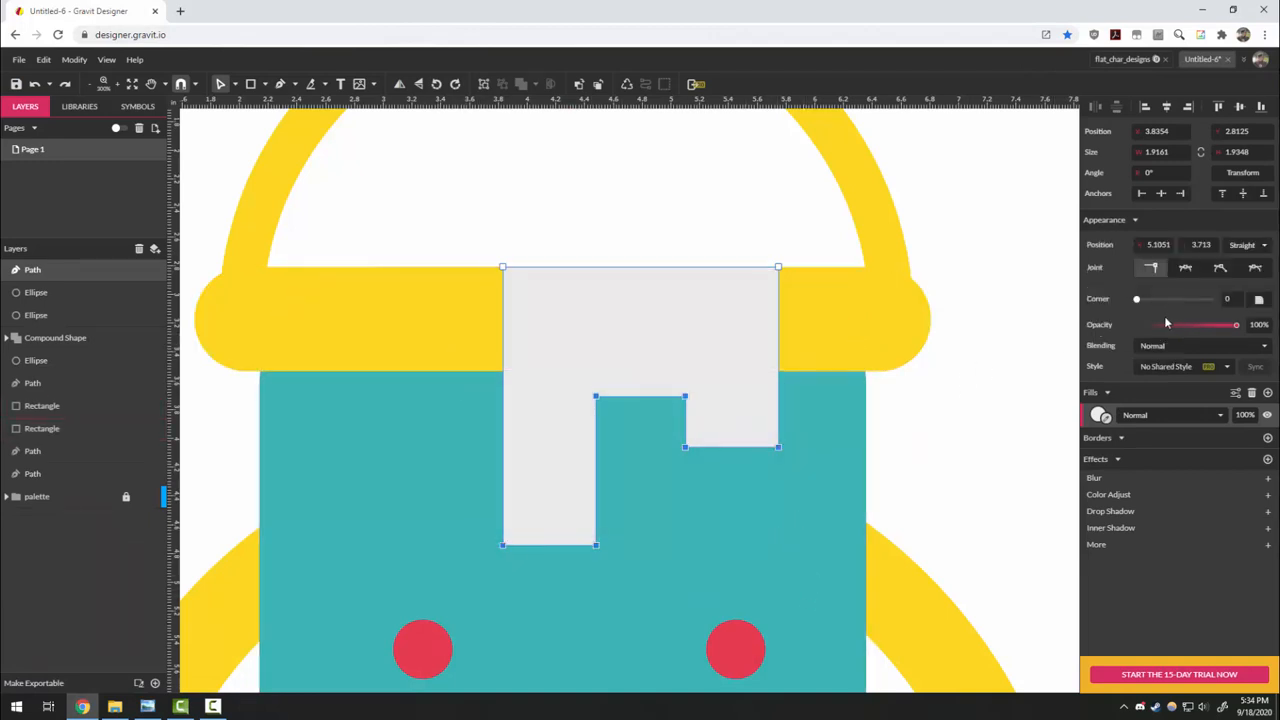
left_click(1232, 300)
scroll(1235, 298, "up", 9)
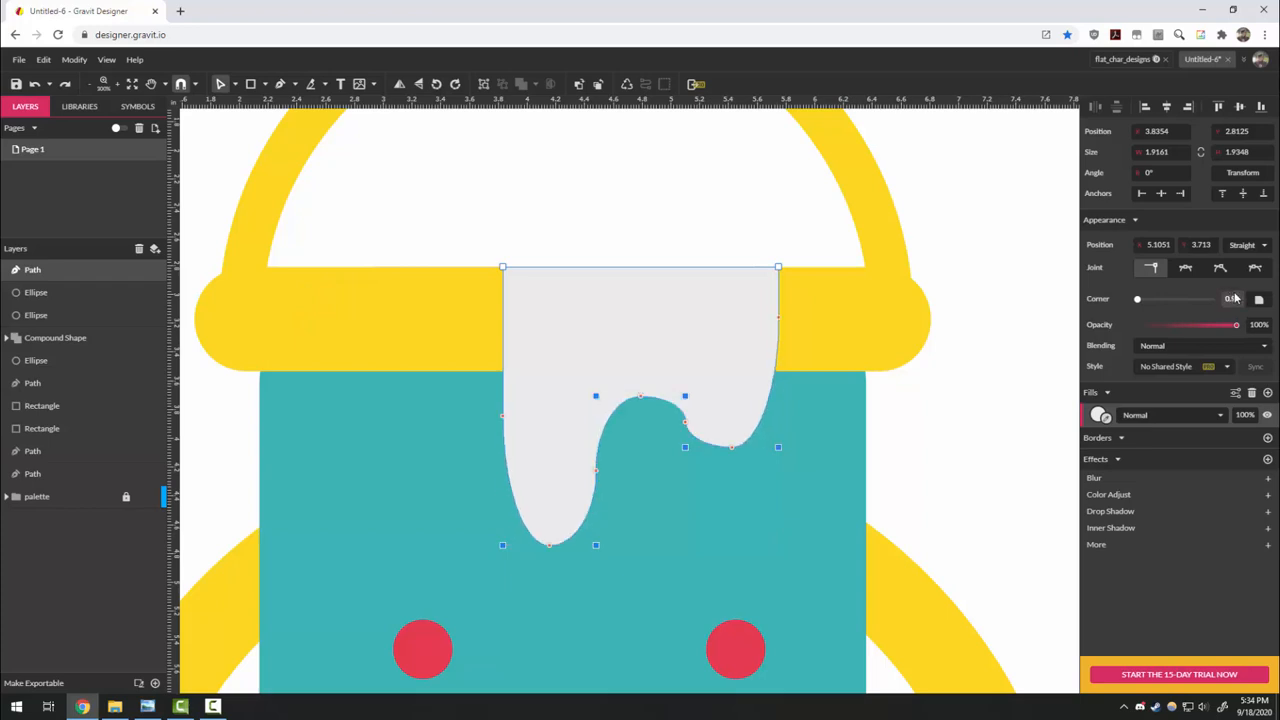
scroll(1235, 298, "down", 9)
scroll(1235, 300, "up", 2)
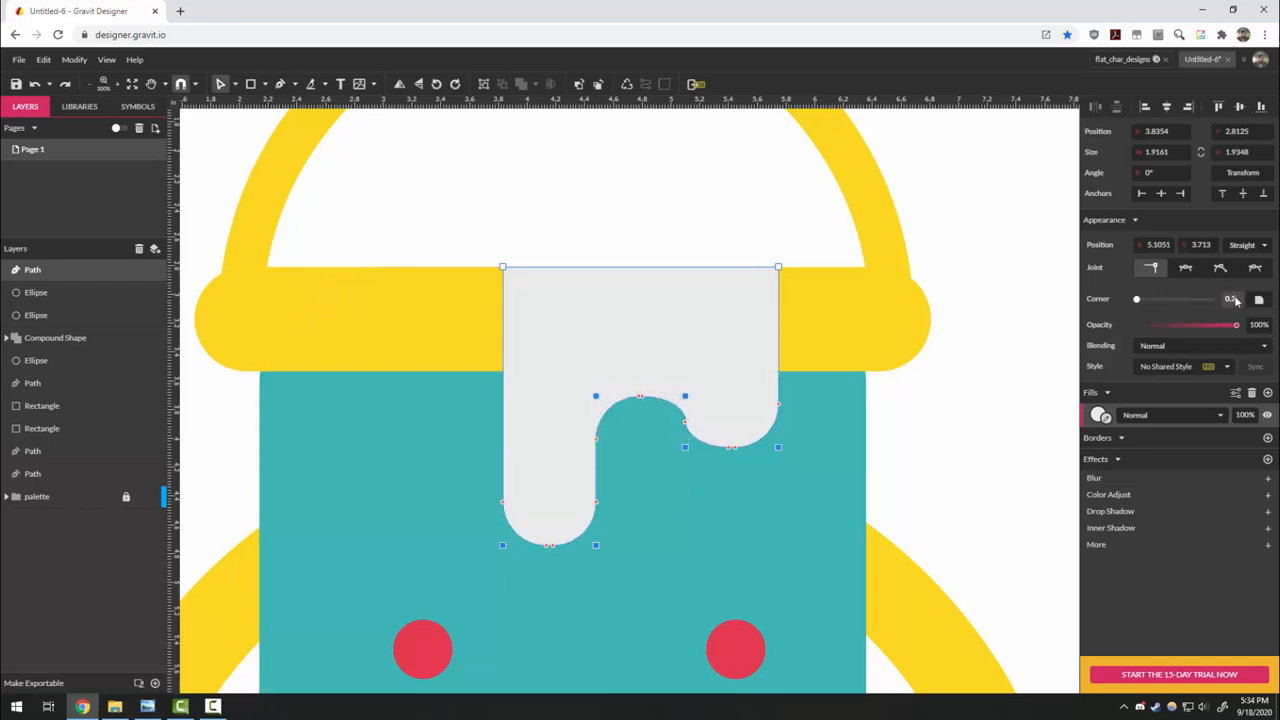
scroll(1235, 300, "up", 1)
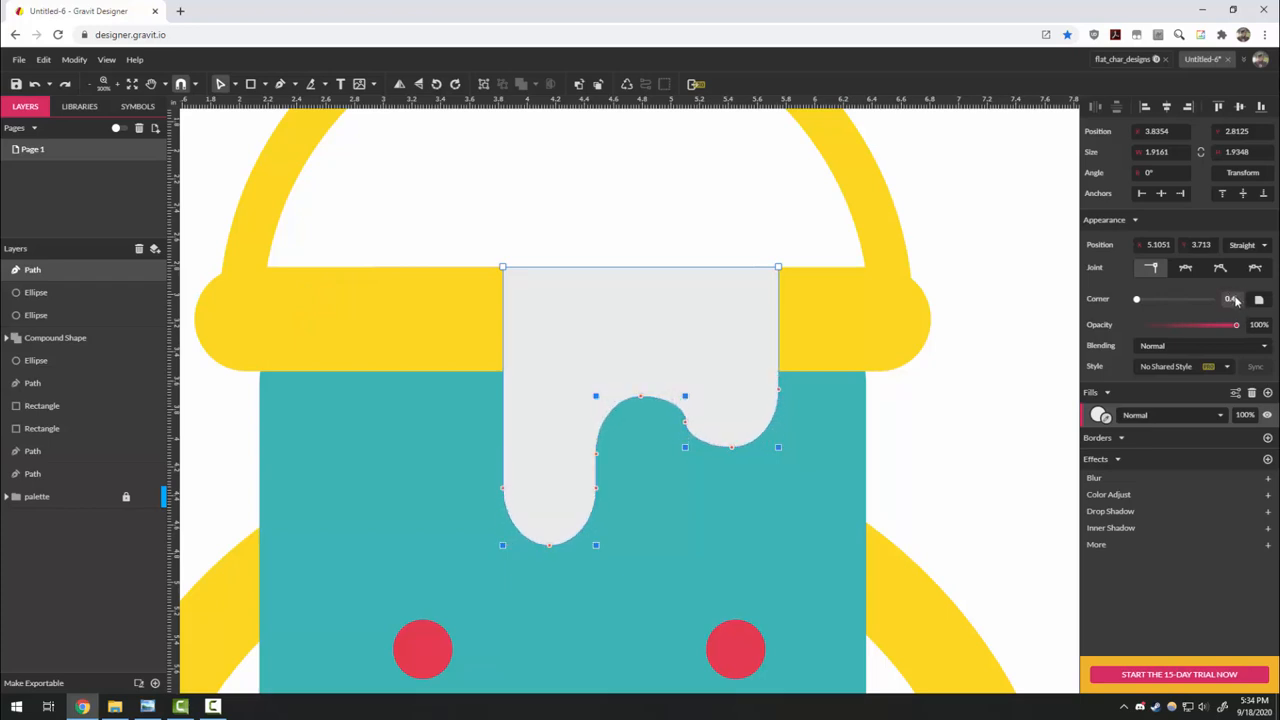
scroll(1235, 300, "down", 2)
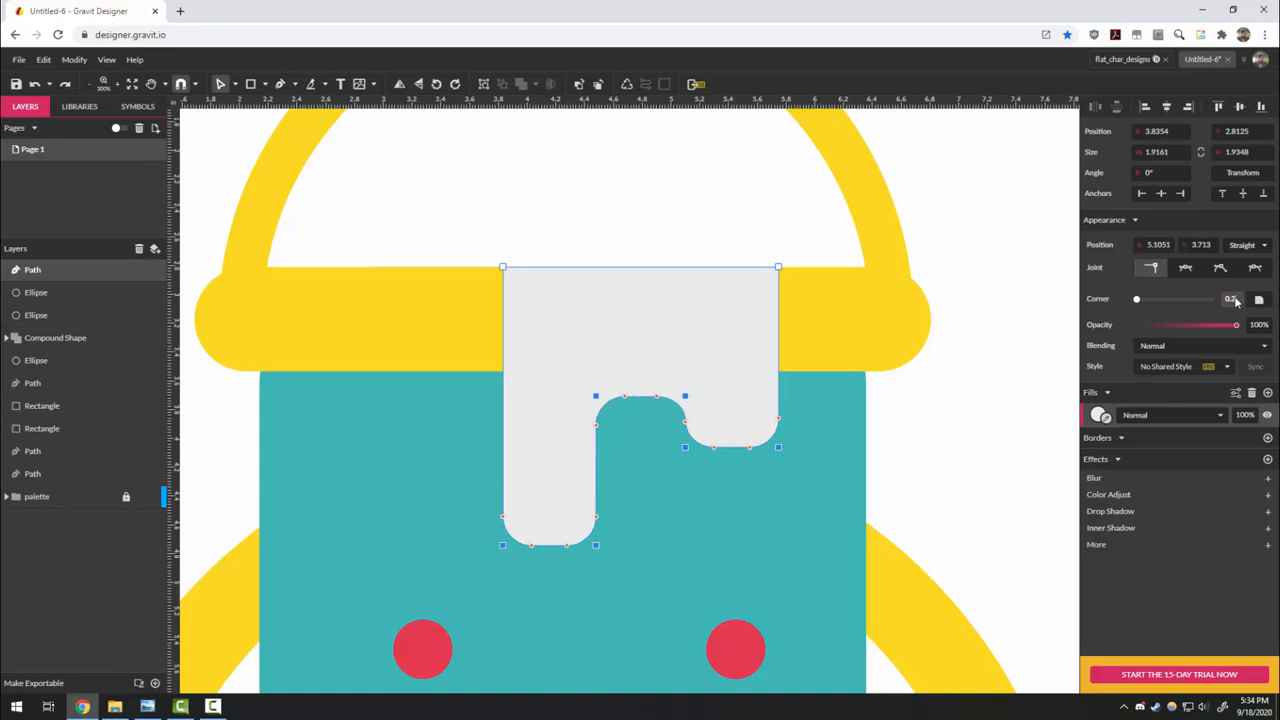
Try further corner radii up to about 0.6 on the drip path's lower points and reset them to 0.
left_click(991, 492)
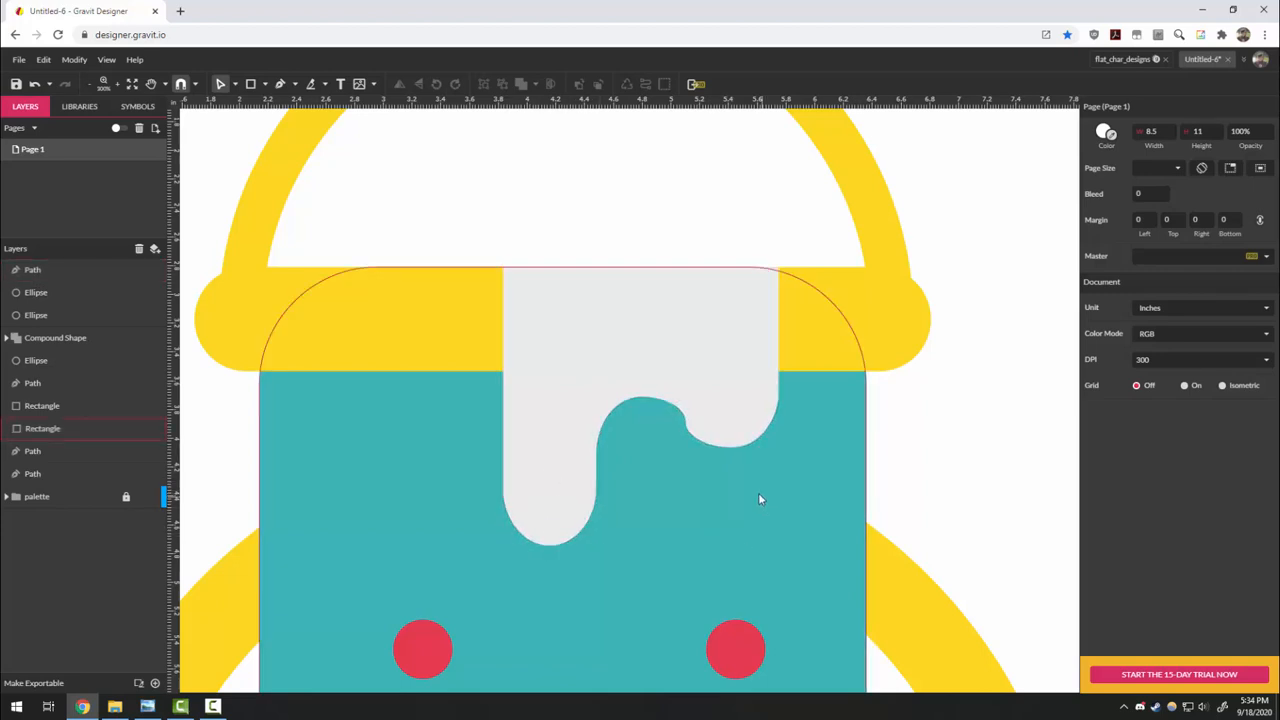
left_click(724, 437)
key("ctrl+z")
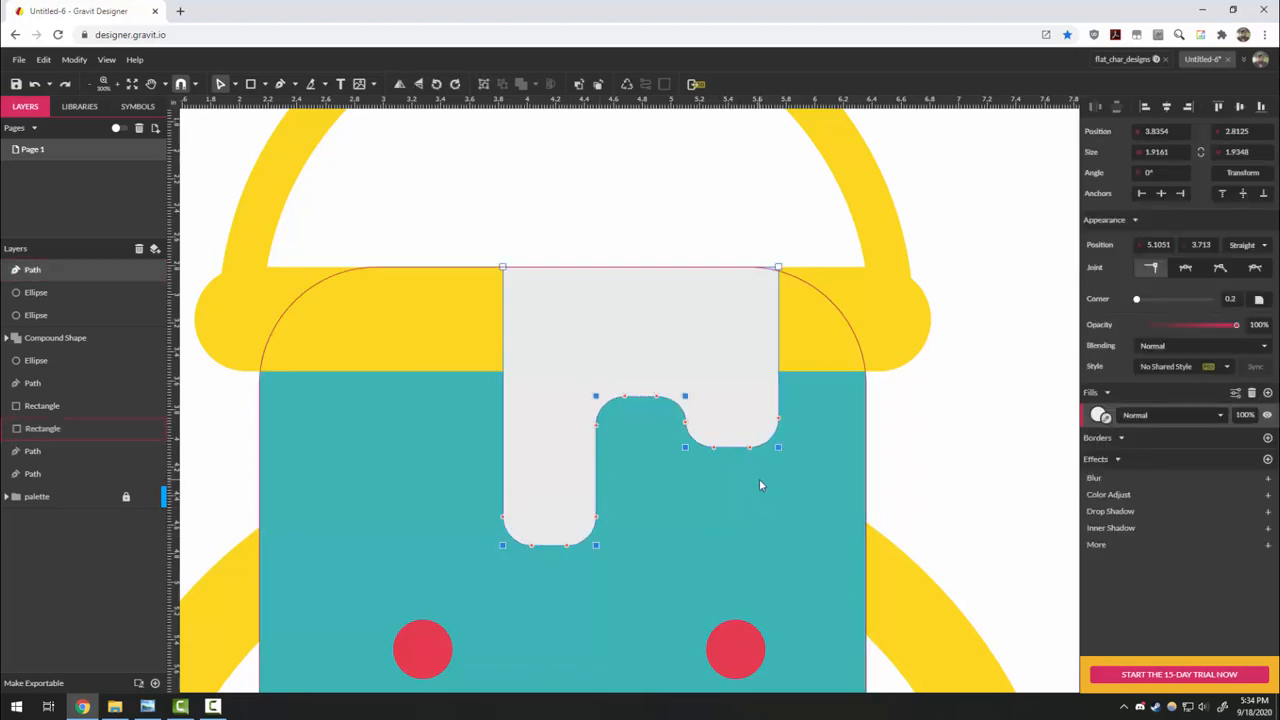
key("ctrl+shift+z")
key("ctrl+shift+z")
key("ctrl+z")
key("ctrl+z")
key("ctrl+z")
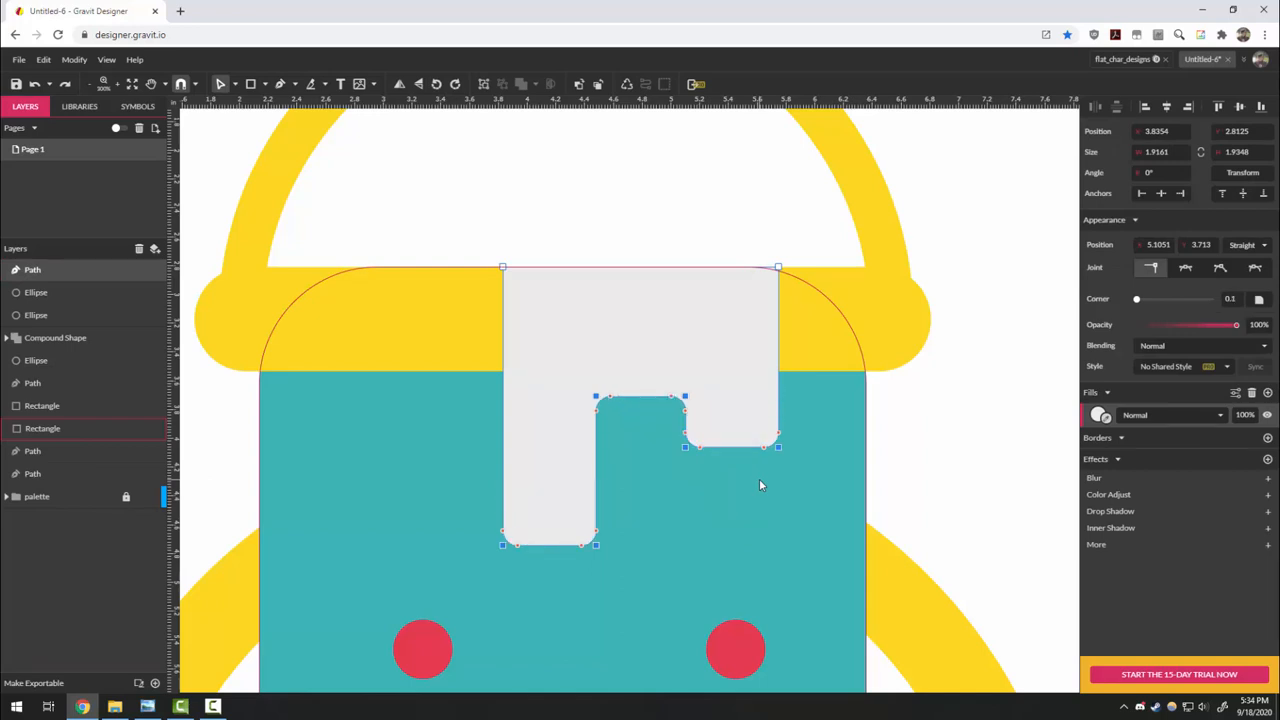
key("ctrl+shift+z")
key("ctrl+shift+z")
key("ctrl+shift+z")
key("Up")
key("Up")
key("Up")
key("Up")
key("Up")
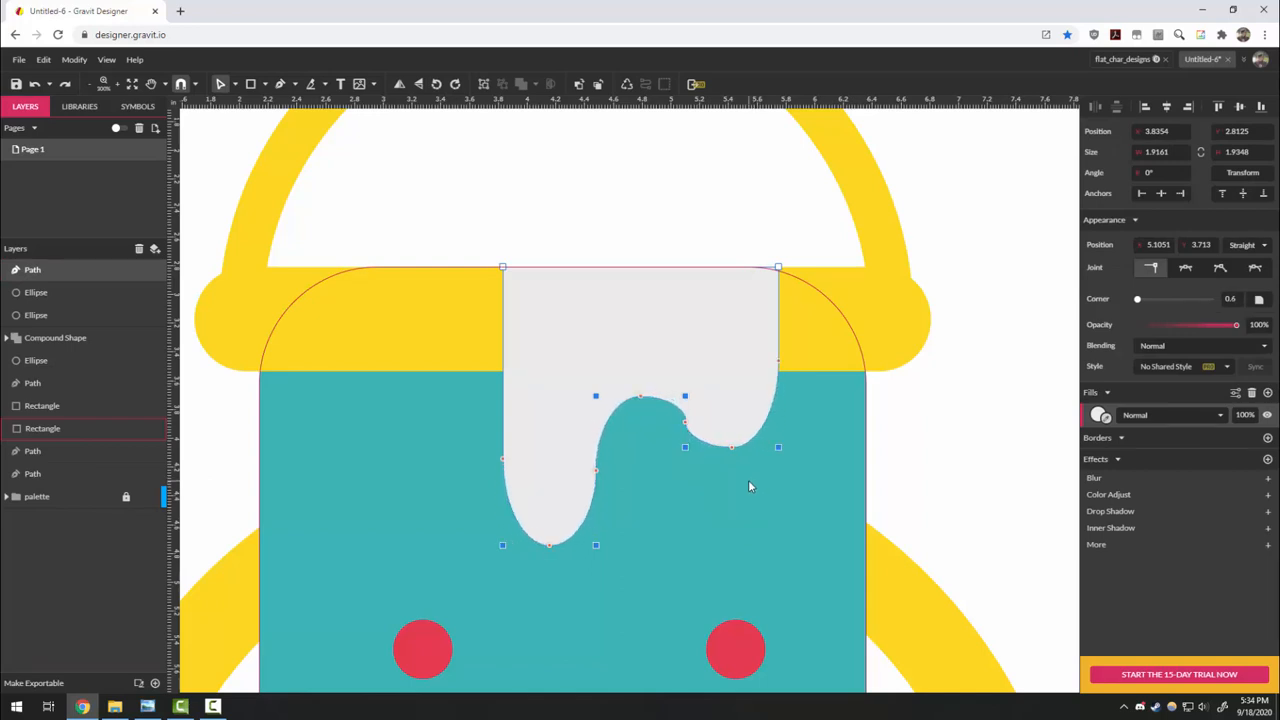
key("Down")
key("Down")
key("Down")
key("Down")
key("Down")
key("Down")
key("Down")
key("Down")
key("Down")
left_click(951, 446)
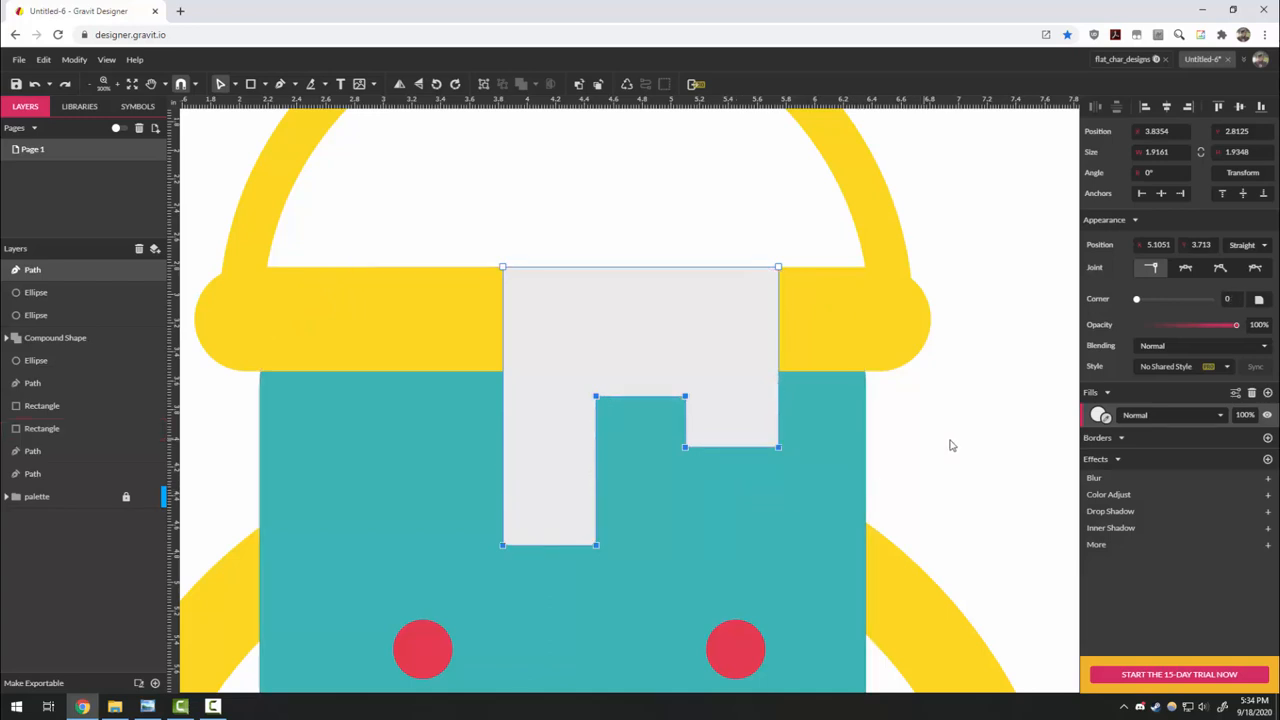
Draw a circle about 0.65 in wide at the end of each drip and one about 0.63 in wide in the gap between them.
left_click(253, 84)
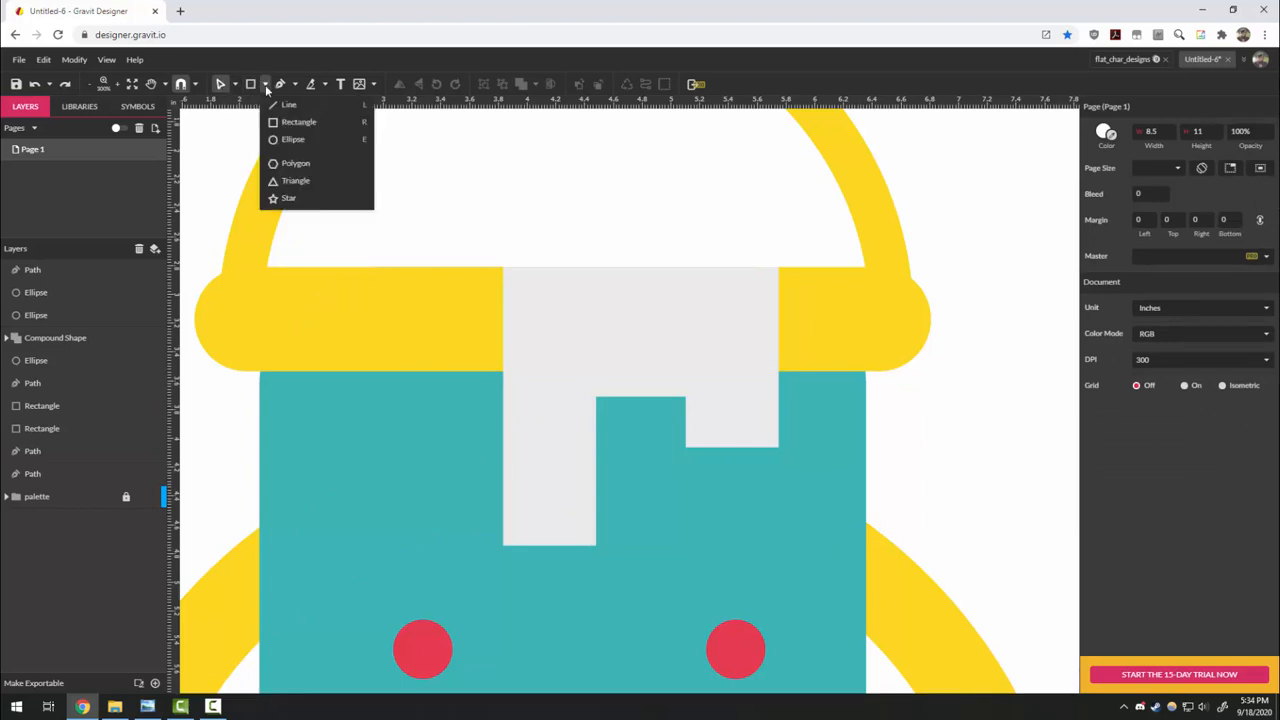
left_click(288, 137)
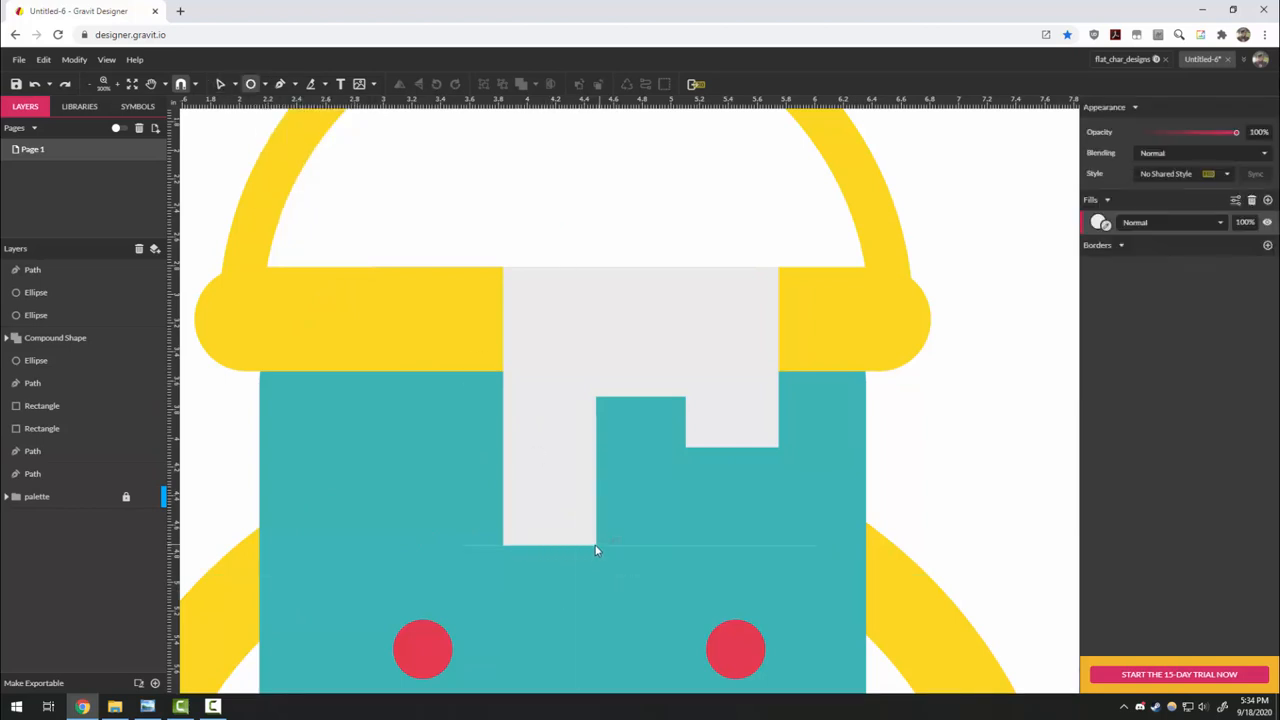
left_click_drag(548, 490, 593, 461)
left_click_drag(594, 530, 740, 455)
mouse_move(779, 494)
left_mouse_down()
mouse_move(738, 463)
mouse_move(779, 497)
left_mouse_up()
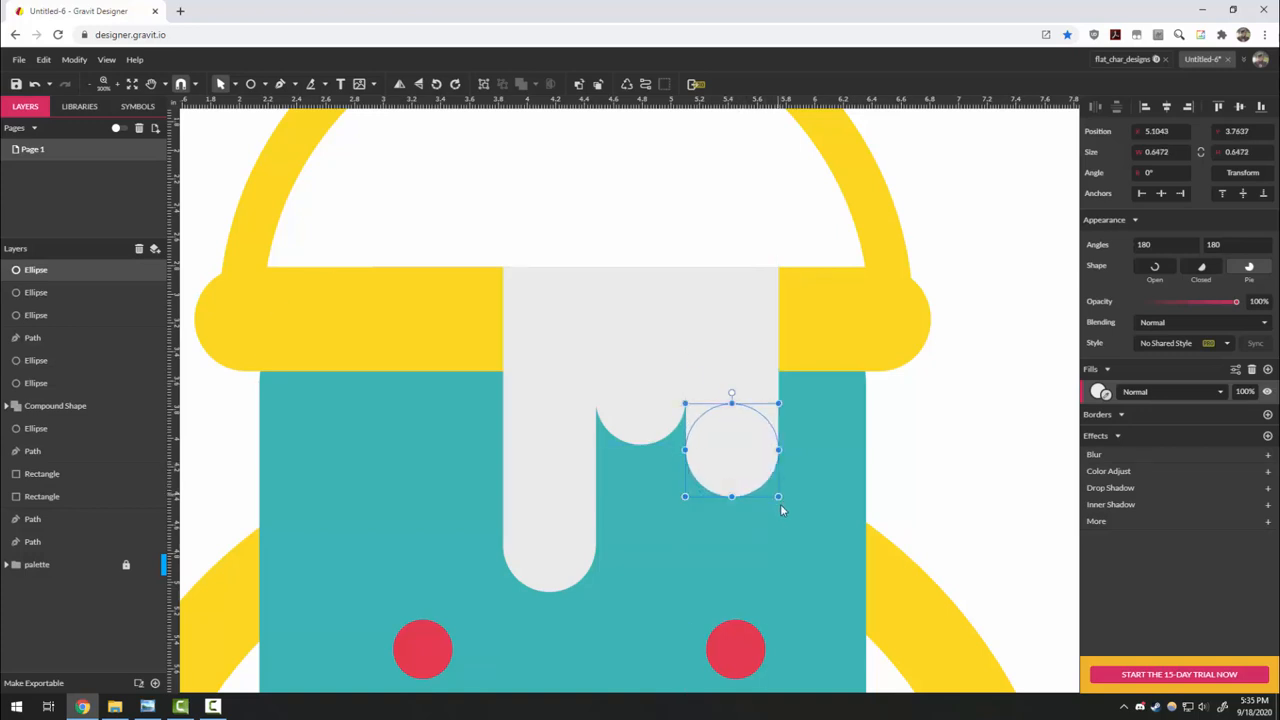
Duplicate the shorter drip's circle onto the rim, flush with the drip's right edge and the rim's upper edge.
left_click(967, 507)
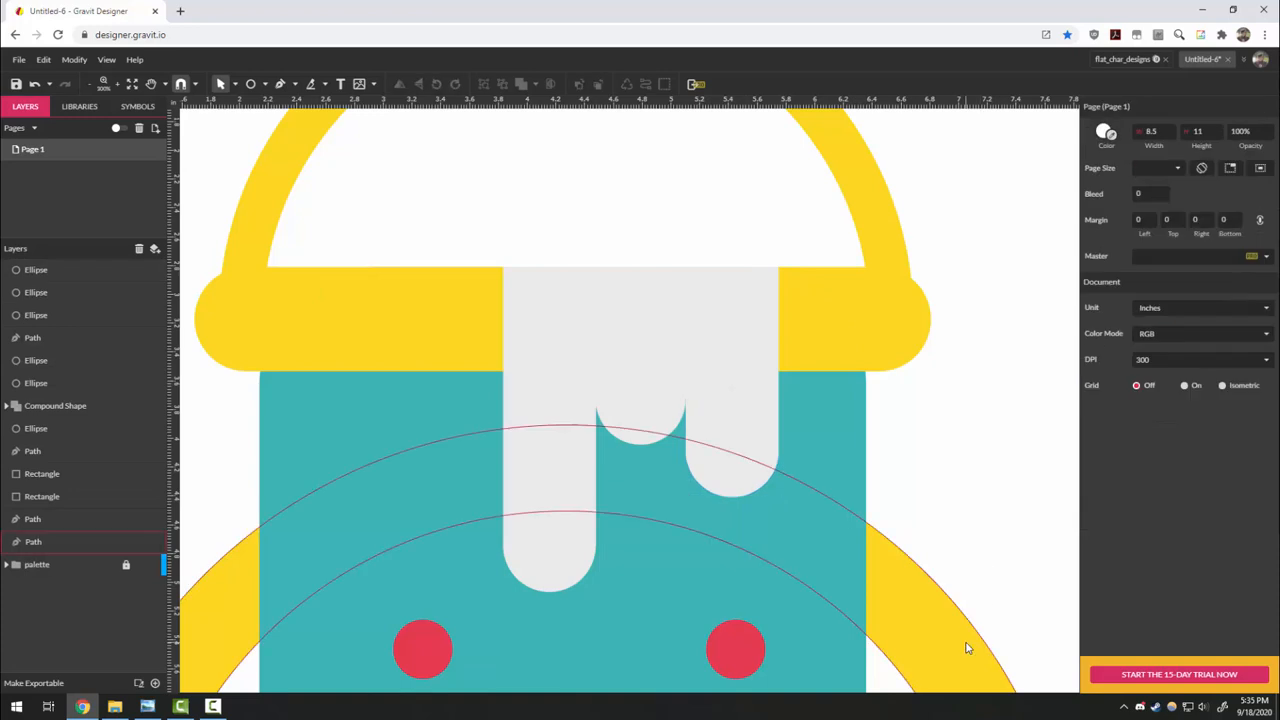
left_click(731, 479)
left_click_drag(737, 471, 824, 337)
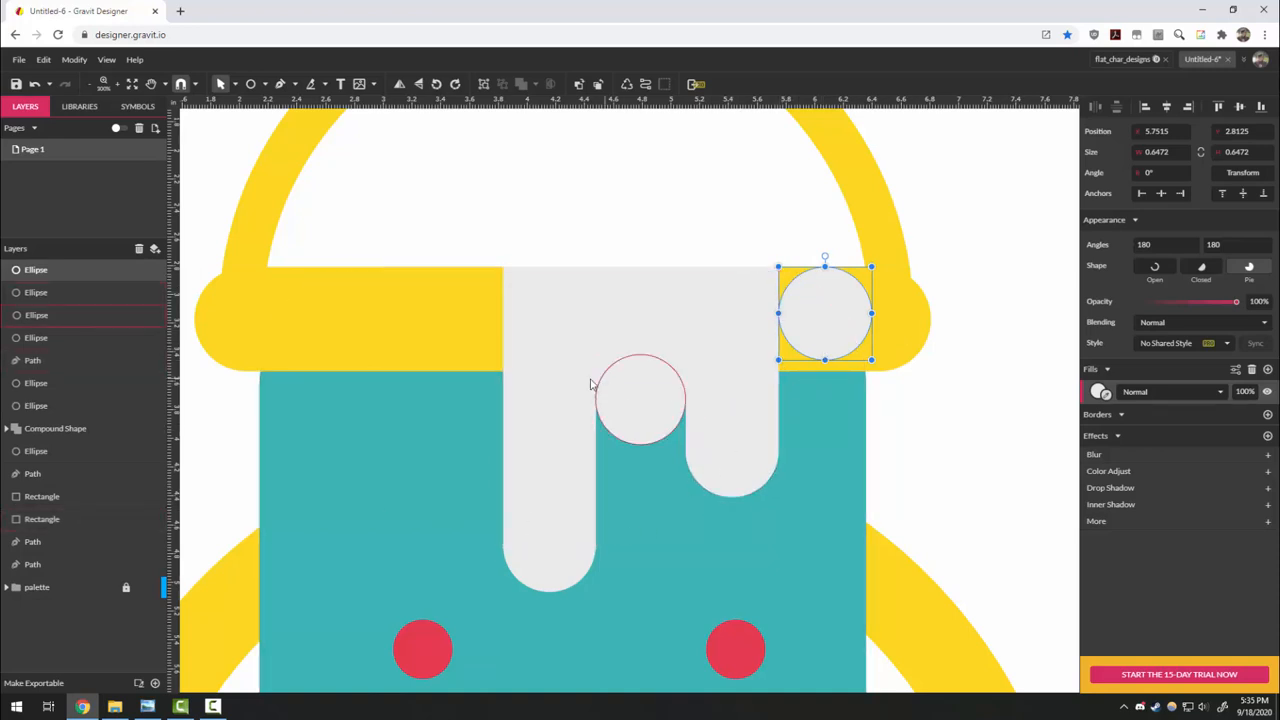
Unite the longer drip's end circle with the drip path and try to convert the compound shape to a path.
left_click(551, 563)
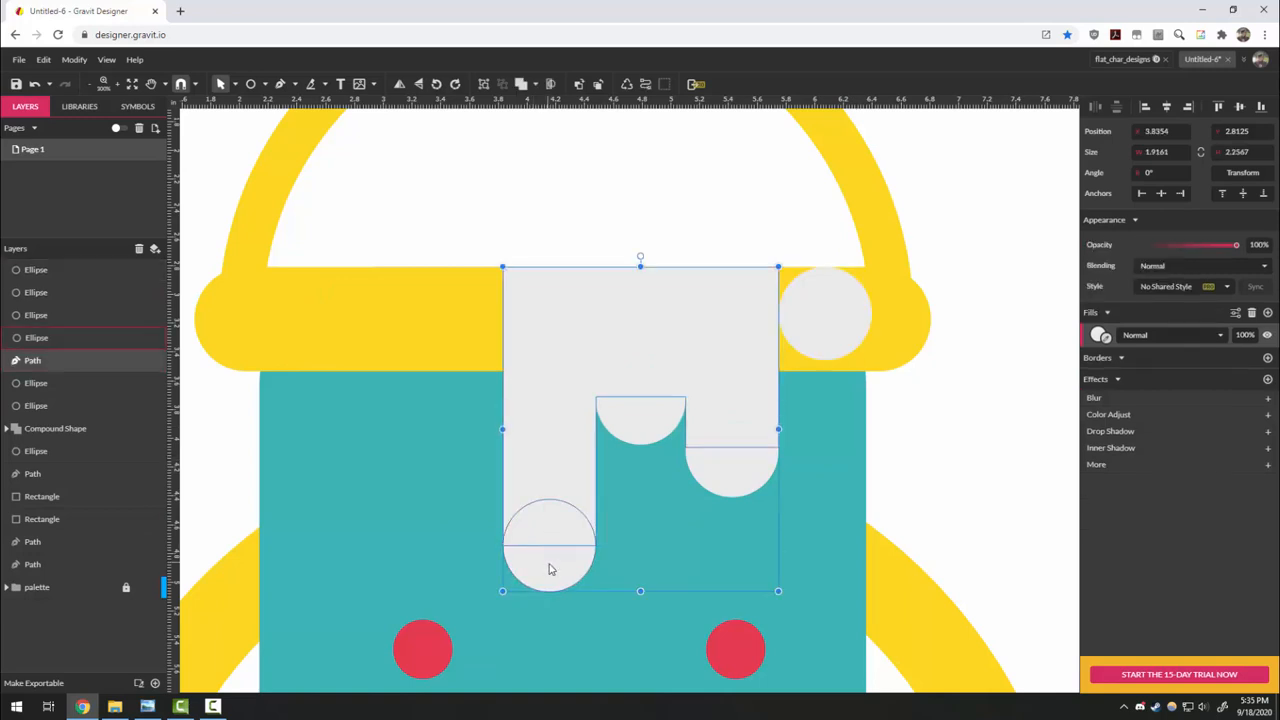
left_click(521, 85)
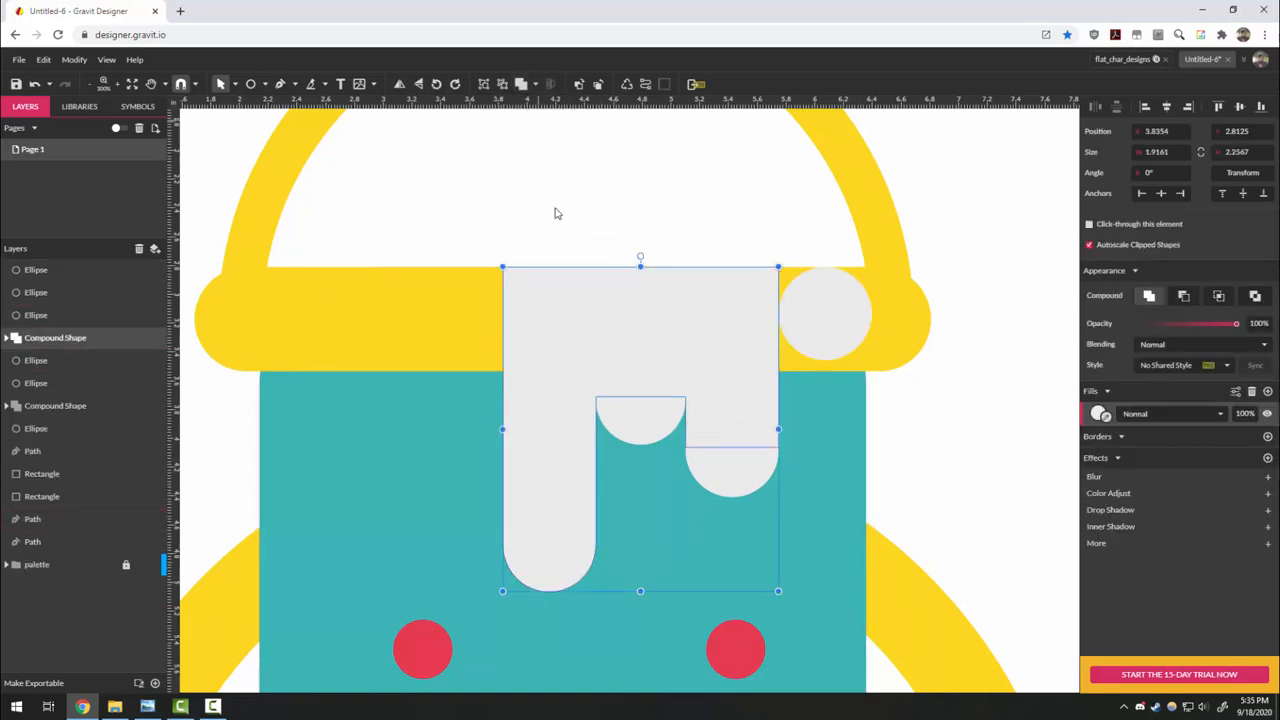
right_click(543, 437)
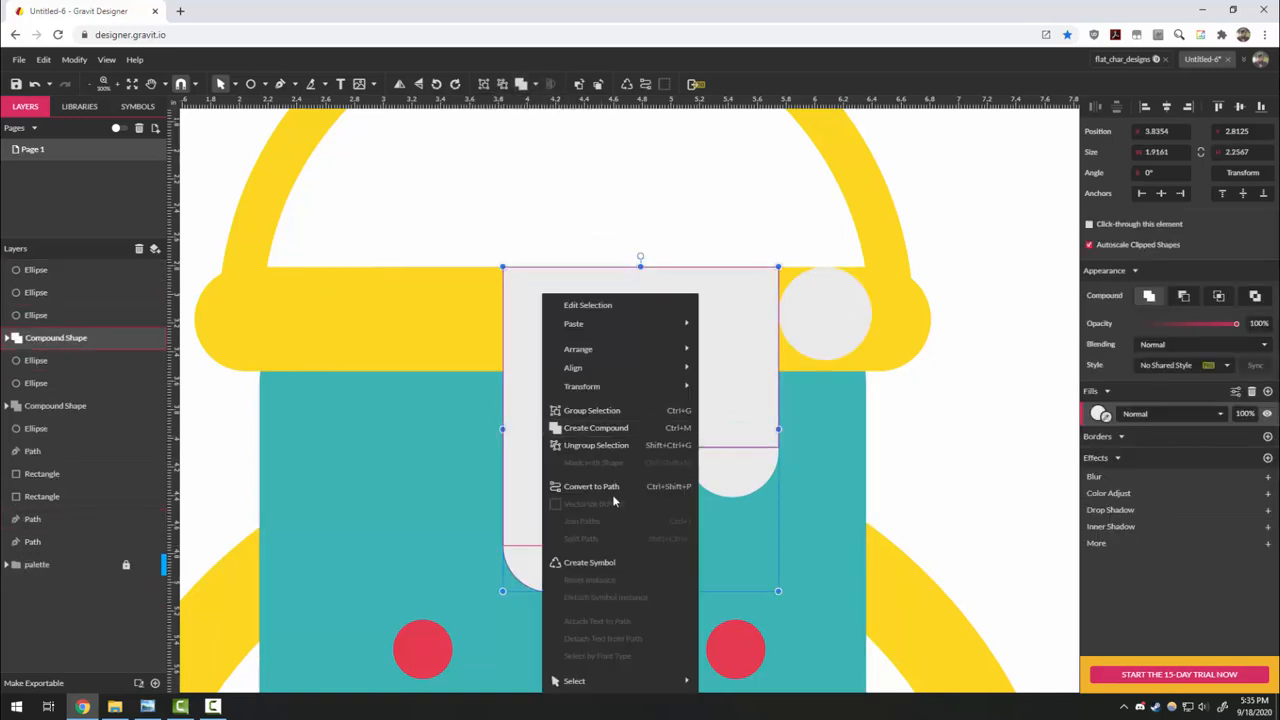
left_click(612, 493)
Subtract the middle circle from the drip shape and convert the result to a path.
left_click(629, 434)
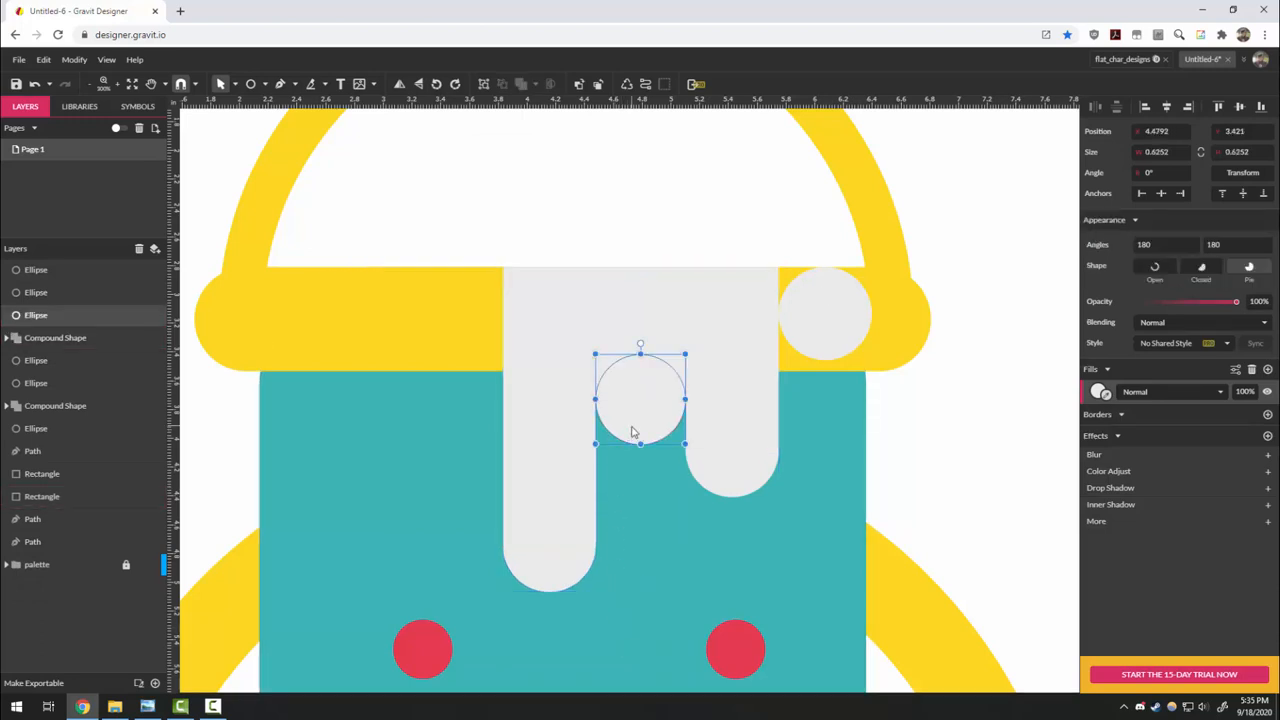
left_click(555, 369, "shift")
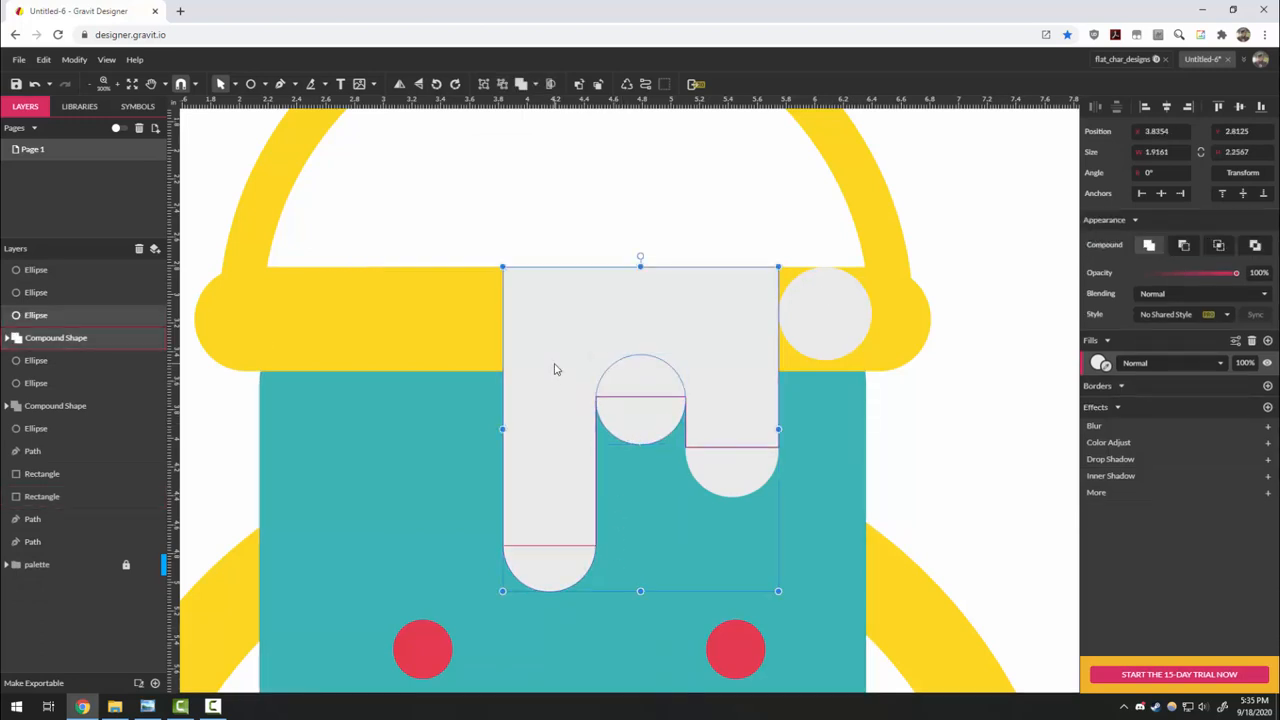
left_click(536, 86)
left_click(556, 124)
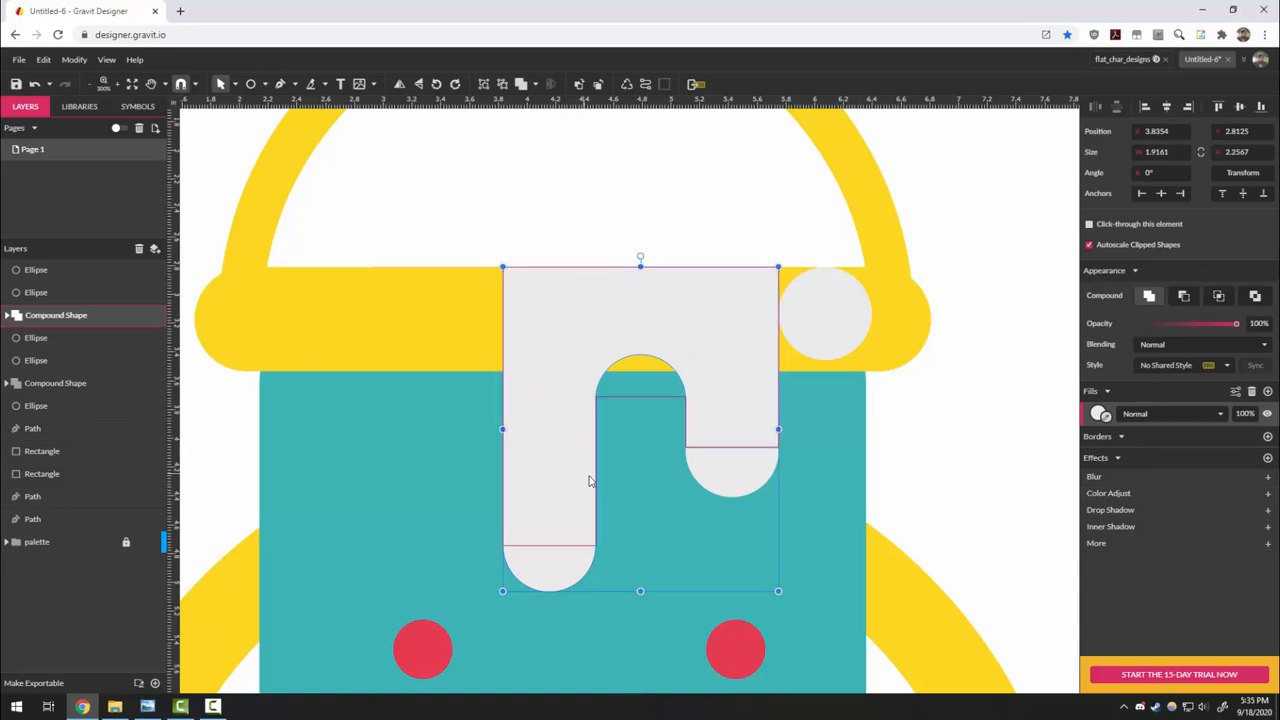
right_click(578, 375)
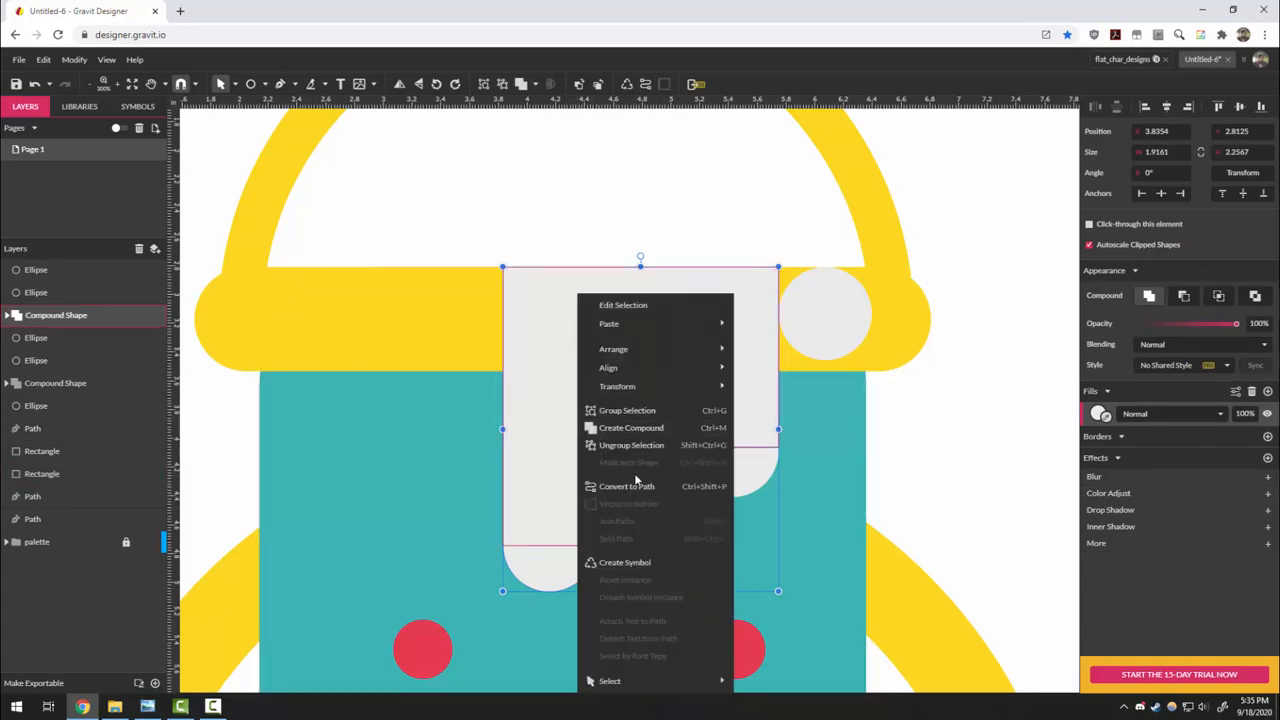
left_click(626, 486)
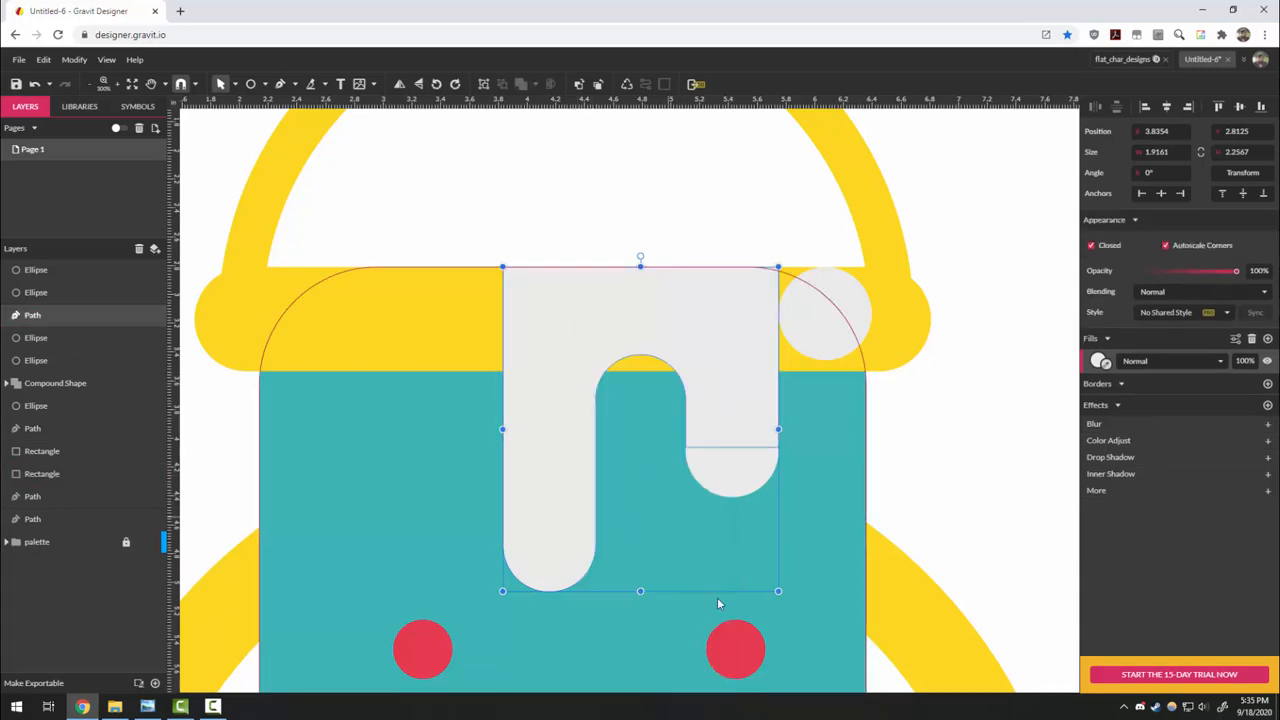
Unite the shorter drip's end circle with the drip path and convert the result to a path.
left_click(745, 481, "shift")
left_click(520, 84)
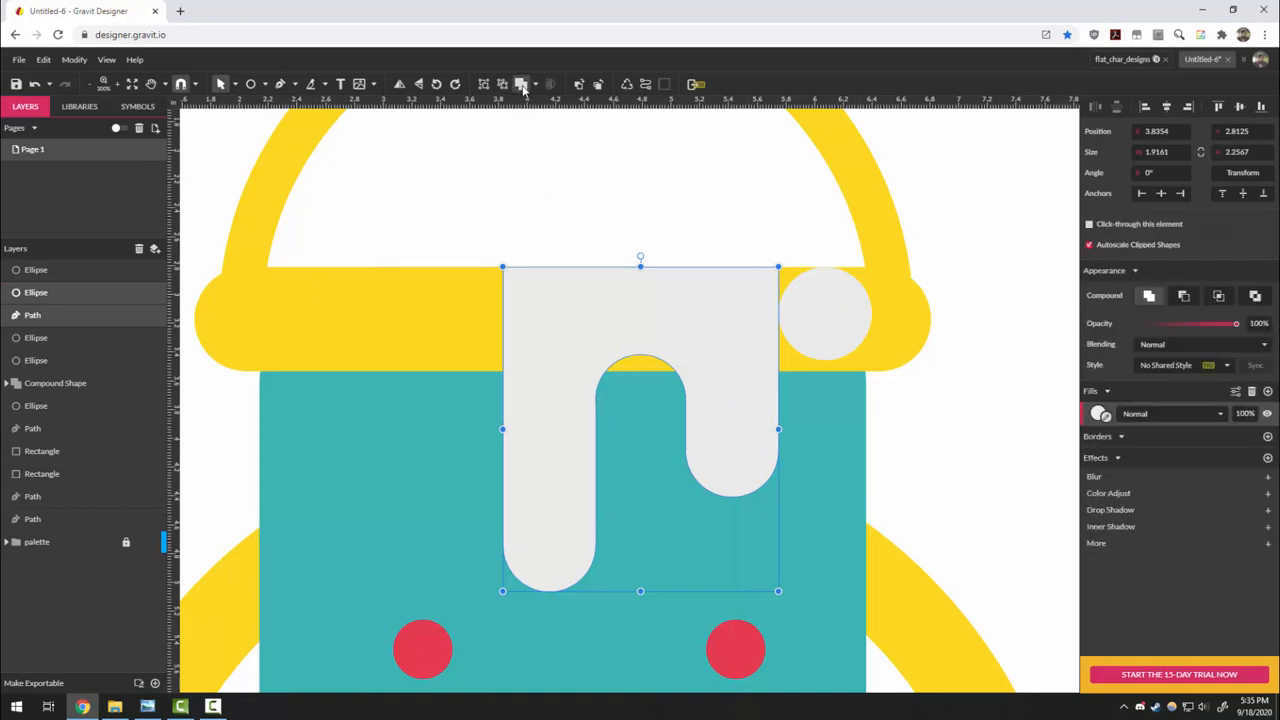
right_click(700, 355)
left_click(767, 485)
left_click(874, 503)
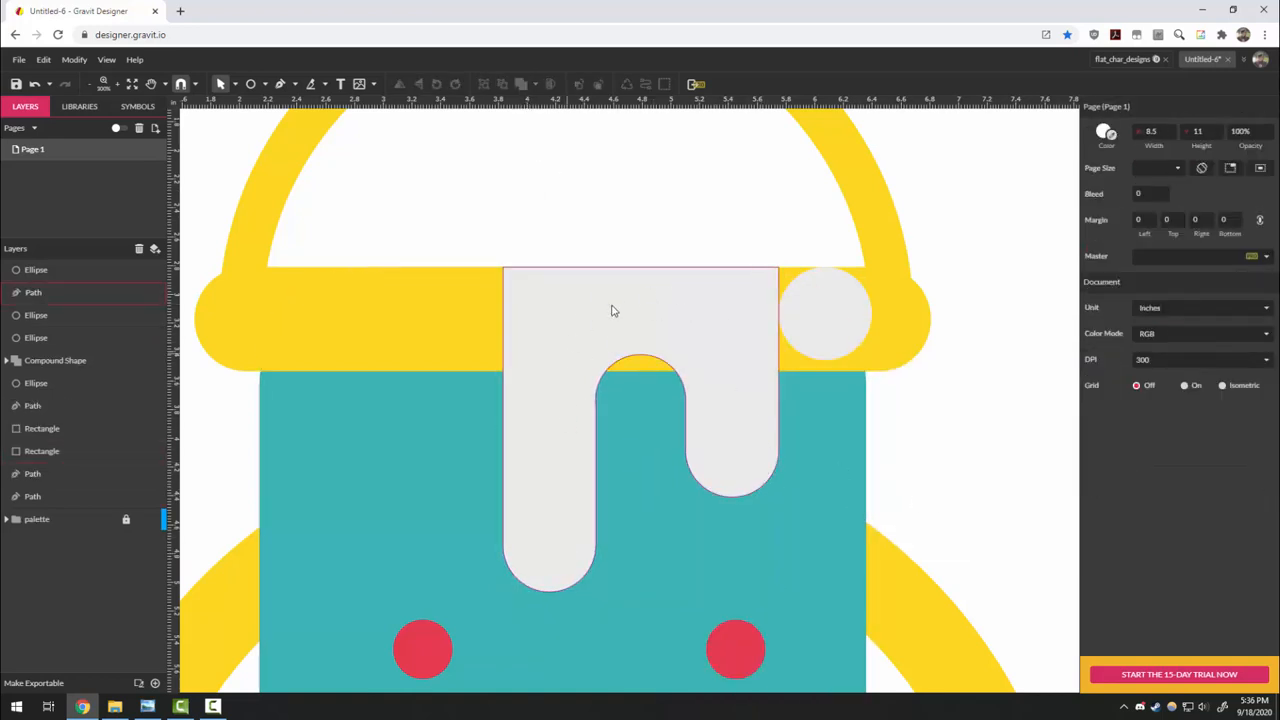
Draw a thin rectangle along the rim's upper edge, extending past the drips on the left and reaching the middle of the right rim circle.
left_click(752, 306)
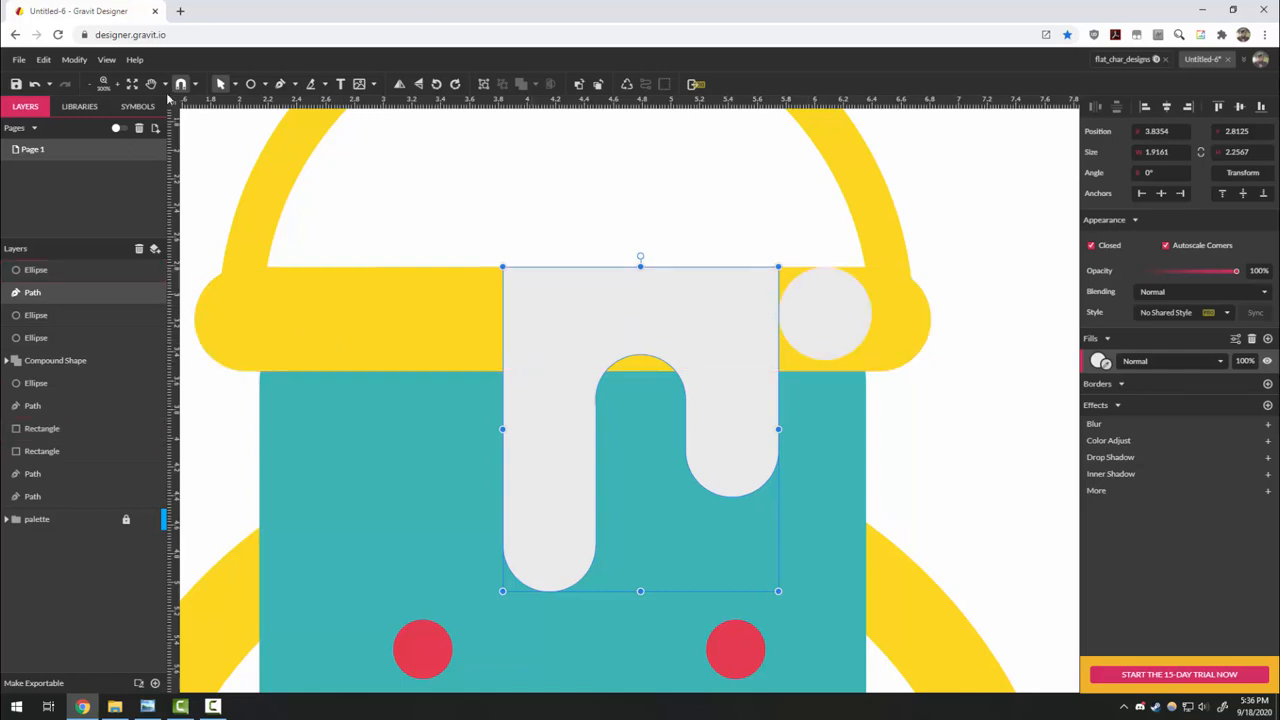
left_click(265, 86)
left_click(301, 121)
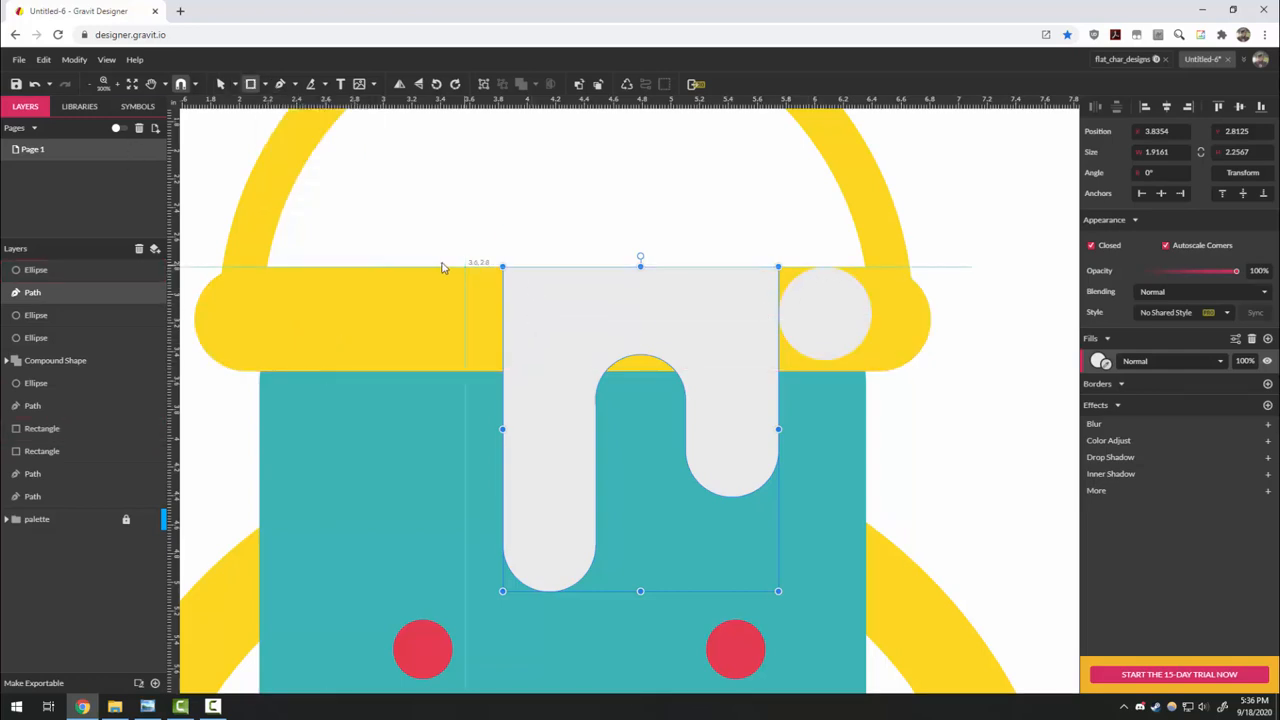
left_click_drag(435, 275, 826, 320)
left_click(1003, 470)
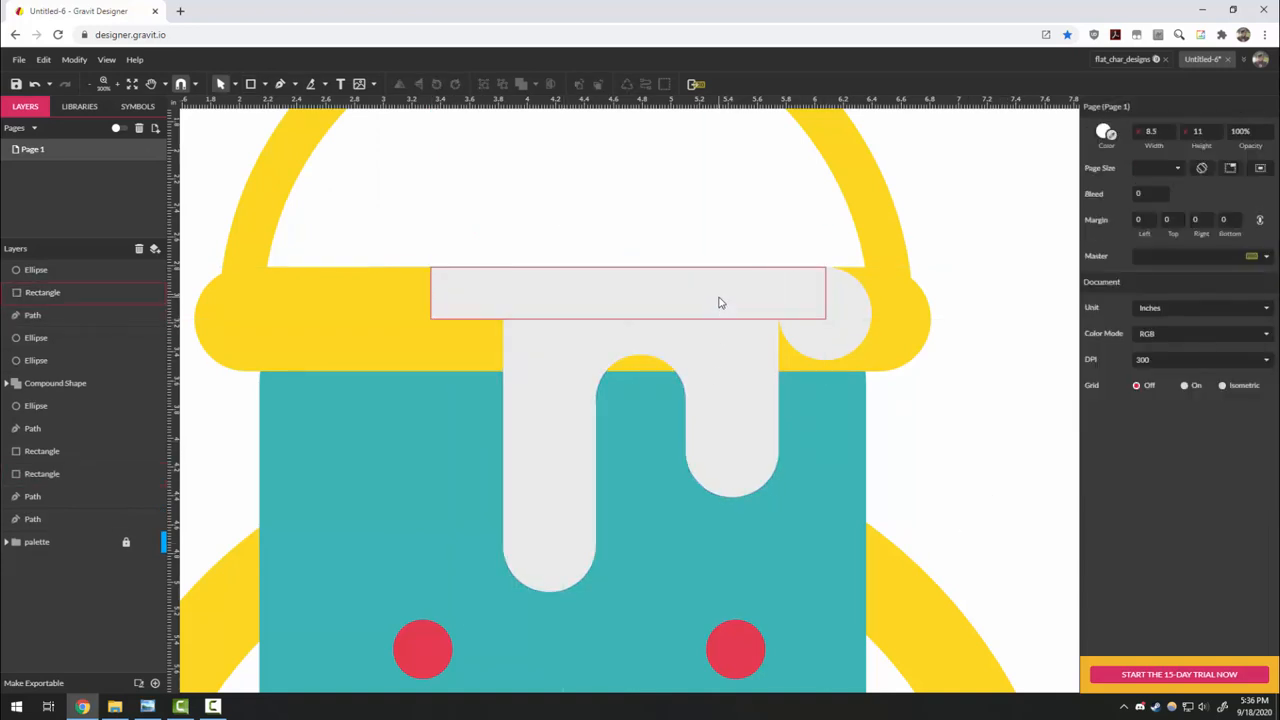
Shorten the rectangle from its left end to about 2.63 in wide and duplicate the rim circle against the longer drip's left edge.
left_click(445, 300)
mouse_move(431, 297)
left_mouse_down()
mouse_move(466, 294)
mouse_move(448, 293)
left_mouse_up()
left_click_drag(843, 340, 476, 342)
left_click(997, 503)
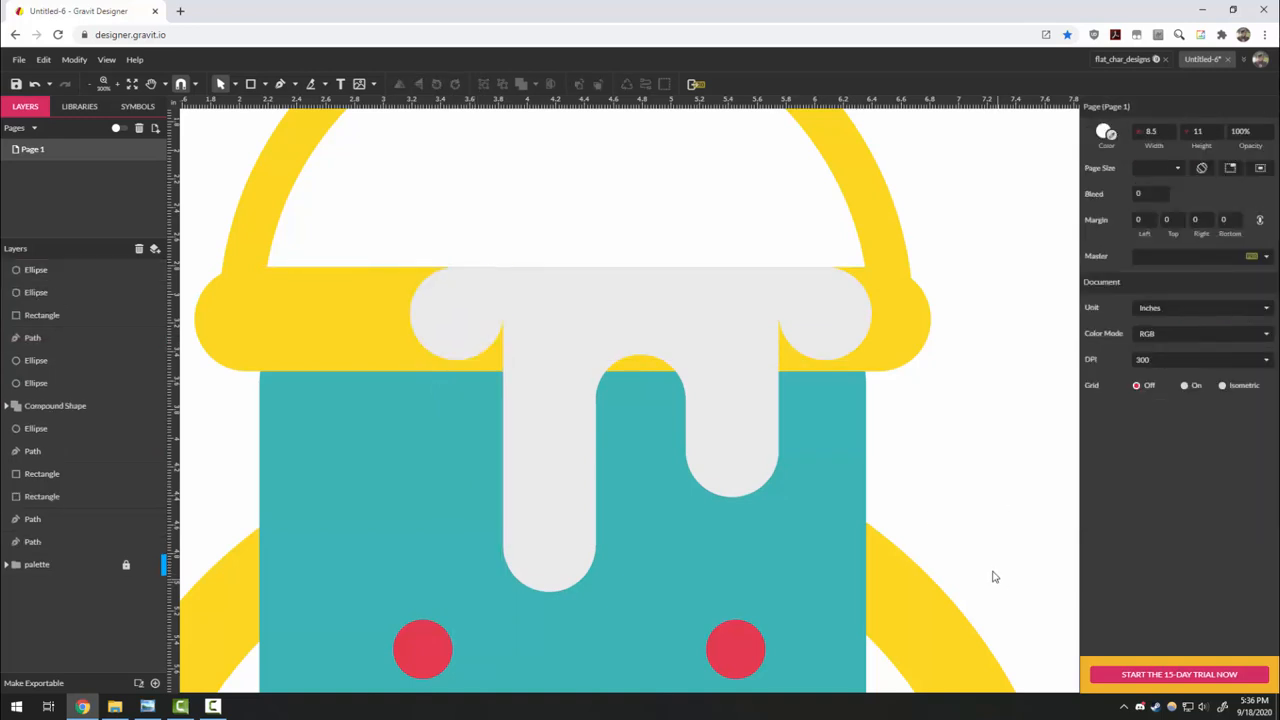
Unite the rim rectangle with the drip path and convert the result to a path.
left_click(706, 298)
left_click(728, 365, "shift")
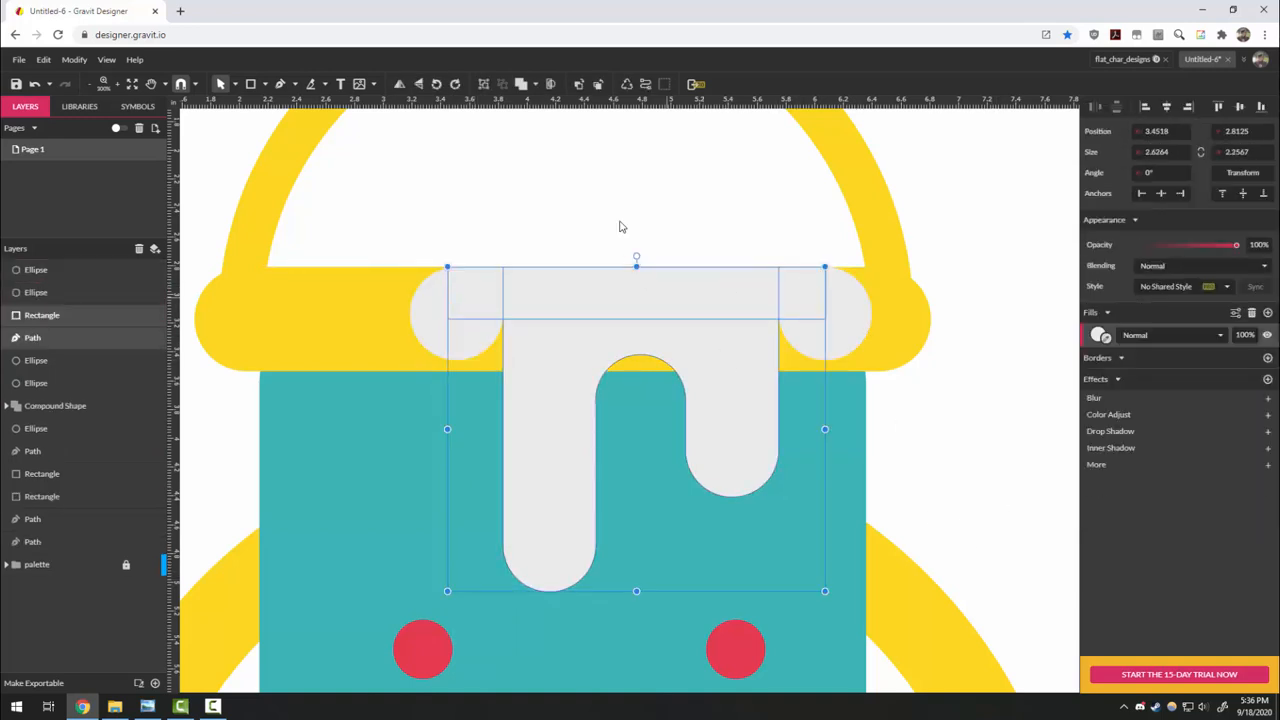
left_click(523, 86)
right_click(642, 293)
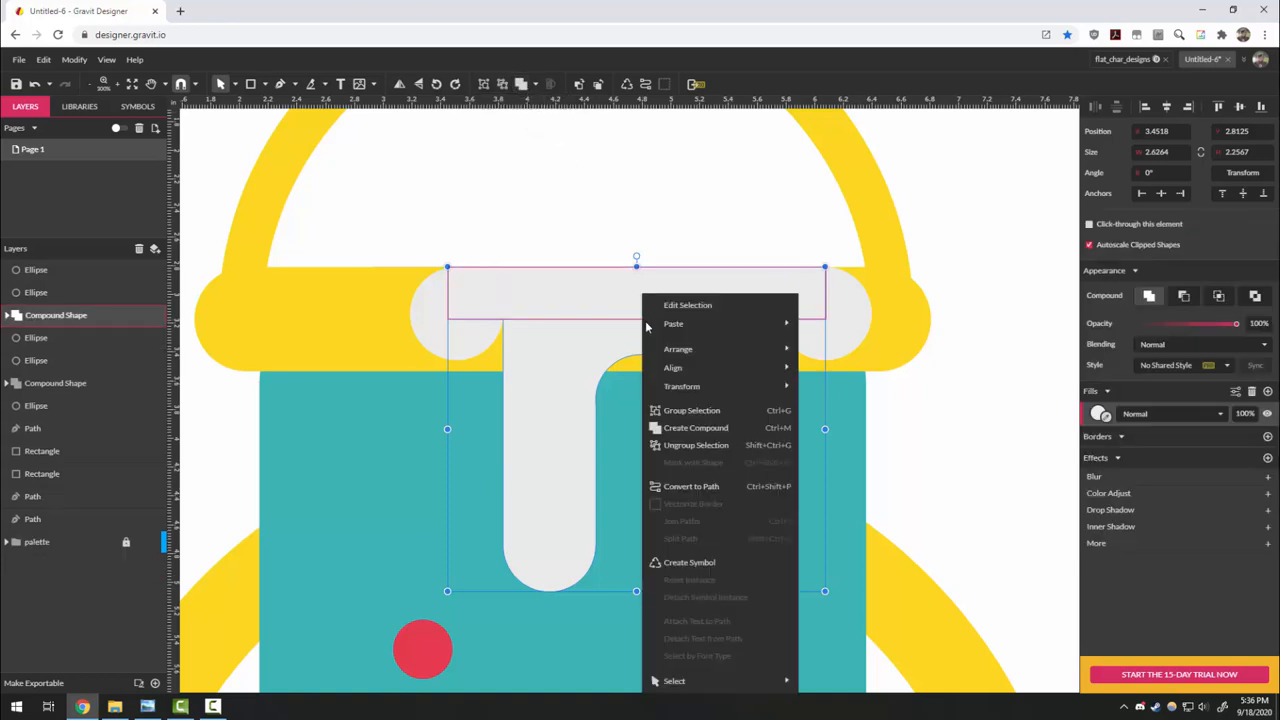
left_click(724, 487)
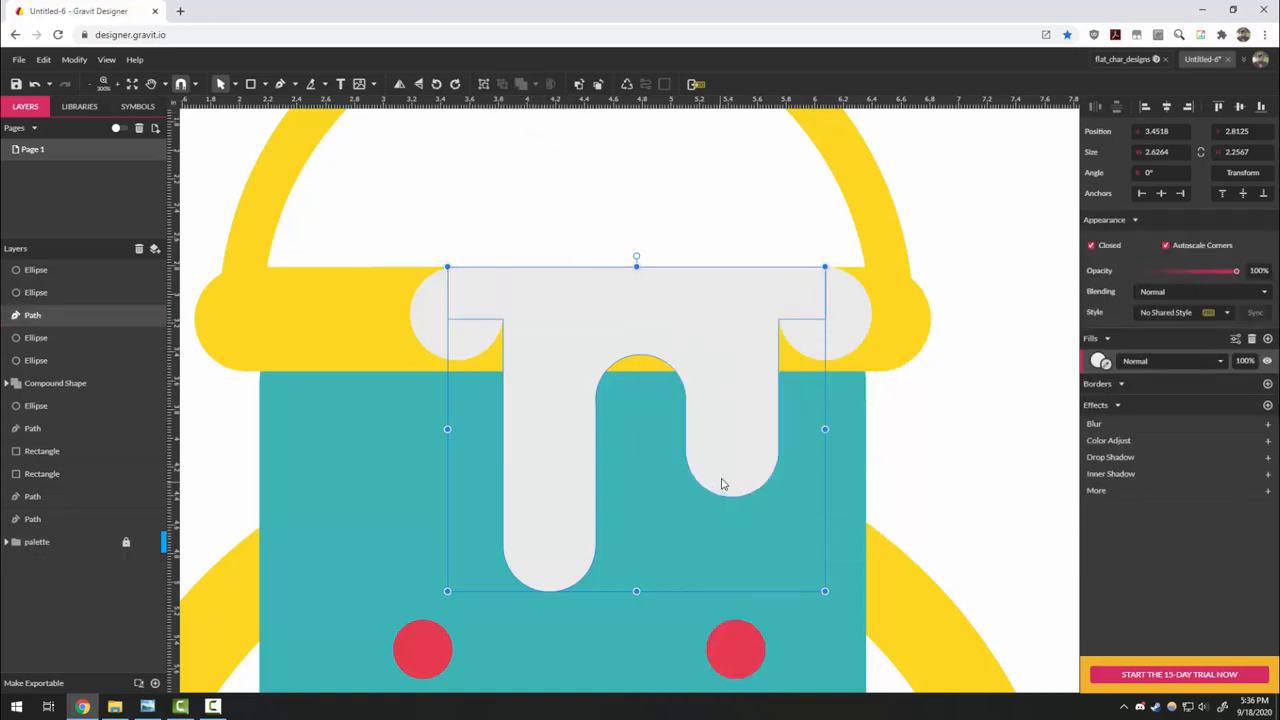
Subtract the right rim circle from the drip path and convert the result to a path.
left_click(841, 334)
left_click(743, 306, "shift")
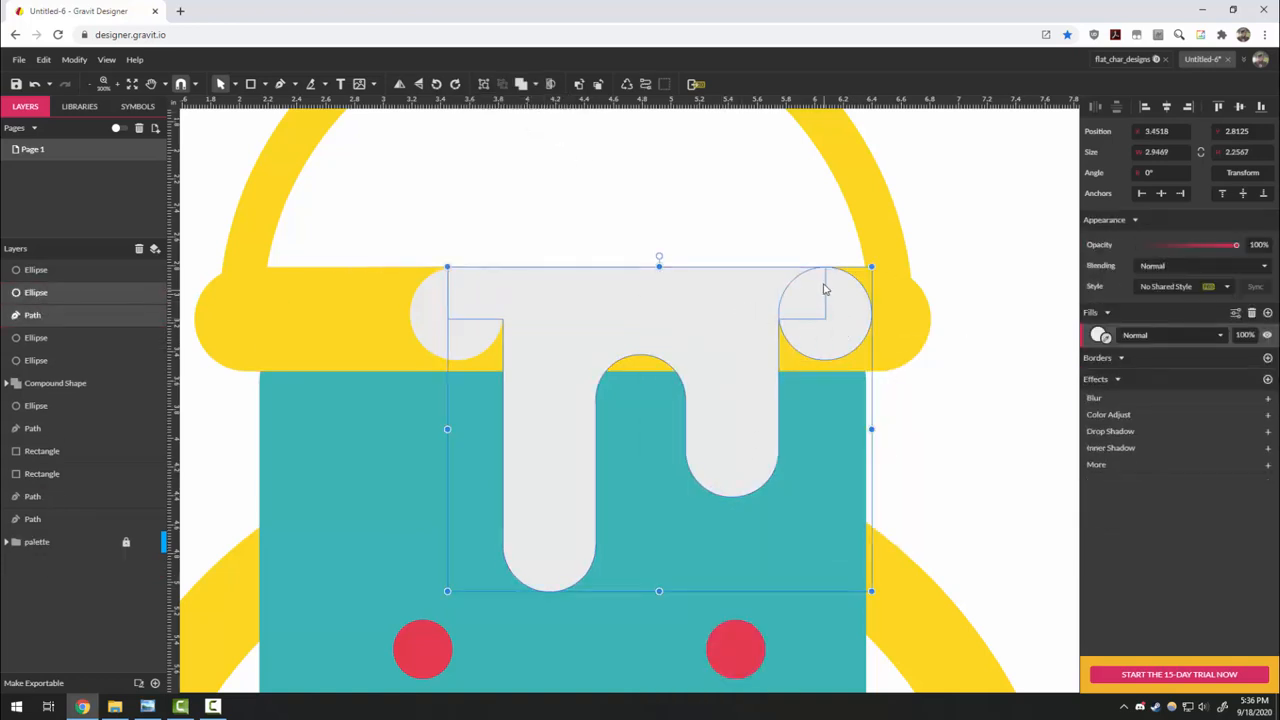
left_click(535, 86)
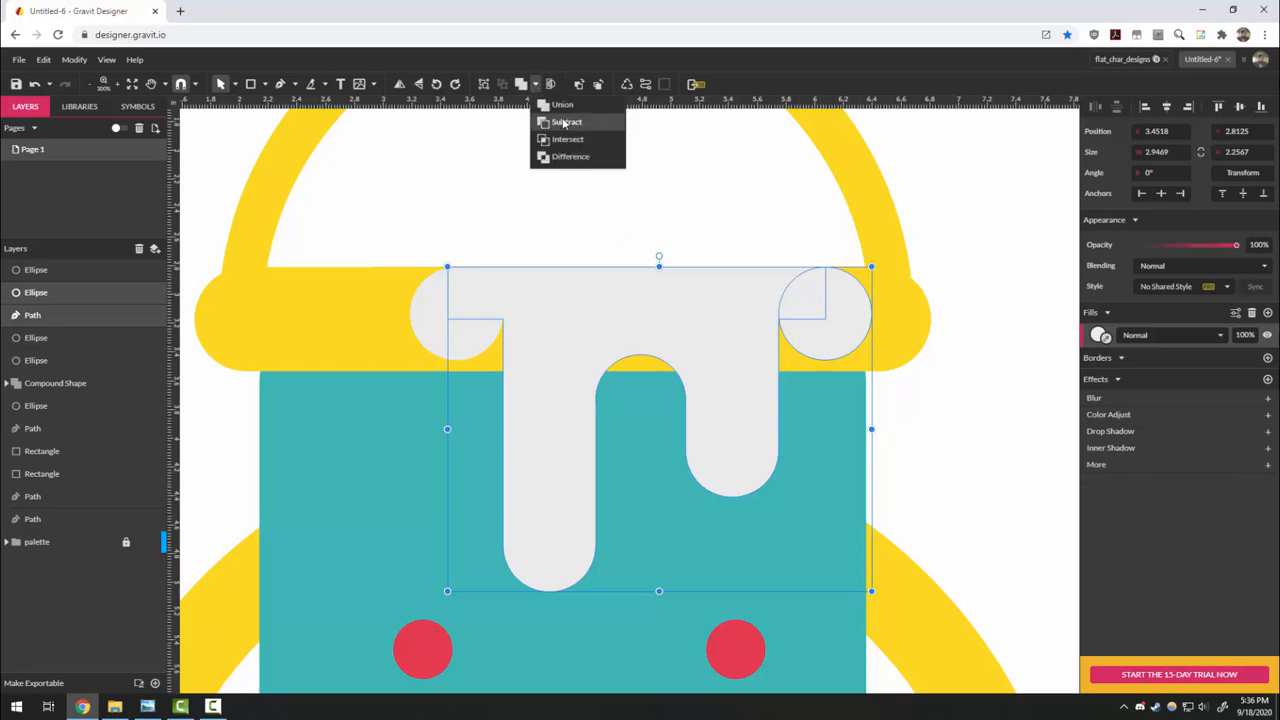
left_click(565, 124)
right_click(699, 338)
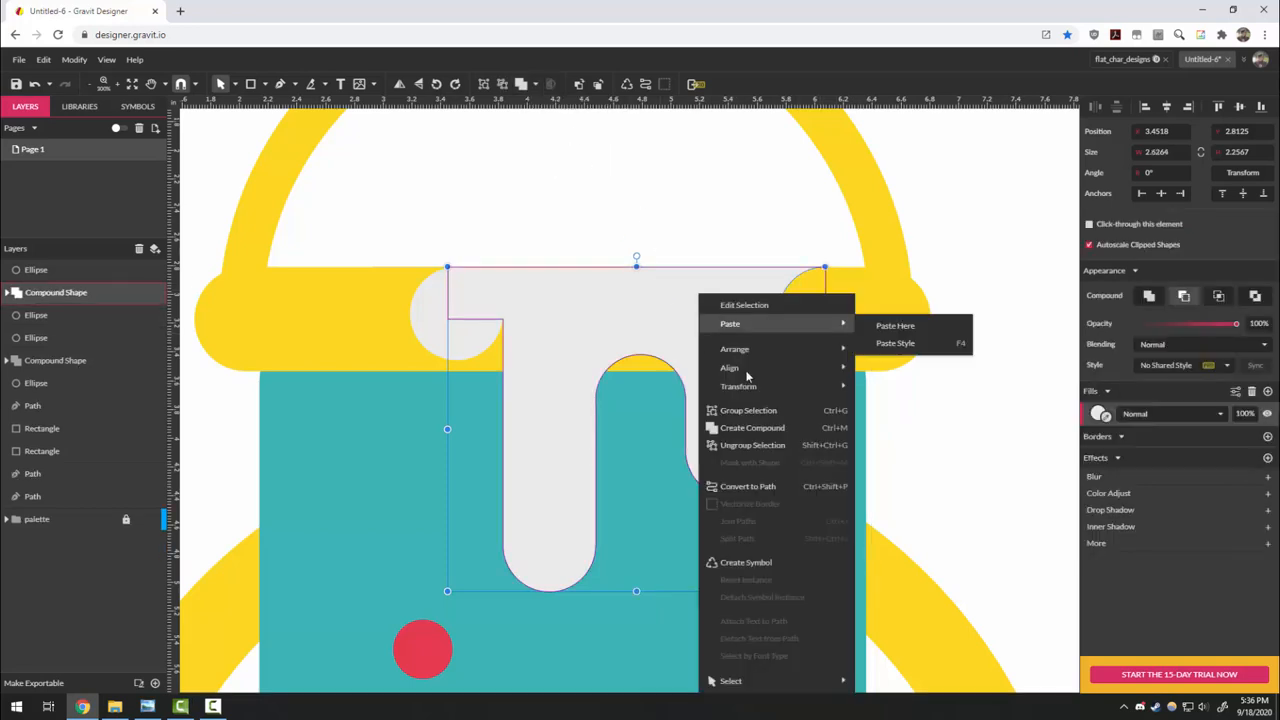
left_click(758, 487)
Subtract the left rim circle from the drip path and convert the result to a path.
left_click(422, 313, "shift")
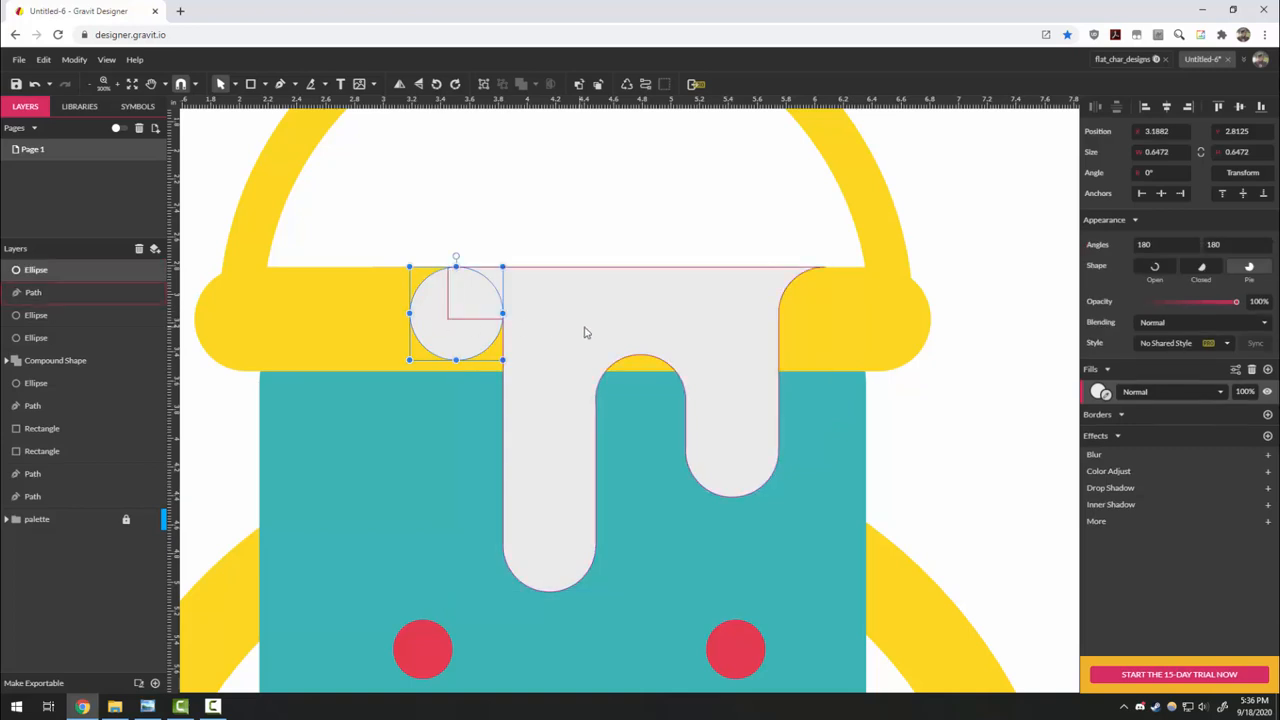
left_click(545, 84)
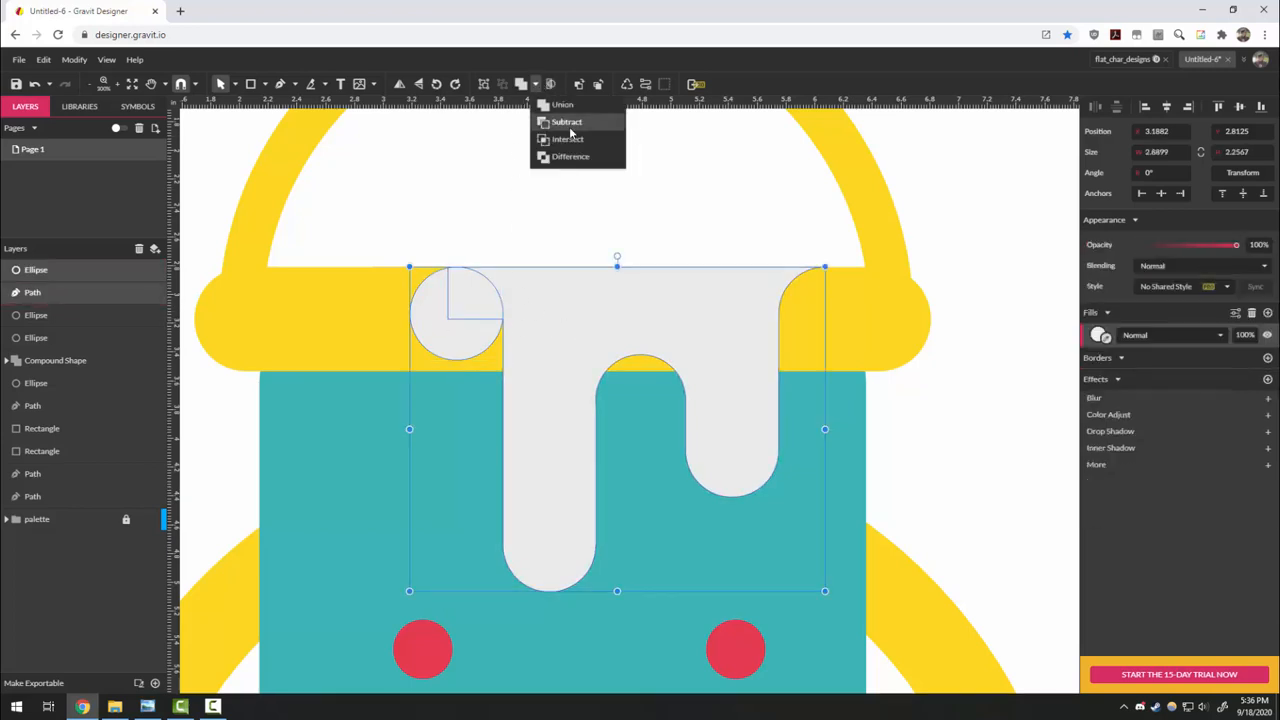
left_click(565, 128)
right_click(541, 321)
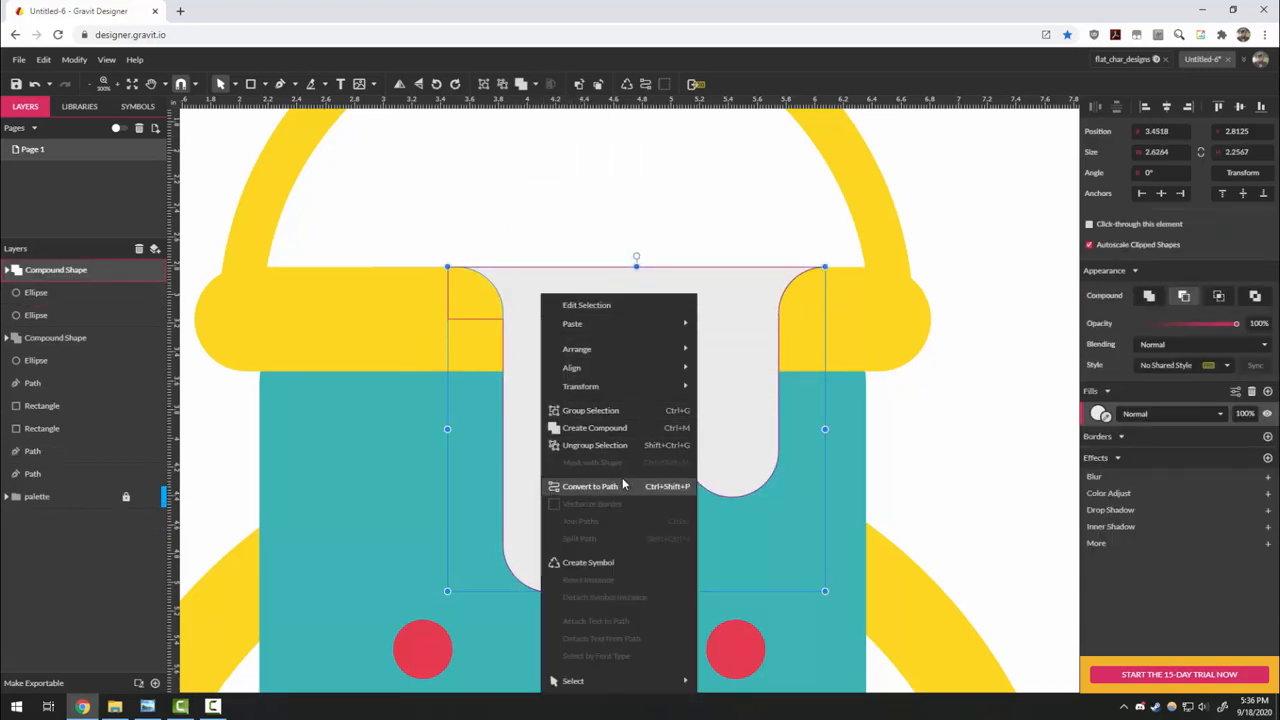
left_click(622, 477)
left_click(903, 486)
Fill the finished paint drip shape with the palette's orange.
scroll(837, 446, "down", 5)
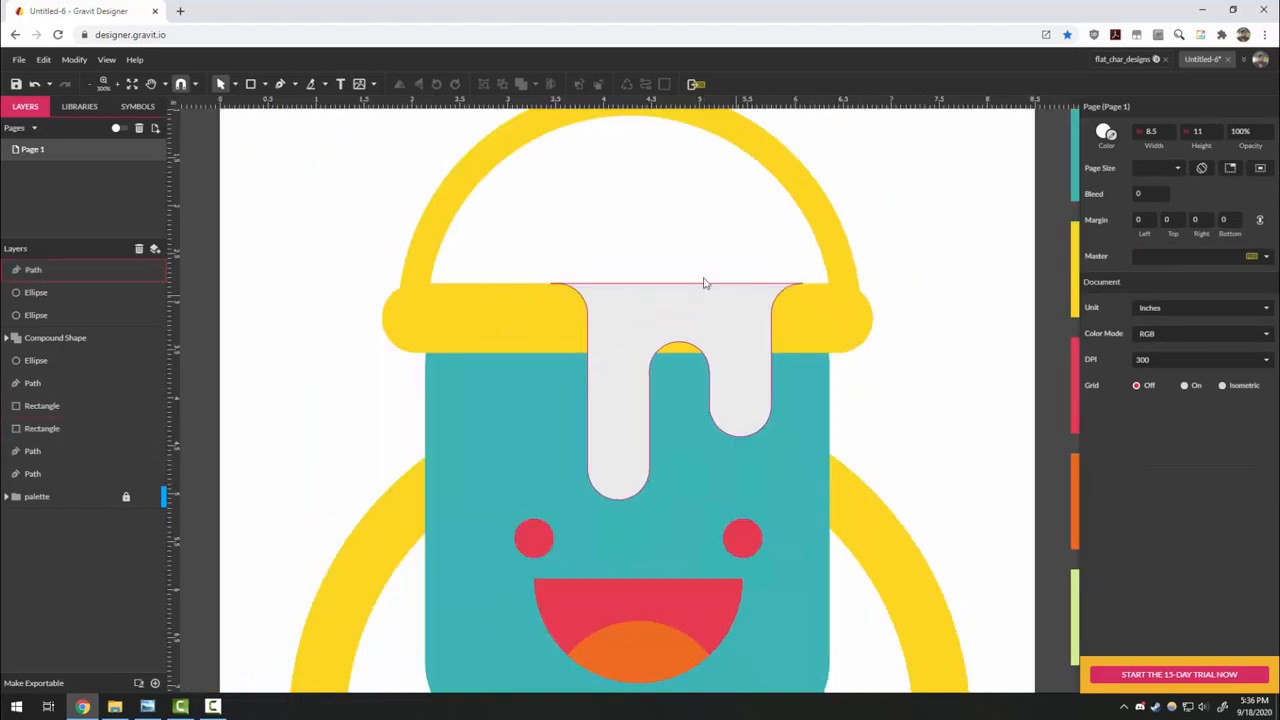
left_click(726, 320)
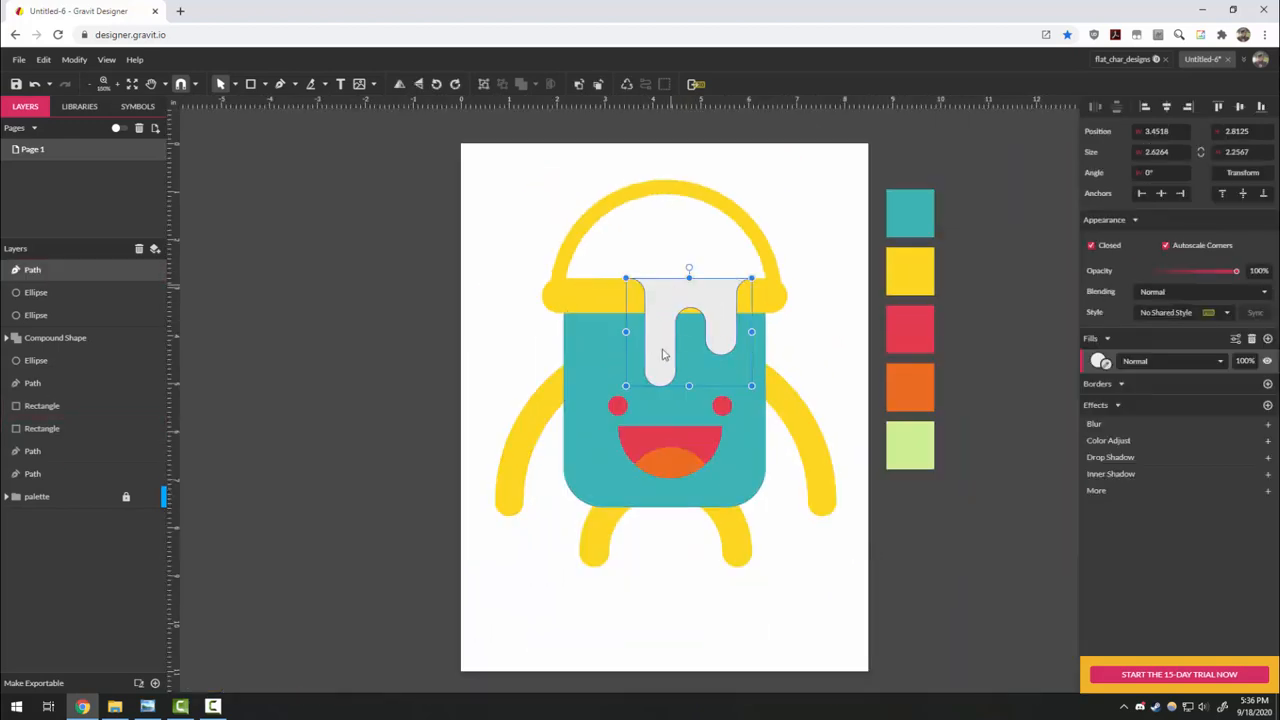
left_click_drag(1116, 364, 903, 400)
left_click(972, 580)
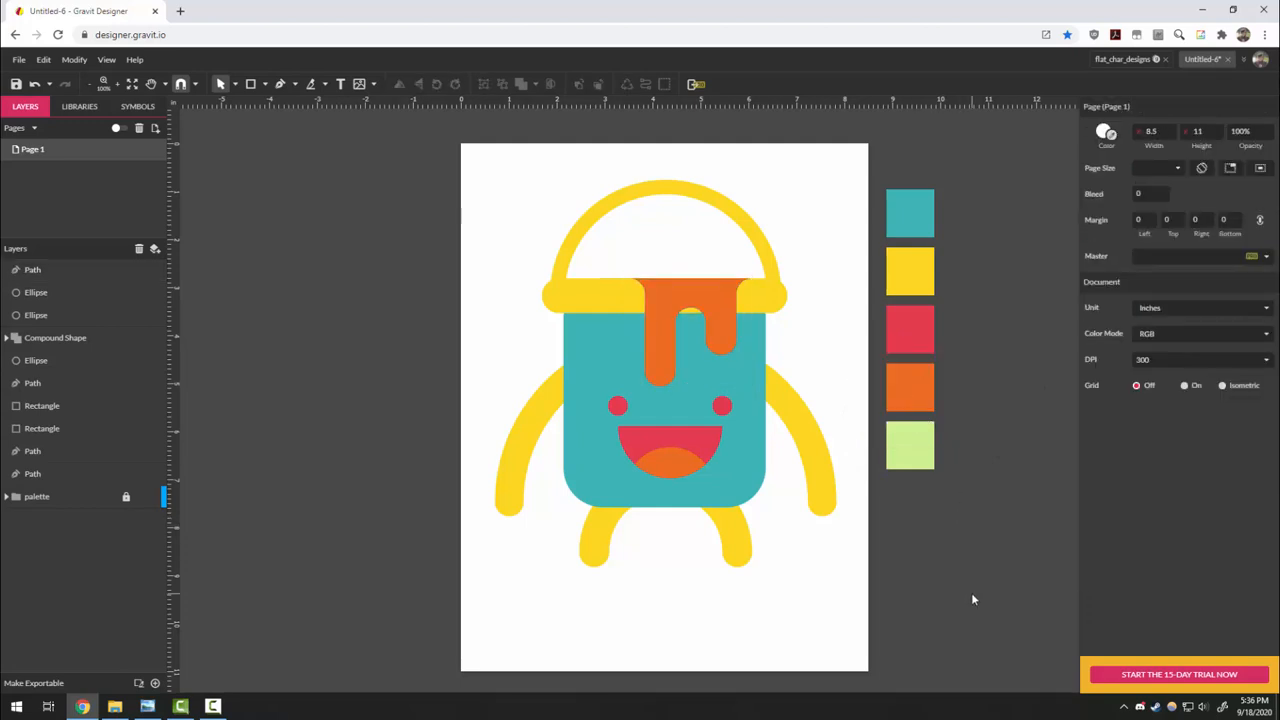
Examine the bucket character's remaining details in the flat_char_designs document and return to the drawing.
left_click(1125, 59)
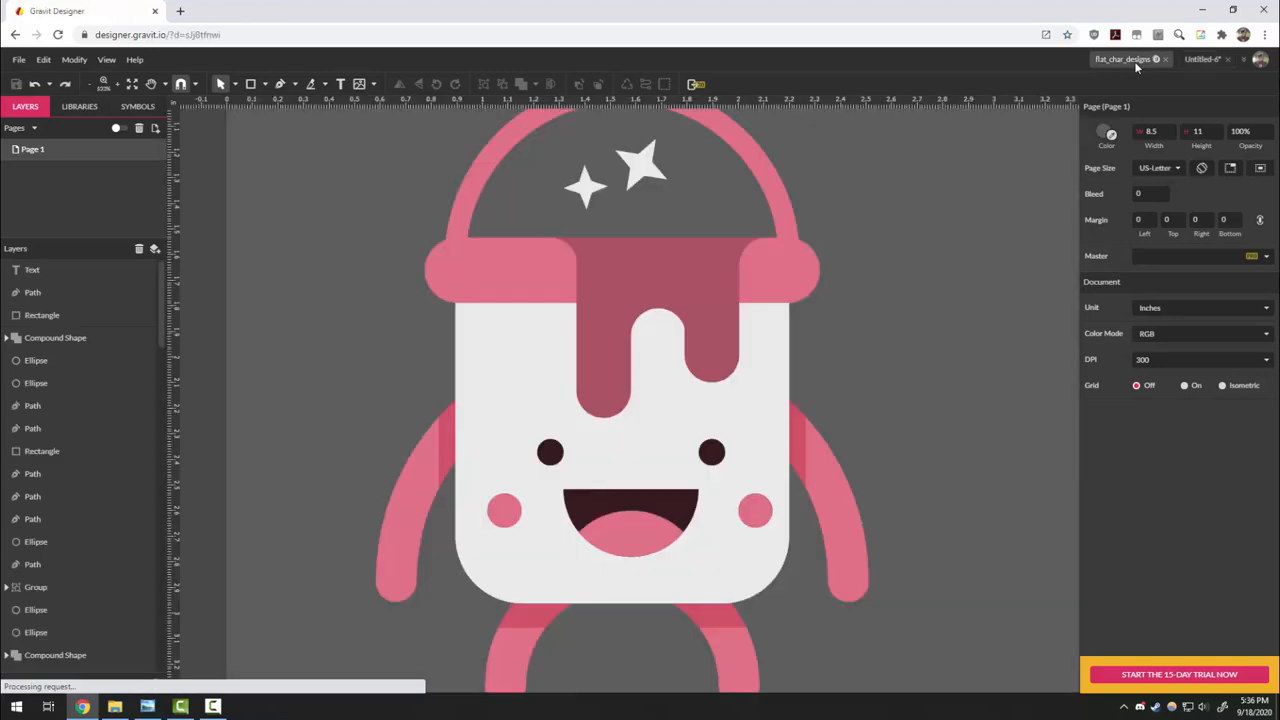
scroll(626, 258, "up", 1)
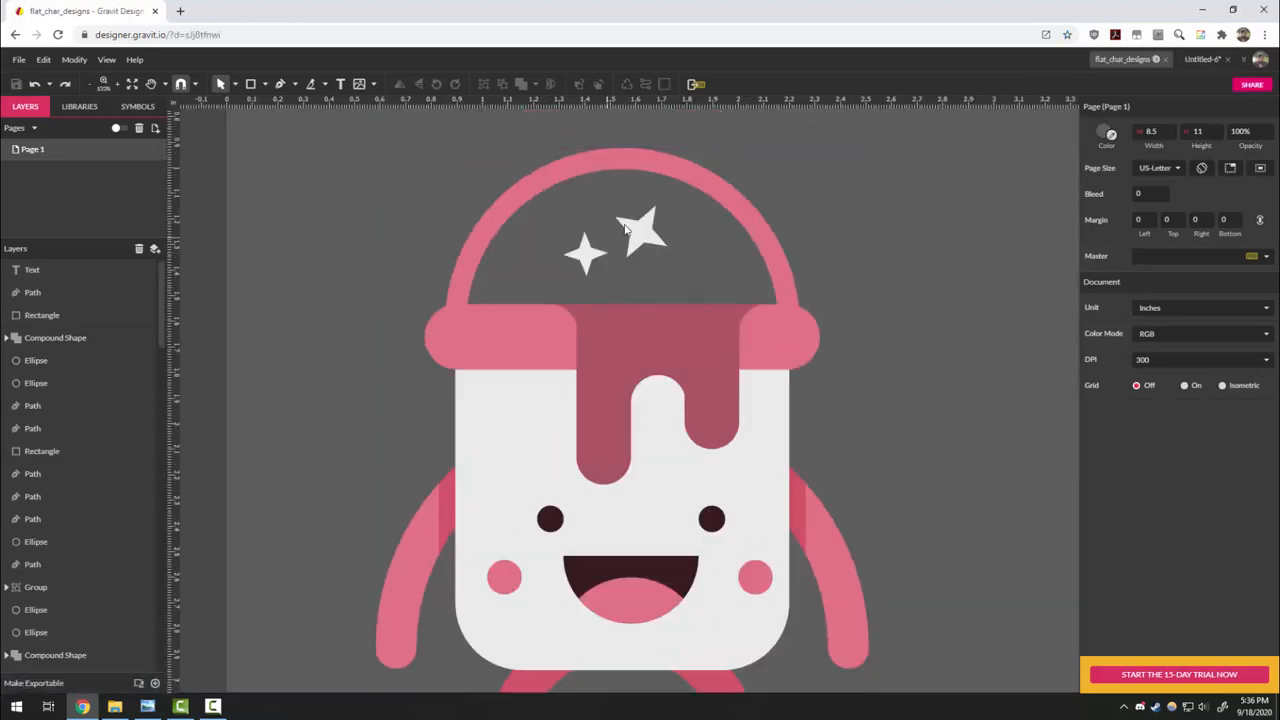
scroll(740, 398, "down", 3)
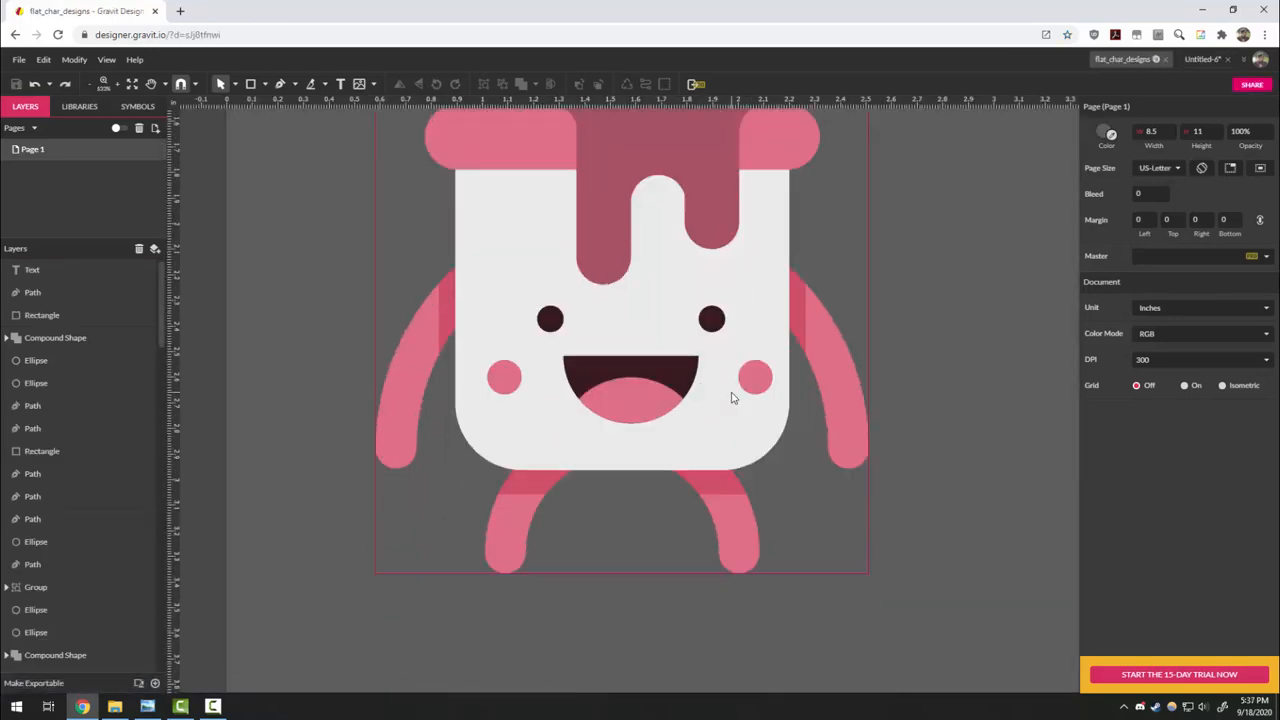
scroll(733, 396, "up", 2)
left_click(1207, 59)
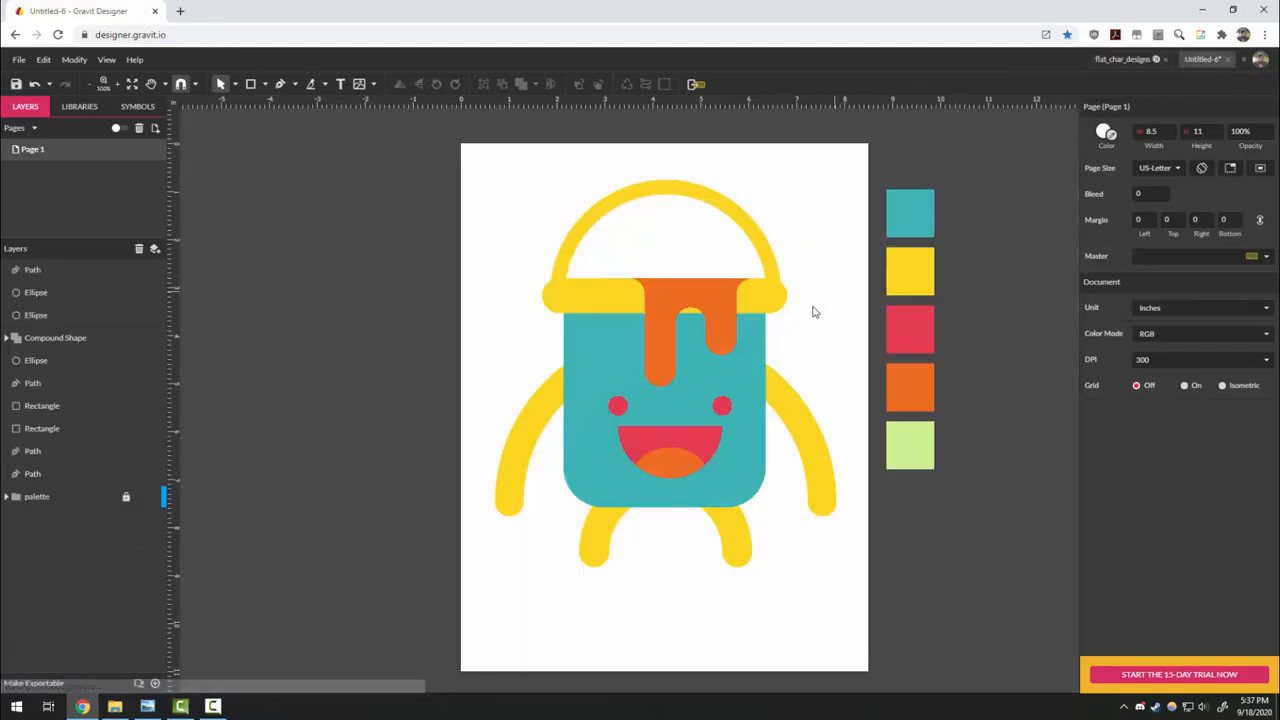
Draw a star about 1.37 in wide beside the handle and set it to 4 points with a 31% size.
left_click(265, 84)
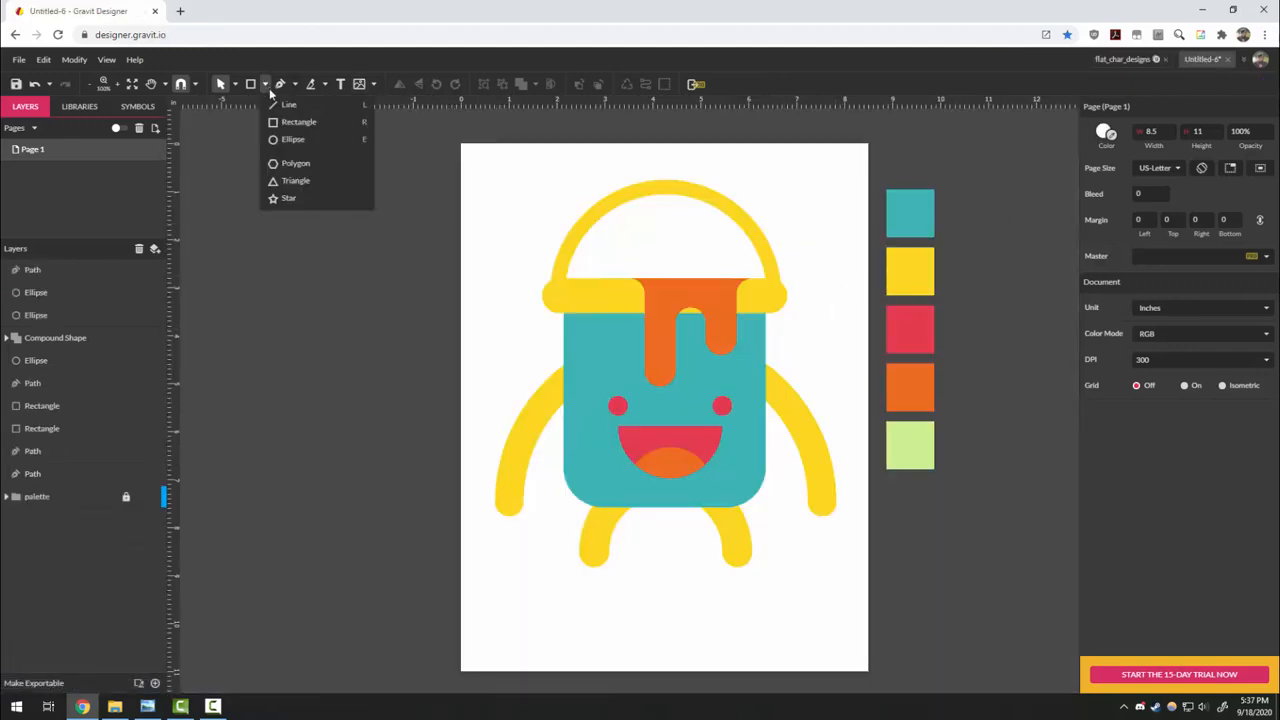
left_click(293, 199)
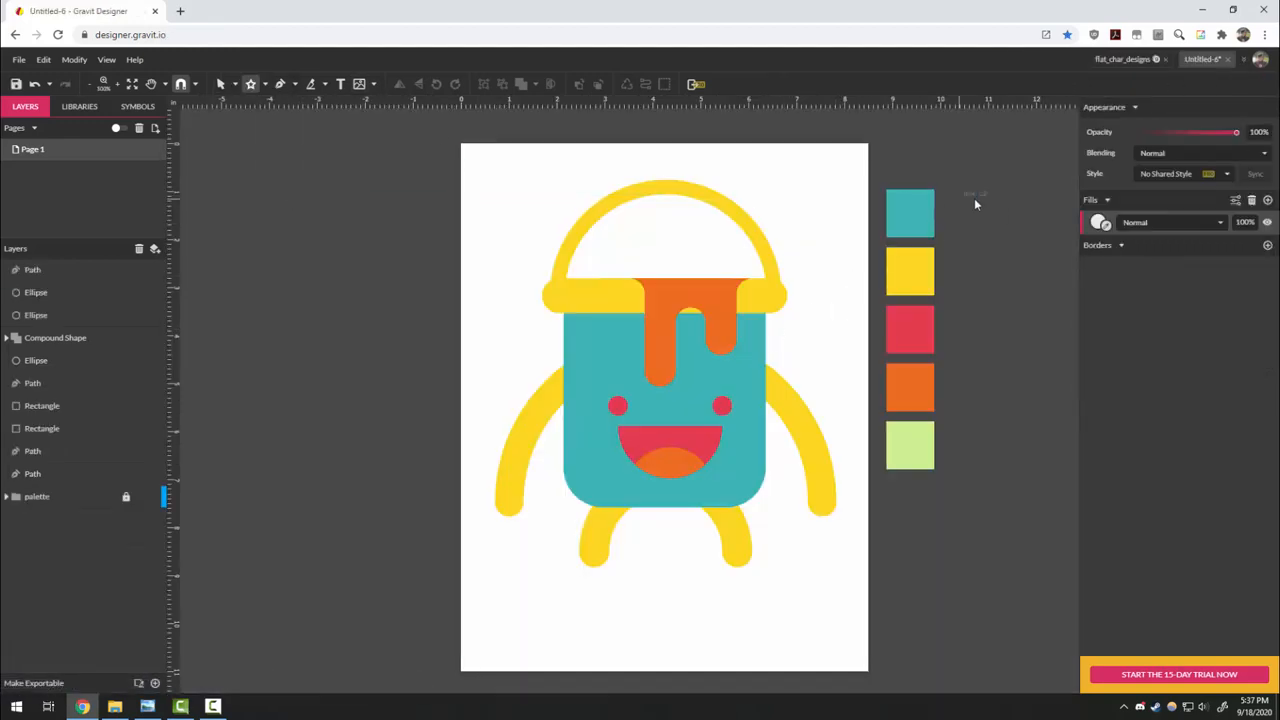
left_click_drag(495, 247, 462, 214)
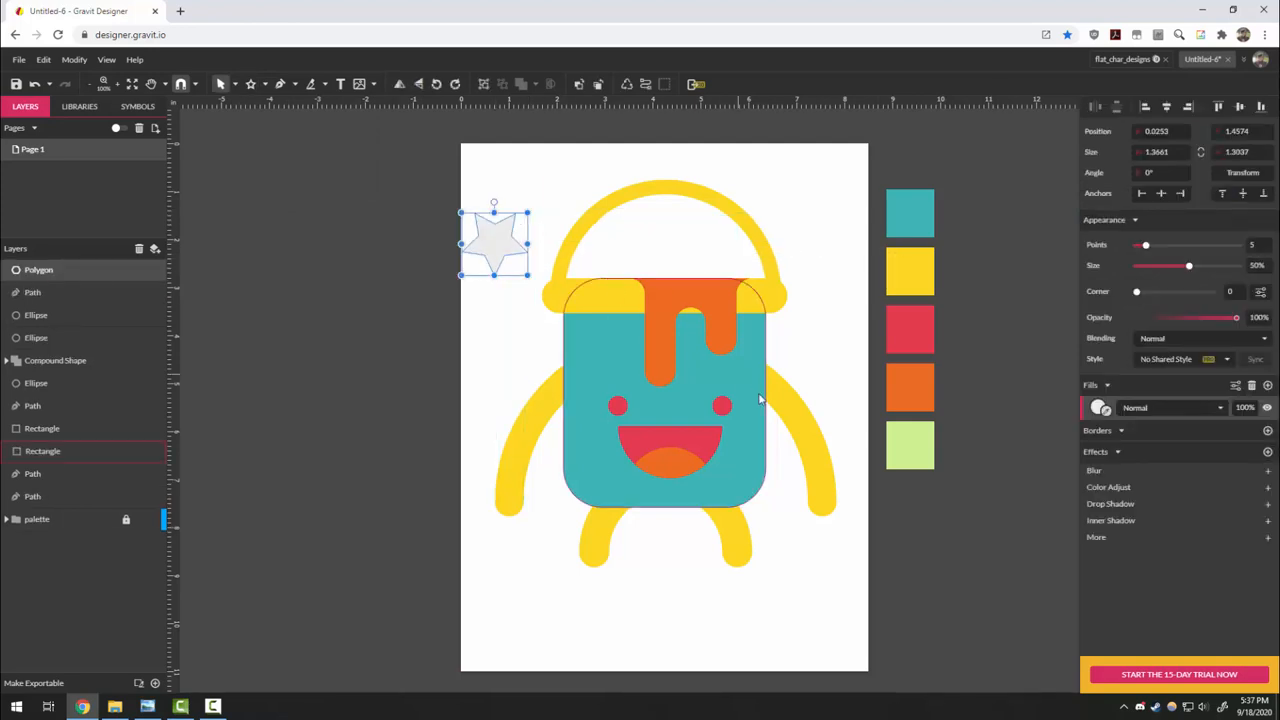
left_click(1255, 245)
type("4")
key("Return")
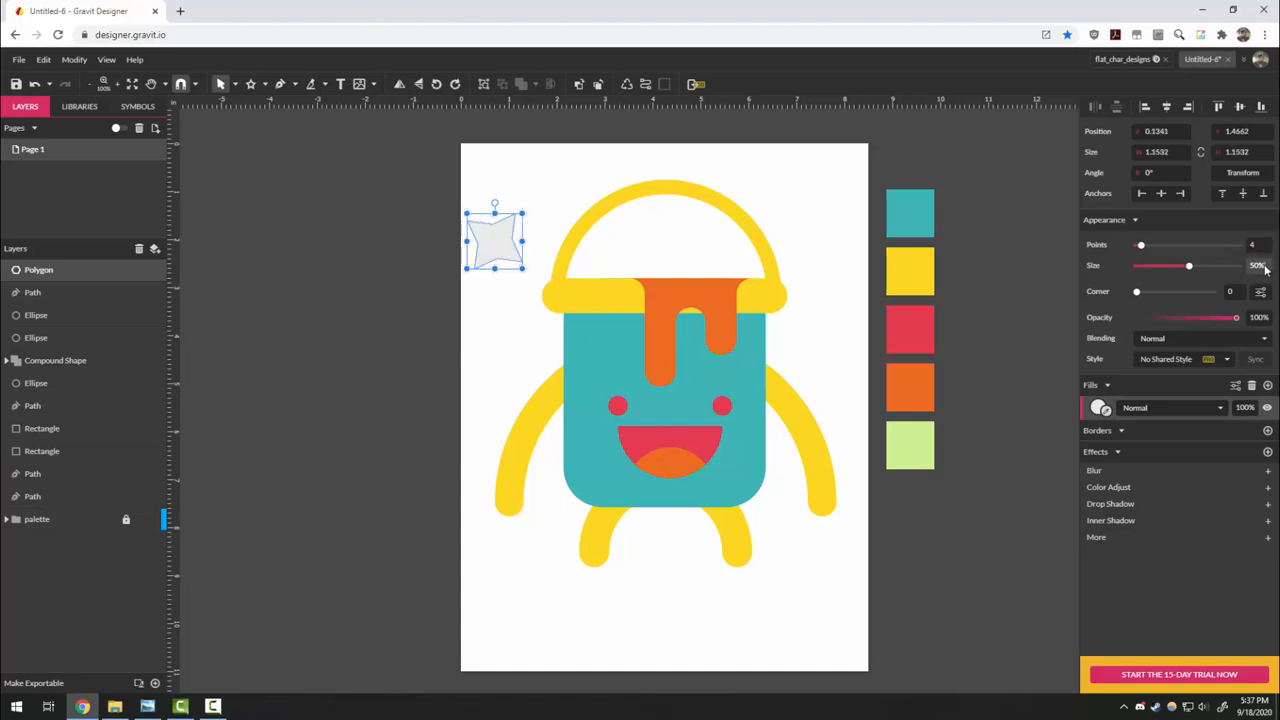
left_click_drag(1191, 268, 1170, 268)
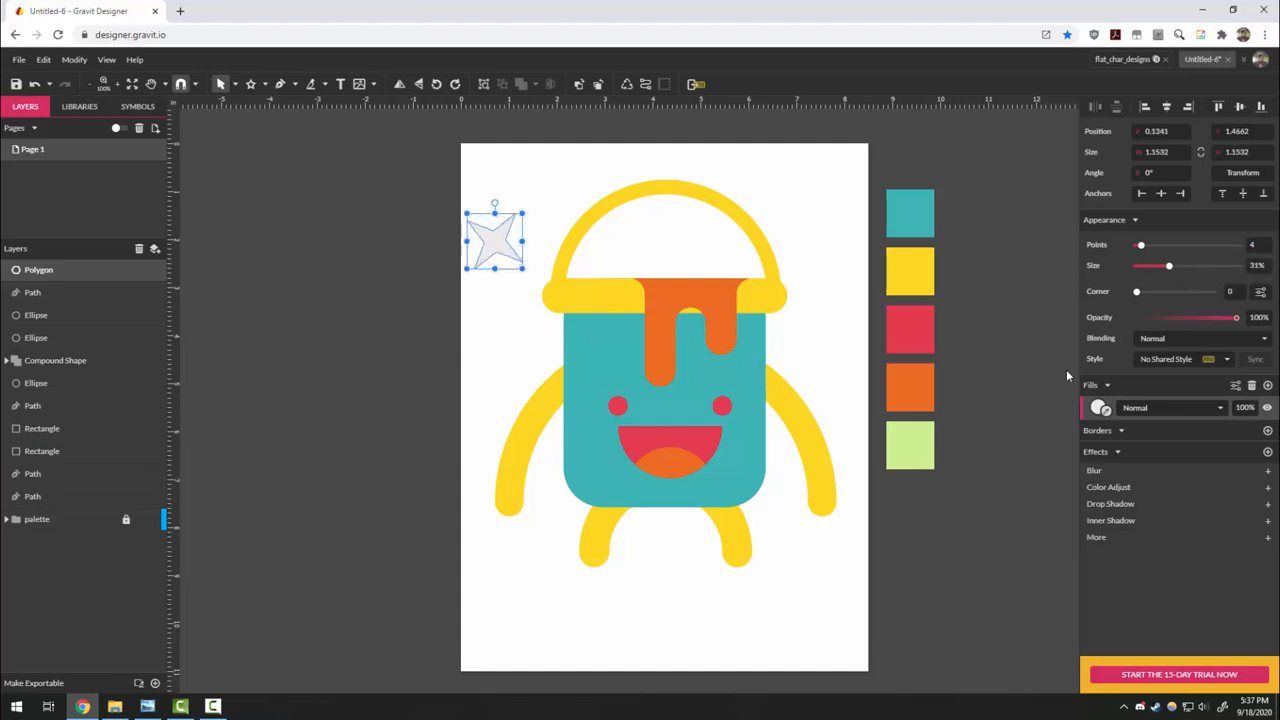
Place the star inside the handle with a smaller copy about 0.65 in wide rotated 23.8°, and fill both with the palette's teal.
left_click_drag(522, 212, 671, 214)
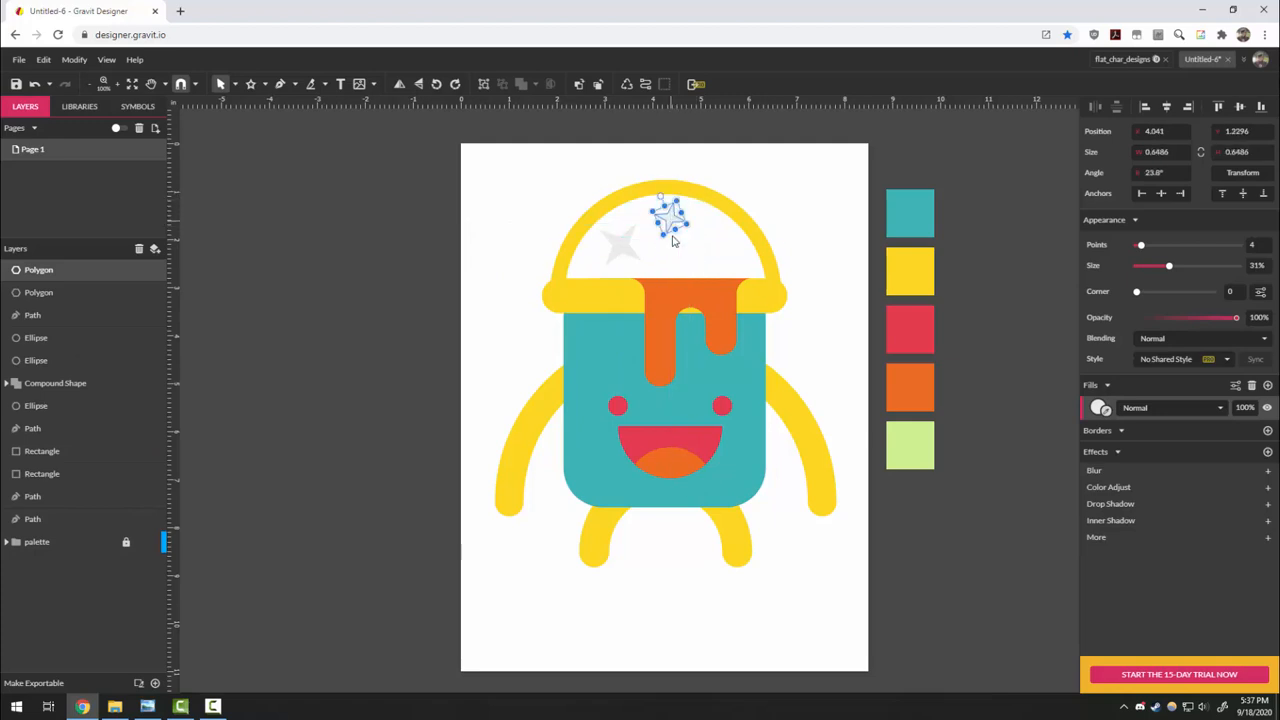
left_click(633, 255, "shift")
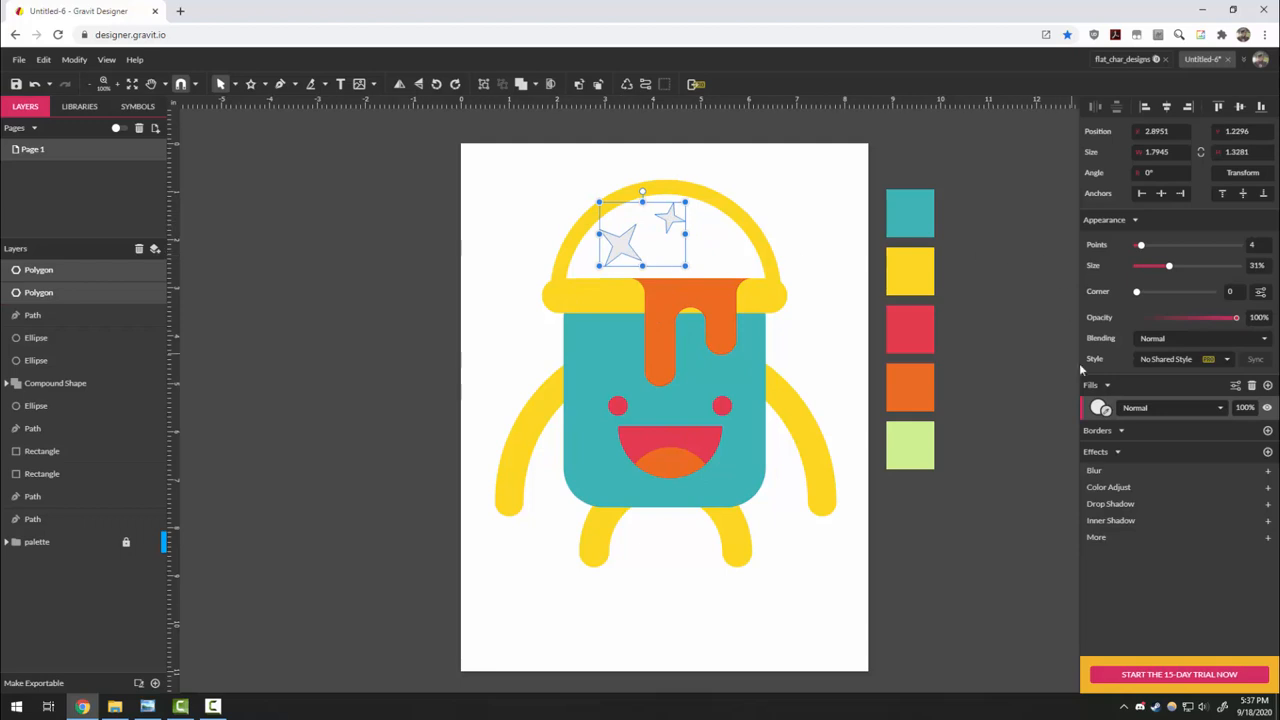
left_click_drag(1106, 414, 909, 214)
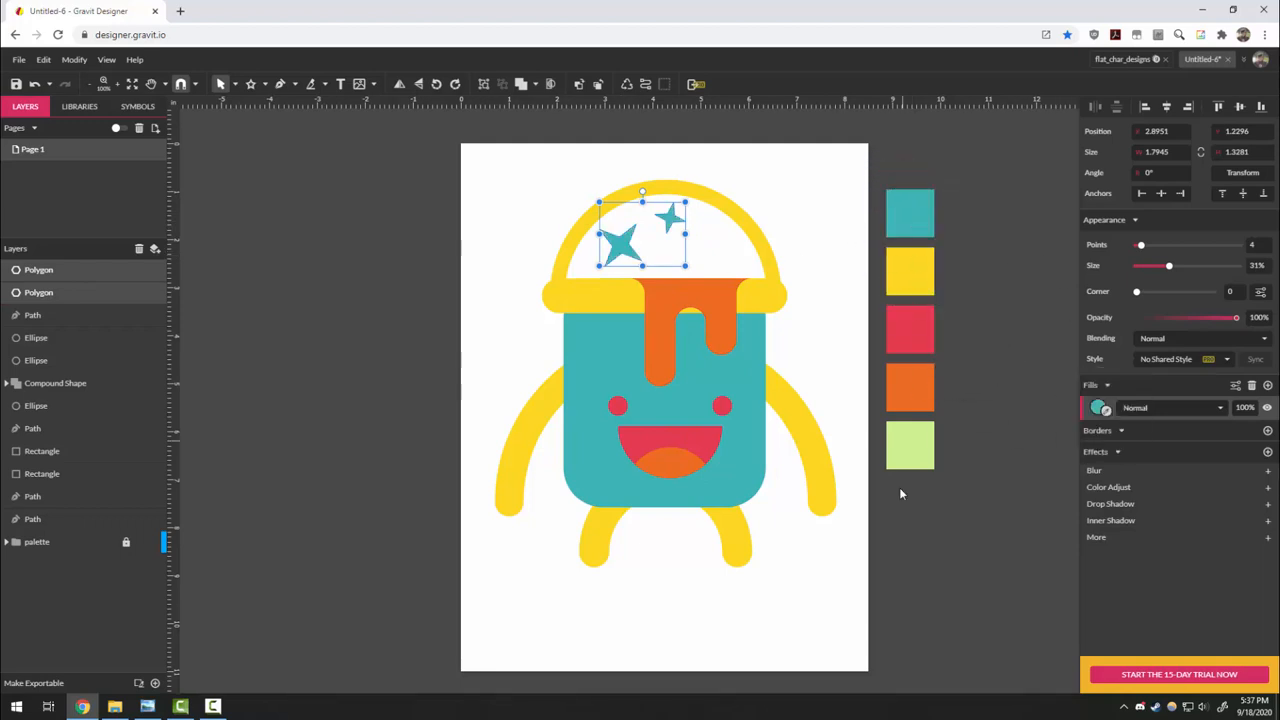
left_click(893, 625)
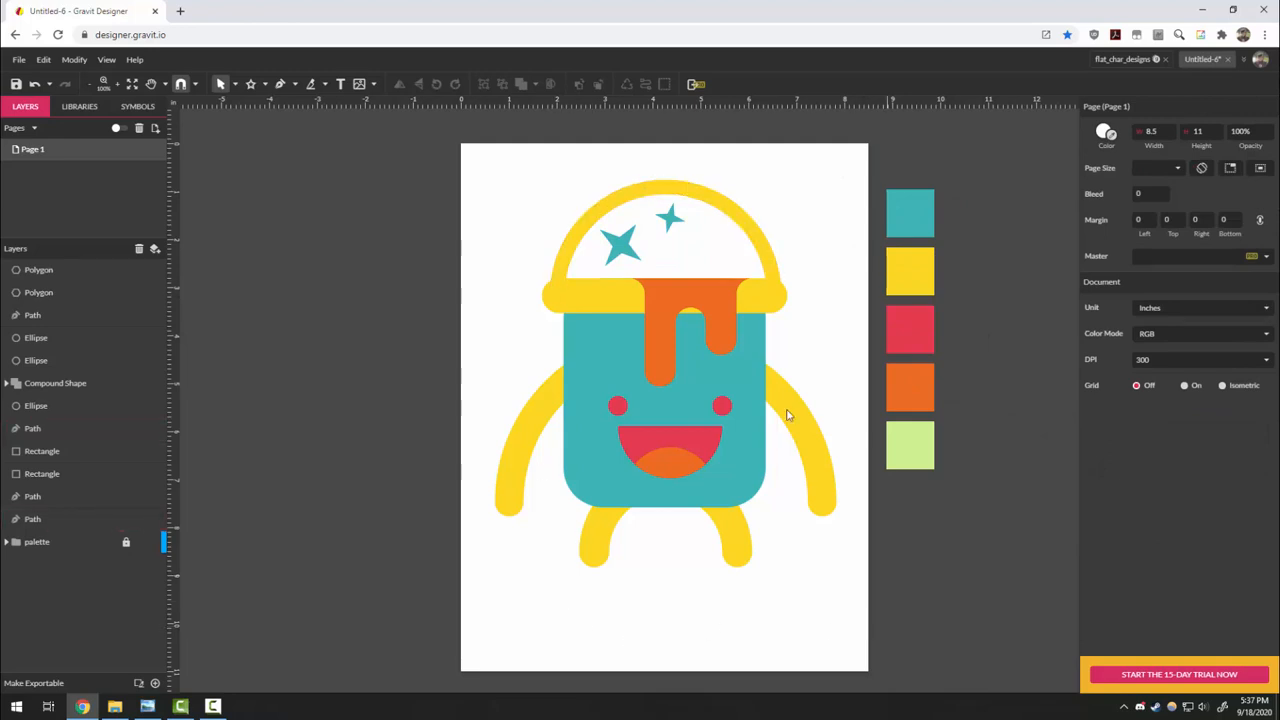
Draw a rectangle about 0.45 by 2.88 in over the left arm against the bucket body and duplicate it against the body's right side.
left_click(1102, 60)
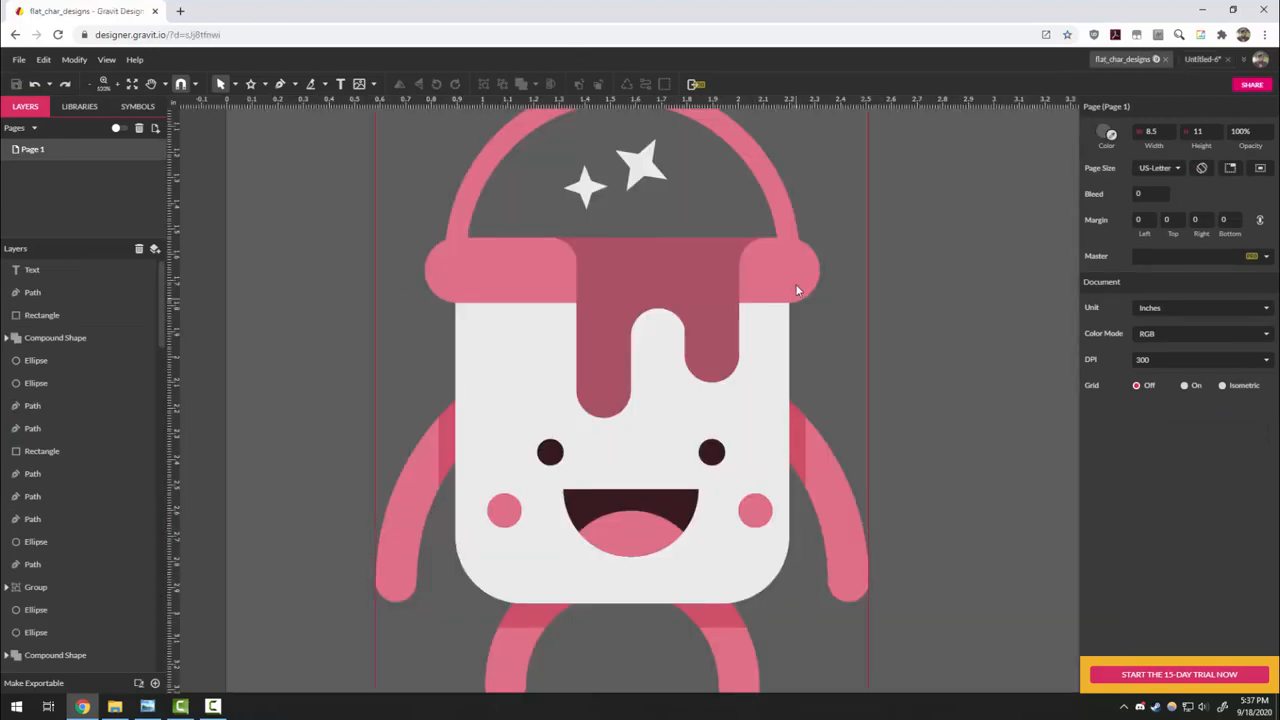
left_click(1200, 60)
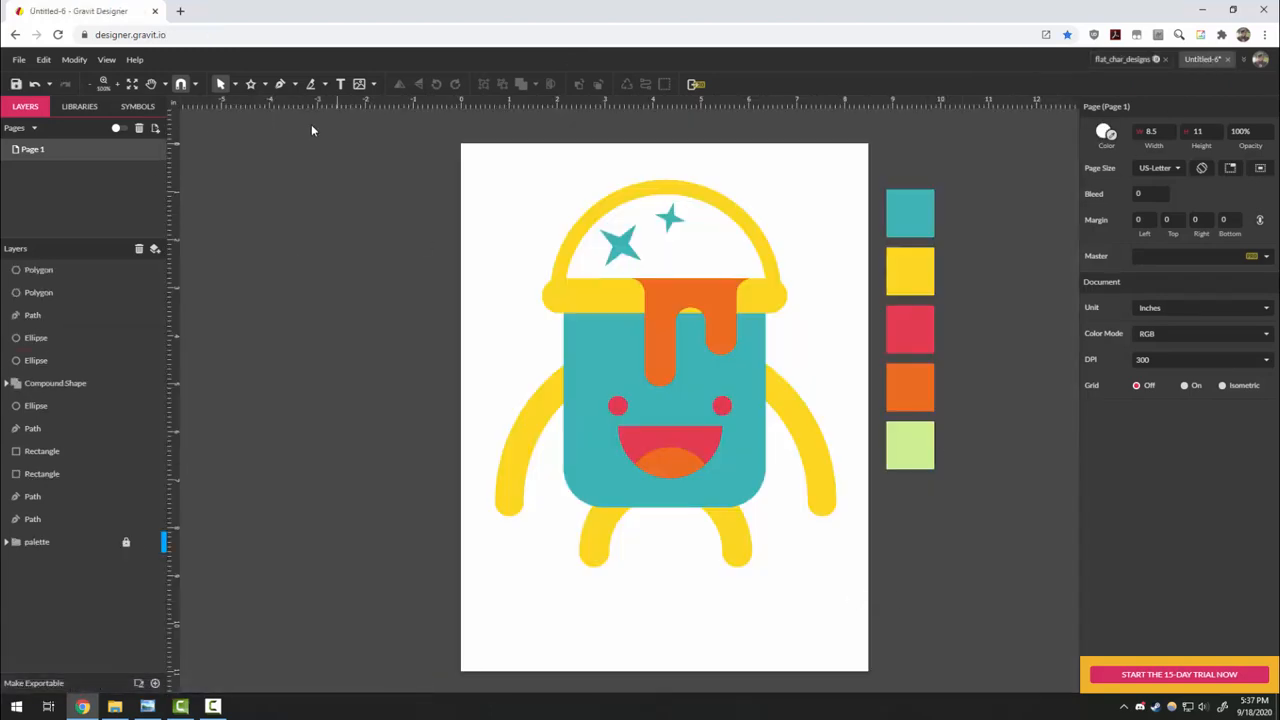
left_click(256, 85)
left_click(266, 85)
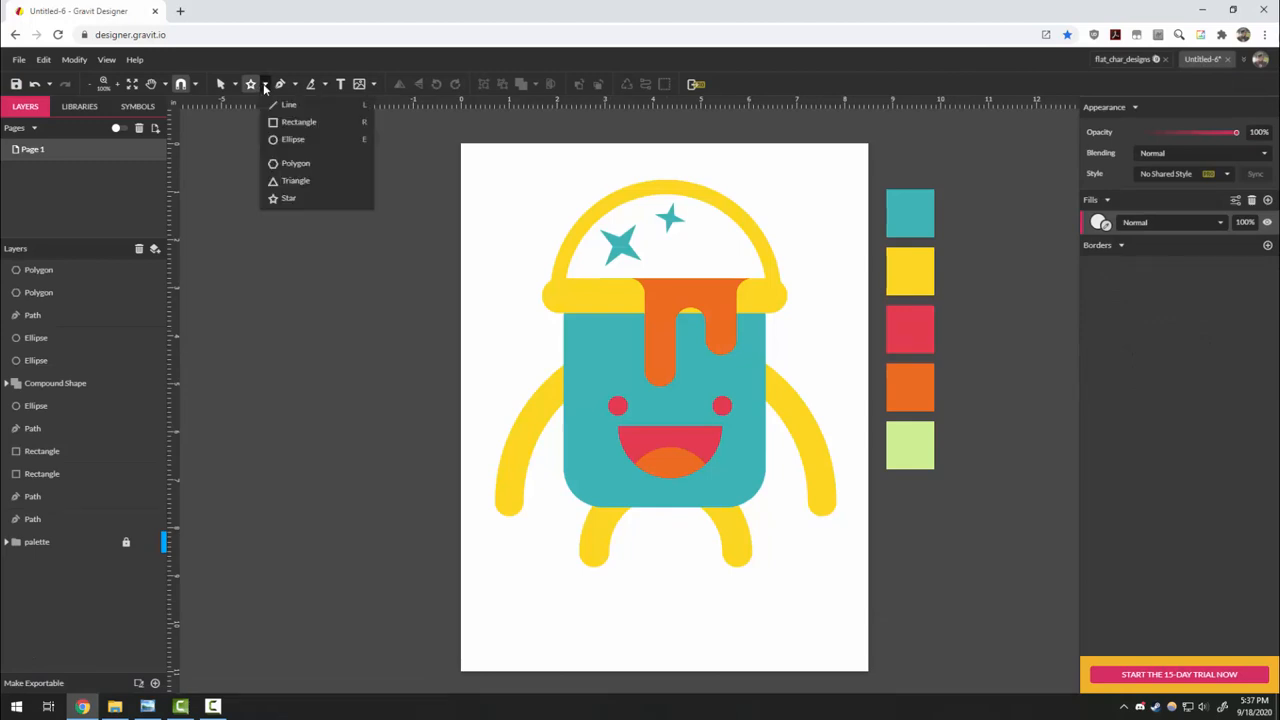
left_click(292, 119)
mouse_move(564, 376)
left_mouse_down()
mouse_move(523, 337)
mouse_move(543, 277)
mouse_move(563, 466)
mouse_move(706, 520)
mouse_move(777, 414)
mouse_move(776, 426)
left_mouse_up()
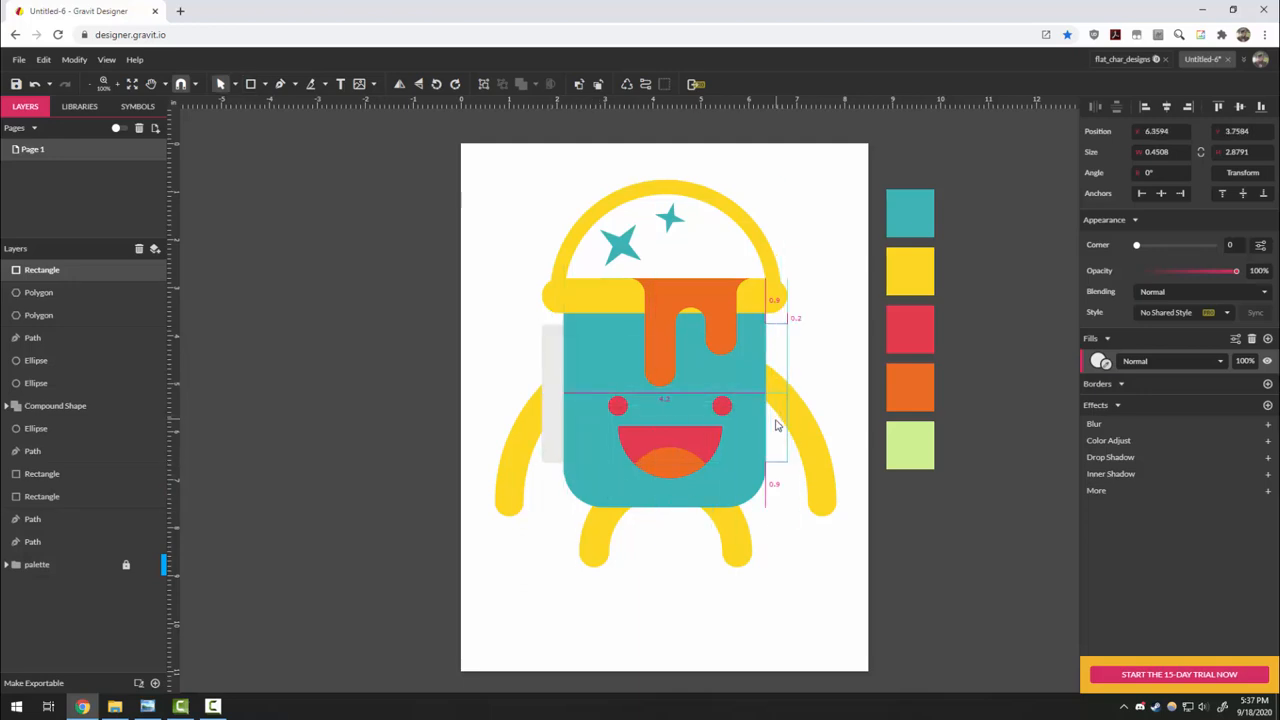
left_click_drag(773, 519, 775, 530)
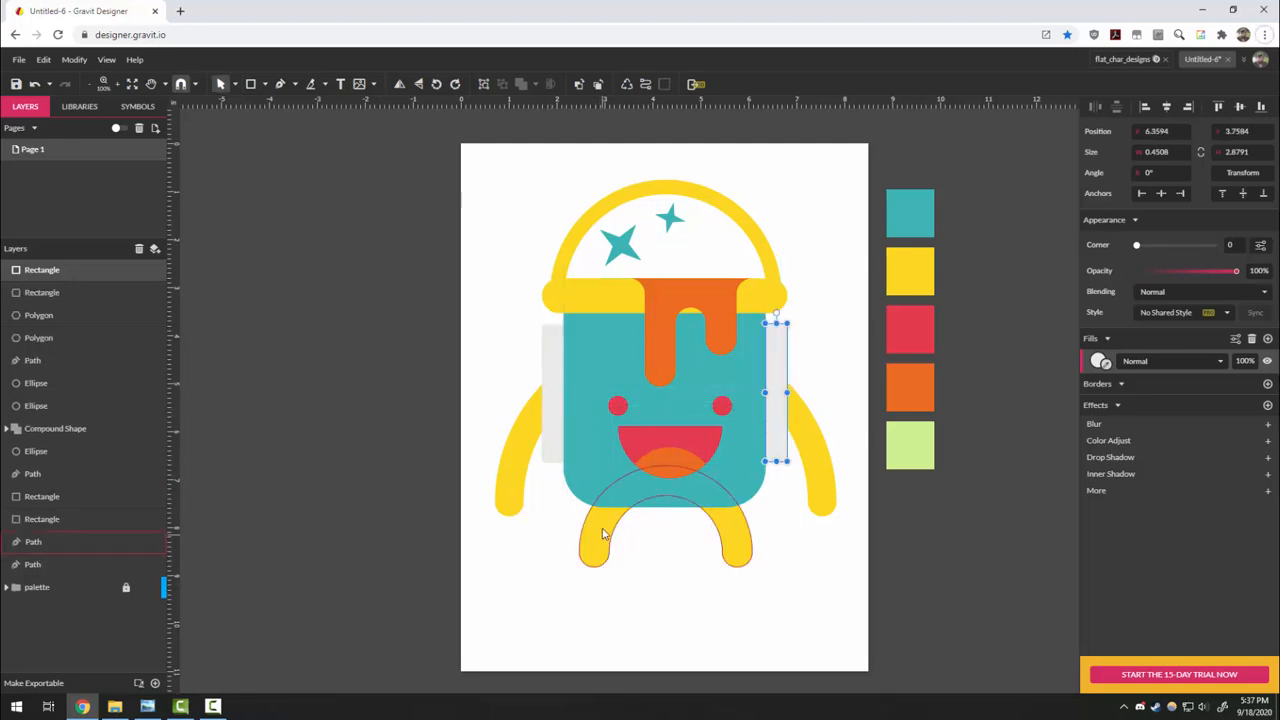
Duplicate the grey rectangle, rotate it to -90° and fit it directly beneath the bucket, sized about 4.22 by 0.45 in.
left_click_drag(768, 452, 662, 612)
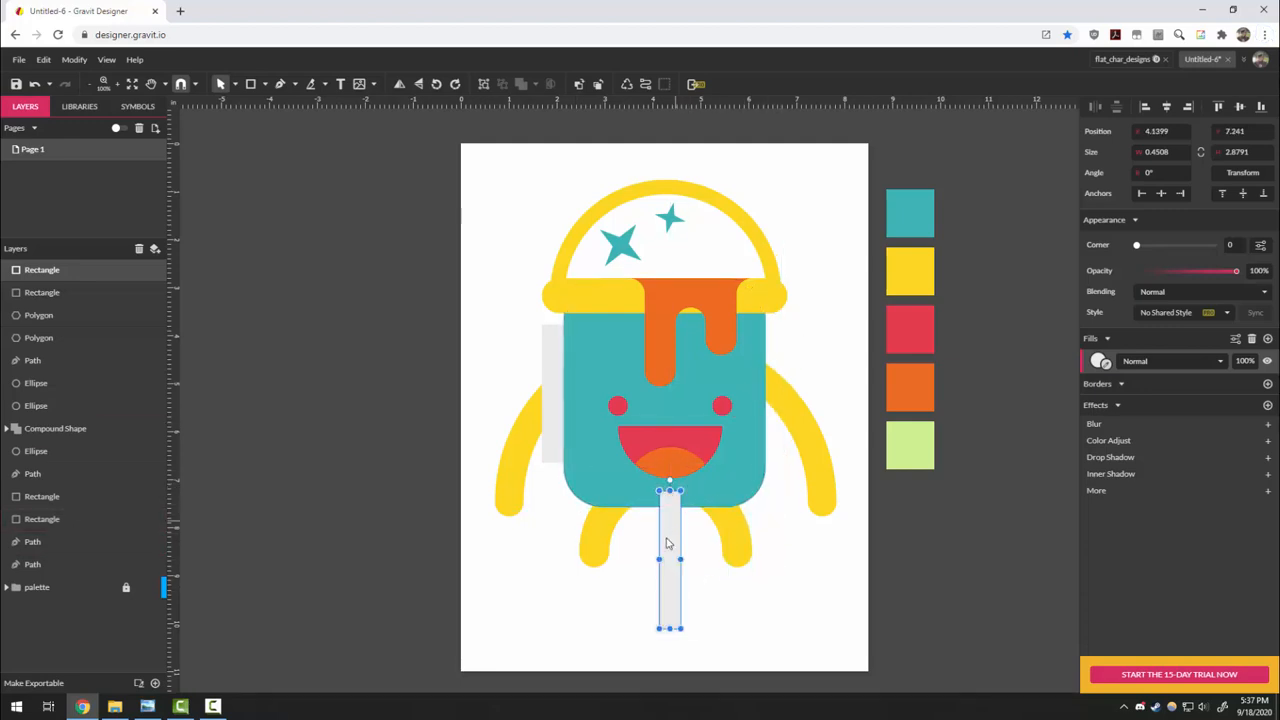
key("ctrl+z")
left_click_drag(688, 550, 670, 574)
left_click_drag(685, 491, 766, 519)
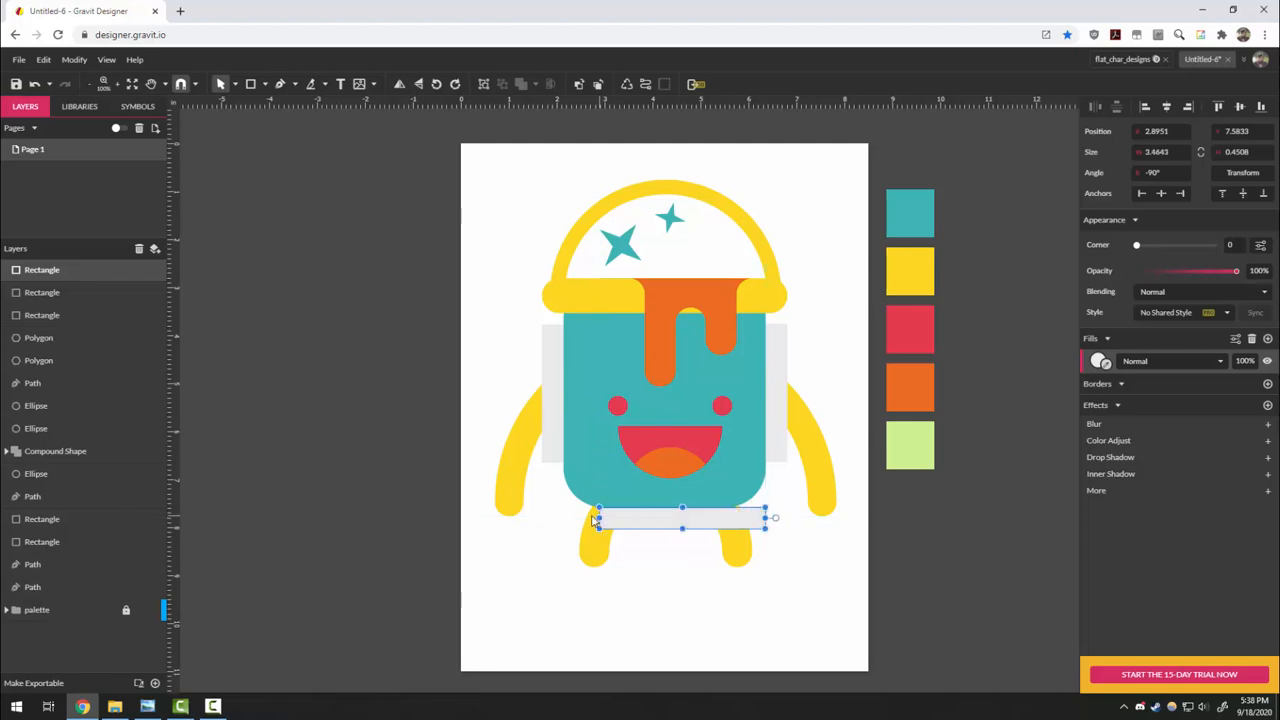
left_click_drag(599, 519, 564, 520)
left_click(662, 590)
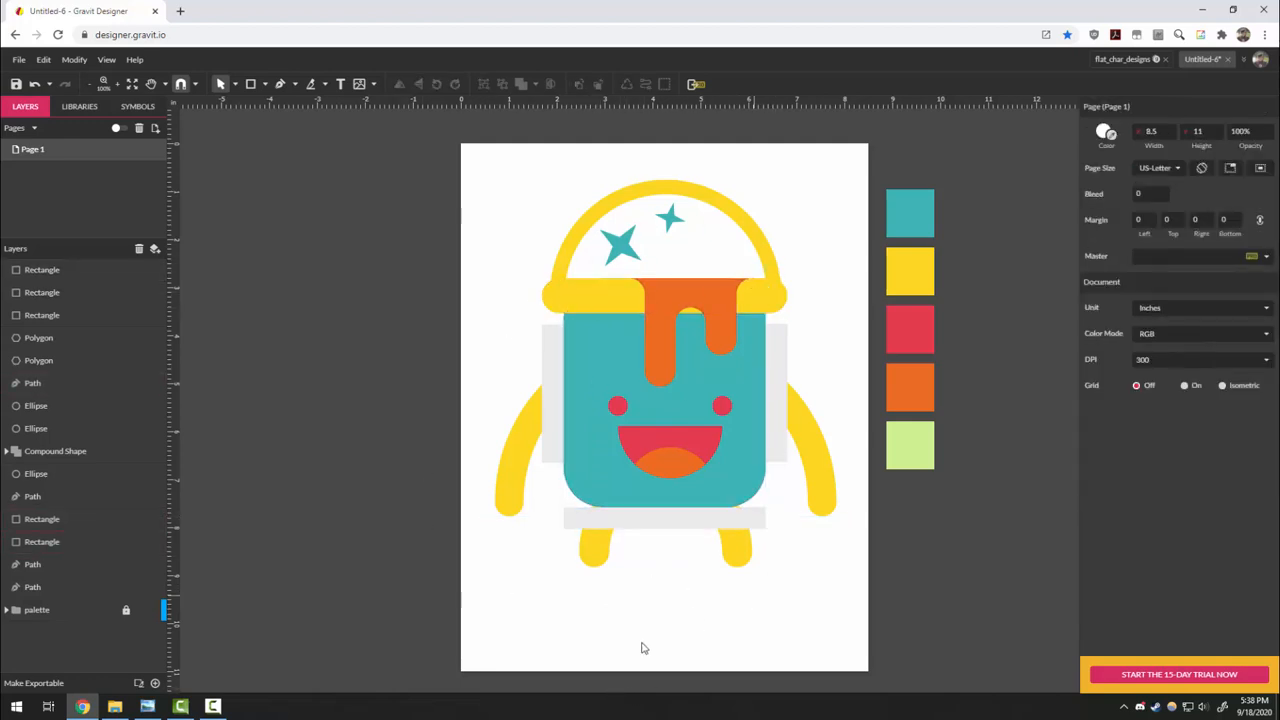
Duplicate the yellow arms path and intersect the copy with the grey rectangle over the left arm.
left_click(513, 462)
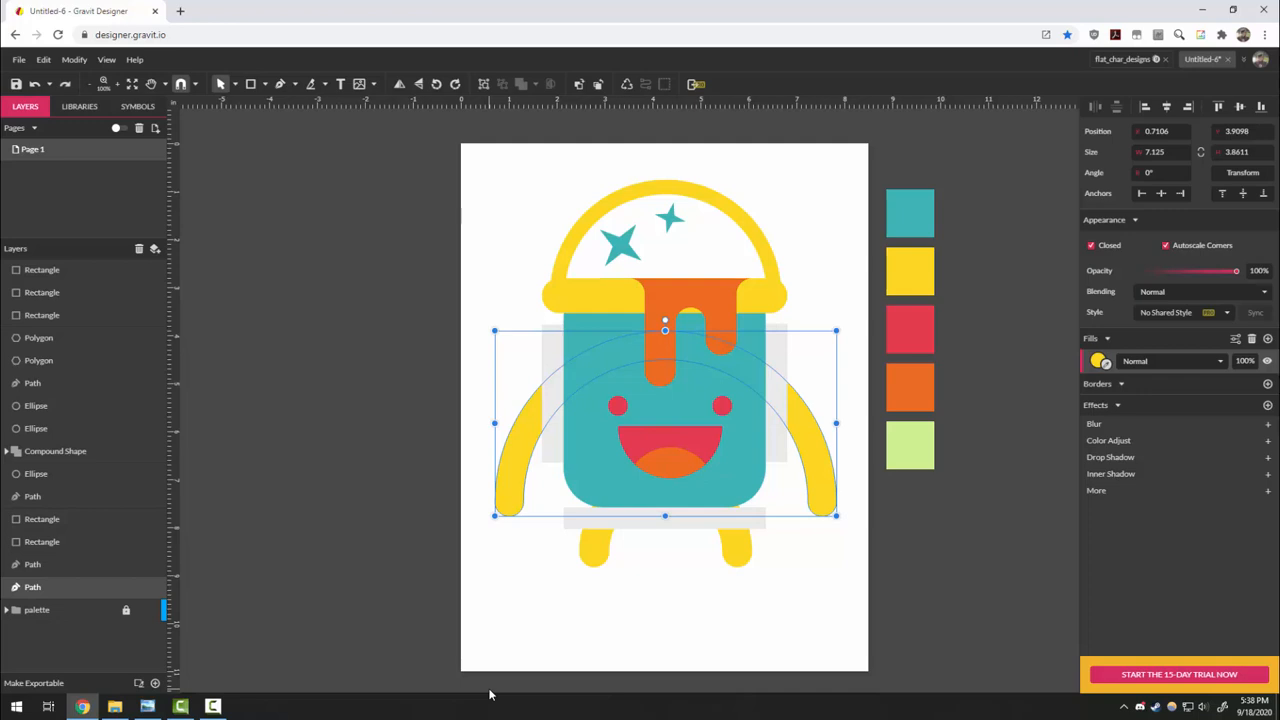
key("ctrl+d")
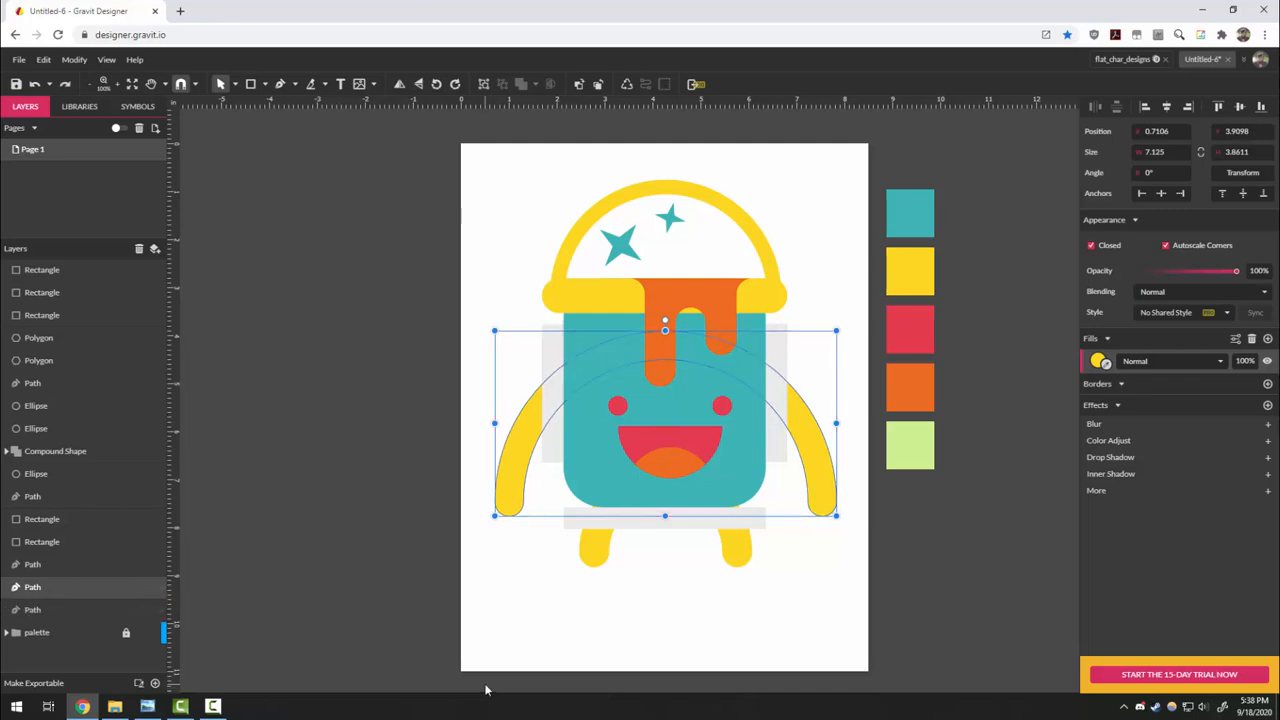
left_click(557, 372, "shift")
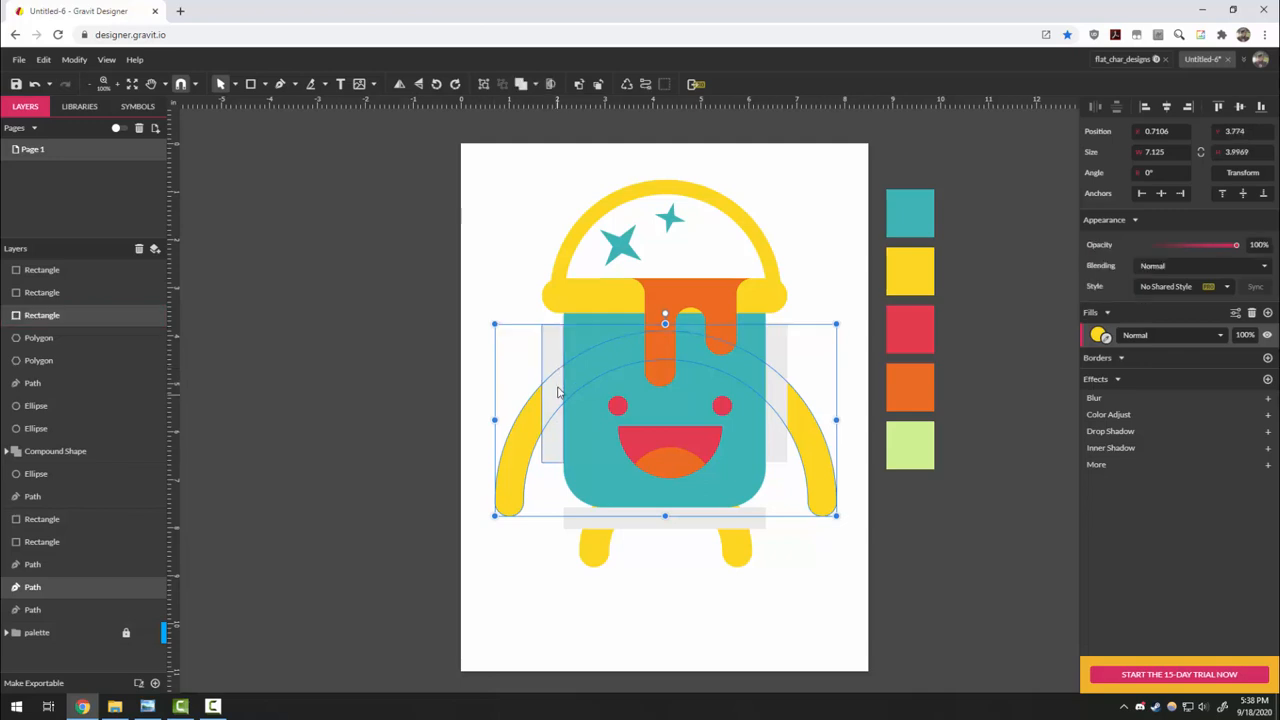
left_click(536, 84)
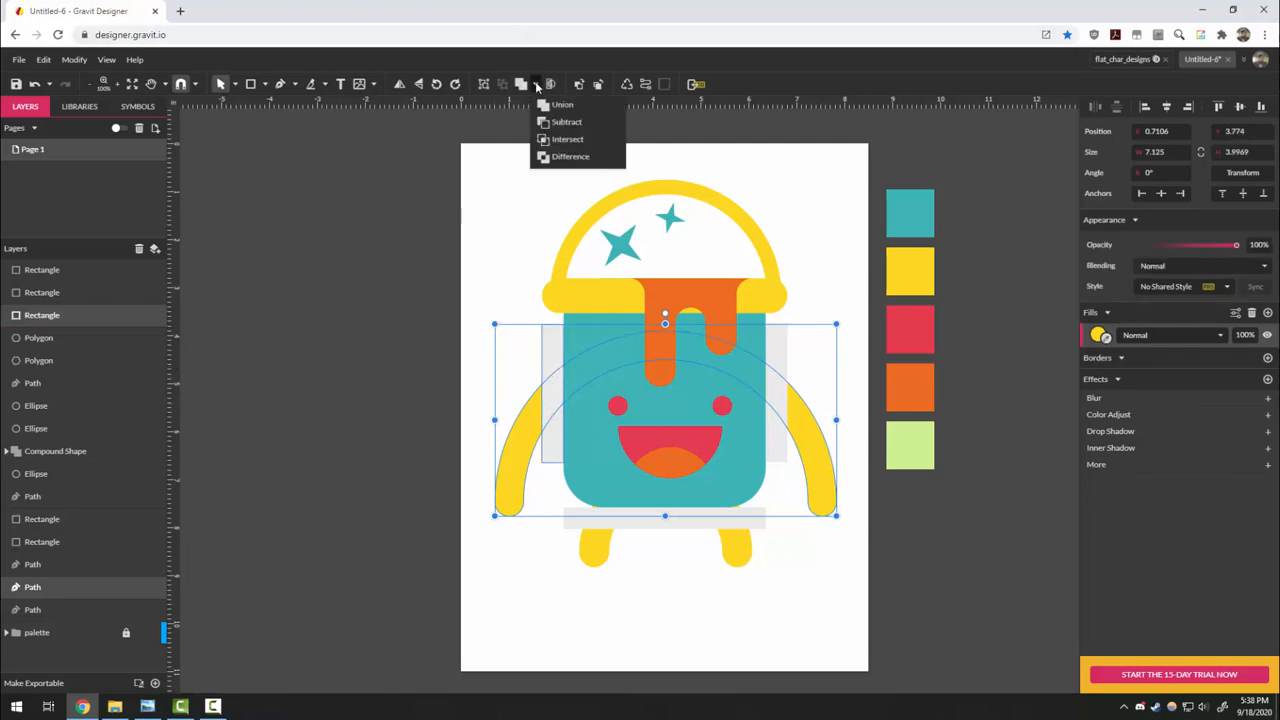
left_click(540, 630)
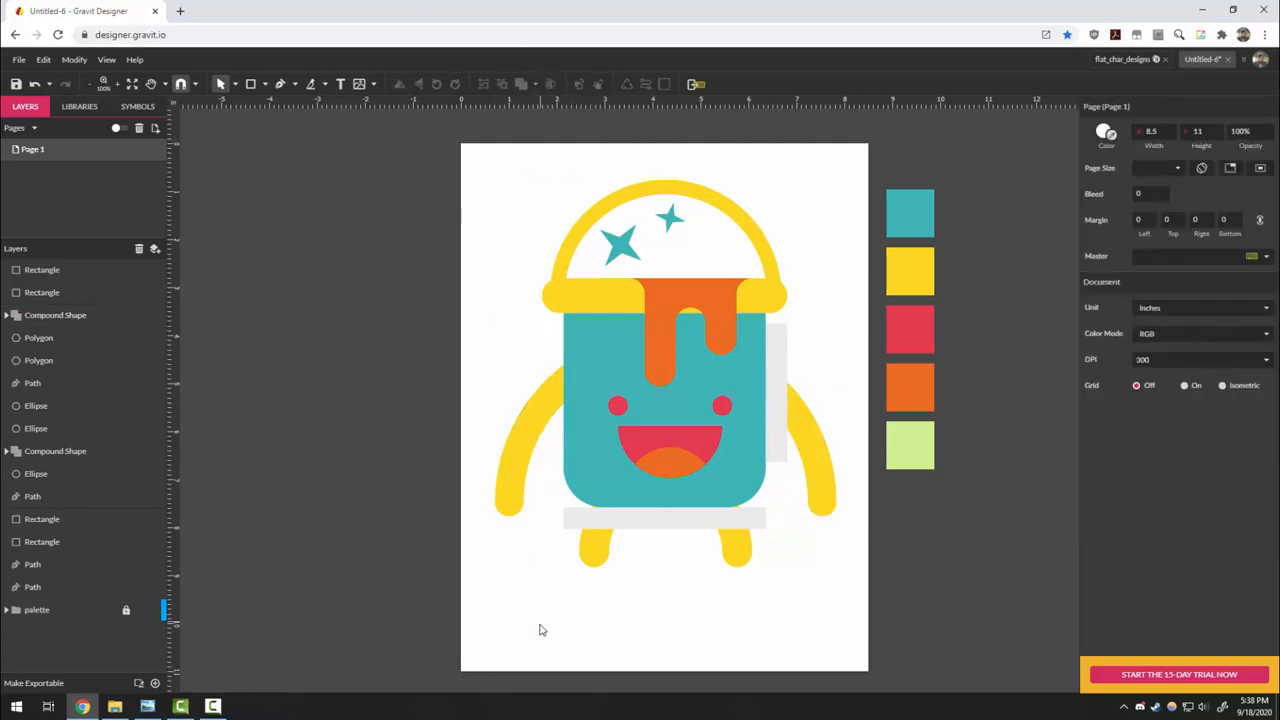
Duplicate the arms path again and intersect that copy with the grey rectangle over the right arm.
left_click(531, 452)
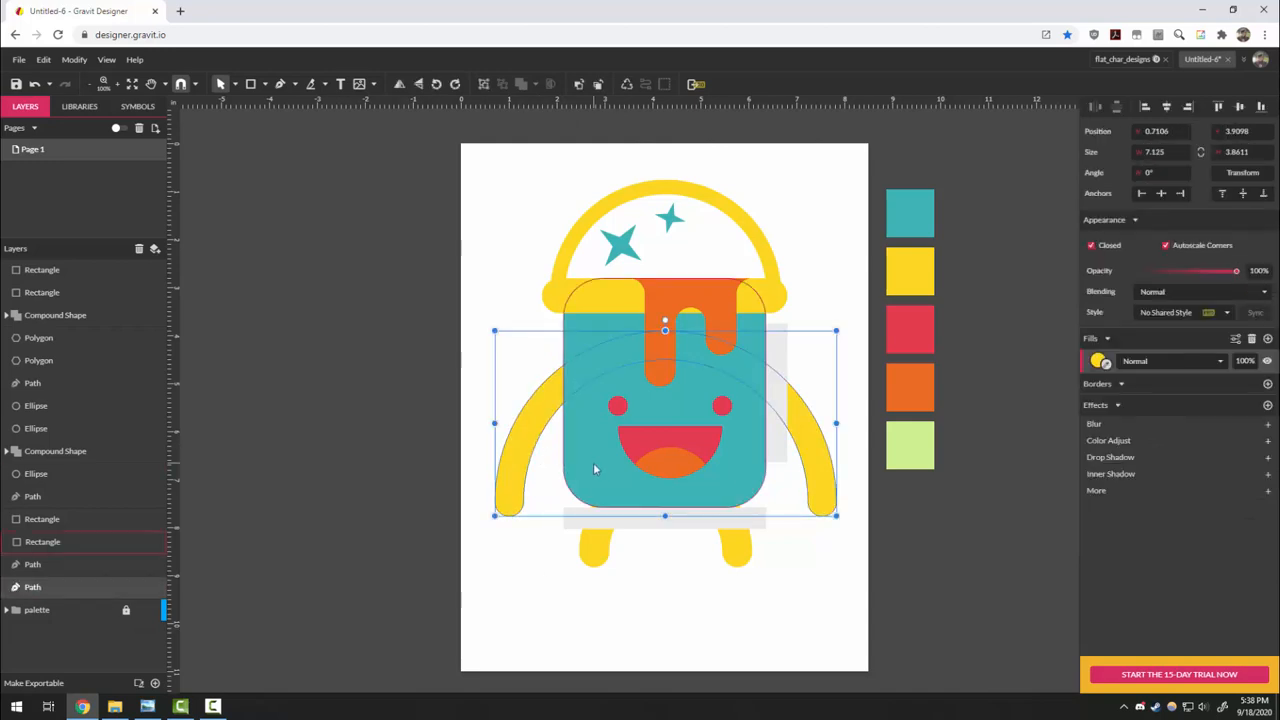
key("ctrl+d")
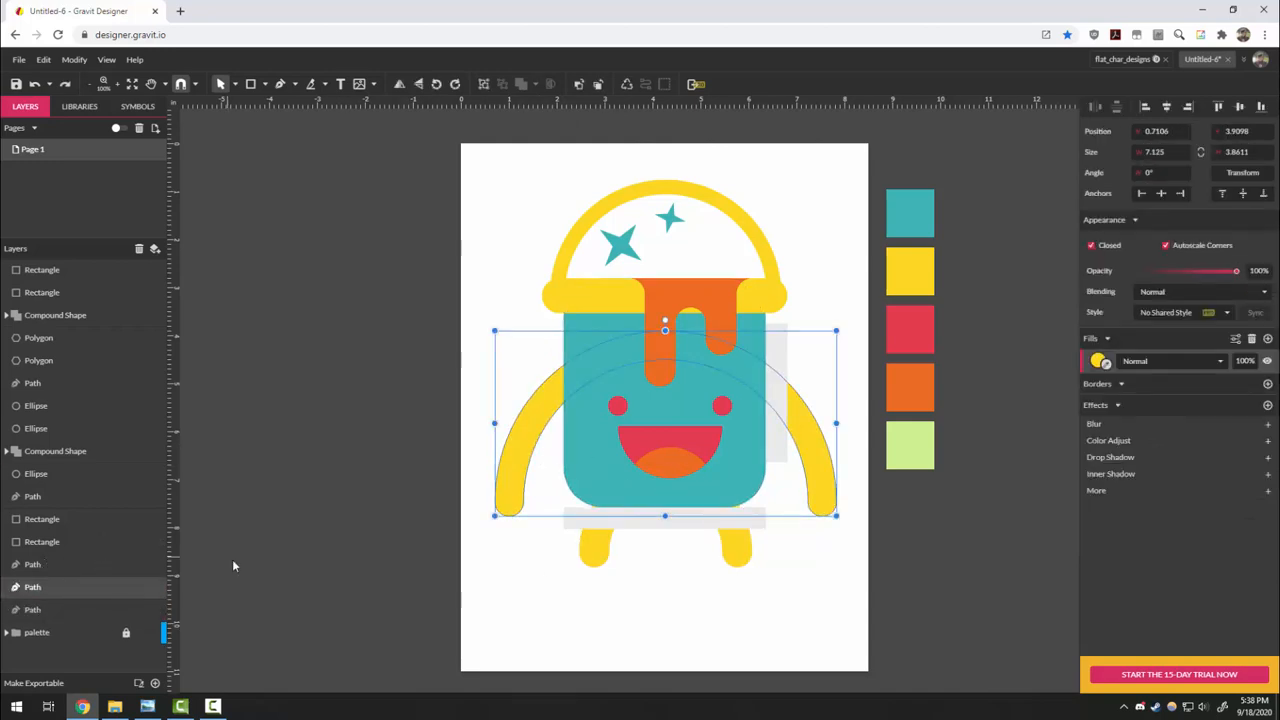
left_click(781, 372, "shift")
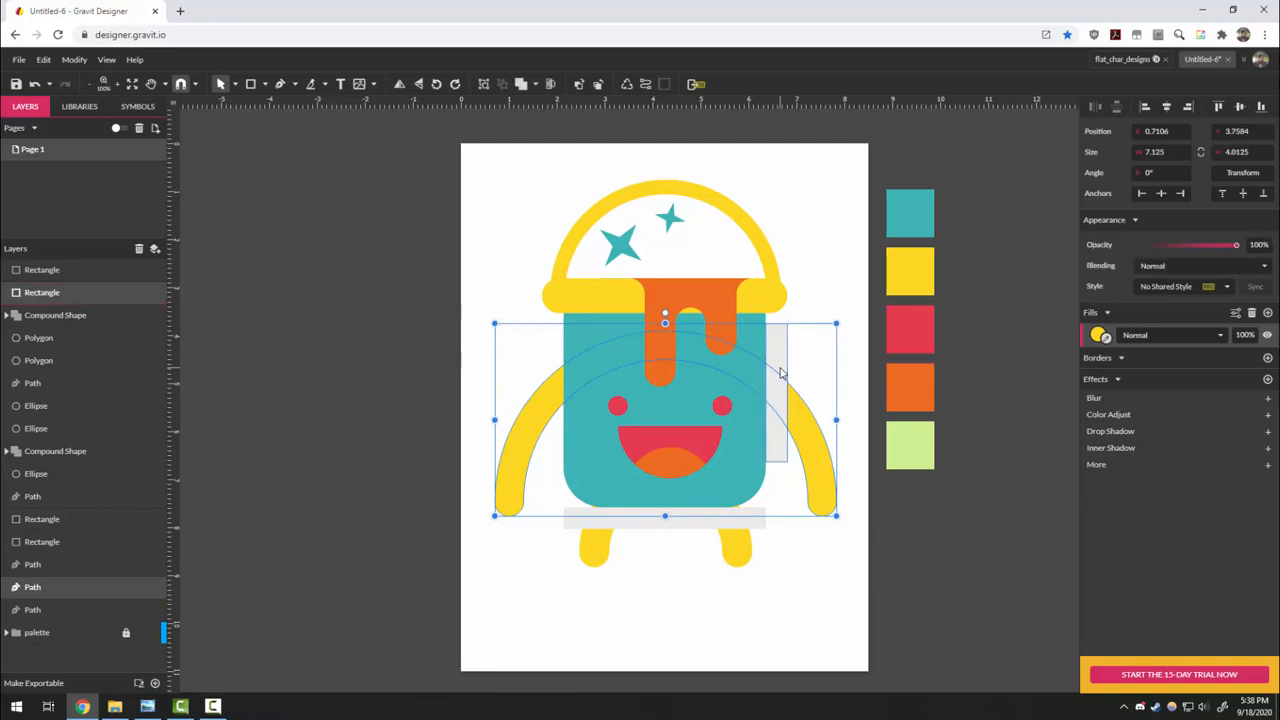
left_click(536, 84)
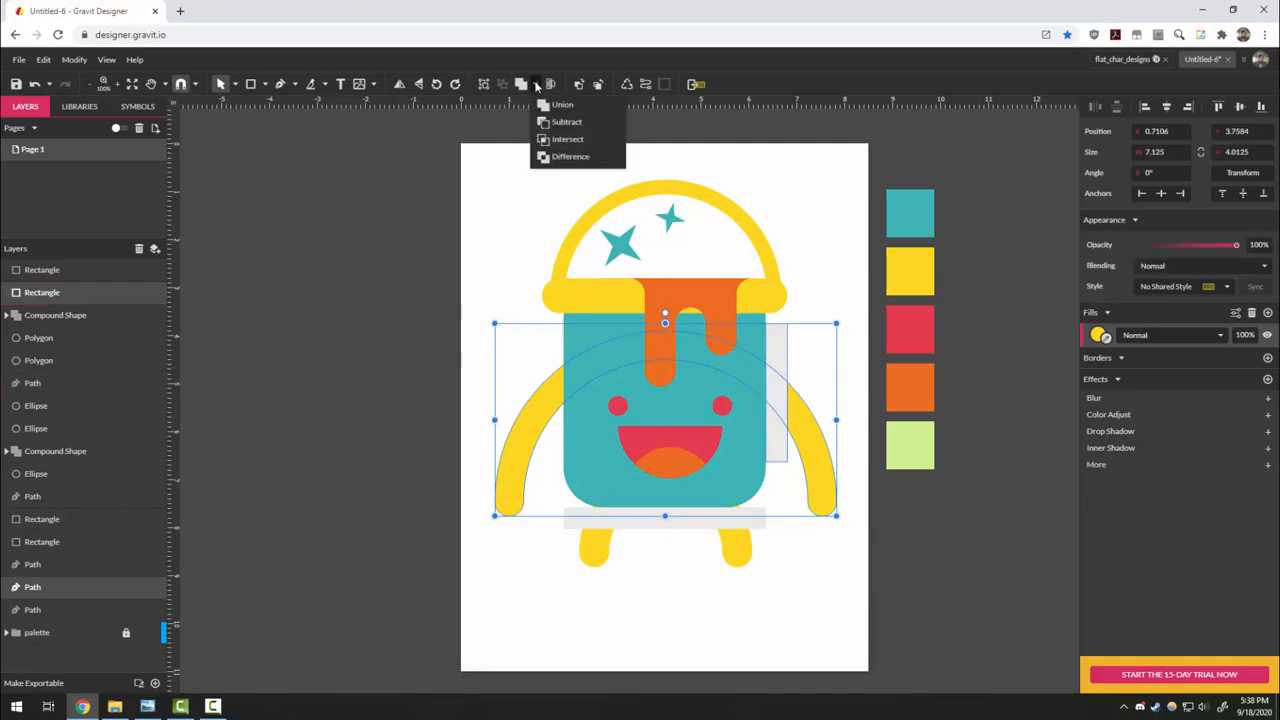
left_click(567, 139)
left_click(814, 583)
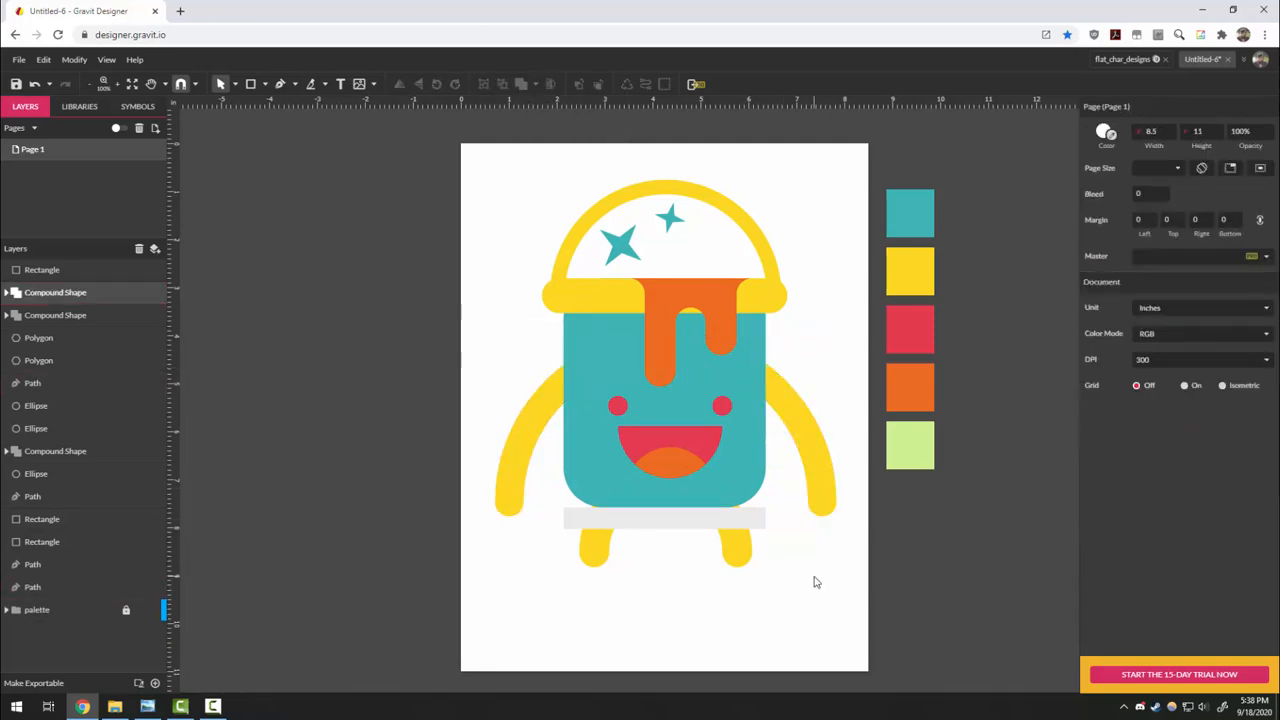
Set the fill blending of both arm shading pieces to Multiply.
left_click(777, 393)
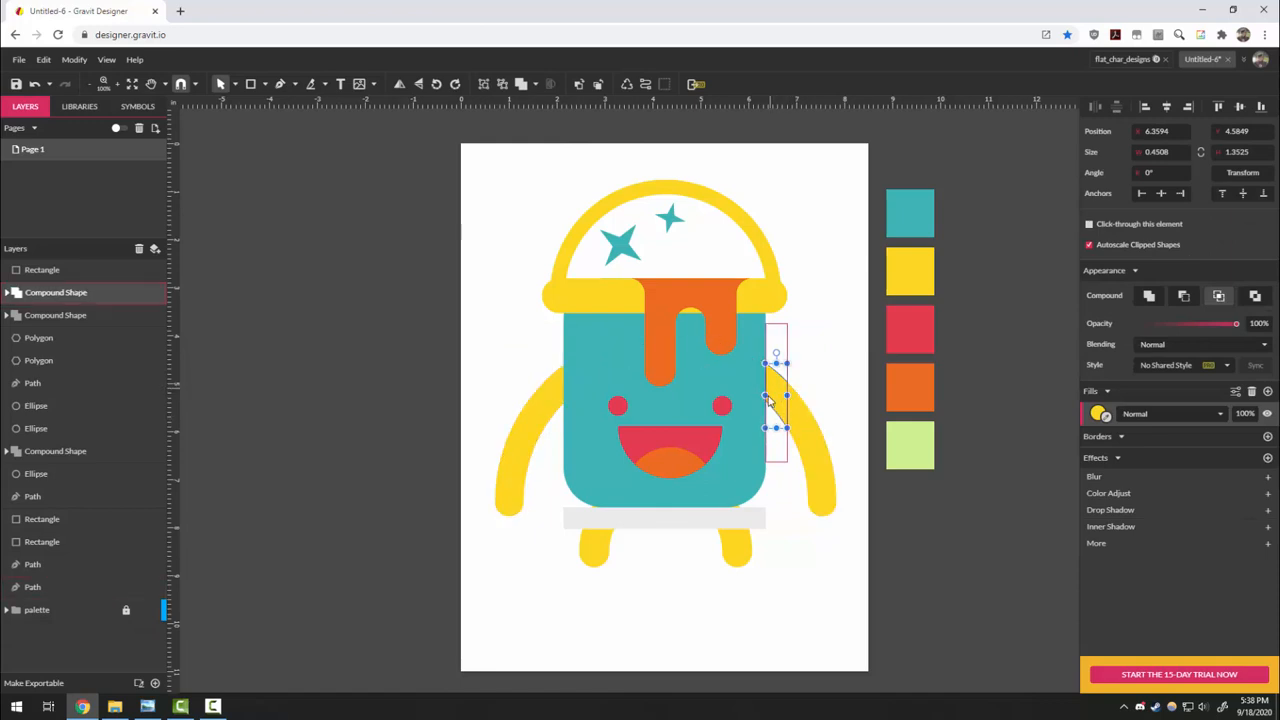
left_click(552, 400, "shift")
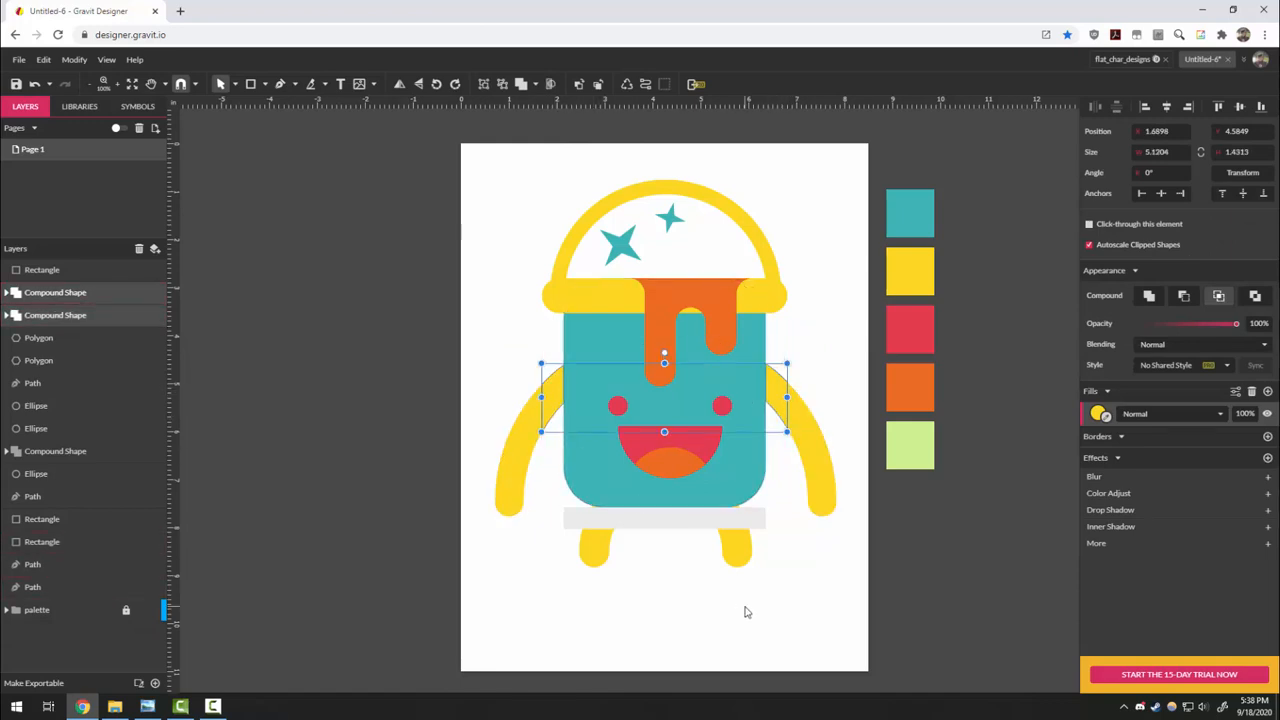
left_click(1170, 414)
left_click(1172, 438)
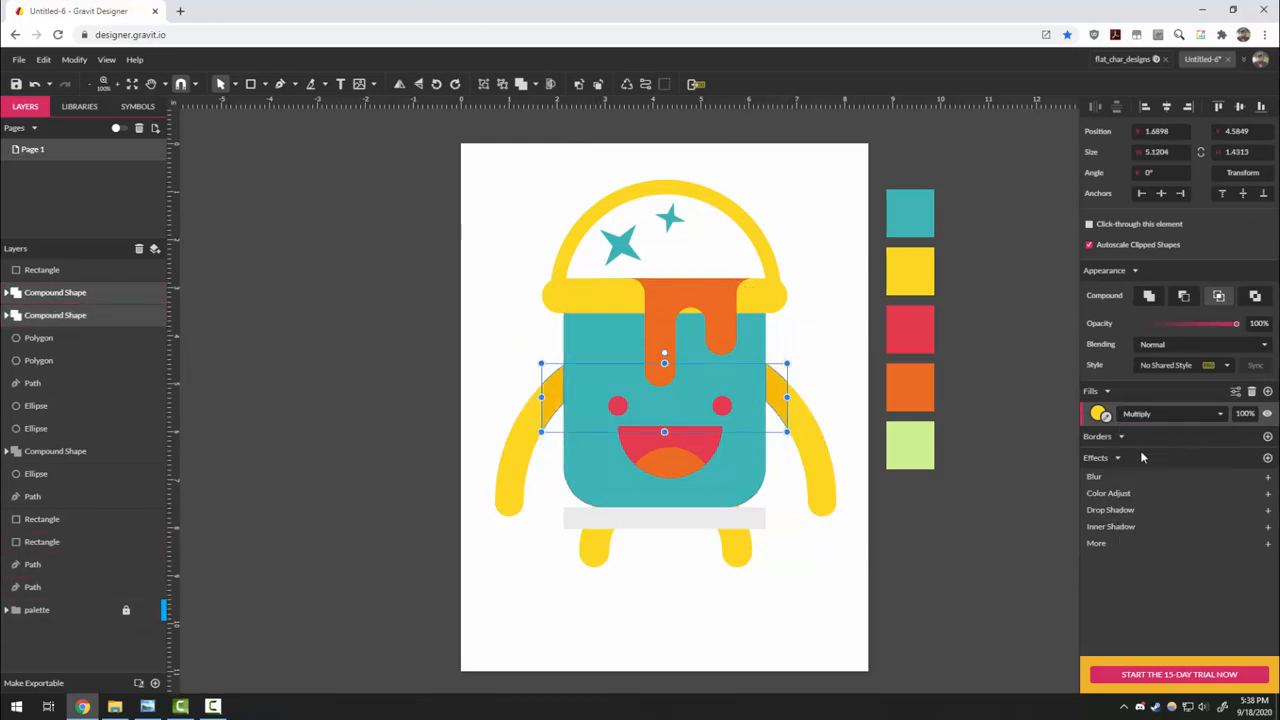
left_click(828, 628)
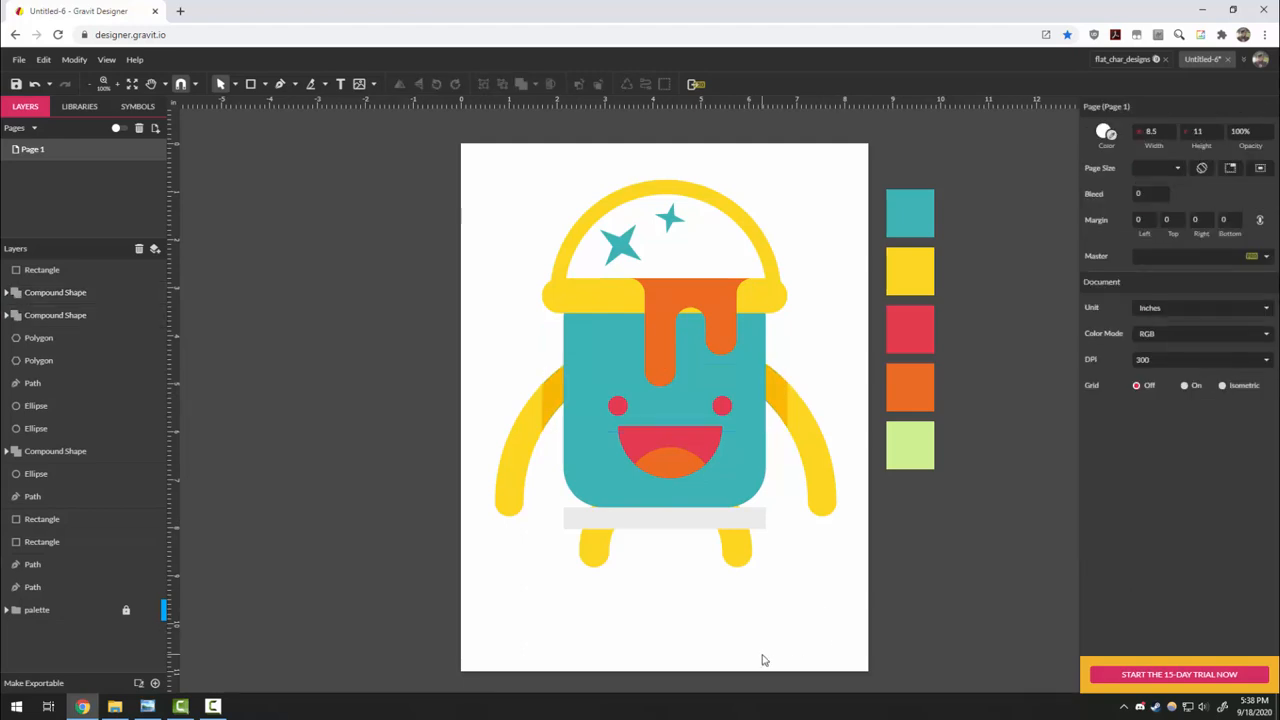
Intersect a duplicate of the legs path with the grey rectangle below the bucket and set the result's fill blending to Multiply.
left_click(591, 550)
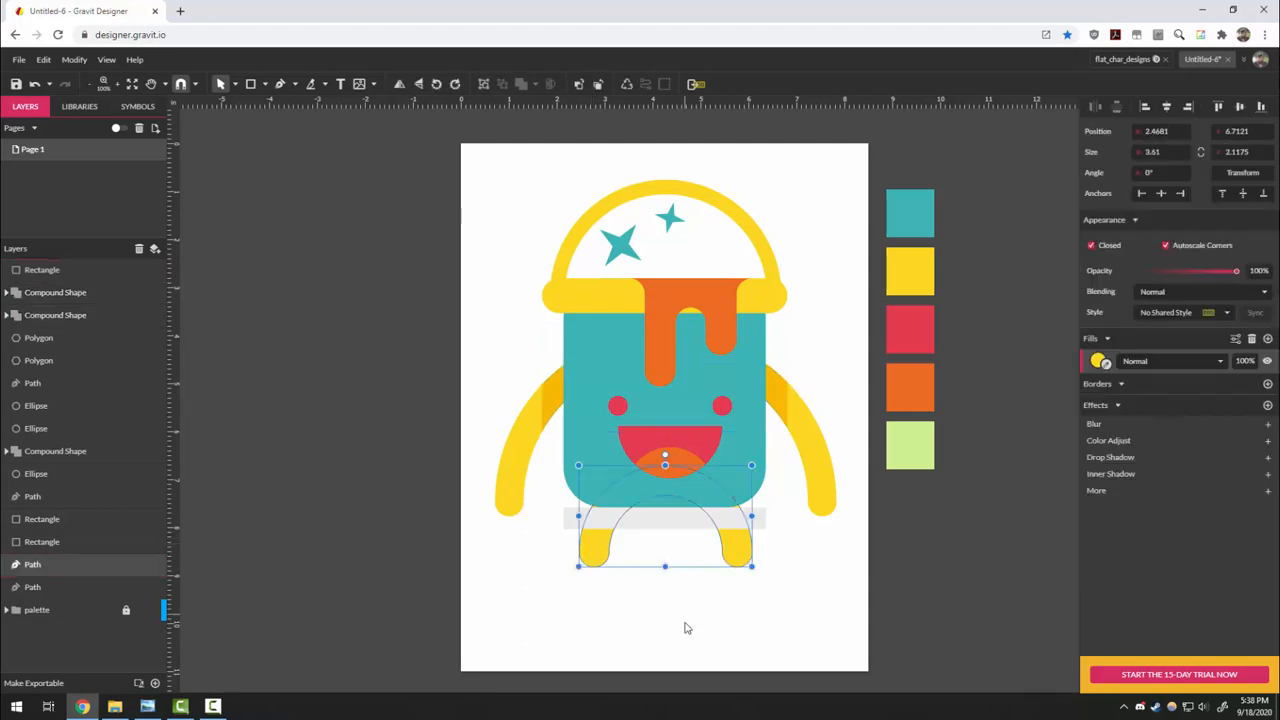
key("ctrl+z")
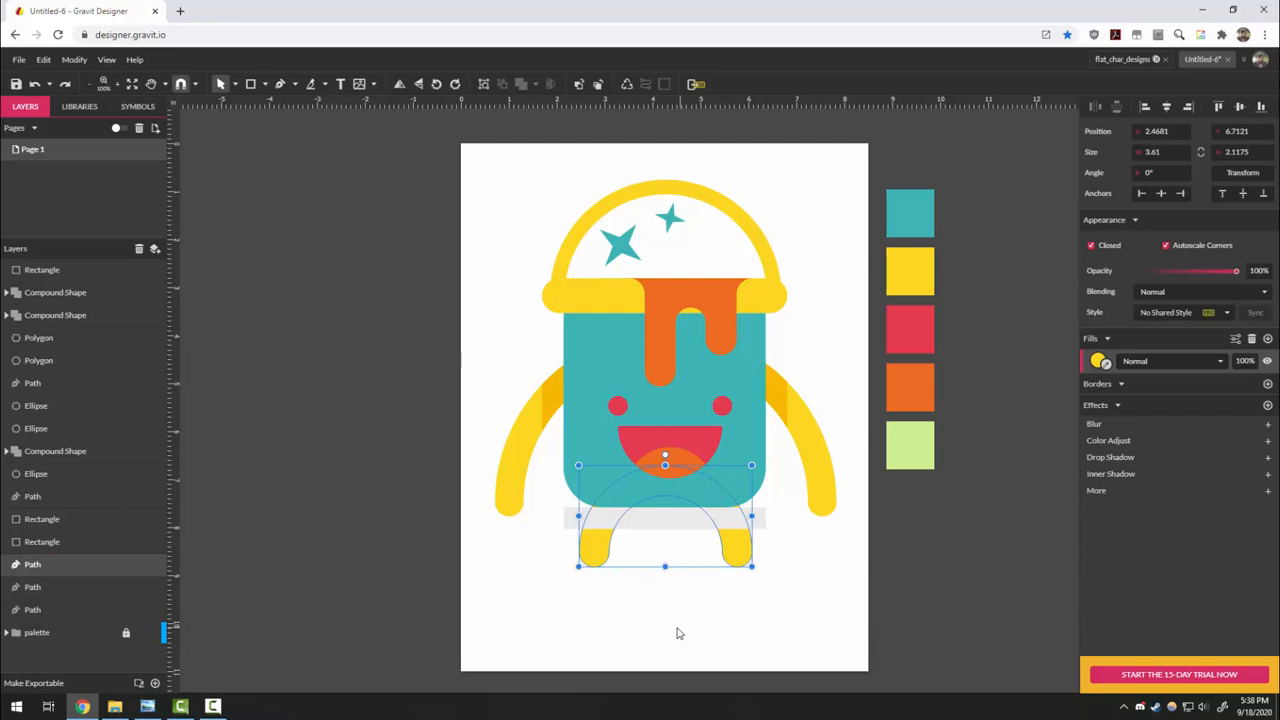
left_click(622, 525, "shift")
left_click(537, 84)
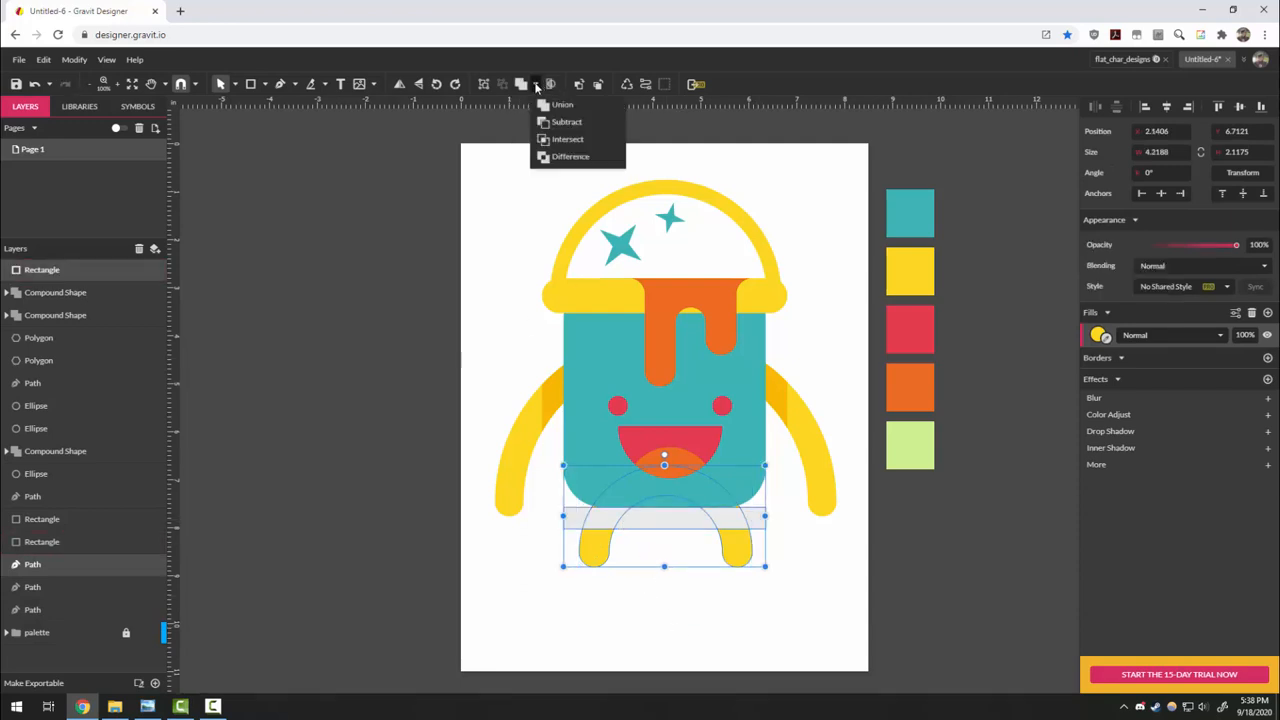
left_click(565, 140)
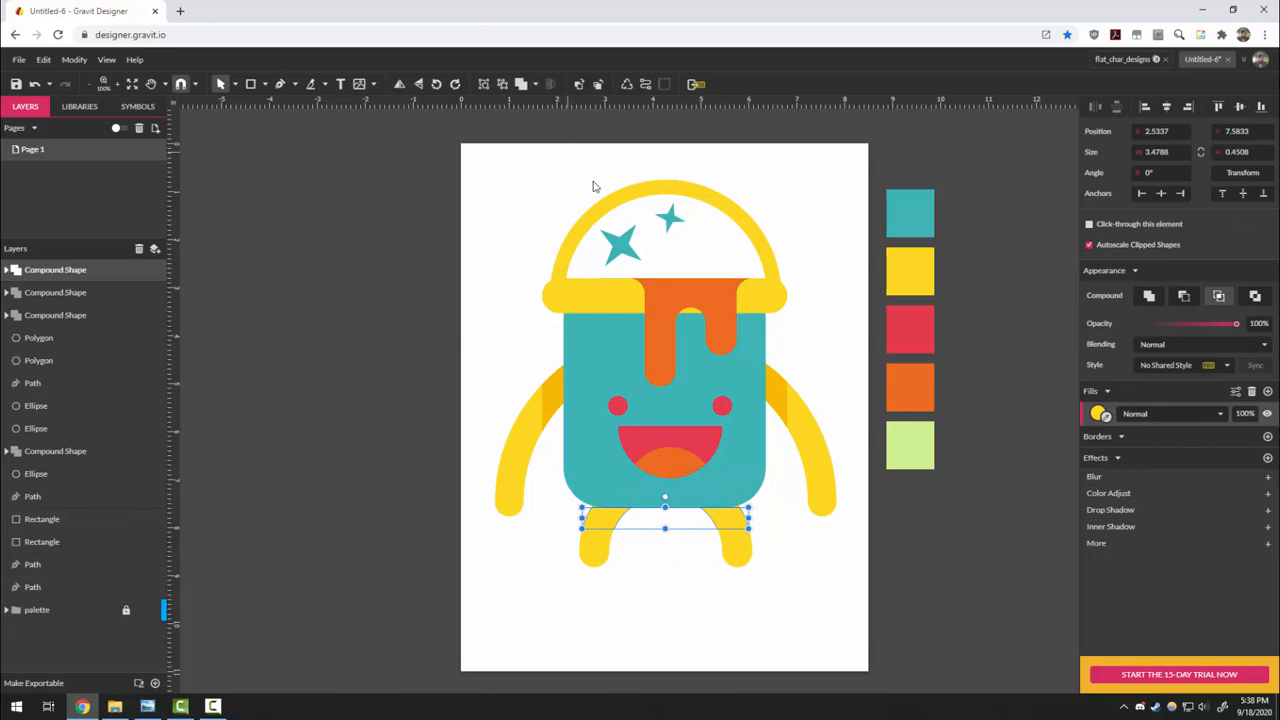
left_click(1162, 413)
left_click(1158, 434)
left_click(945, 564)
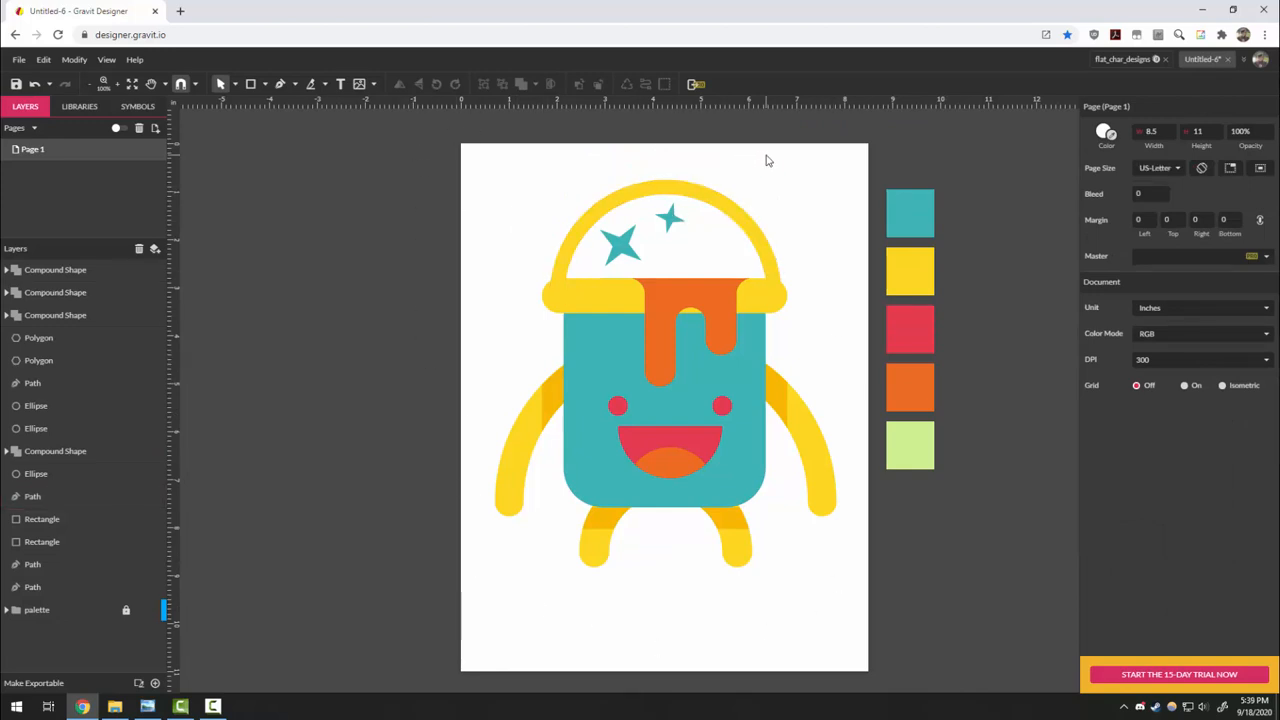
Set the page background colour to the palette's red.
left_click(1112, 137)
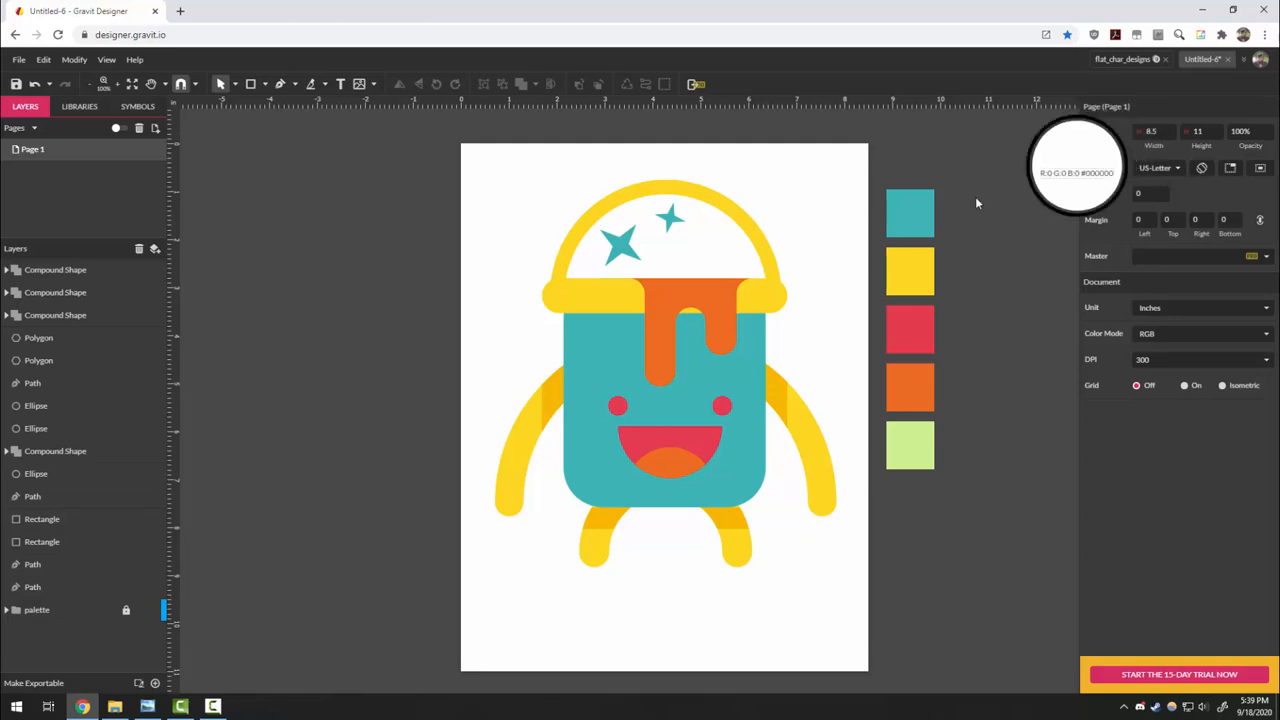
left_click(910, 334)
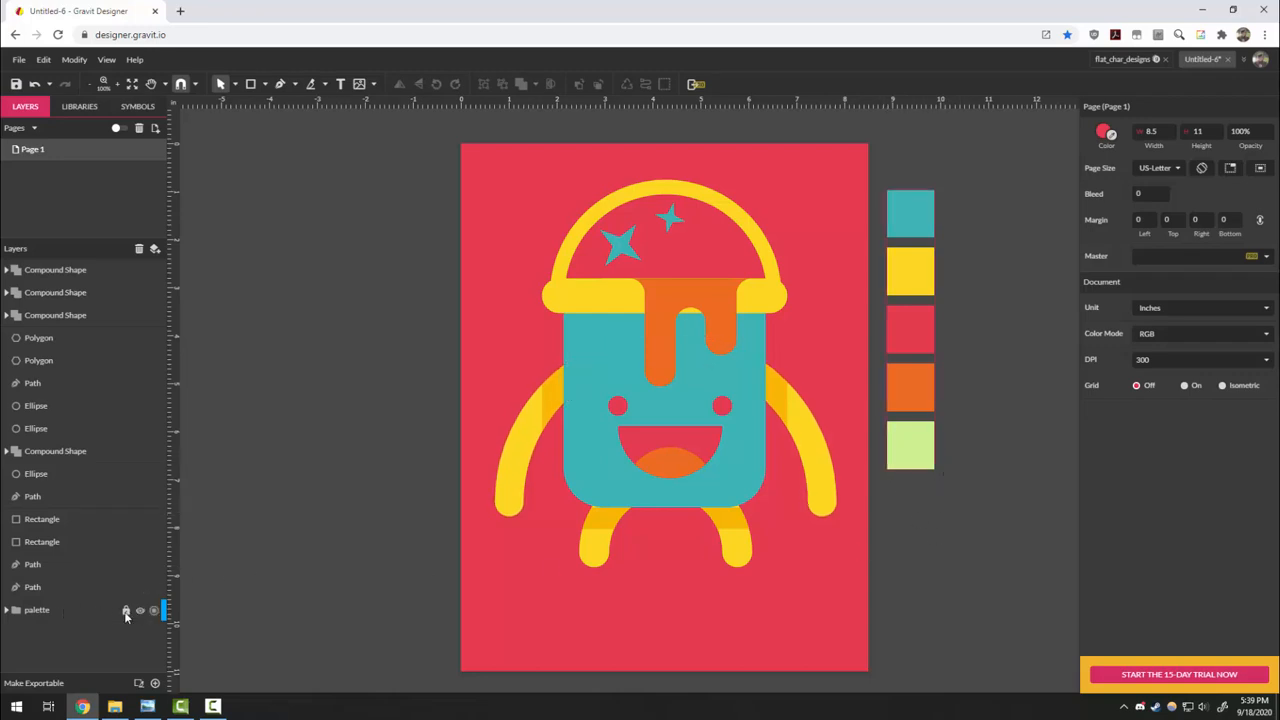
Delete the light green swatch from the locked palette layer and hide the content outside the page.
left_click(910, 445)
key("Delete")
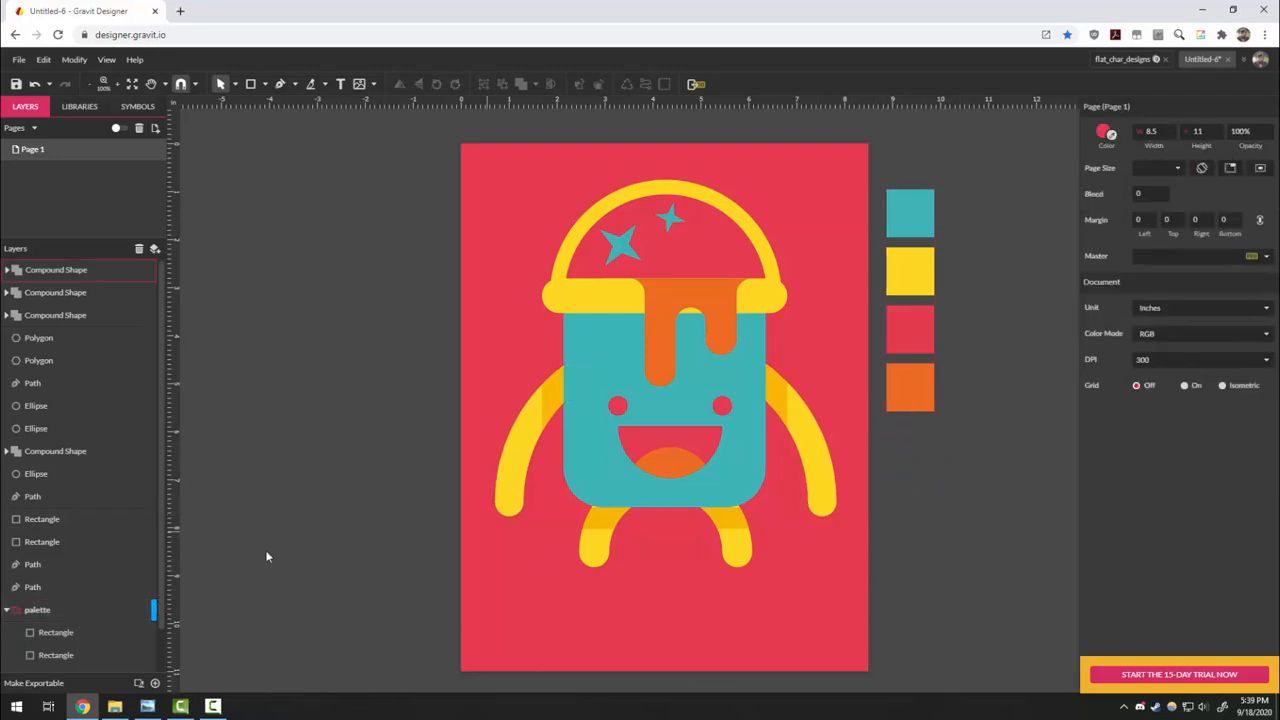
left_click(6, 610)
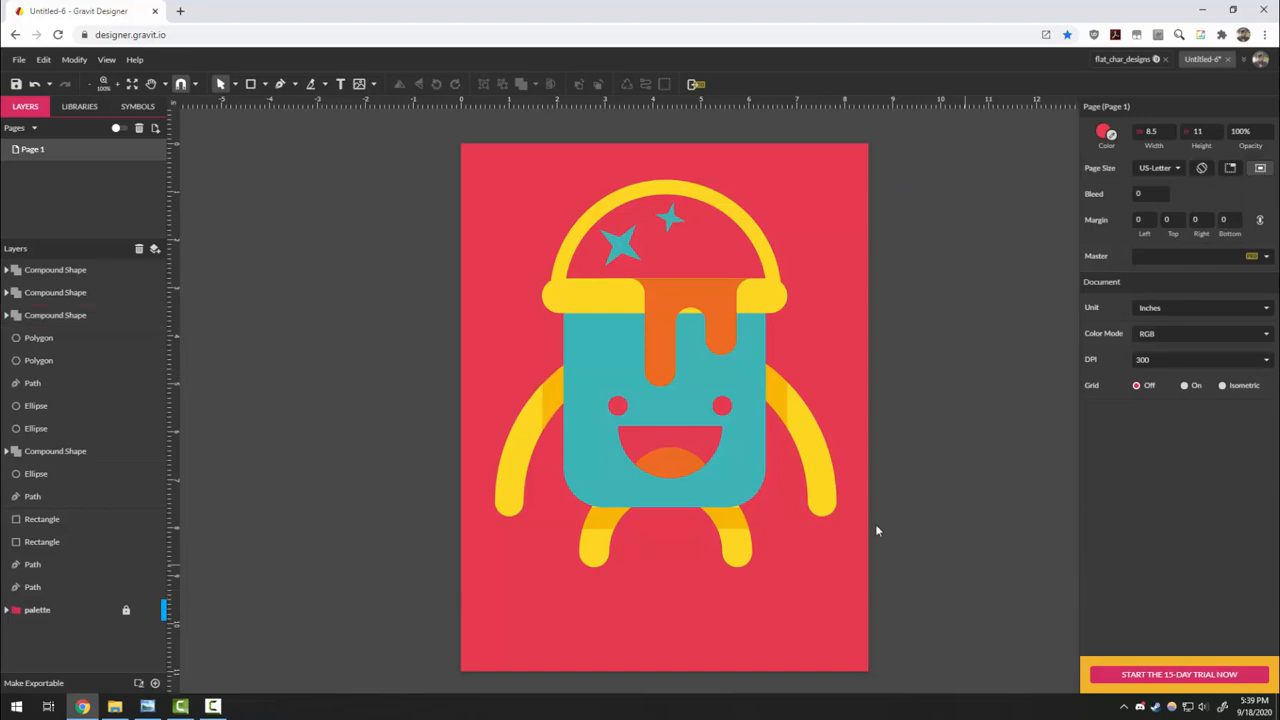
Select all the parts of the bucket character and group them.
left_click_drag(474, 190, 843, 606)
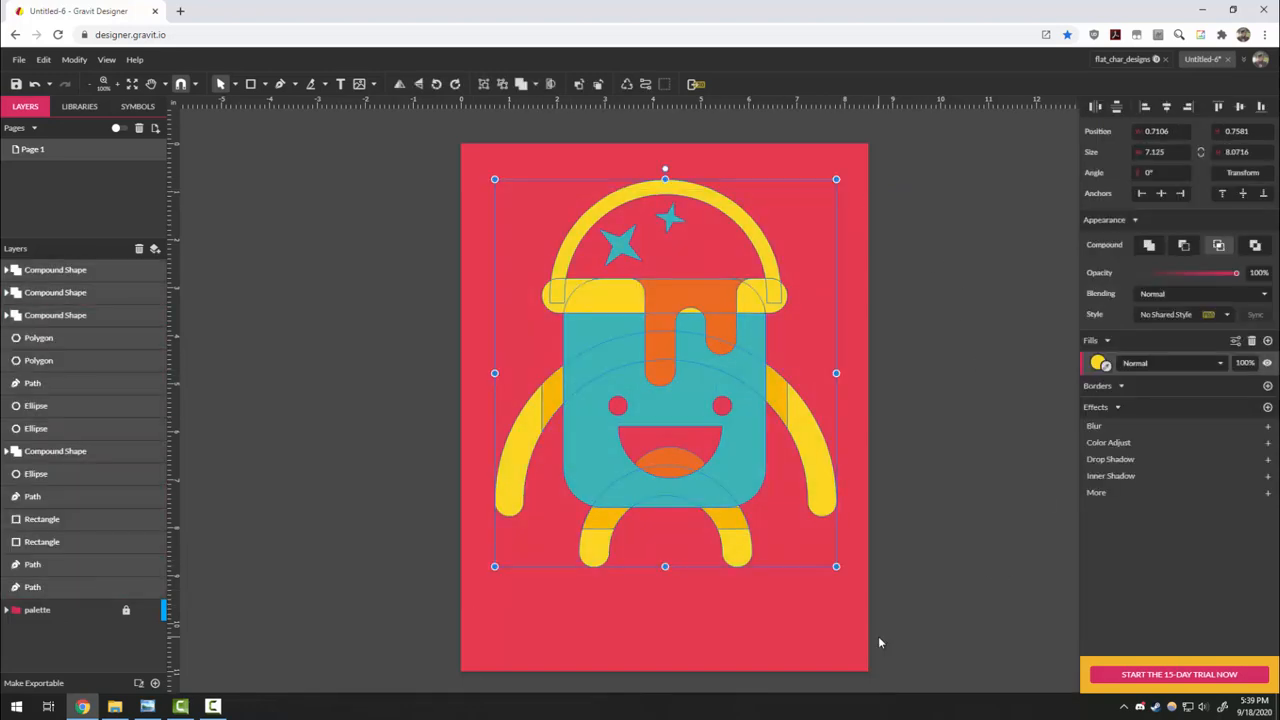
left_click(43, 60)
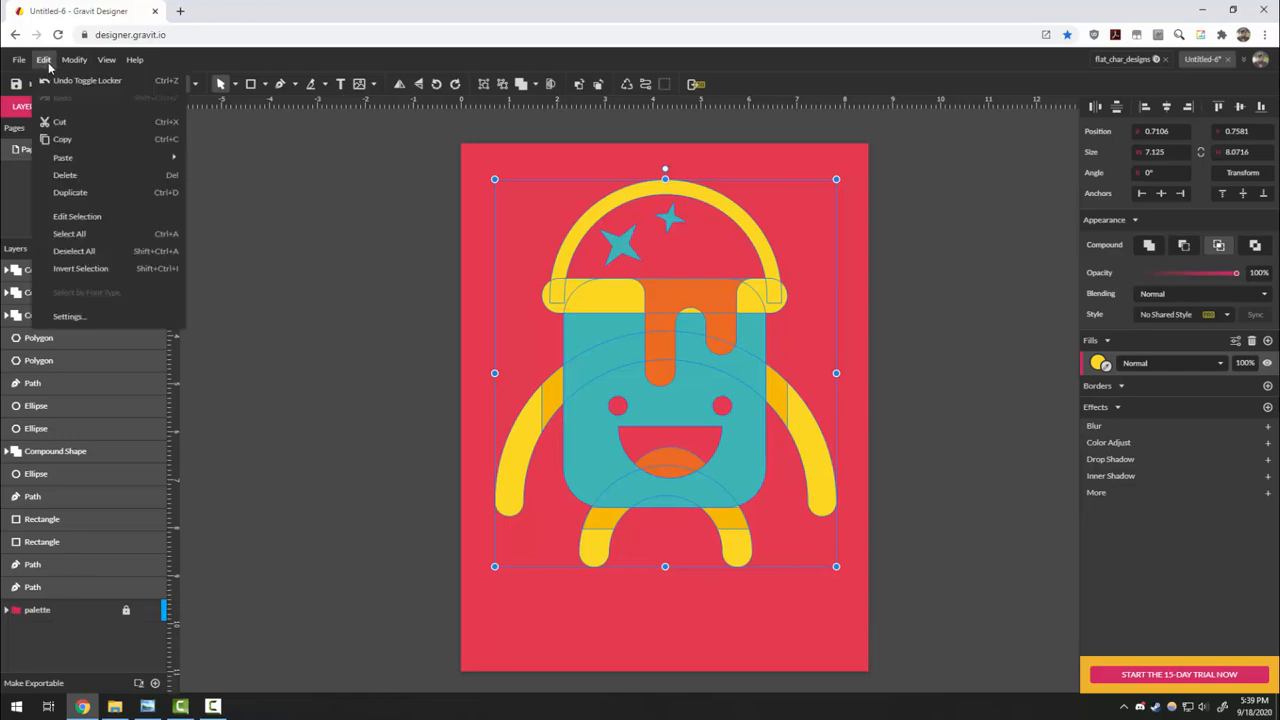
left_click(44, 60)
left_click(72, 60)
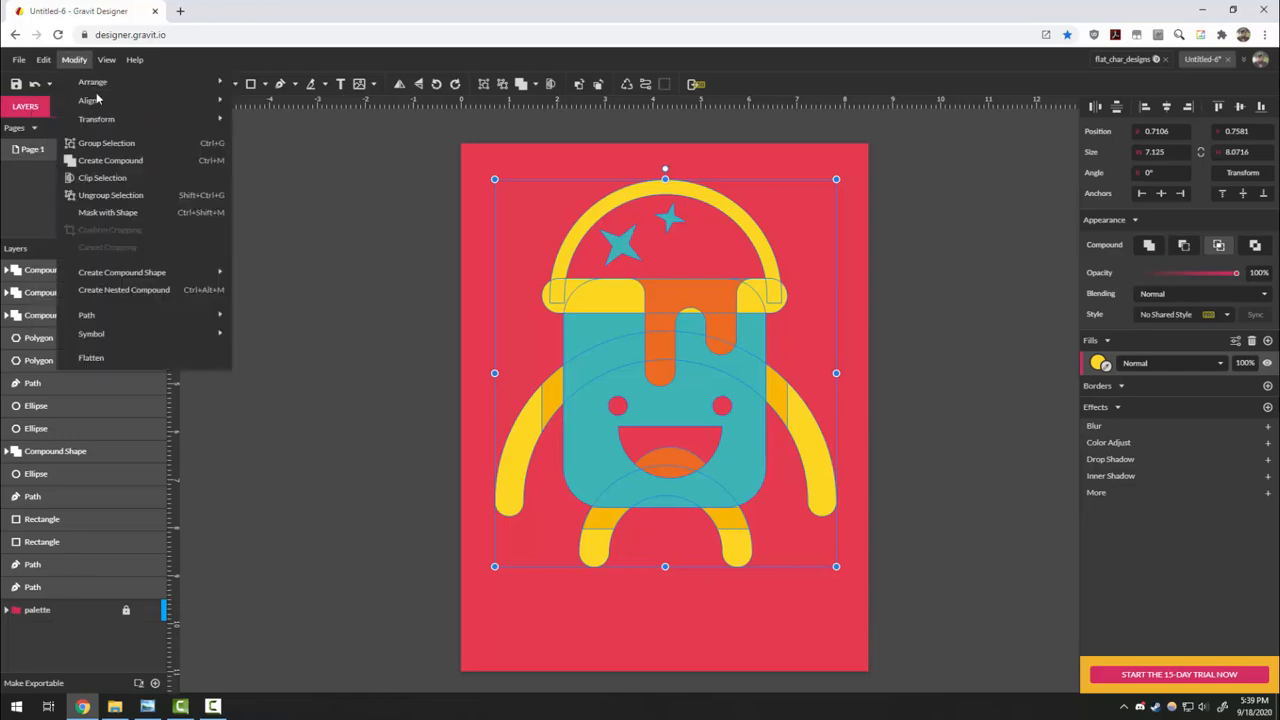
left_click(106, 143)
left_click(315, 356)
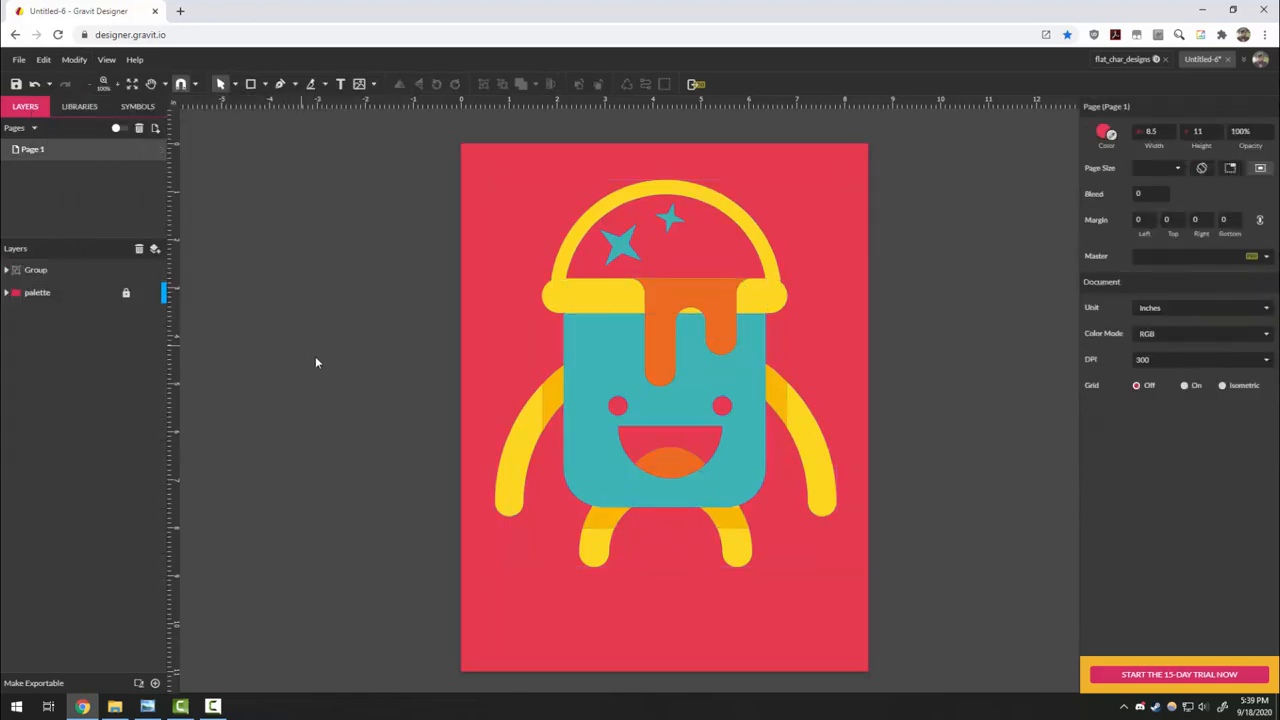
Scale the grouped character down proportionally and move it to the lower right area of the page.
left_click(678, 392)
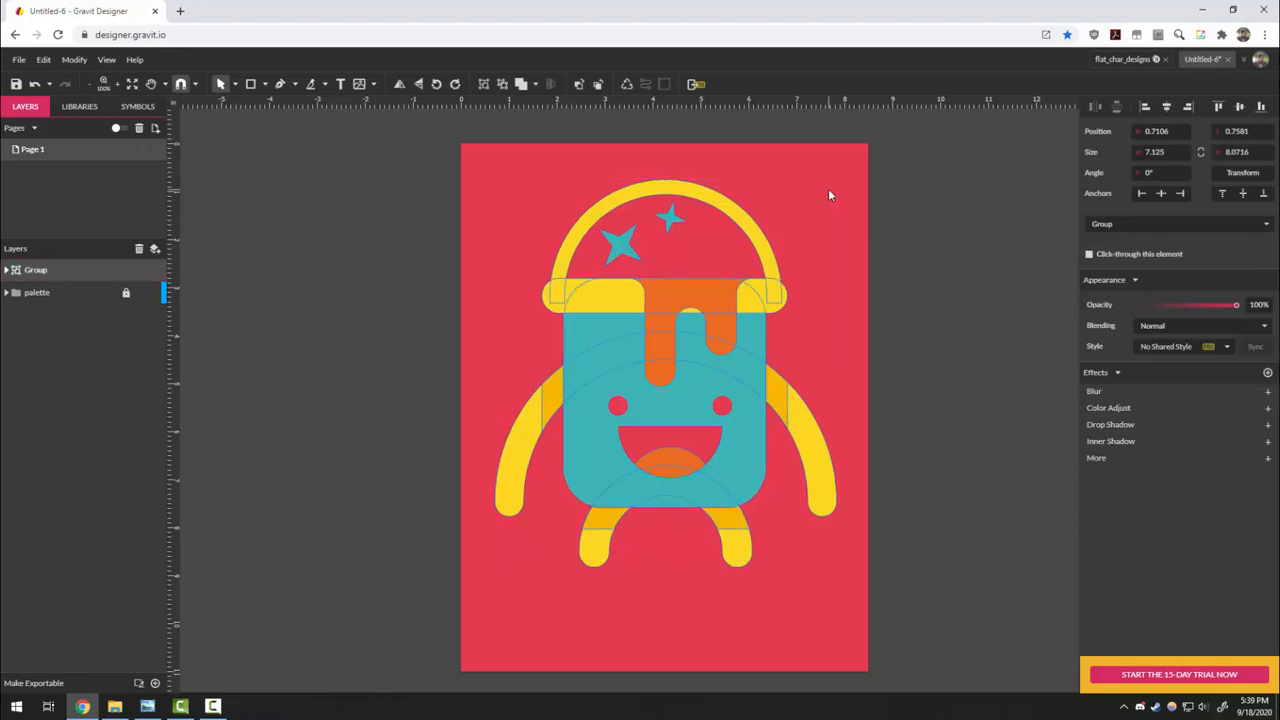
left_click_drag(831, 185, 707, 318)
left_click_drag(624, 451, 757, 462)
left_click(957, 496)
left_click(935, 511)
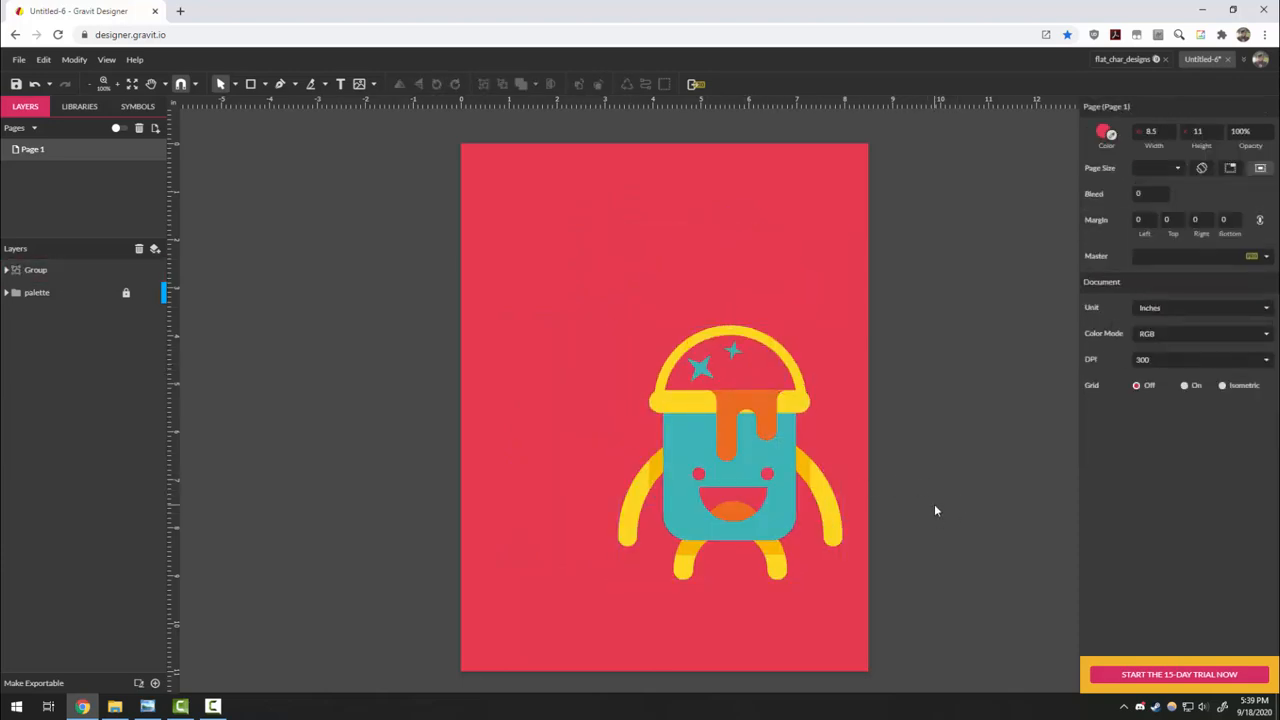